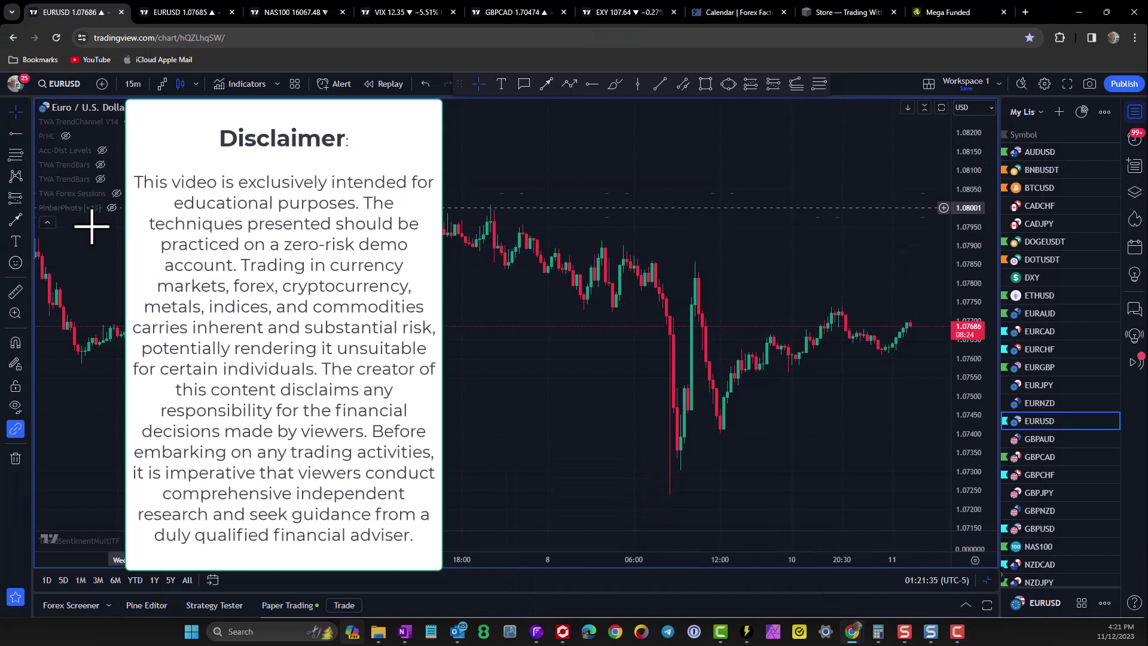
# Step: Collapse the indicator legend on the EURUSD 15-minute chart
pyautogui.click(47, 222)
pyautogui.hscroll(5, 729, 206)
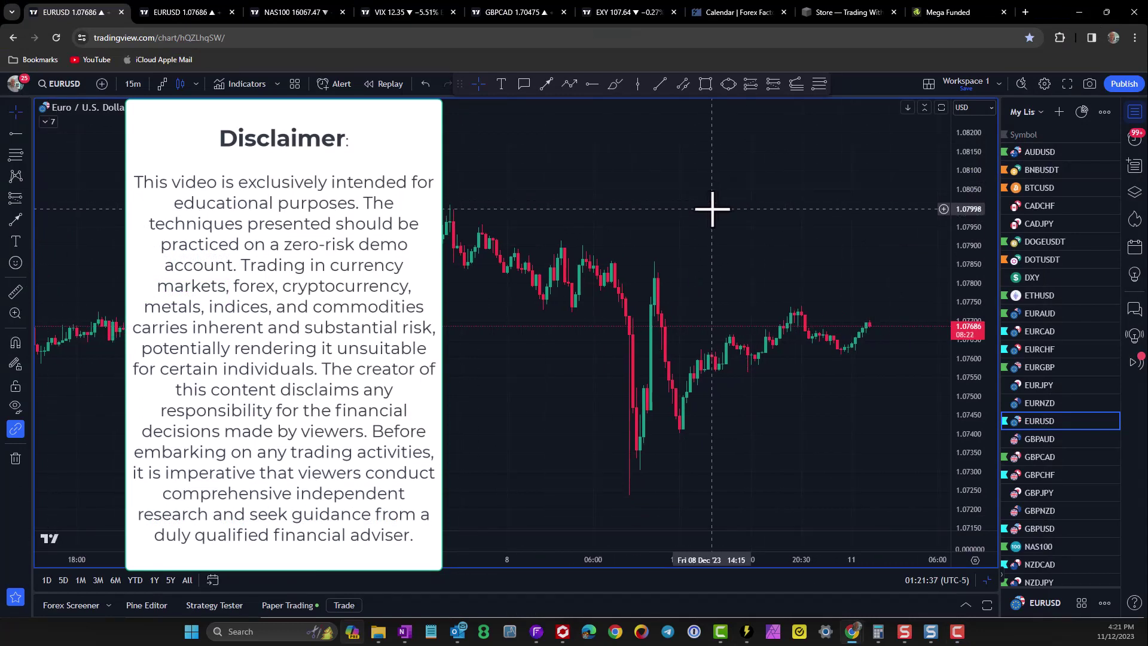
pyautogui.scroll(-2, 705, 201)
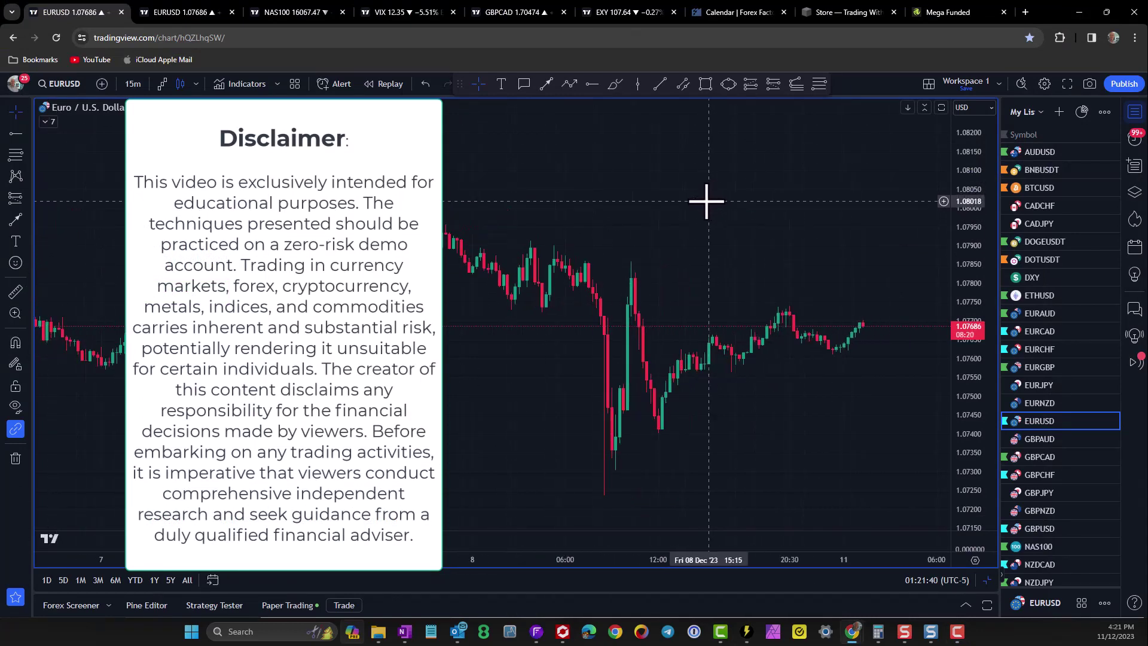
pyautogui.hscroll(-3, 690, 178)
pyautogui.scroll(2, 691, 178)
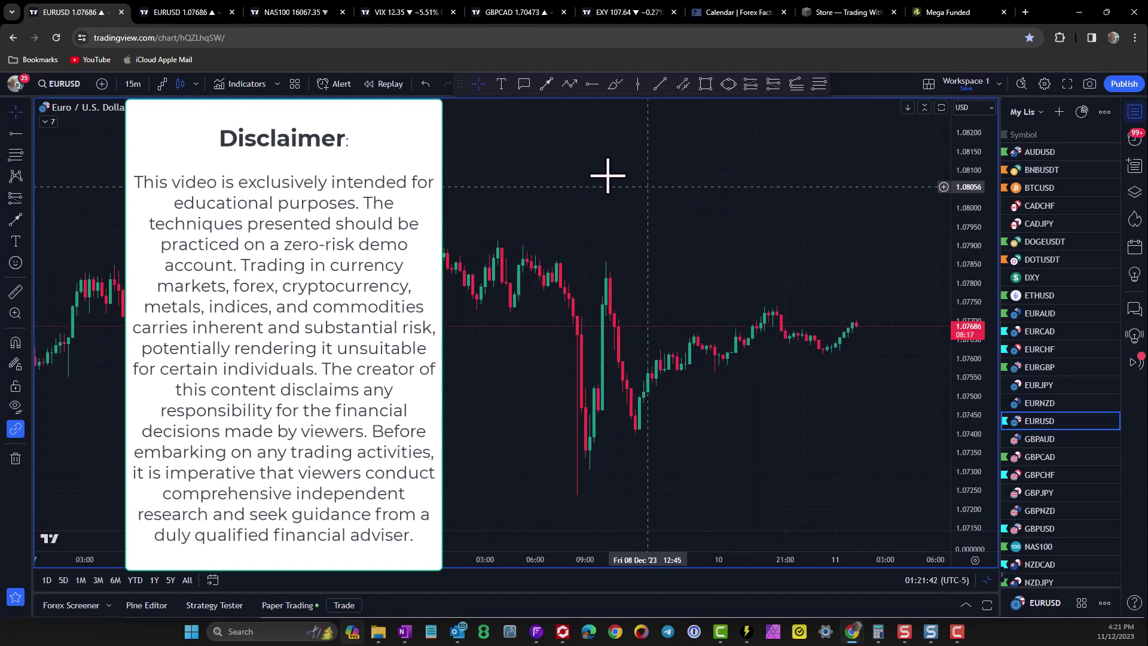
pyautogui.scroll(1, 638, 185)
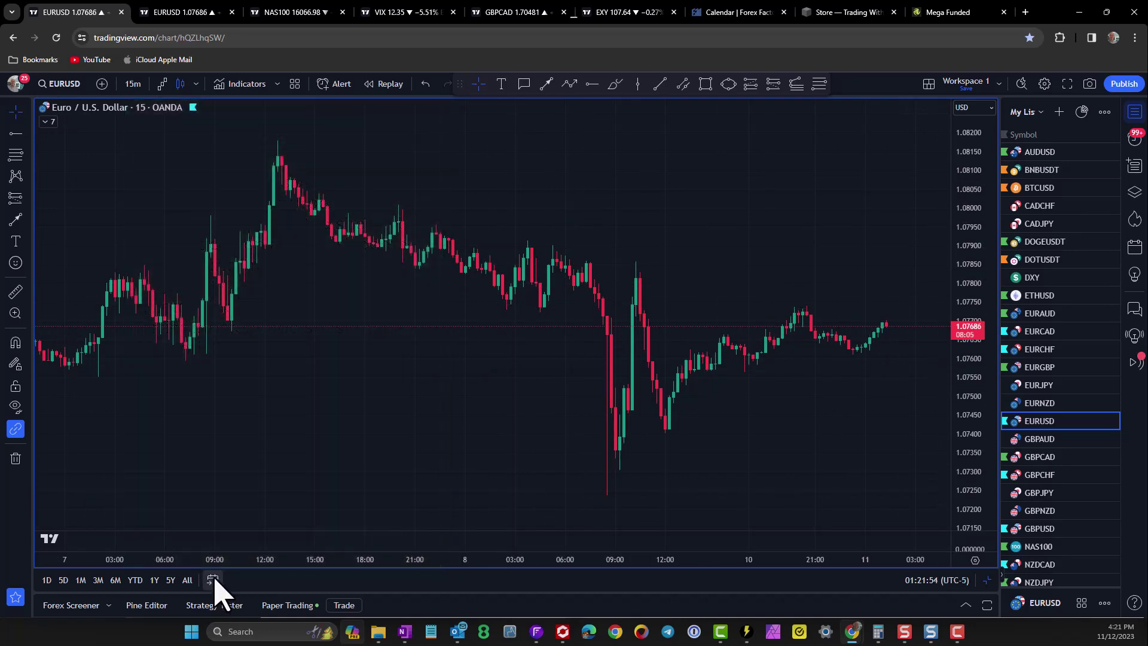
# Step: Jump the EURUSD chart to the date 2023-11-29
pyautogui.click(214, 580)
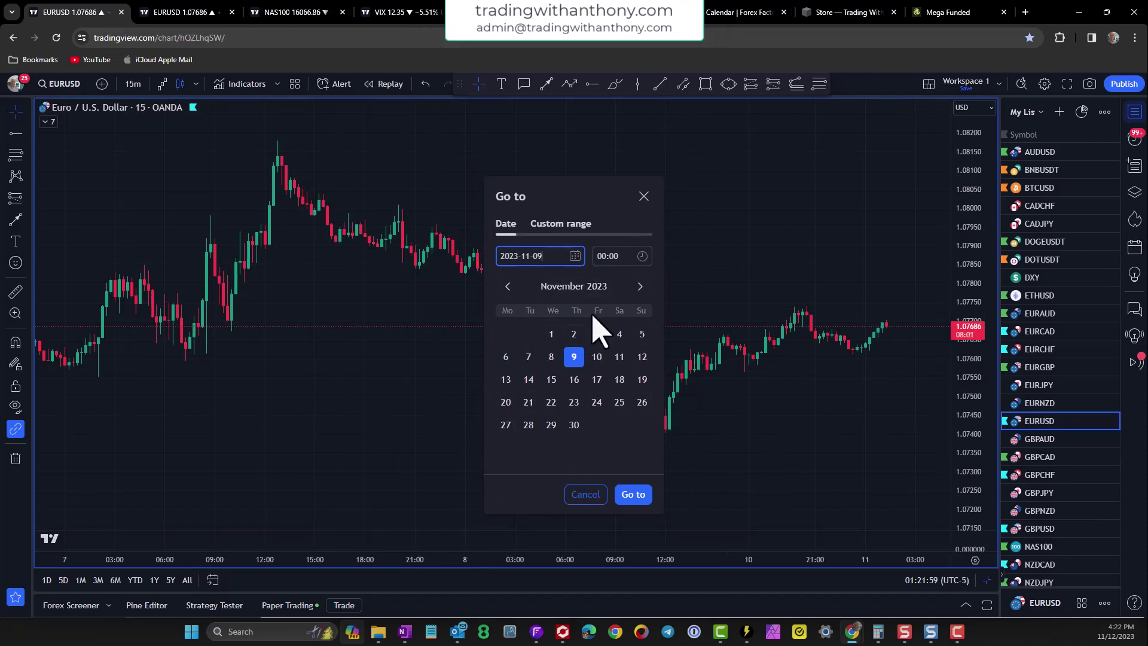
pyautogui.click(551, 425)
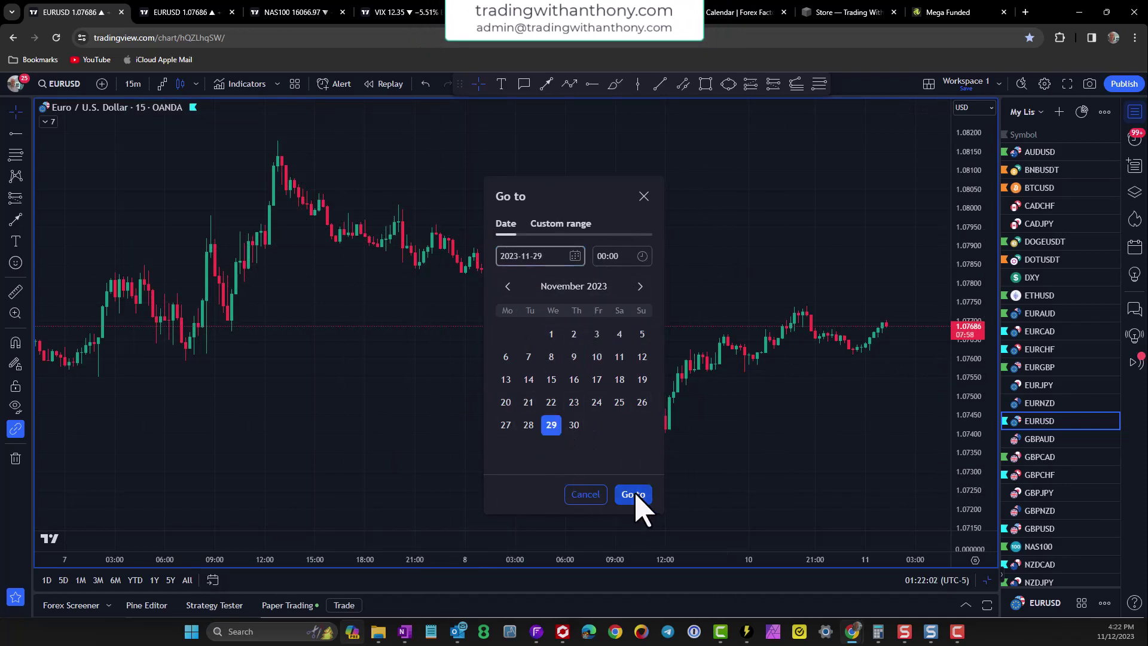
pyautogui.click(632, 495)
# Step: Start bar replay on the EURUSD chart from Wed 29 Nov '23 17:00
pyautogui.scroll(1, 673, 214)
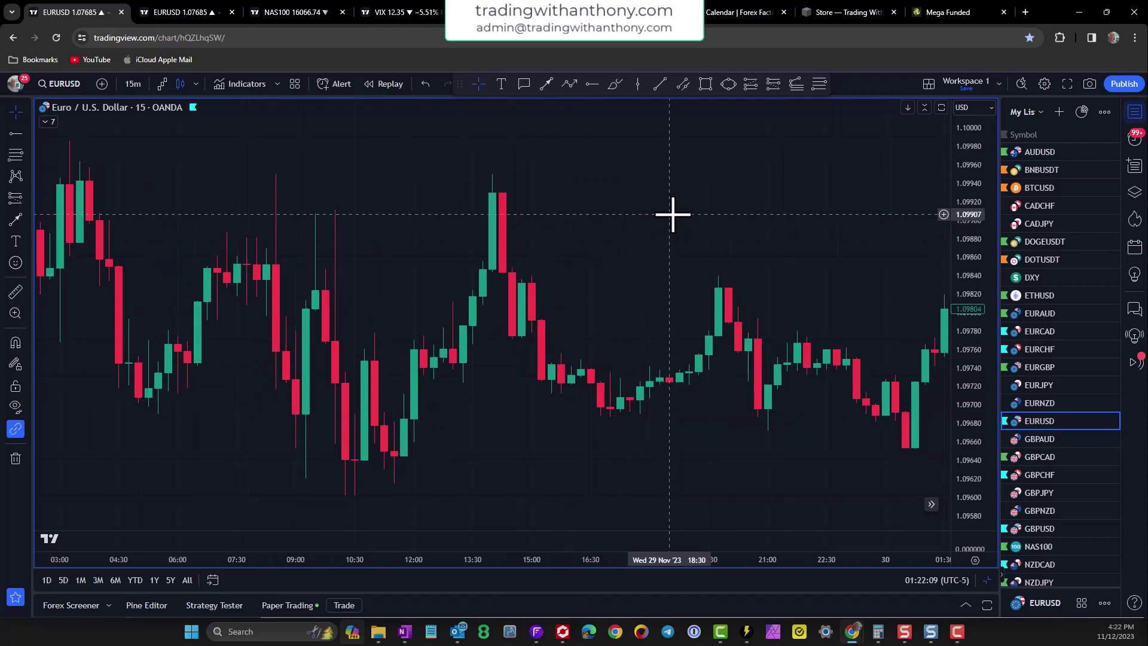
pyautogui.scroll(-1, 625, 226)
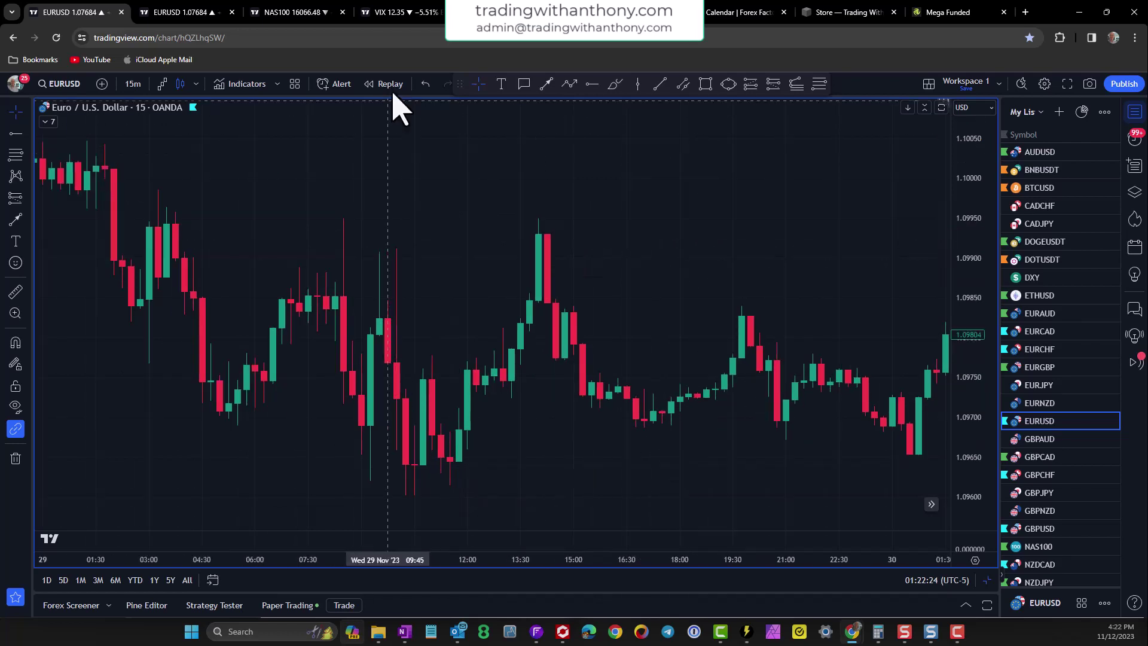
pyautogui.click(390, 83)
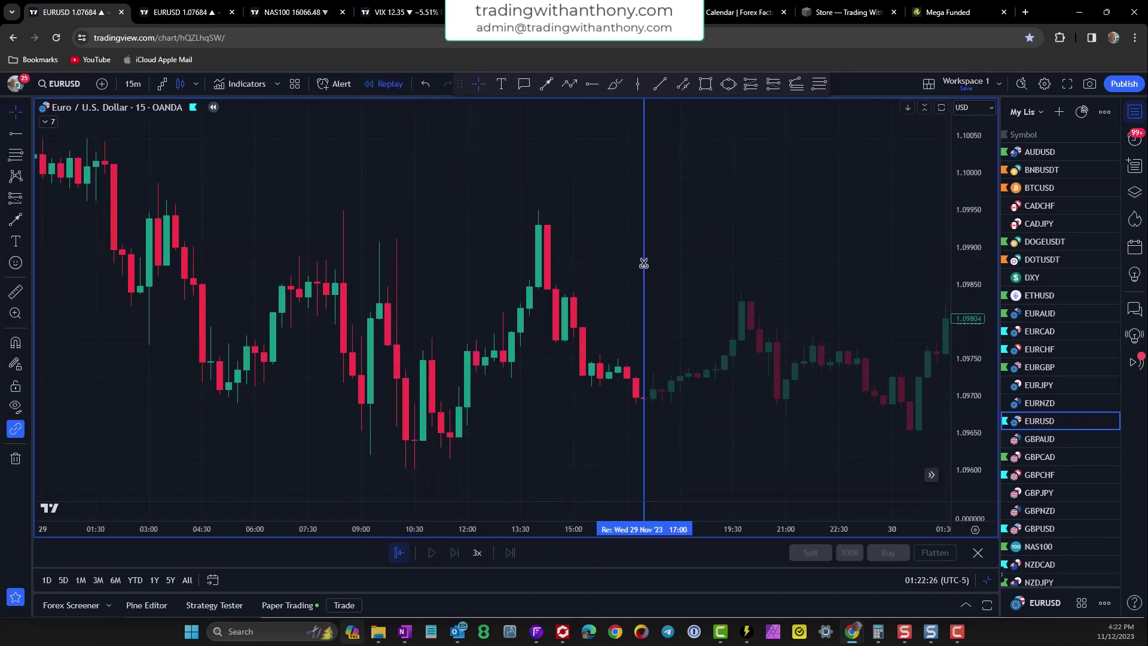
pyautogui.click(643, 263)
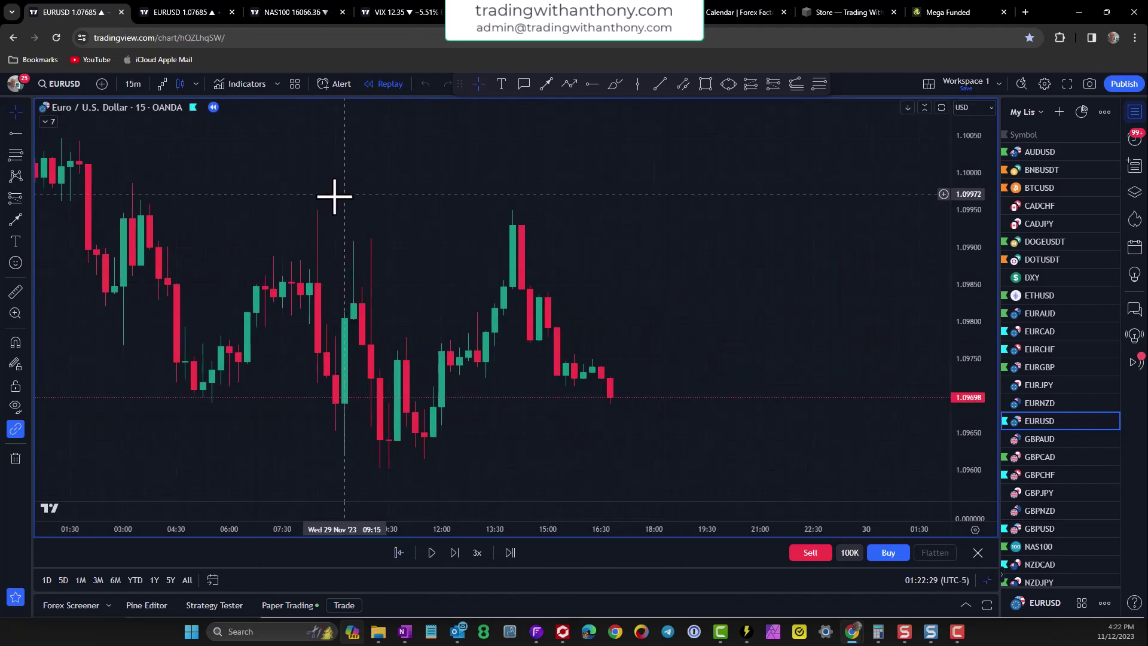
# Step: Expand the indicator legend and show the TWA TrendChannel V14 indicator on the chart
pyautogui.click(45, 122)
pyautogui.moveTo(974, 469); pyautogui.dragTo(968, 308)
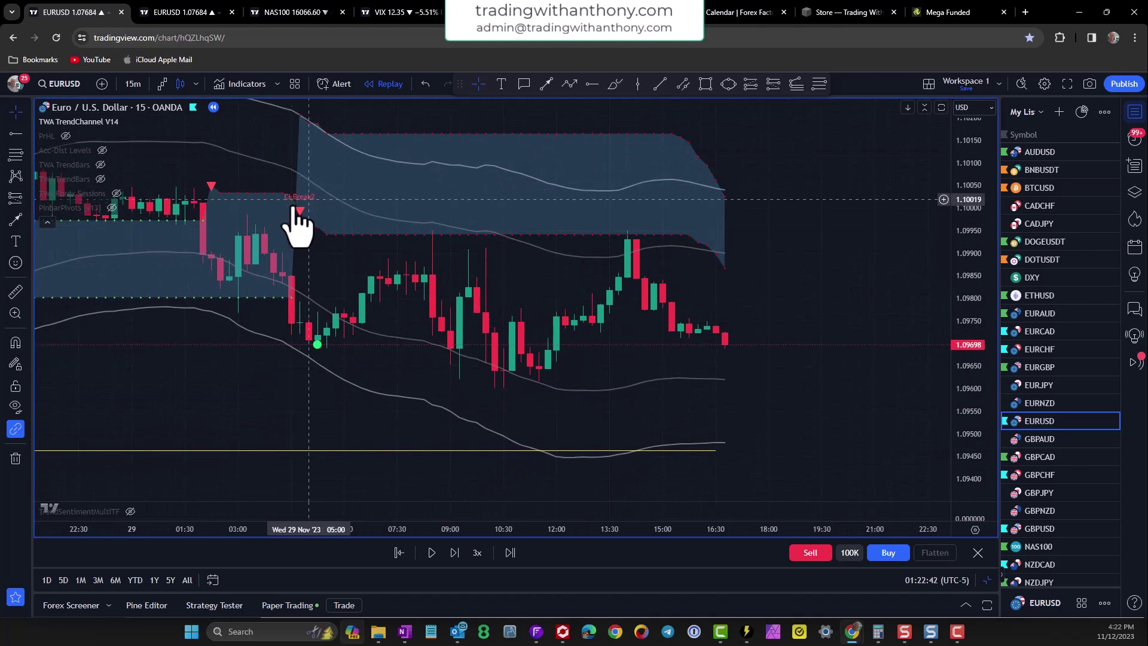
pyautogui.scroll(-2, 298, 206)
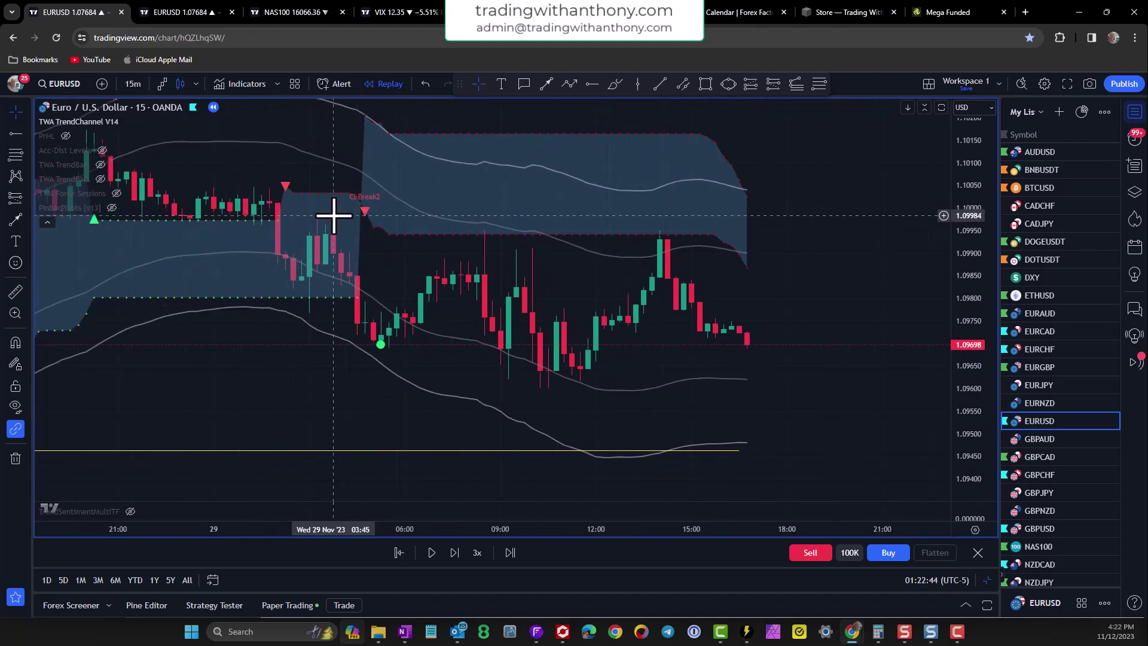
pyautogui.scroll(2, 289, 220)
# Step: Show the PrHL indicator and the first TWA TrendBars indicator, and collapse the indicator legend
pyautogui.moveTo(66, 136)
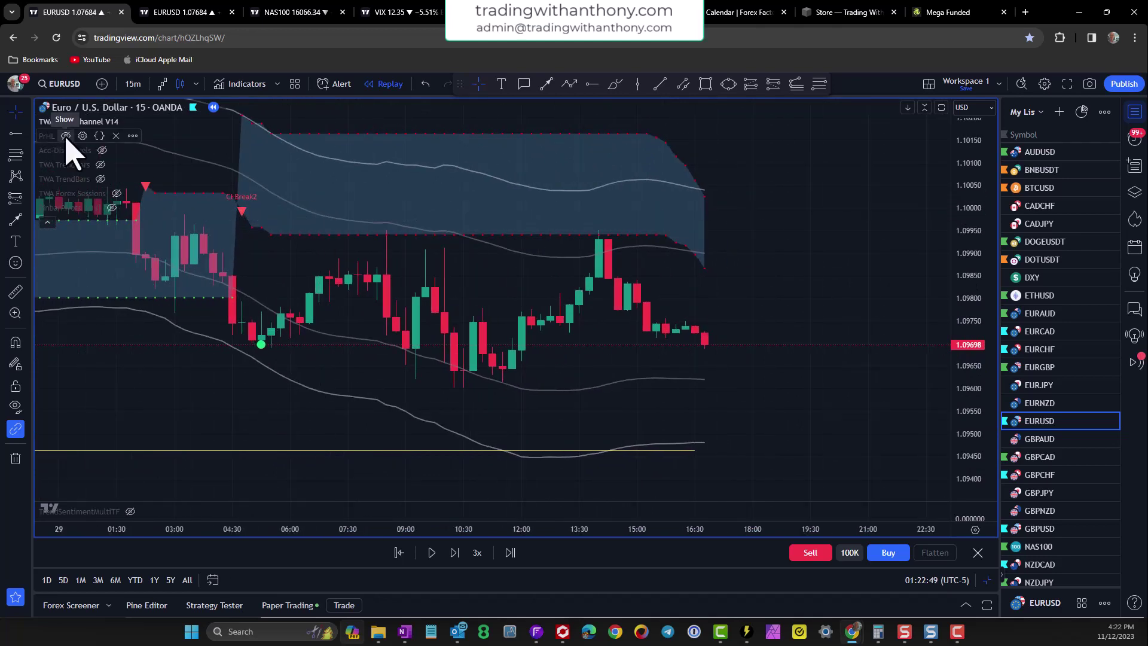
pyautogui.click(66, 136)
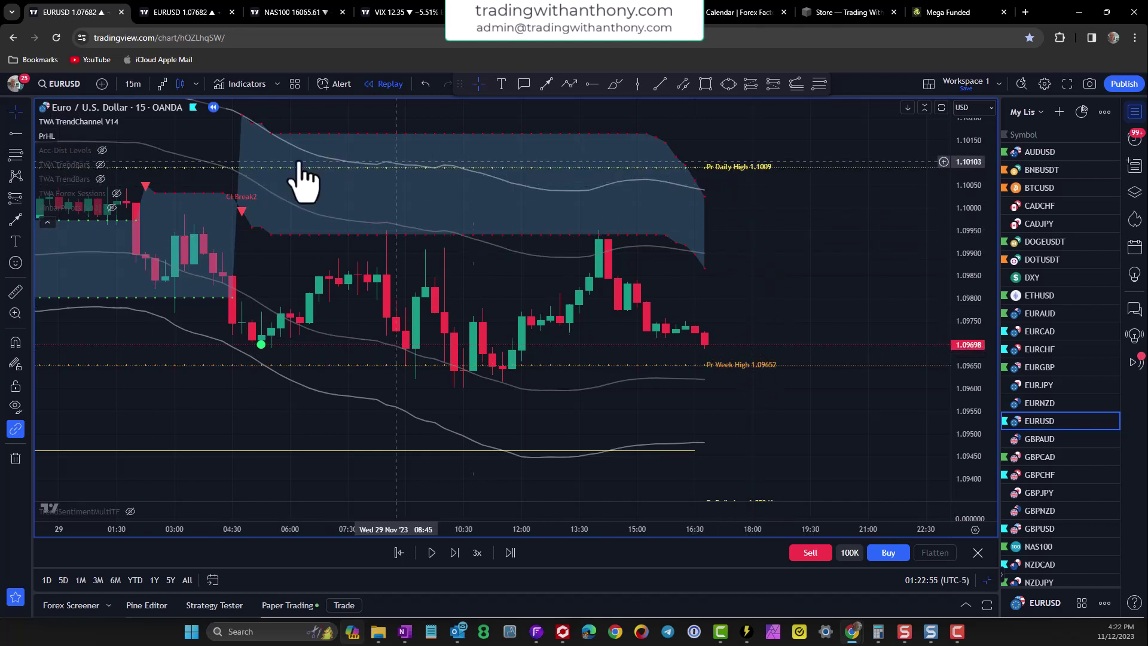
pyautogui.moveTo(100, 154)
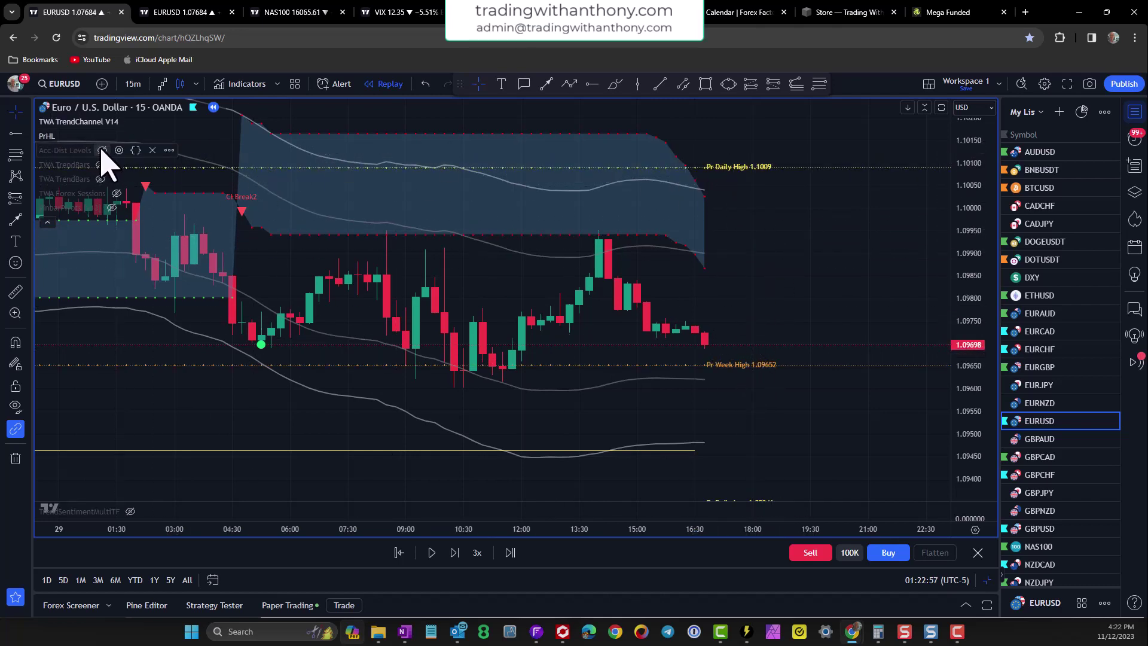
pyautogui.click(100, 165)
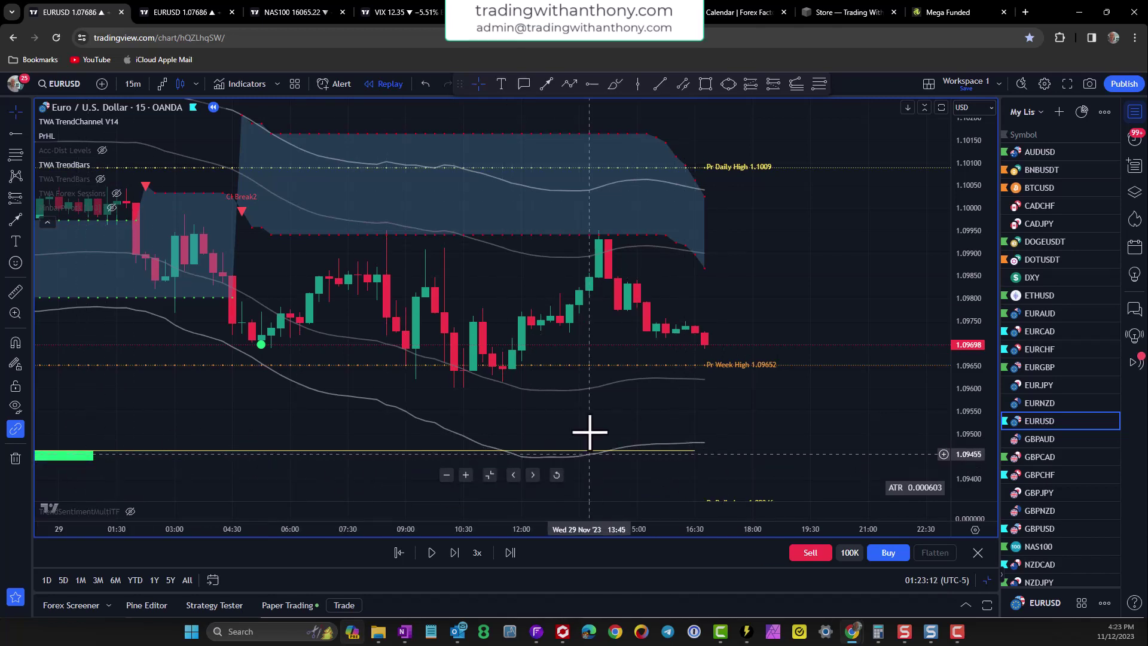
pyautogui.click(46, 220)
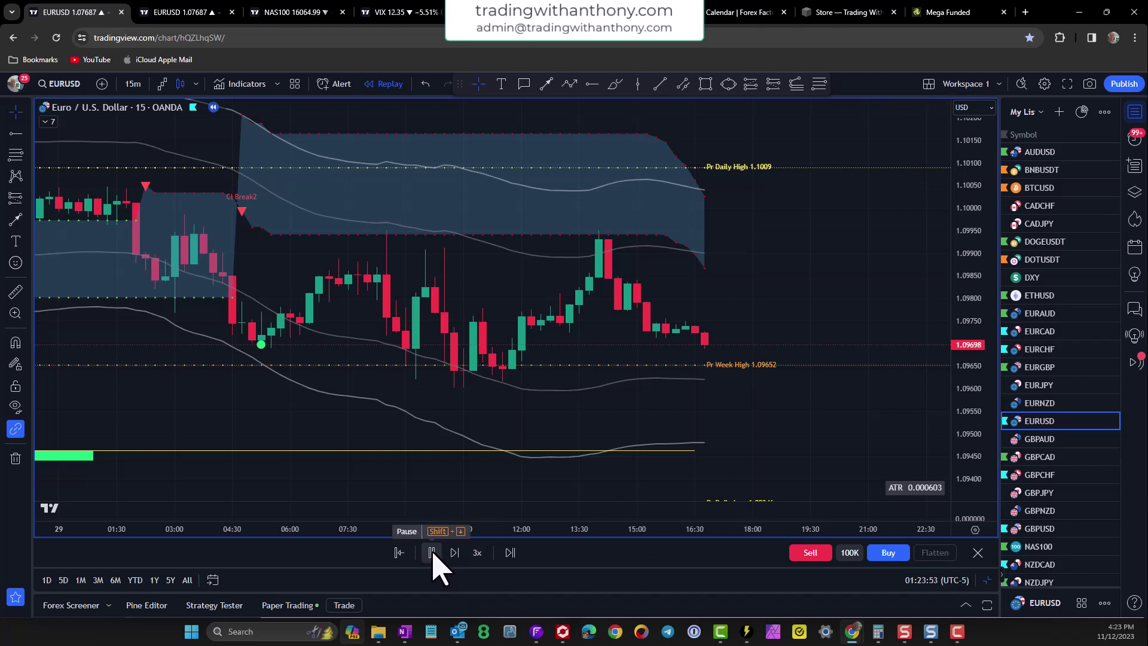
# Step: Play the bar replay forward to about 19:00 on 29 Nov and pause it
pyautogui.click(432, 552)
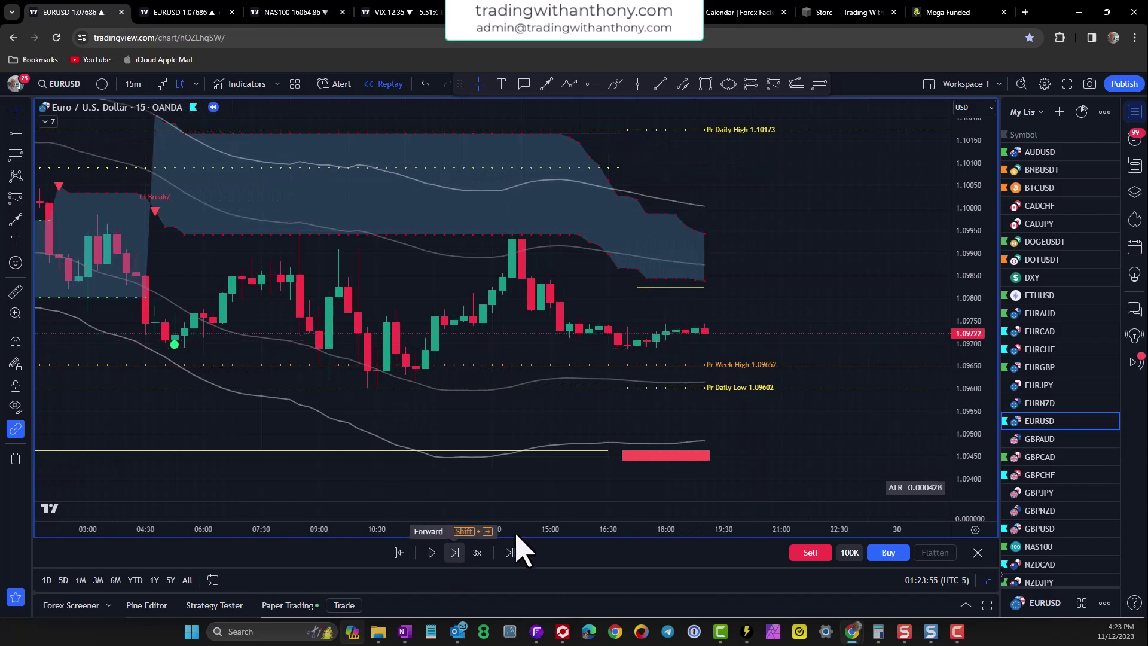
pyautogui.moveTo(968, 411); pyautogui.dragTo(963, 353)
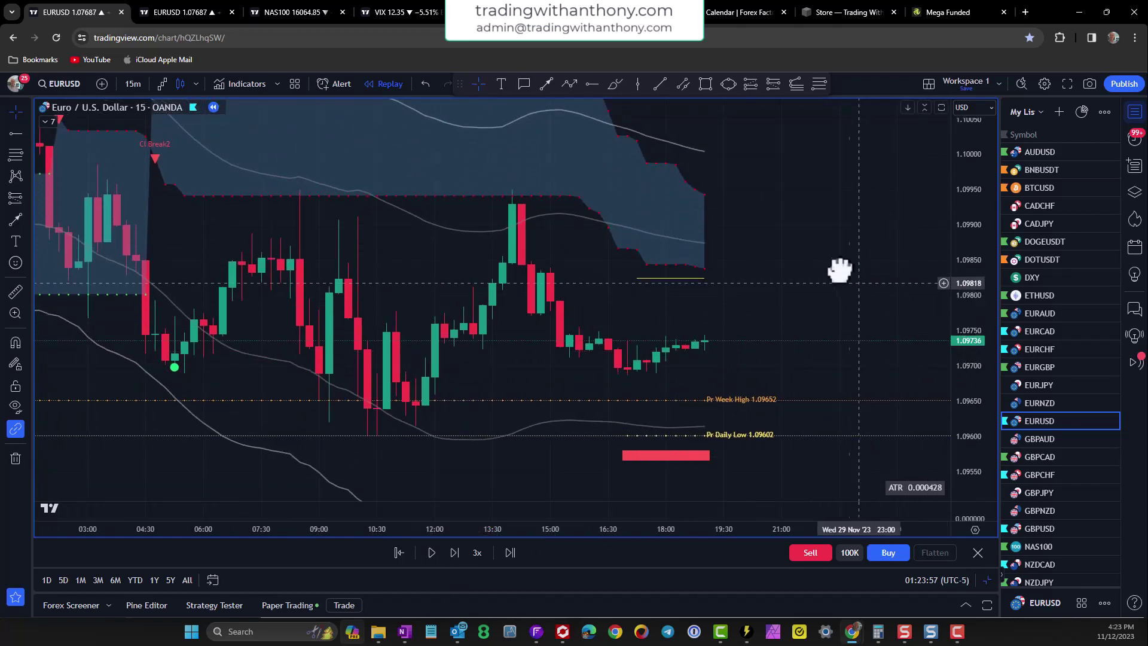
pyautogui.moveTo(839, 271); pyautogui.dragTo(831, 252)
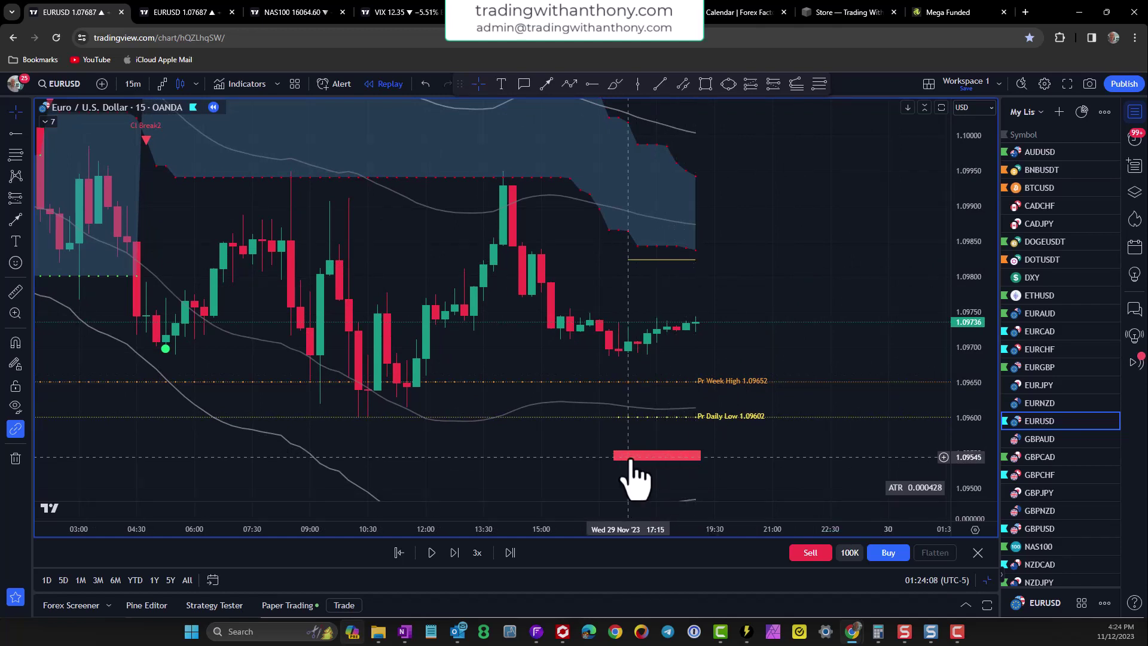
pyautogui.scroll(-1, 802, 343)
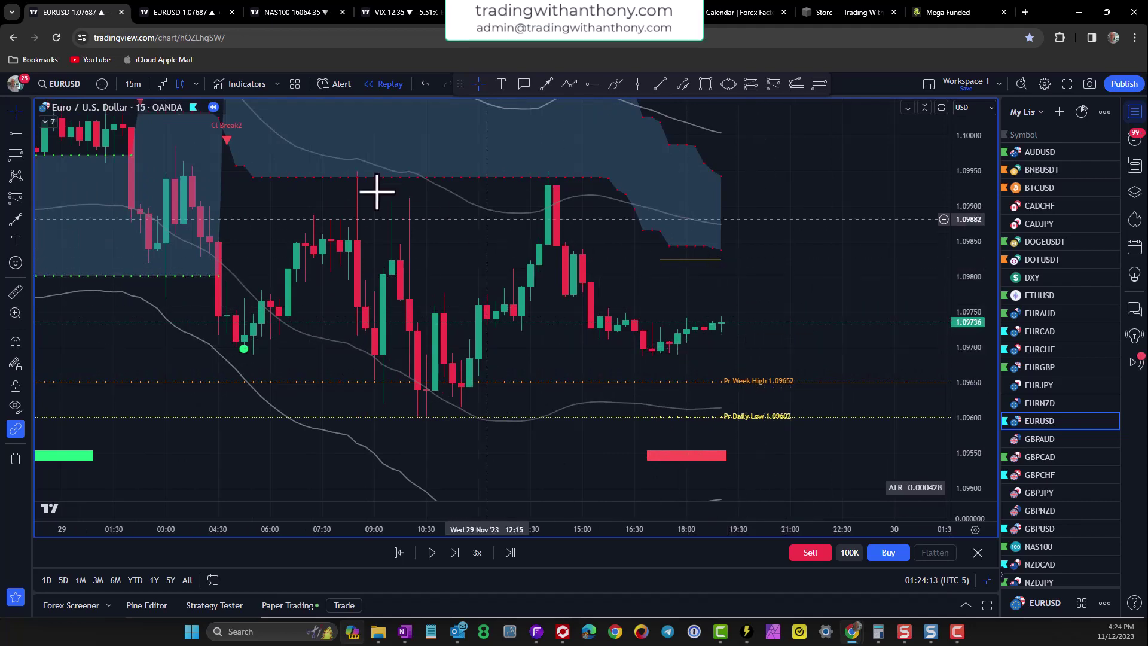
# Step: Circle the red down arrows at 04:45 and 02:15 on 29 Nov with two ellipses
pyautogui.moveTo(215, 159)
pyautogui.mouseDown()
pyautogui.moveTo(241, 187)
pyautogui.moveTo(260, 179)
pyautogui.mouseUp()
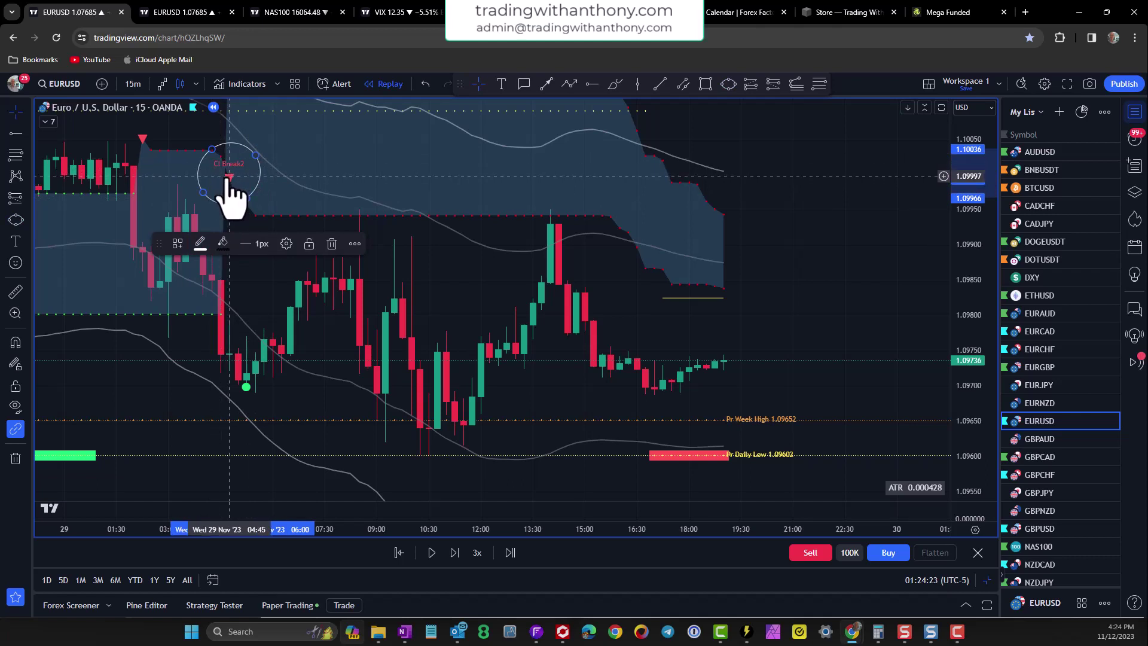
pyautogui.click(727, 85)
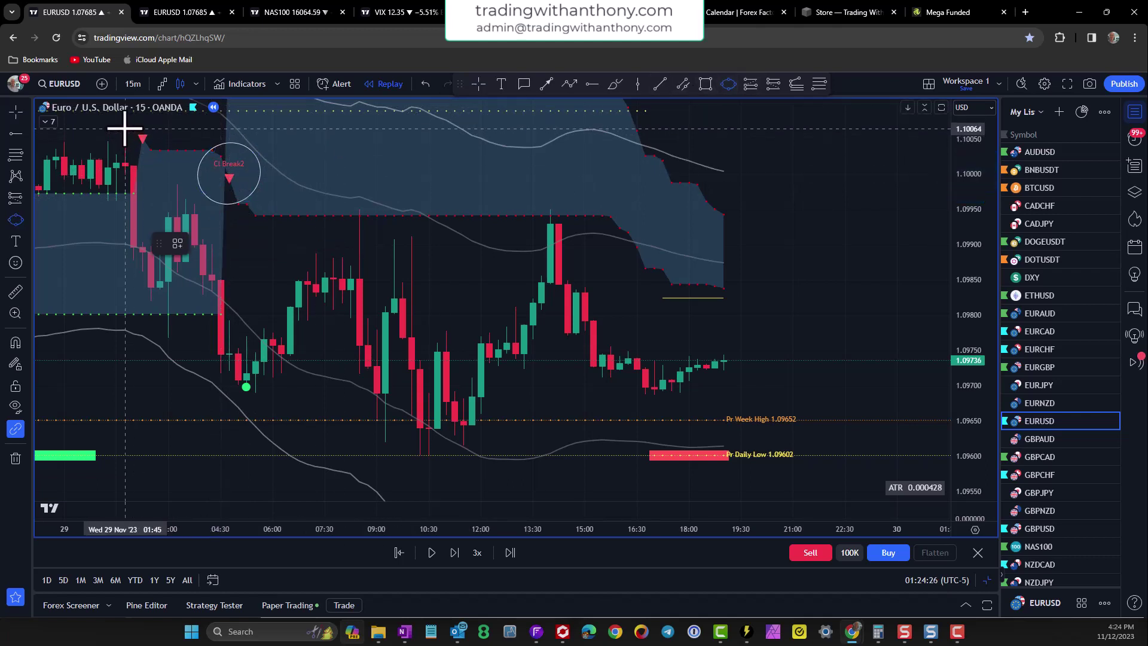
pyautogui.moveTo(125, 127)
pyautogui.mouseDown()
pyautogui.moveTo(157, 153)
pyautogui.moveTo(169, 133)
pyautogui.mouseUp()
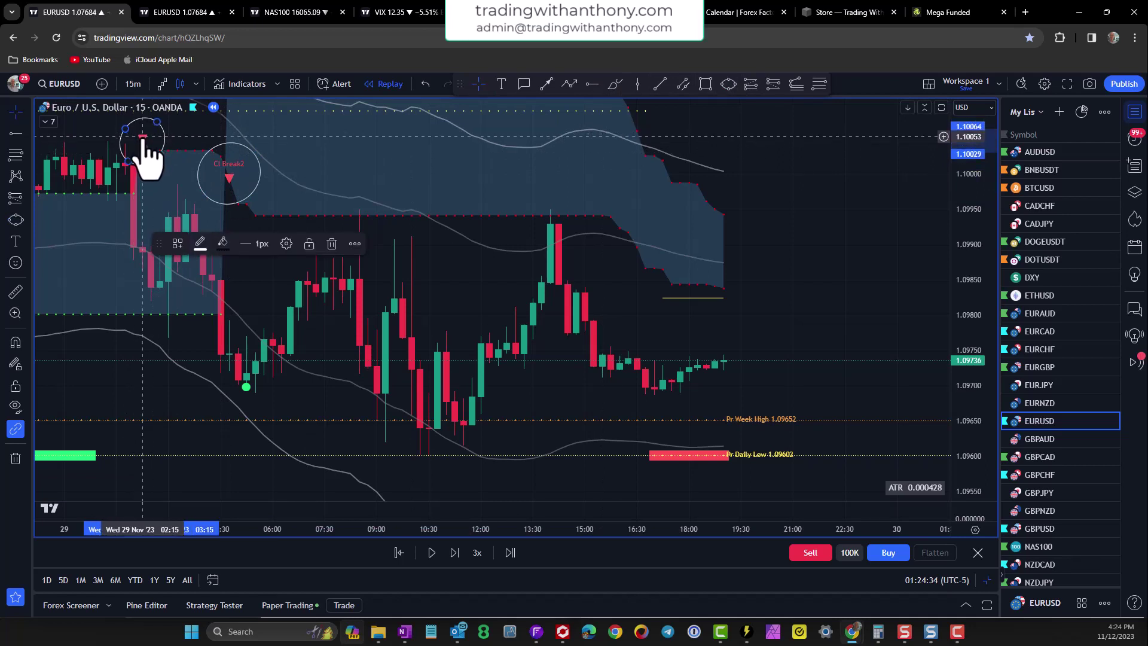
pyautogui.click(225, 179)
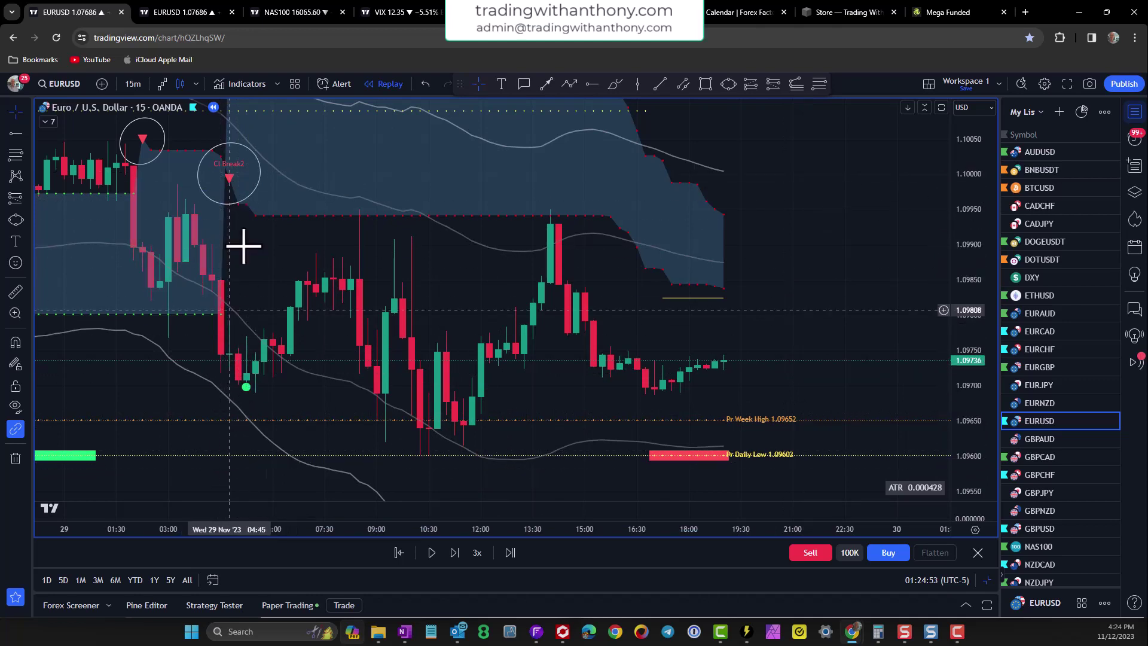
# Step: Advance the replay at 1x speed to about 20:15 and draw an ellipse around the yellow level line, from 16:45 to 21:15
pyautogui.click(432, 552)
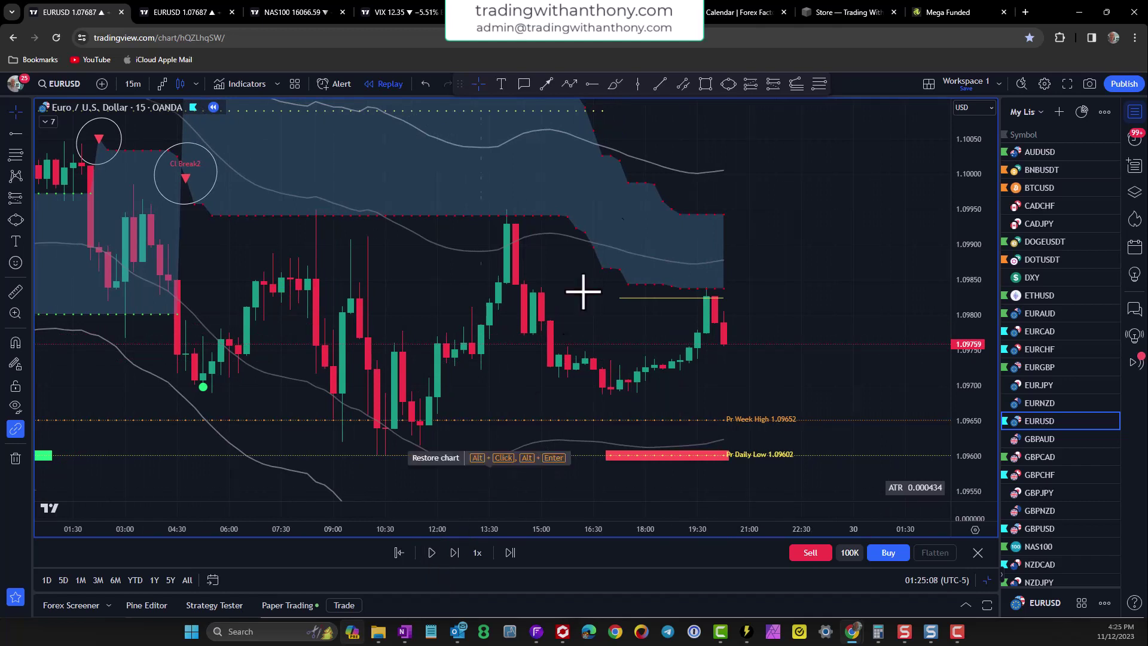
pyautogui.hotkey('alt', 'shift', 'e')
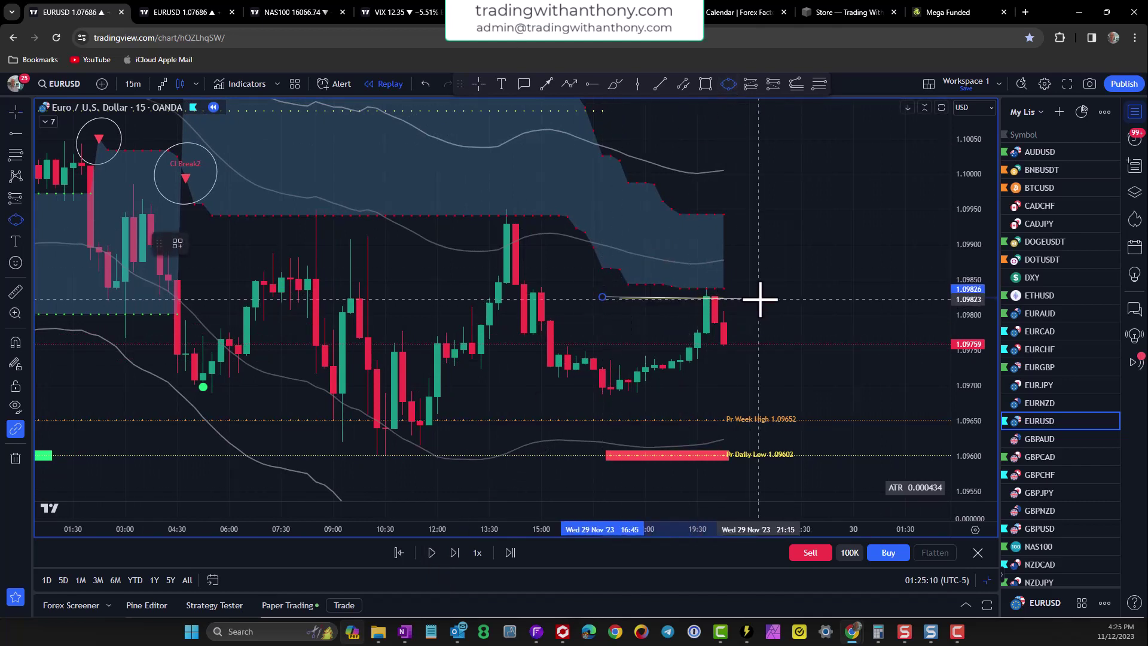
pyautogui.click(758, 297)
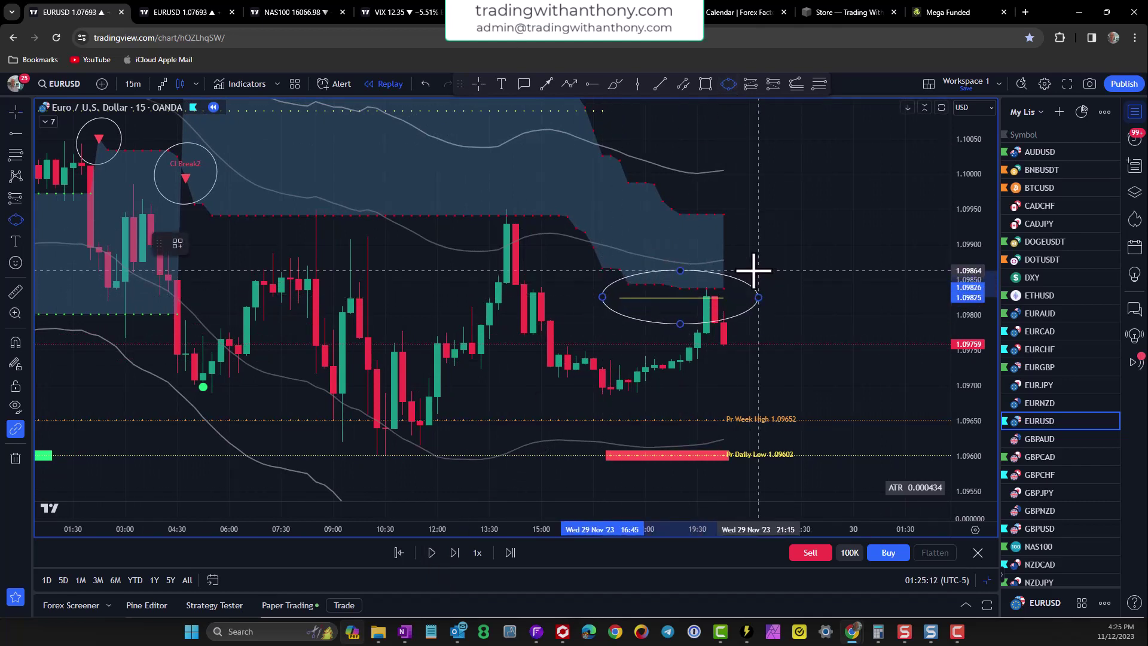
pyautogui.click(755, 270)
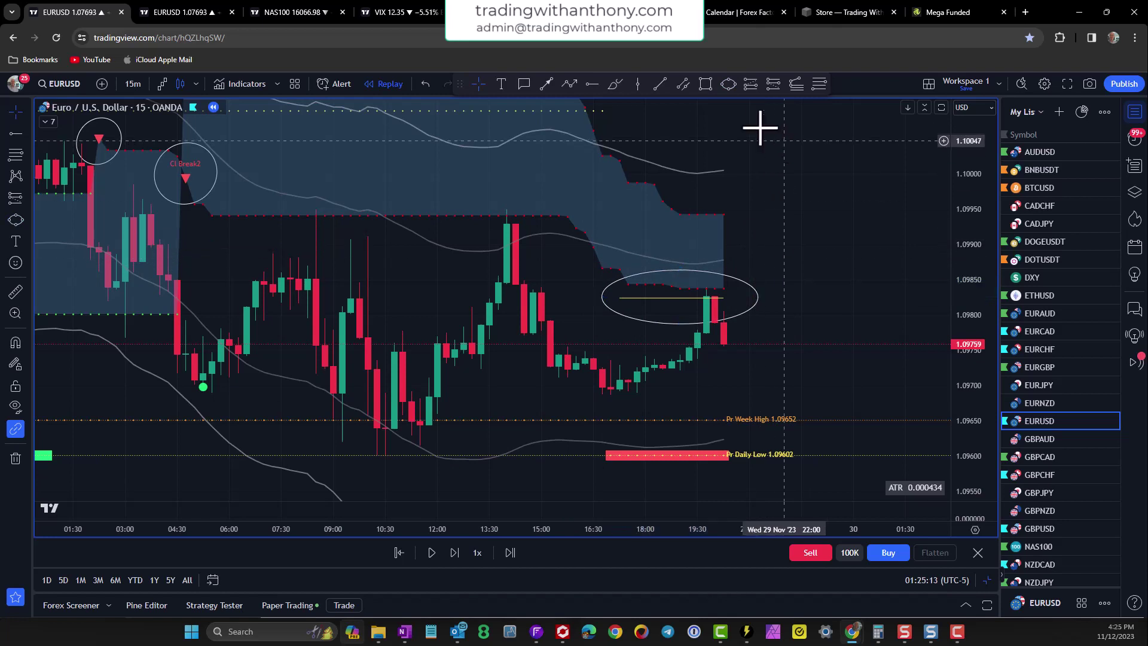
# Step: Draw a horizontal ray at 1.09825 on the yellow level line and apply the 1D template to it
pyautogui.click(592, 84)
pyautogui.click(688, 297)
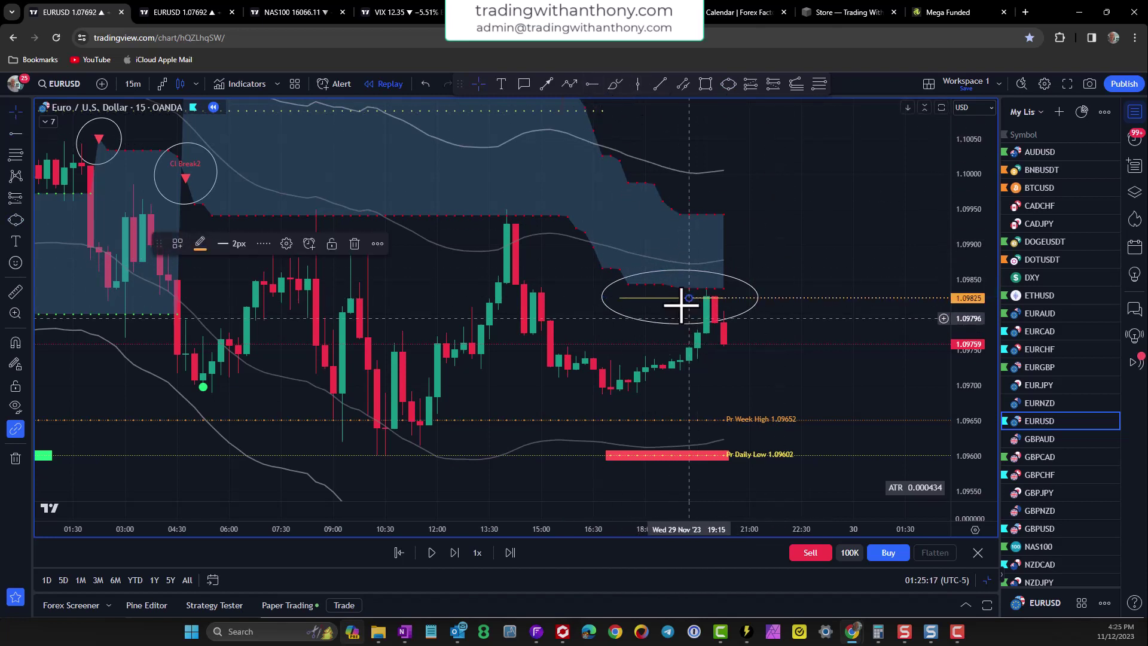
pyautogui.doubleClick(694, 299)
pyautogui.click(502, 449)
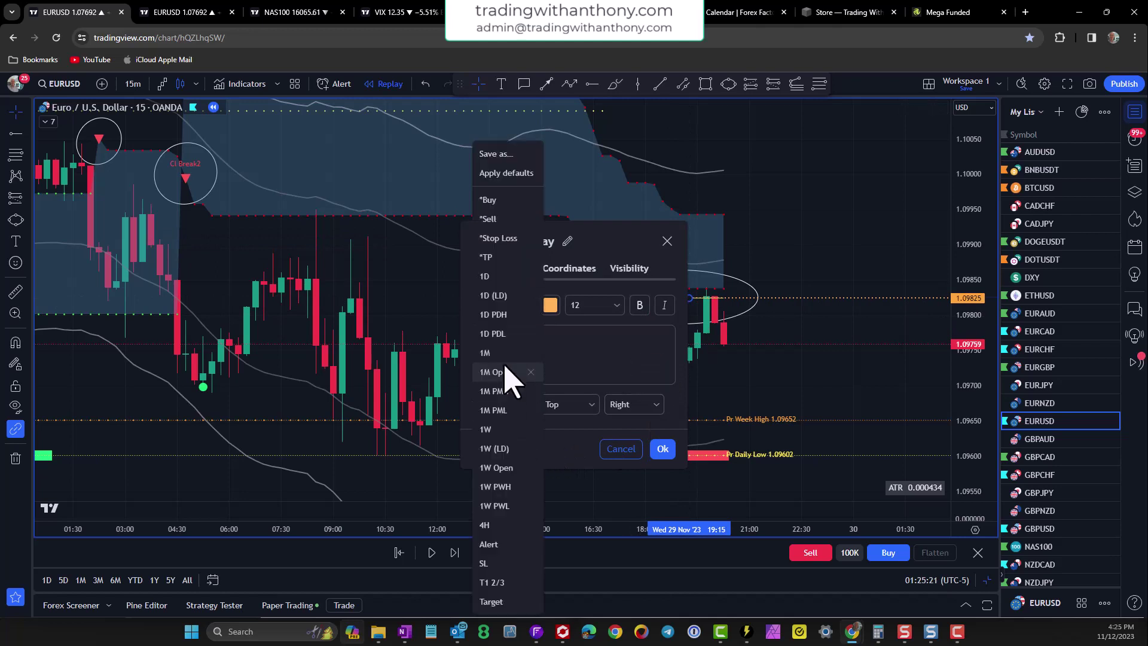
pyautogui.click(487, 276)
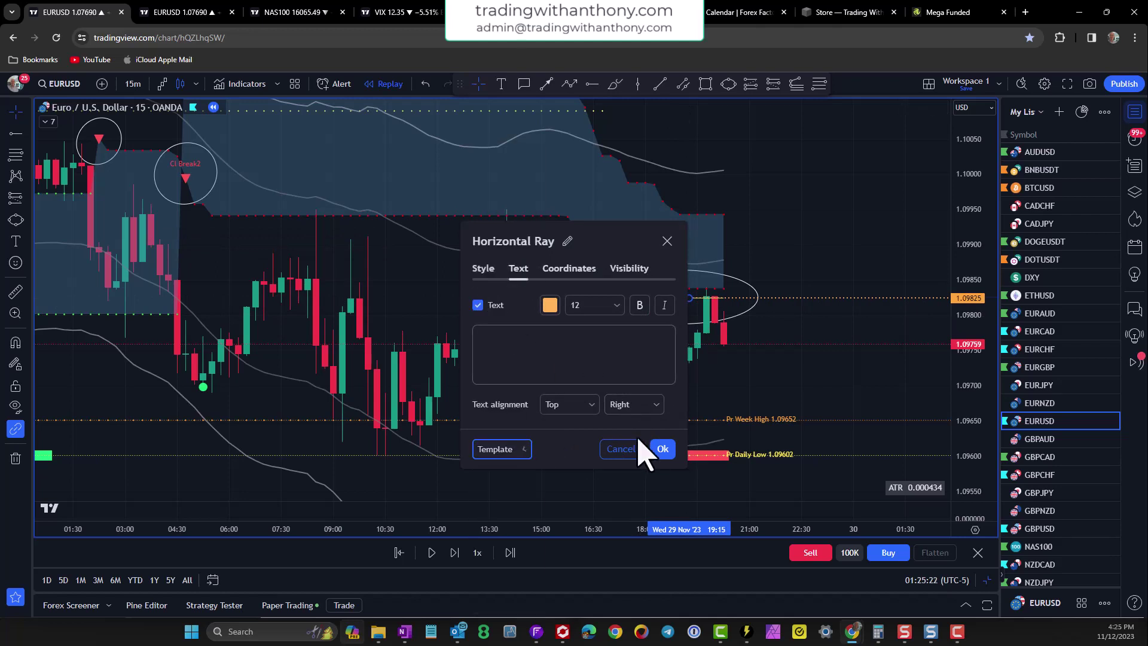
pyautogui.click(662, 449)
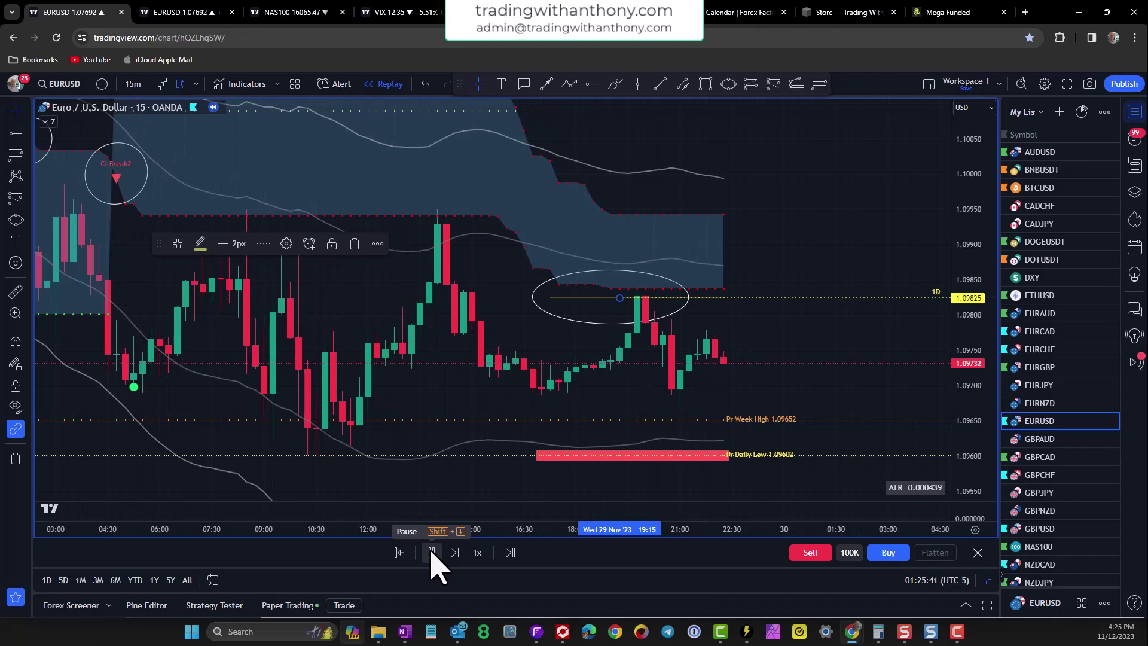
# Step: Play the bar replay on to about 01:00 on 30 Nov and pause it
pyautogui.click(431, 552)
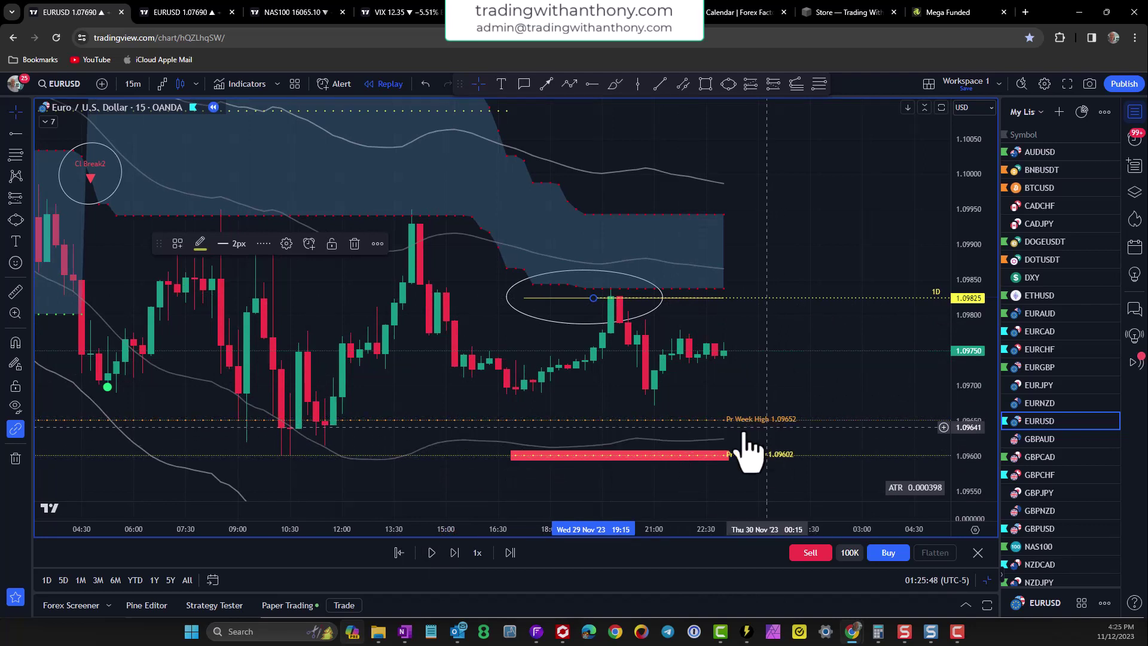
pyautogui.moveTo(788, 323); pyautogui.dragTo(780, 323)
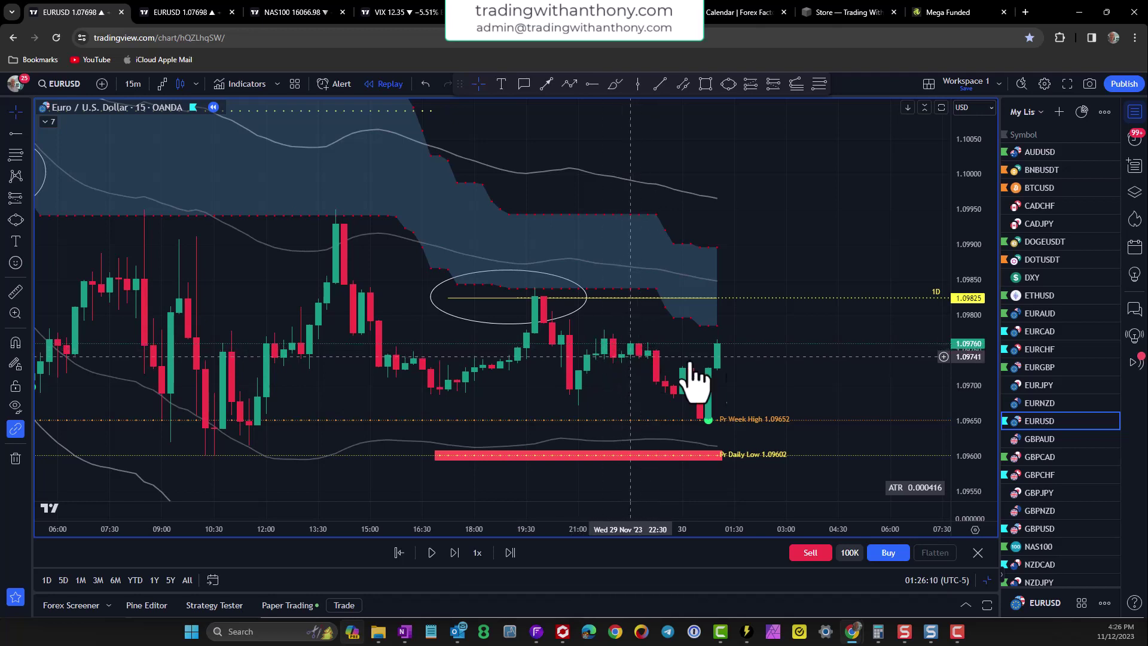
# Step: Play the replay on to about 02:15 on 30 Nov and draw a rectangle from 01:45 to about 03:00, starting at 1.09774
pyautogui.click(432, 552)
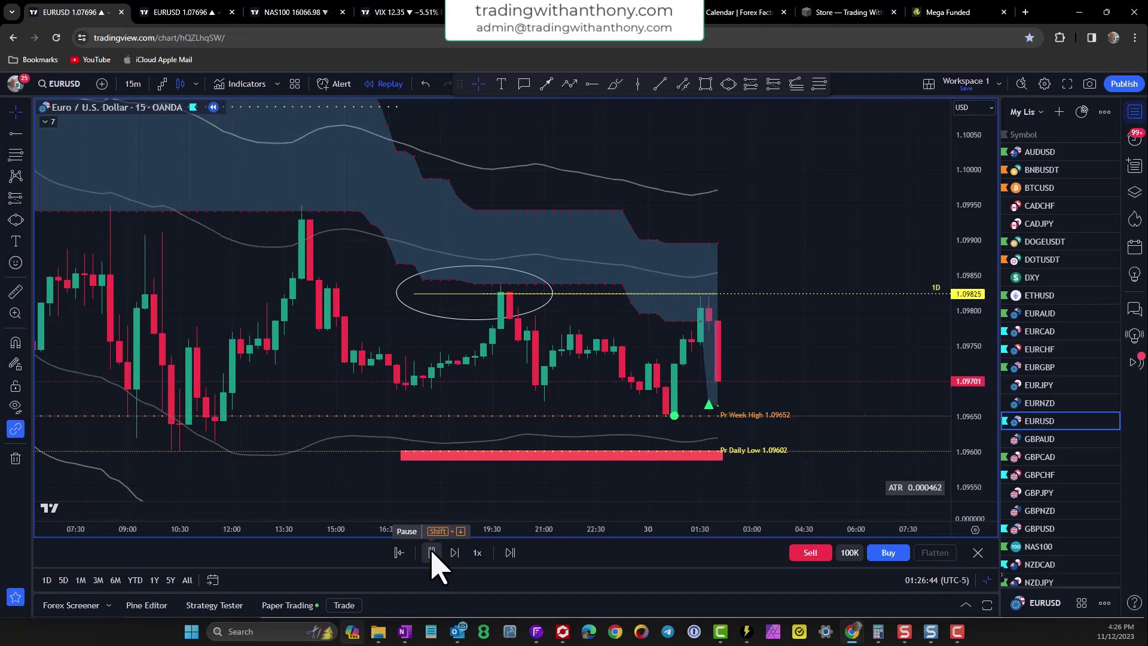
pyautogui.click(432, 553)
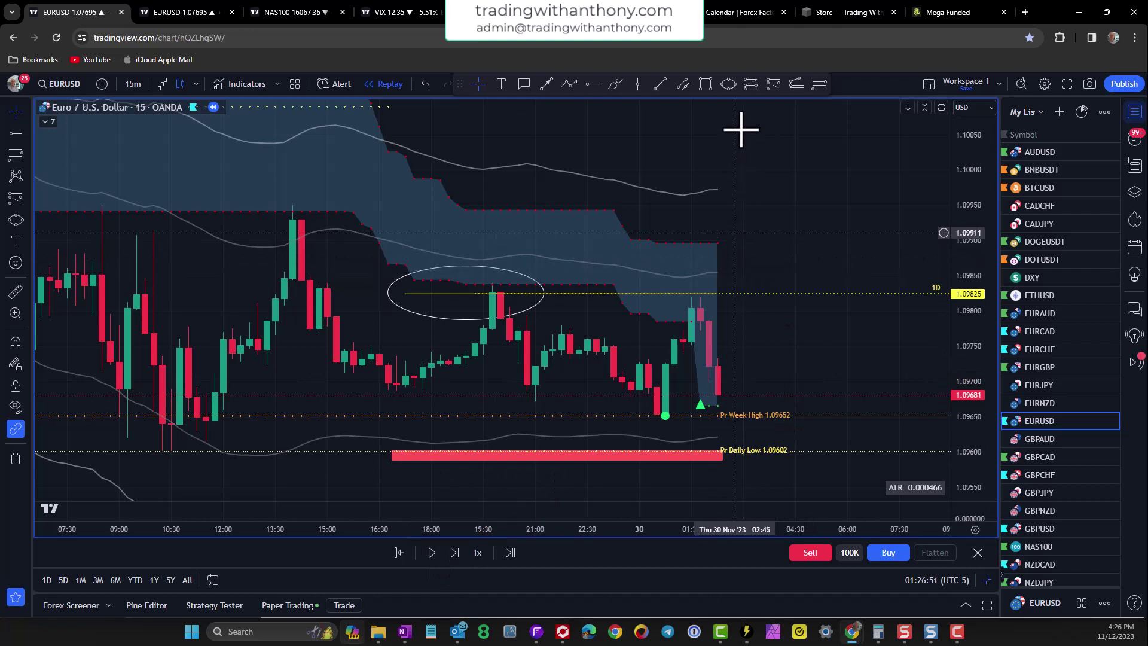
pyautogui.click(705, 84)
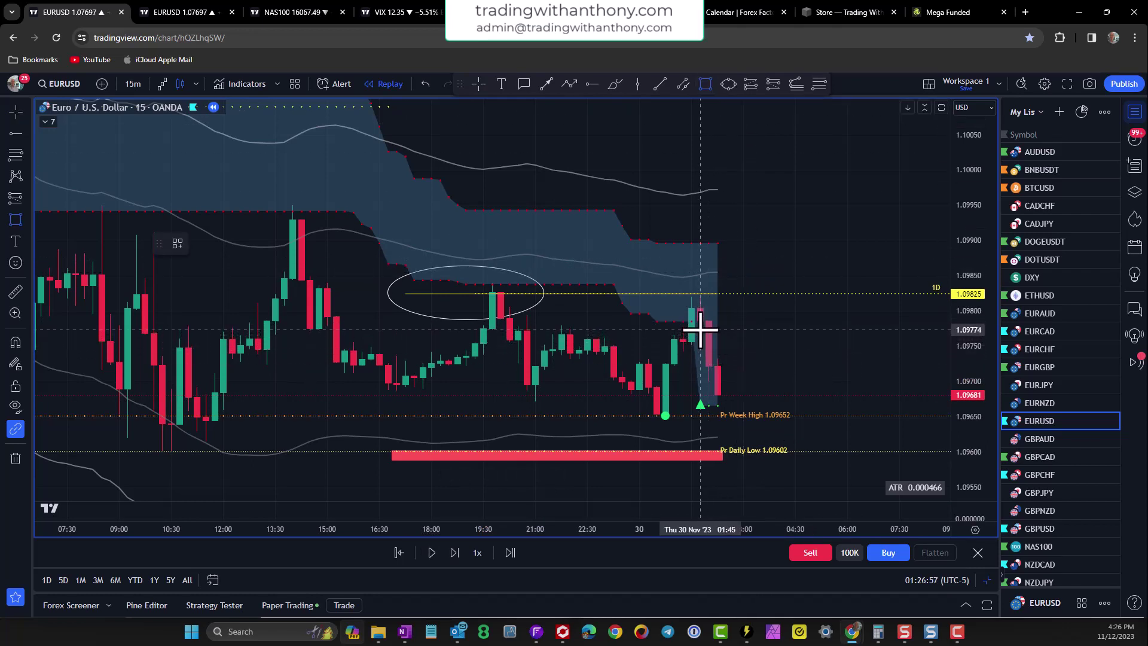
pyautogui.moveTo(700, 340); pyautogui.dragTo(742, 356)
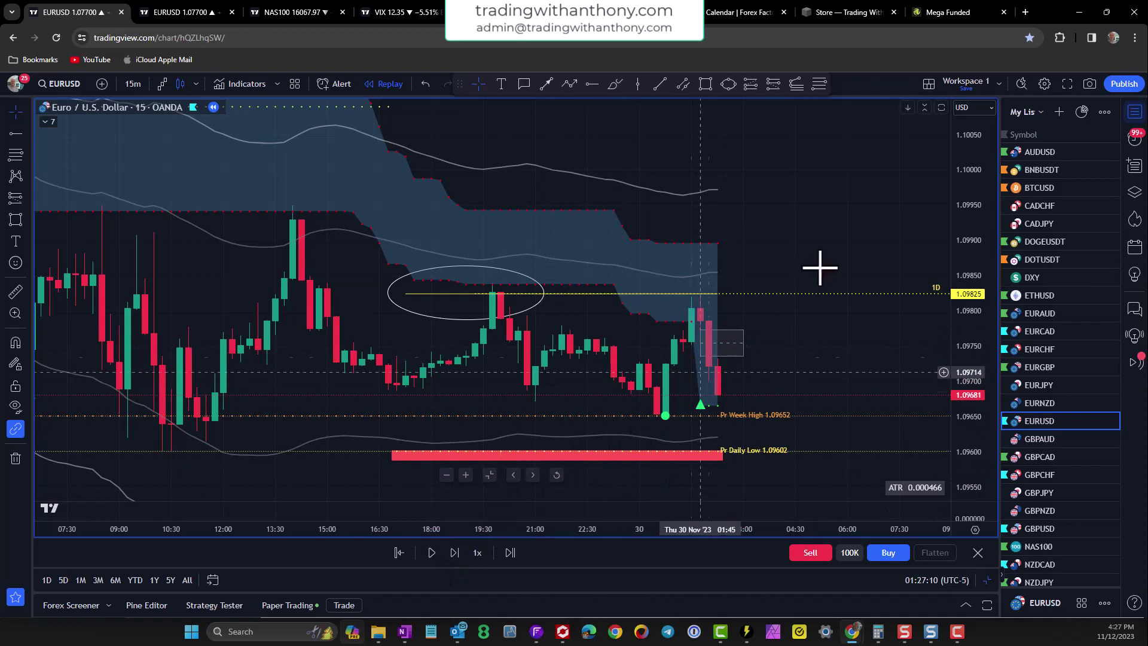
# Step: Play the bar replay on to about 03:30 on 30 Nov, with the whole price drop in view
pyautogui.moveTo(781, 240); pyautogui.dragTo(747, 238)
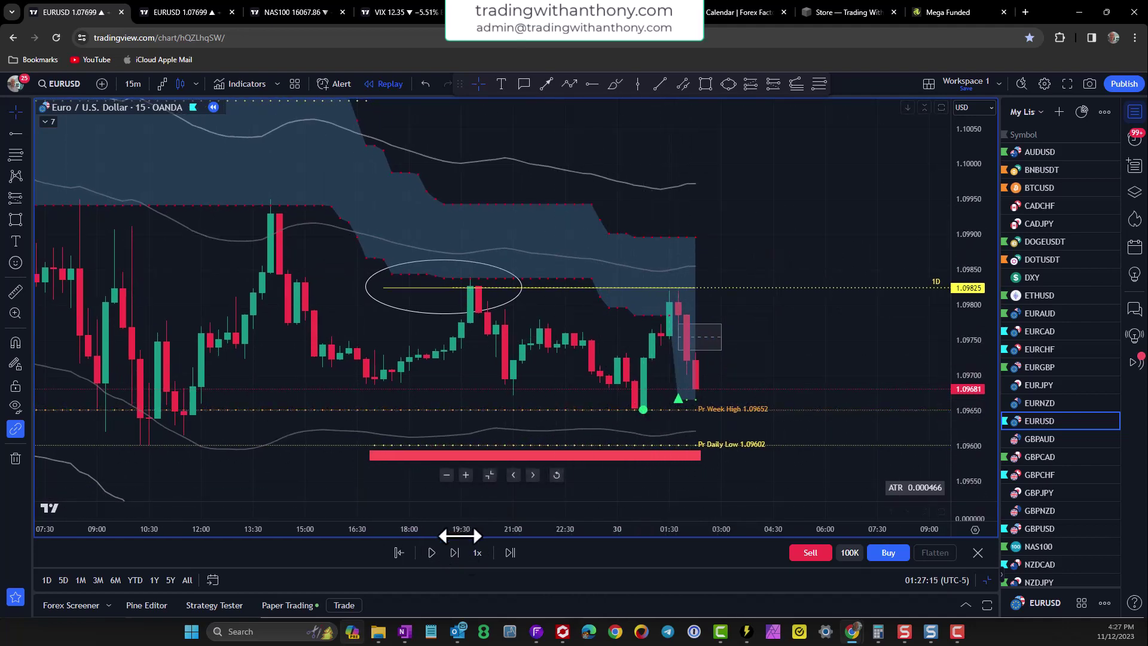
pyautogui.click(430, 553)
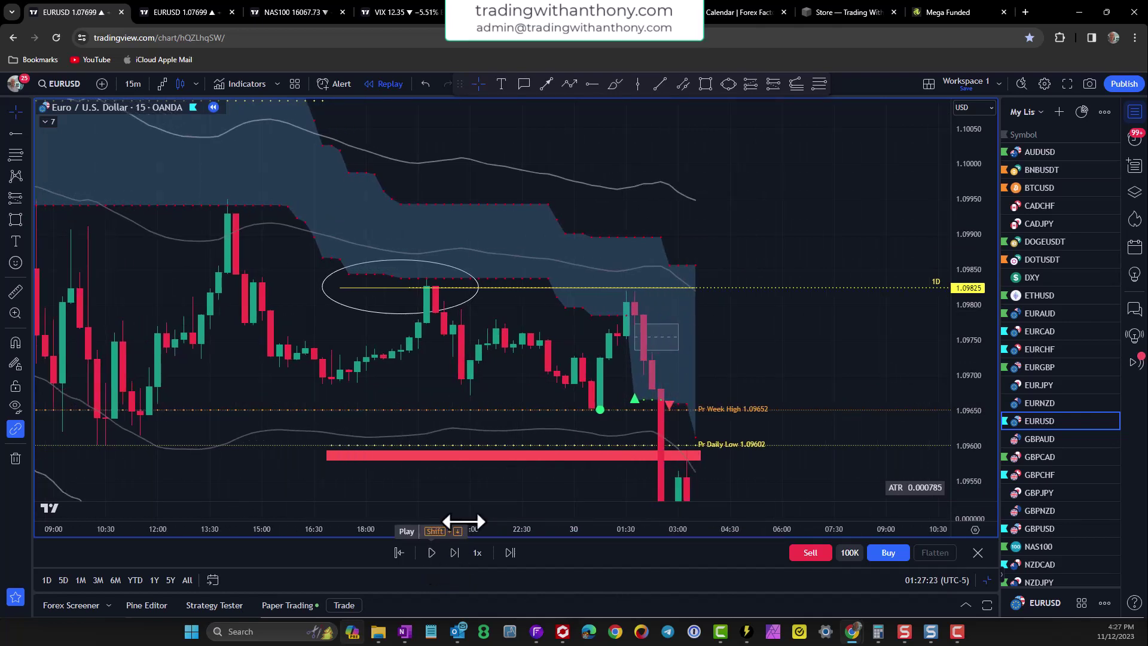
pyautogui.moveTo(967, 331); pyautogui.dragTo(963, 382)
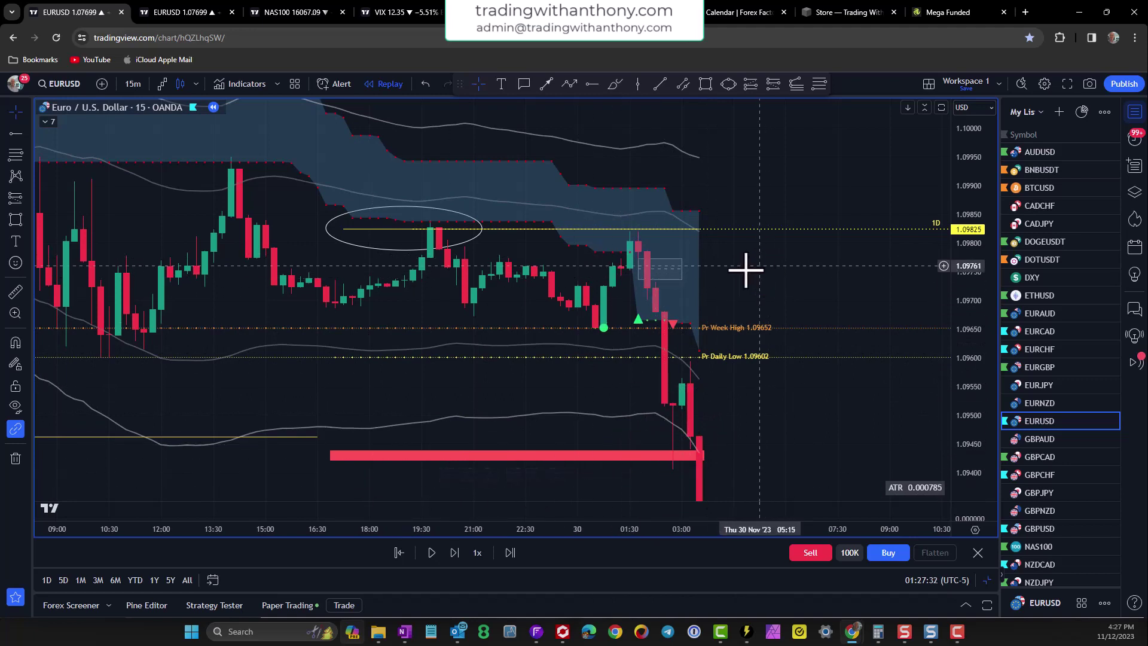
# Step: Show the alerts log and draw a rectangle around the large red breakdown candle, from 1.09677 to 1.09532 between 02:15 and 02:45
pyautogui.click(705, 84)
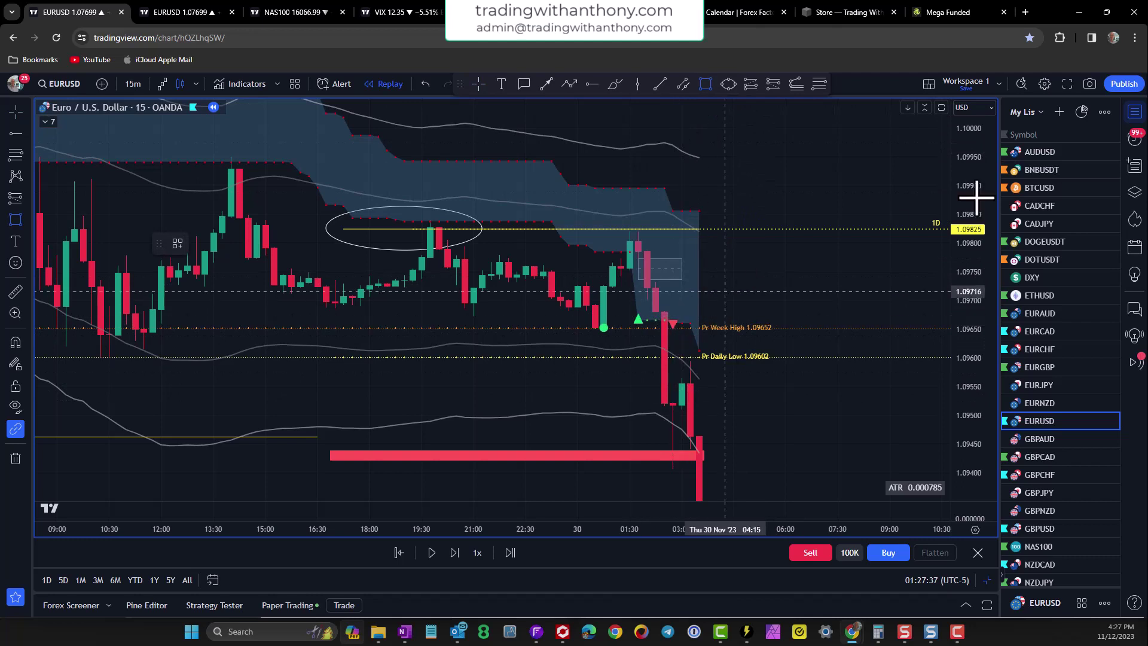
pyautogui.click(1135, 143)
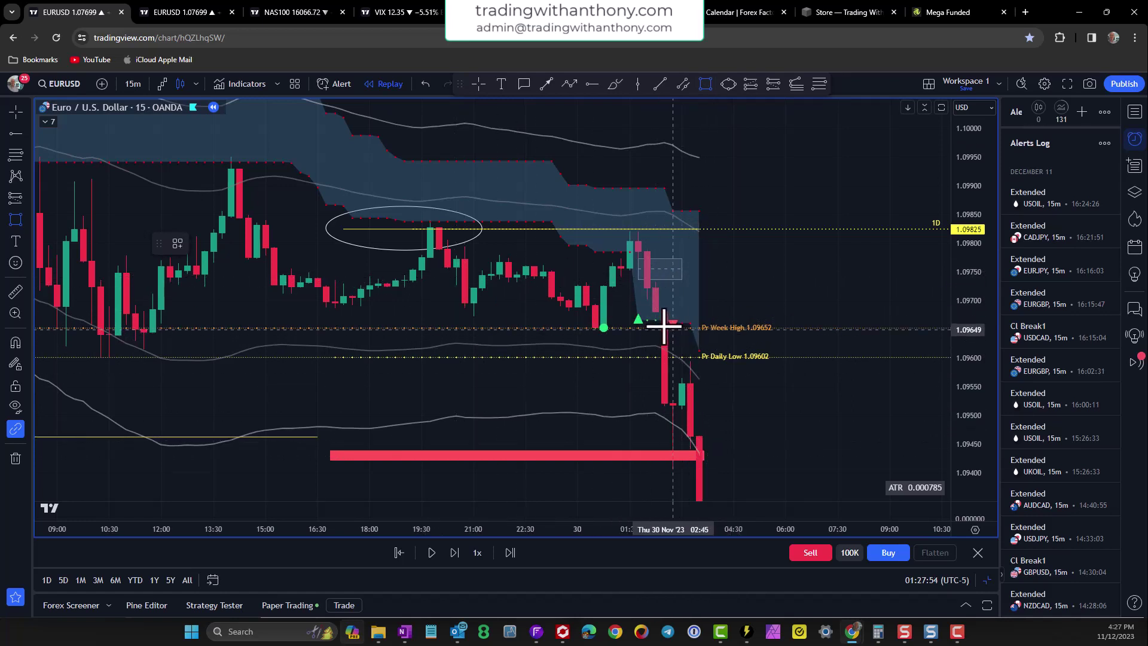
pyautogui.moveTo(651, 313); pyautogui.dragTo(673, 399)
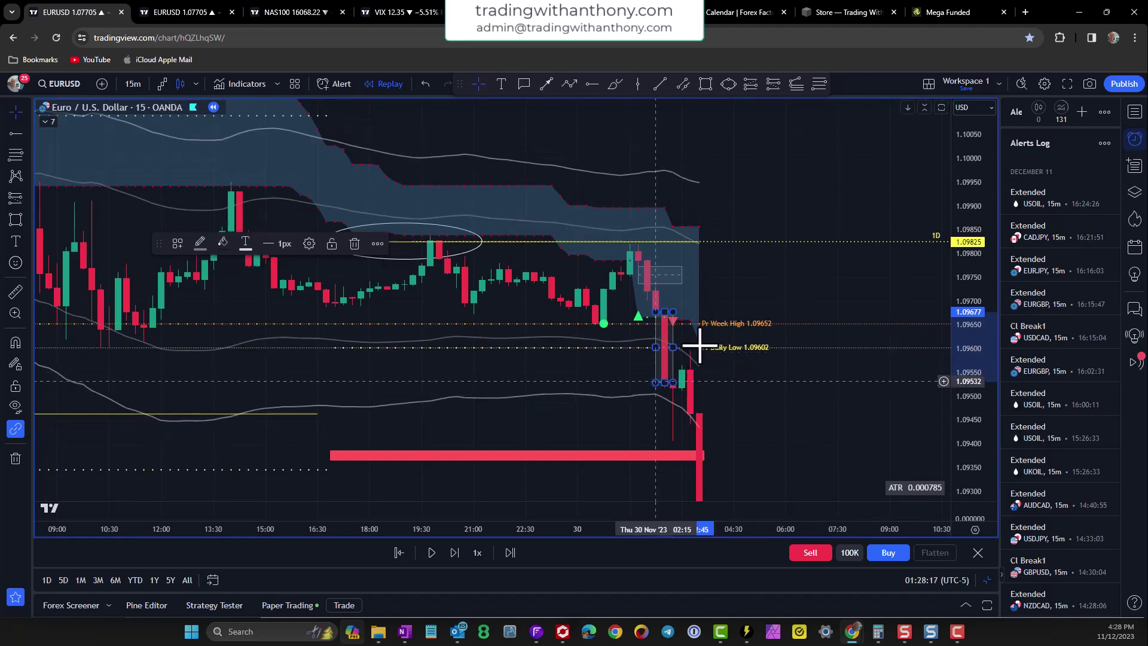
# Step: Draw a Fibonacci retracement from the 01:30 high at 1.09826 down to the low at 1.09400
pyautogui.click(753, 384)
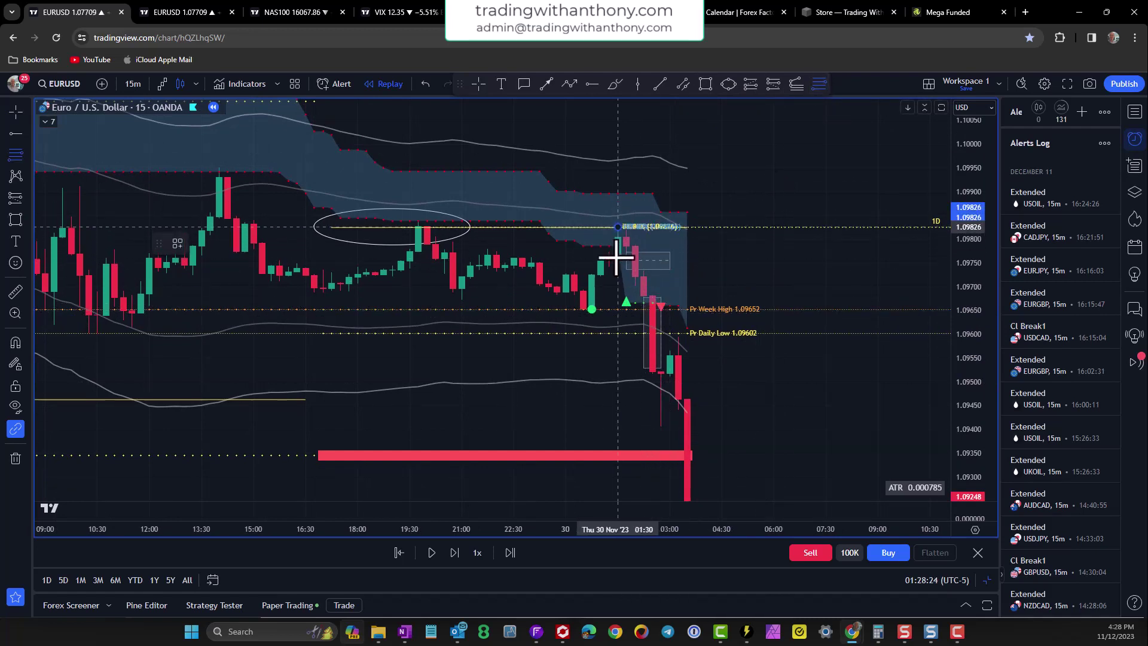
pyautogui.click(713, 429)
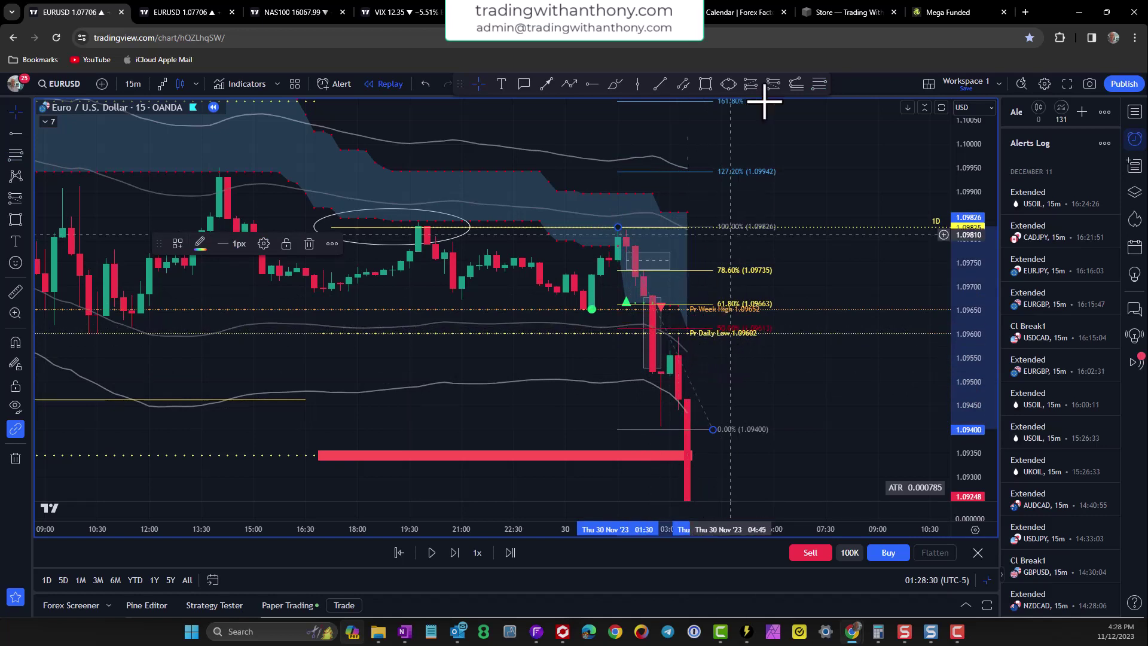
# Step: Place a short position at 03:15 with entry 1.09589, stop 1.09835 and target 1.09211
pyautogui.click(773, 83)
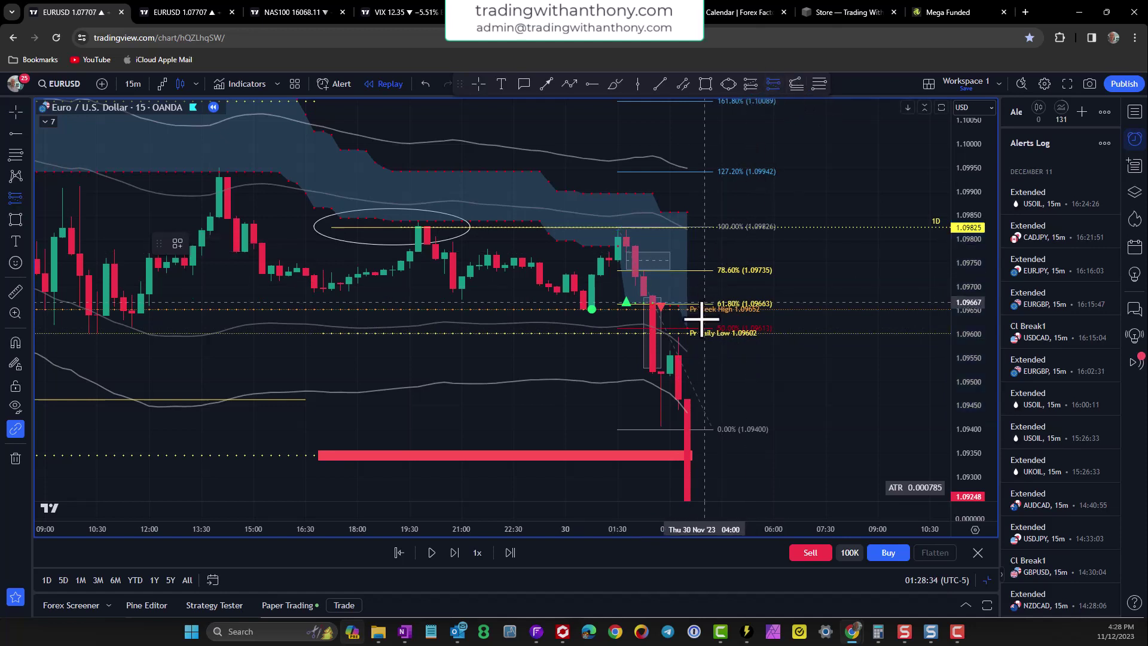
pyautogui.click(677, 338)
pyautogui.moveTo(679, 251); pyautogui.dragTo(685, 222)
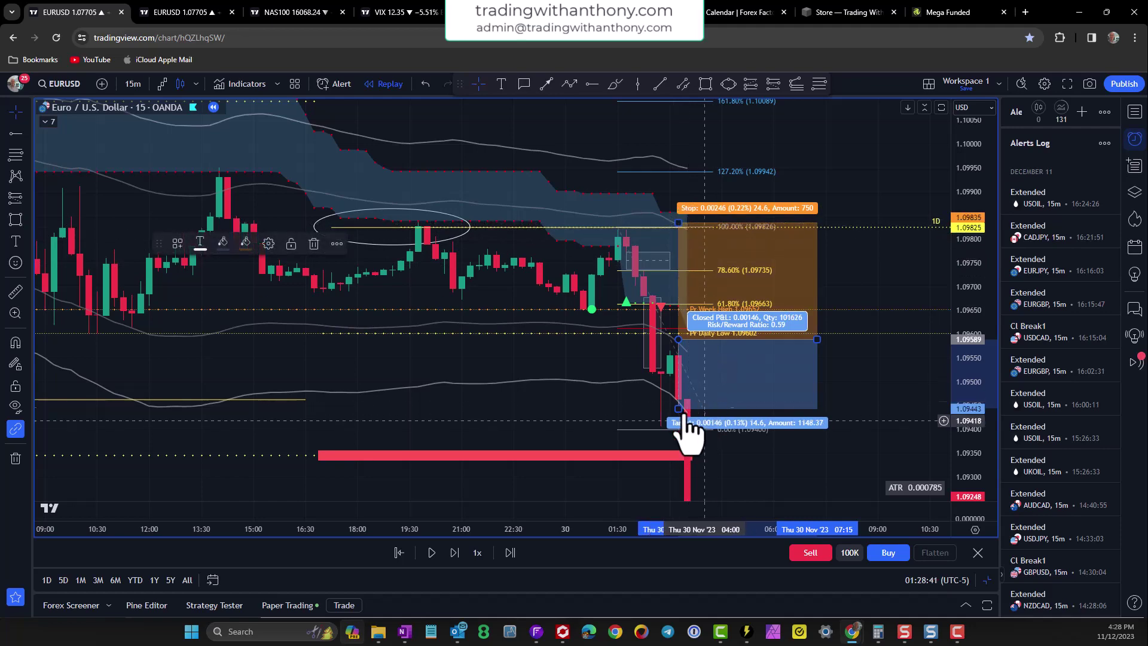
pyautogui.moveTo(678, 409); pyautogui.dragTo(679, 500)
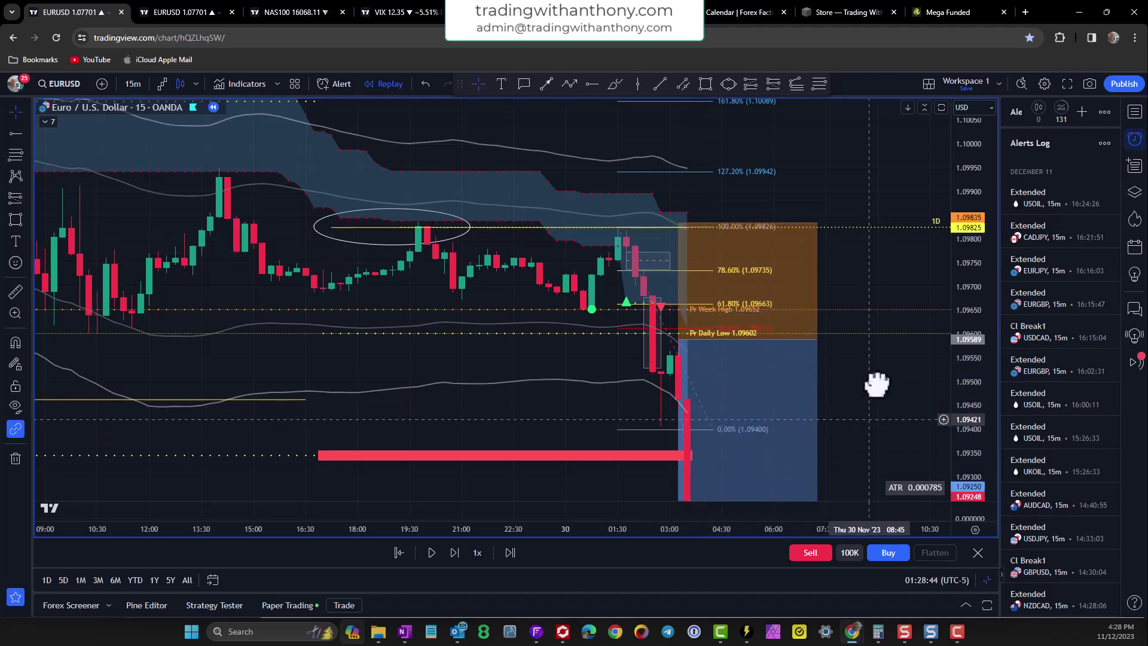
pyautogui.moveTo(874, 385); pyautogui.dragTo(893, 284)
pyautogui.moveTo(697, 407); pyautogui.dragTo(697, 425)
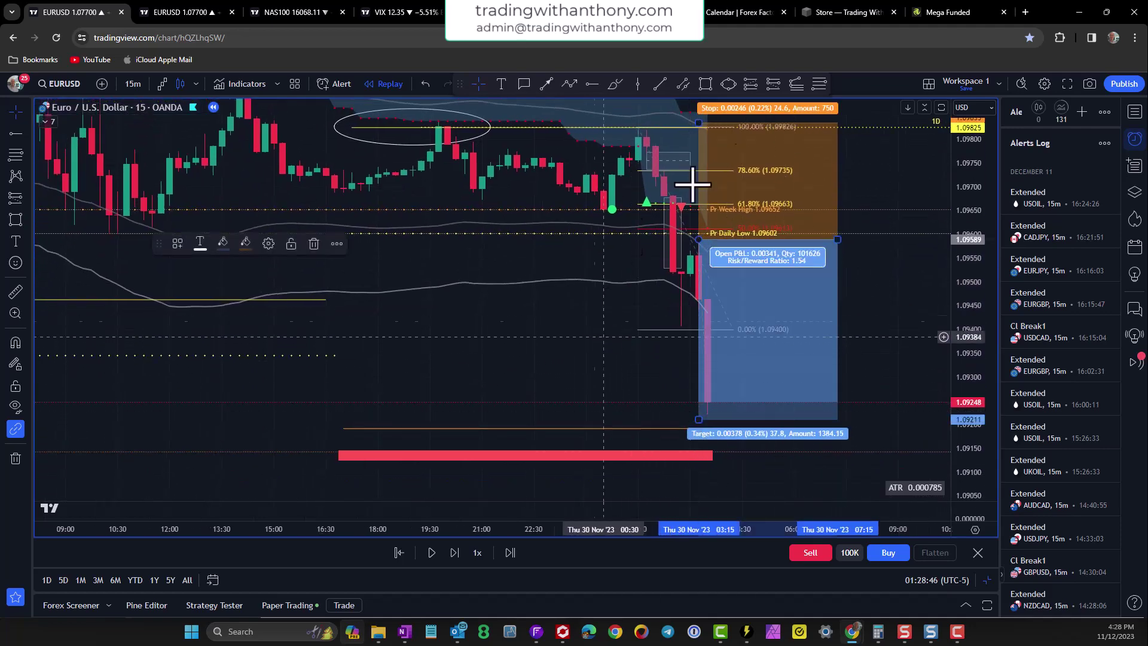
# Step: Draw a horizontal ray at 1.09192 on the orange level with the 1W template, and set the short position's target to 1.09221
pyautogui.click(593, 84)
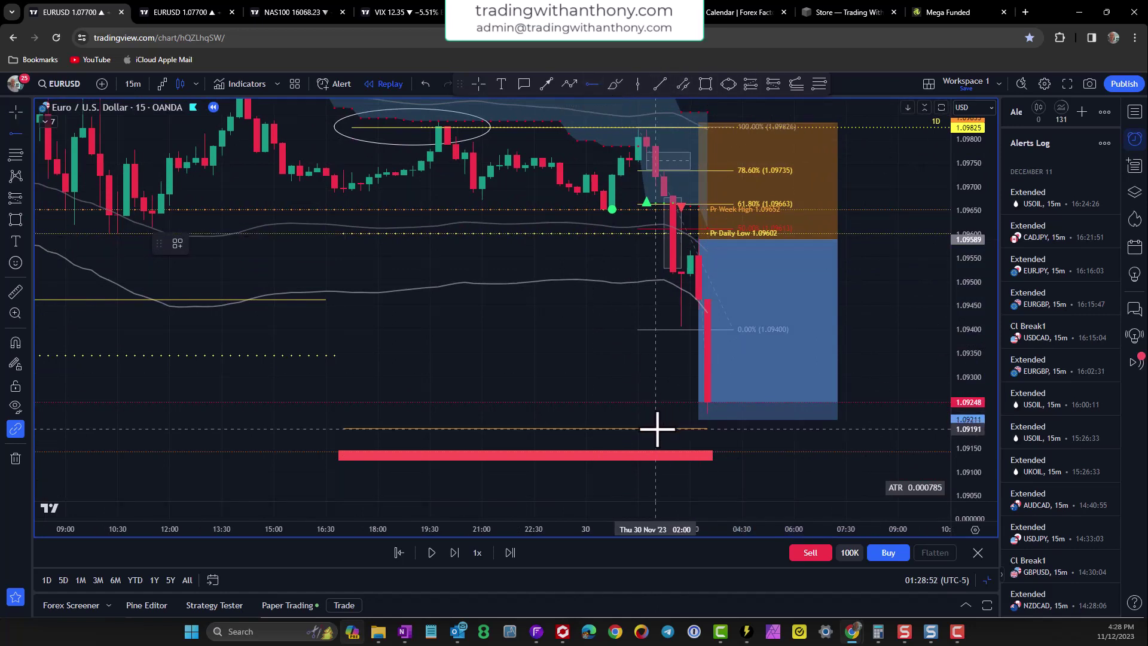
pyautogui.click(655, 428)
pyautogui.doubleClick(654, 428)
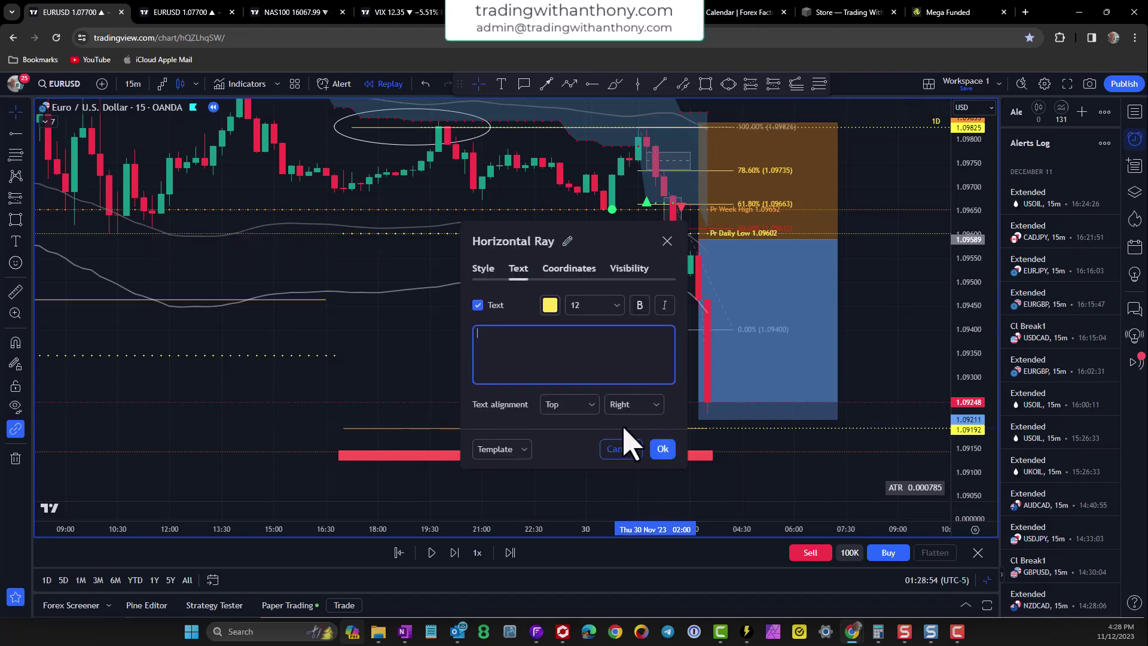
pyautogui.click(524, 450)
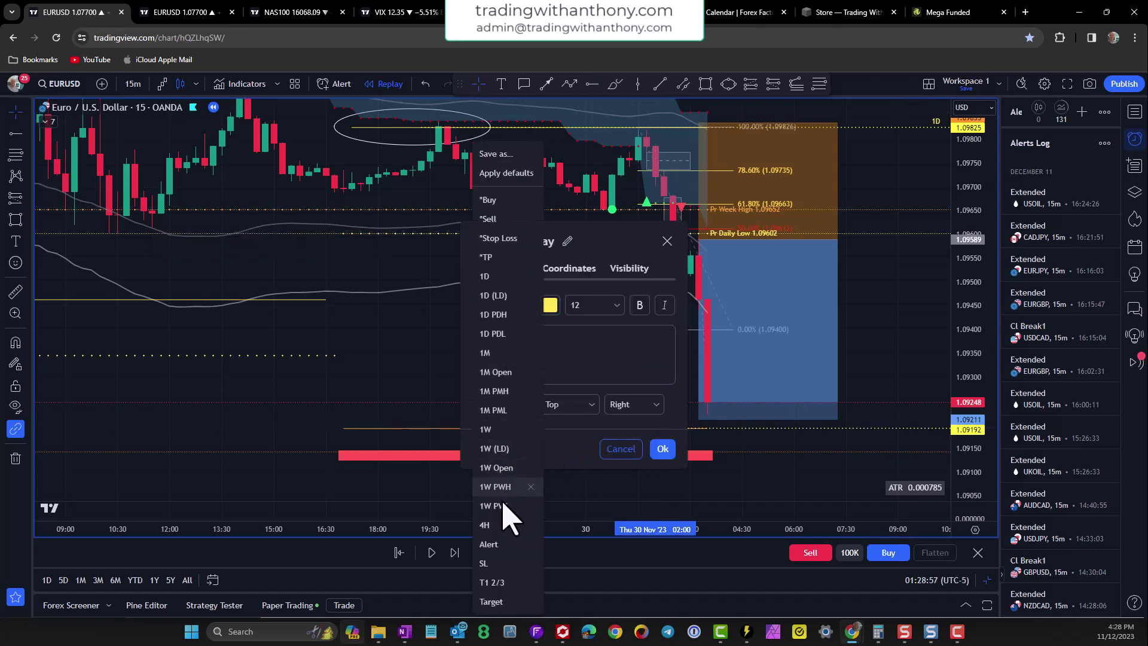
pyautogui.click(487, 429)
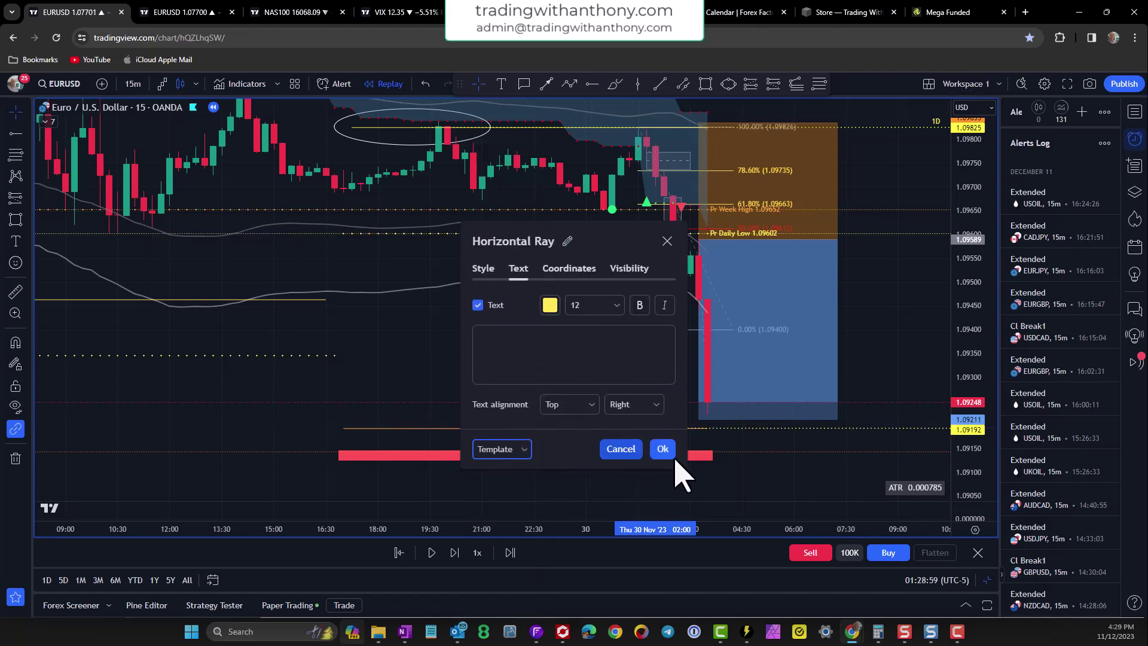
pyautogui.click(663, 449)
pyautogui.click(823, 353)
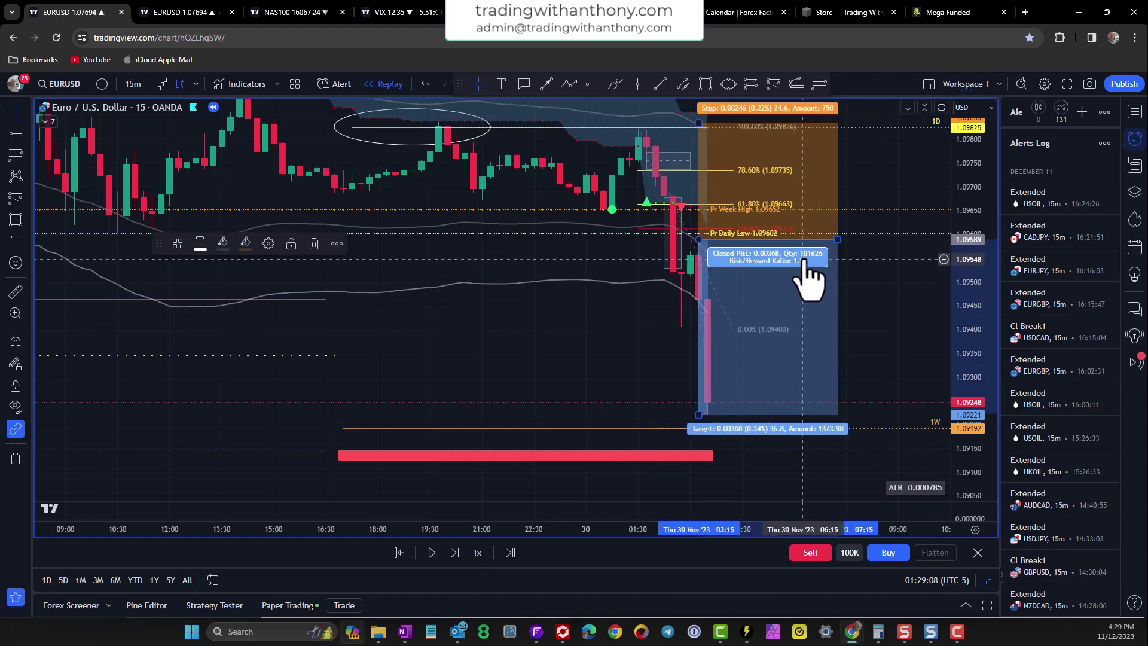
pyautogui.moveTo(550, 335); pyautogui.dragTo(528, 342)
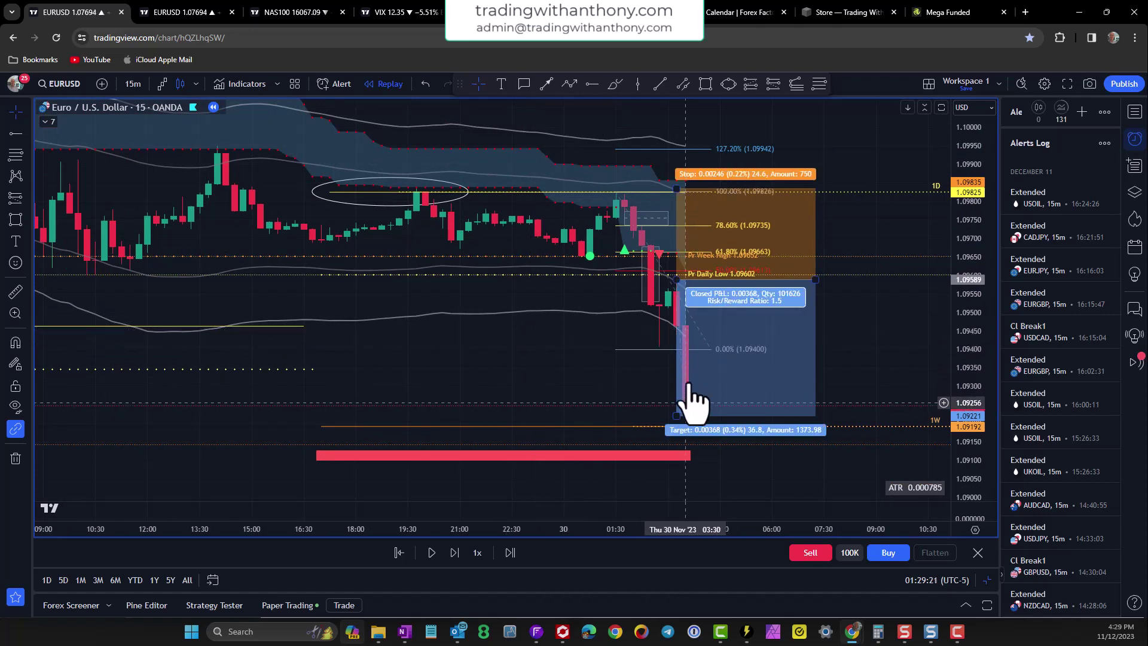
# Step: Play the replay on to about 04:15 and draw a rectangle from 1.09444 to 1.09264 between about 03:15 and 04:45
pyautogui.click(430, 552)
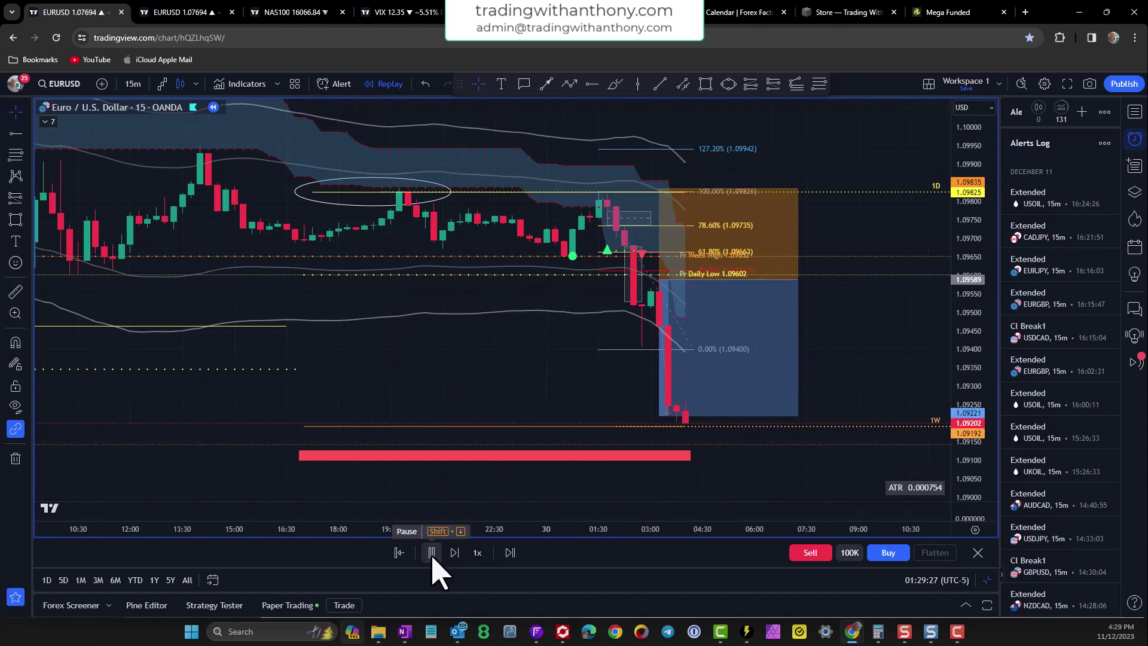
pyautogui.click(431, 552)
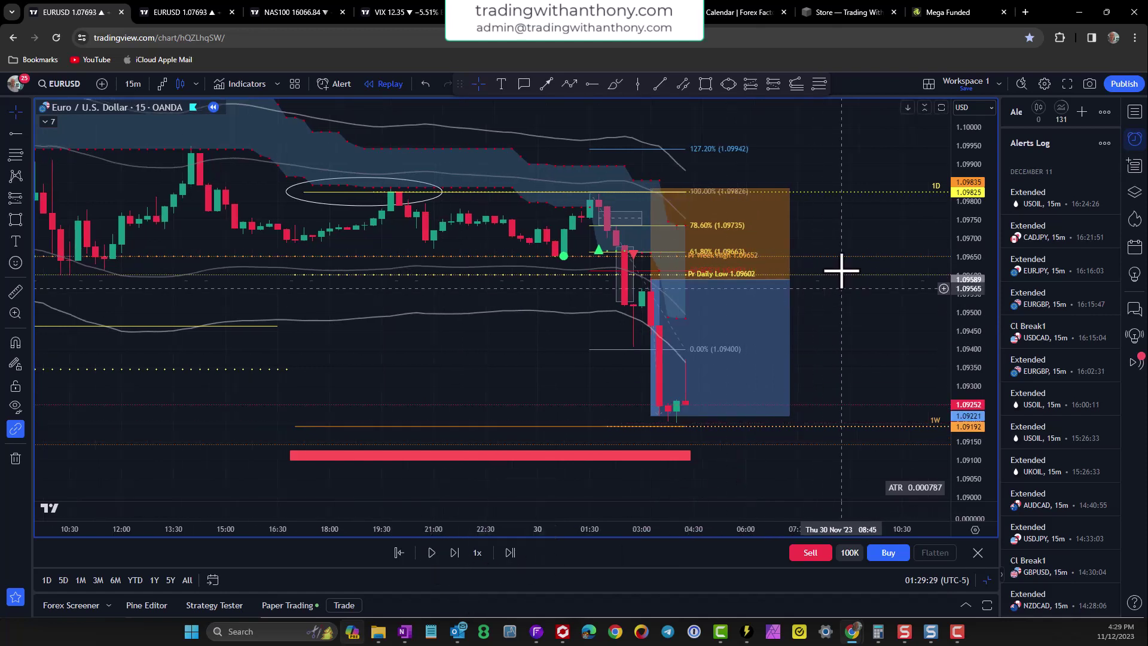
pyautogui.hotkey('alt', 'shift', 'r')
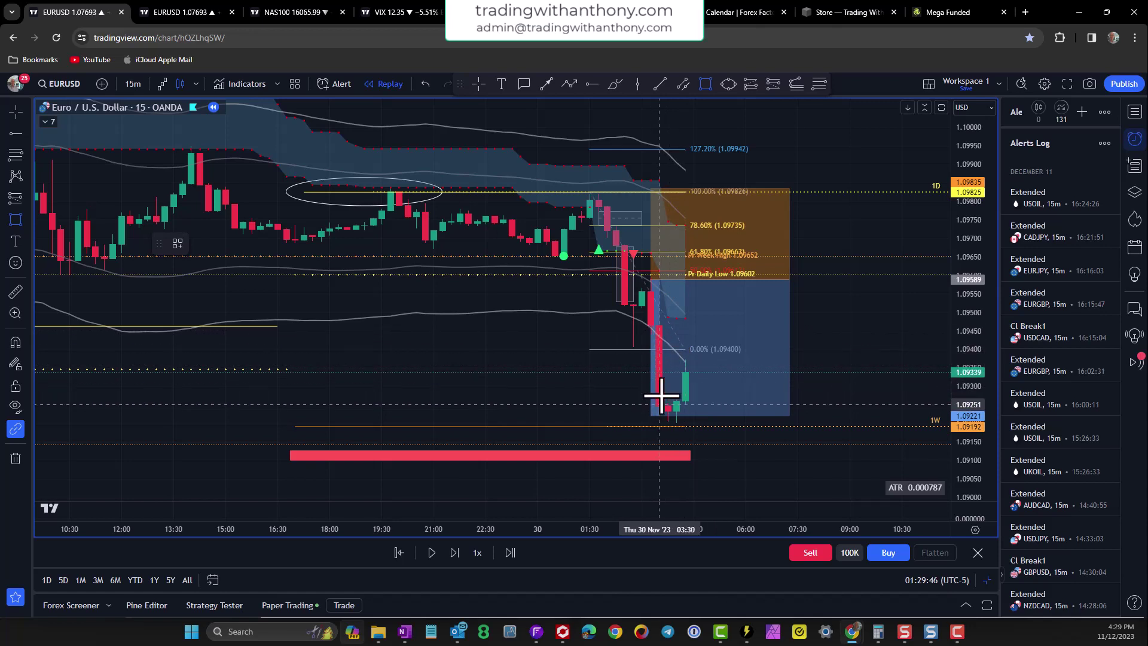
pyautogui.moveTo(651, 333)
pyautogui.mouseDown()
pyautogui.moveTo(671, 401)
pyautogui.moveTo(691, 399)
pyautogui.moveTo(702, 366)
pyautogui.mouseUp()
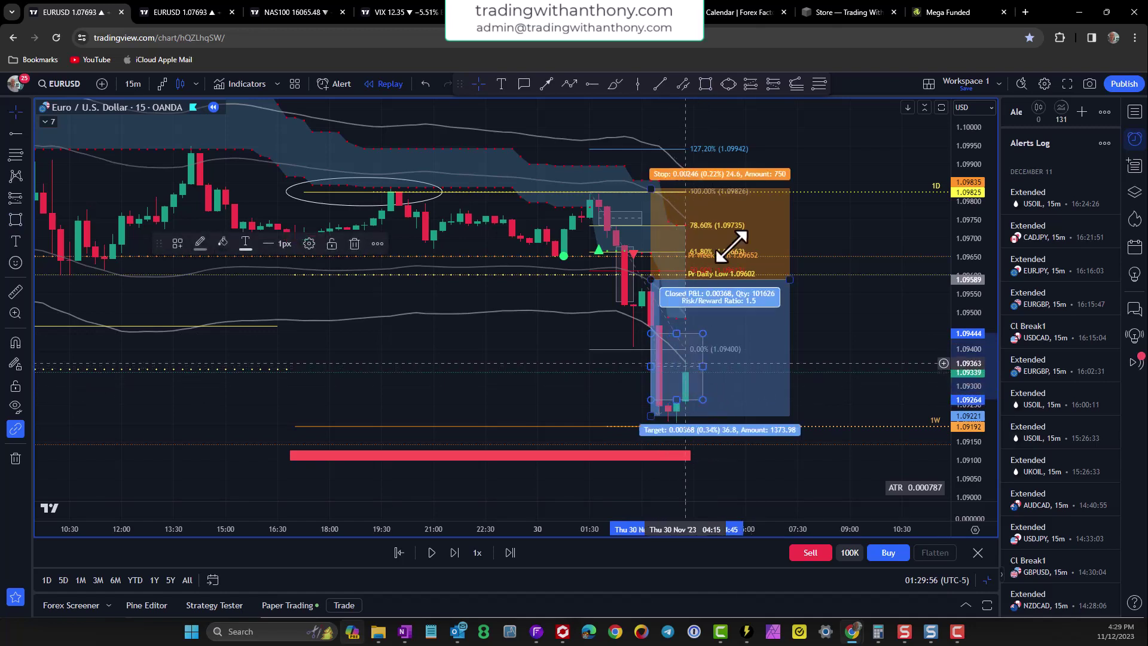
# Step: Place a second short position at 04:15 with entry 1.09353, stop 1.09618 and target 1.08944
pyautogui.click(773, 84)
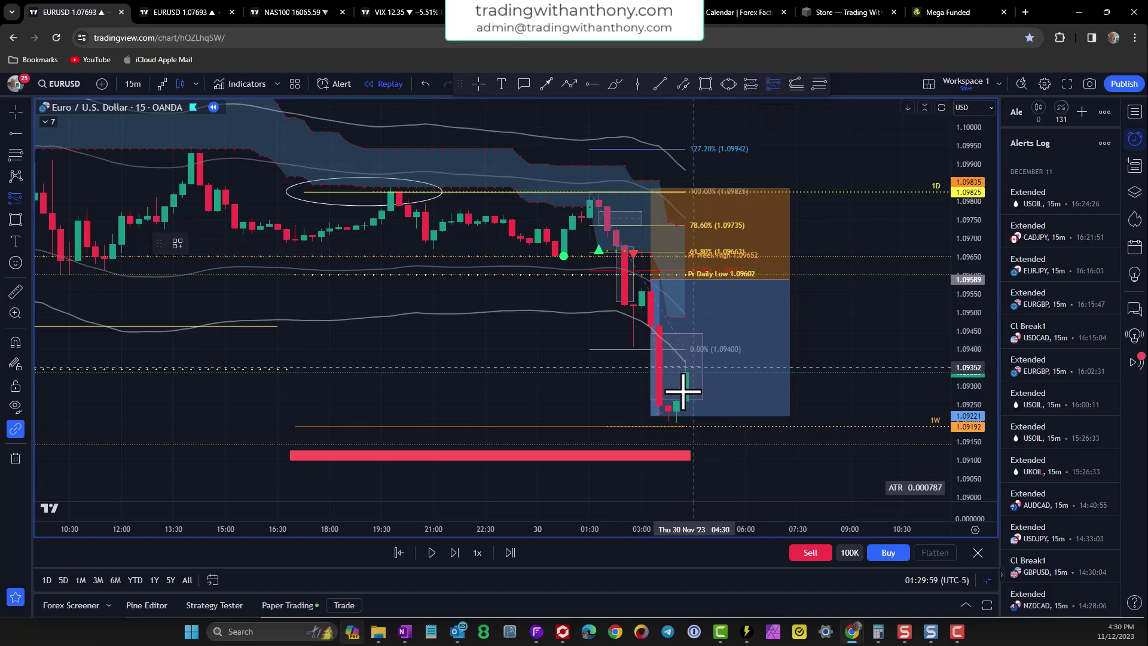
pyautogui.click(685, 367)
pyautogui.moveTo(686, 293); pyautogui.dragTo(686, 269)
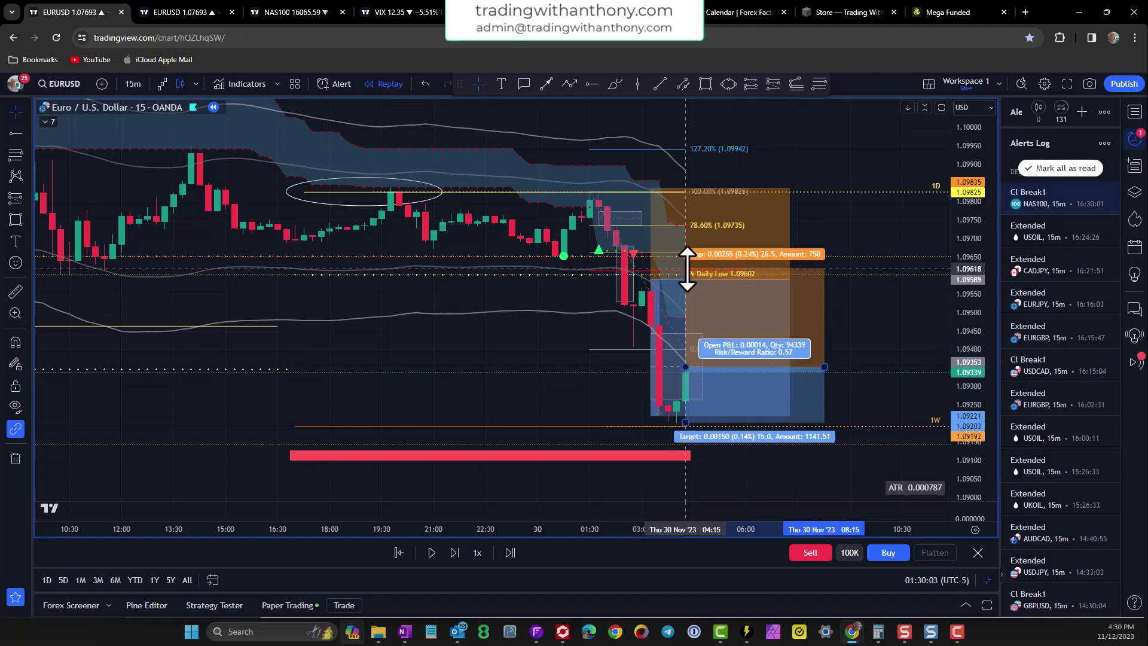
pyautogui.click(652, 279)
pyautogui.hotkey('ctrl', 'z')
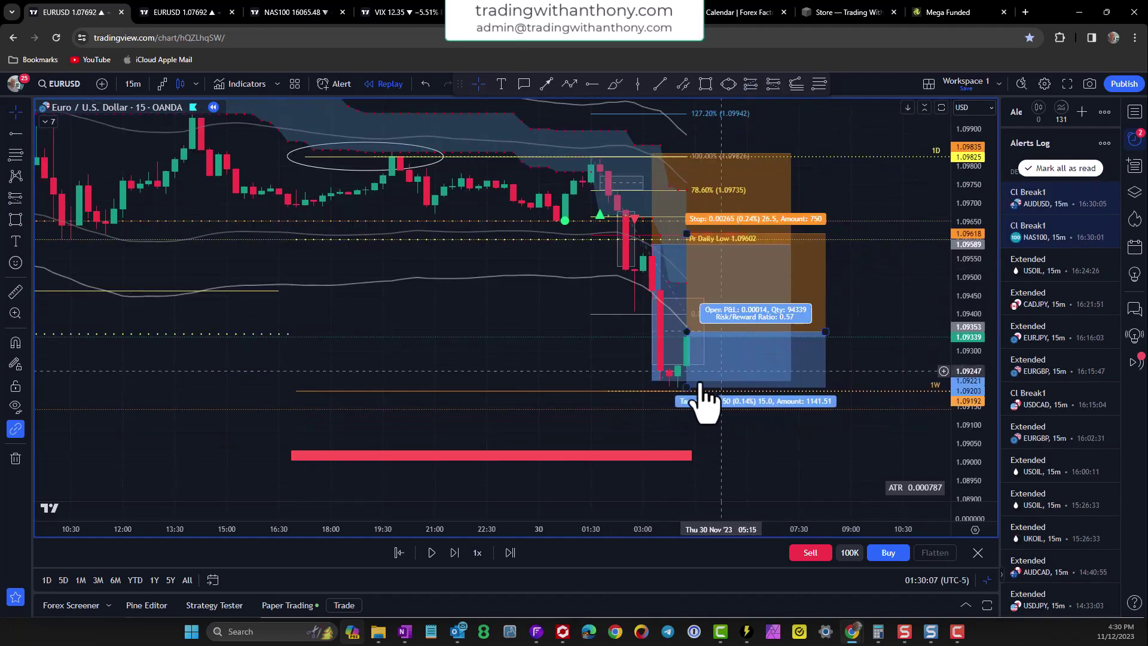
pyautogui.moveTo(685, 399); pyautogui.dragTo(685, 482)
# Step: Mark the yellow level at 1.09066 with a 1D horizontal ray and lower the second short position's target to 1.08896
pyautogui.scroll(-5, 529, 359)
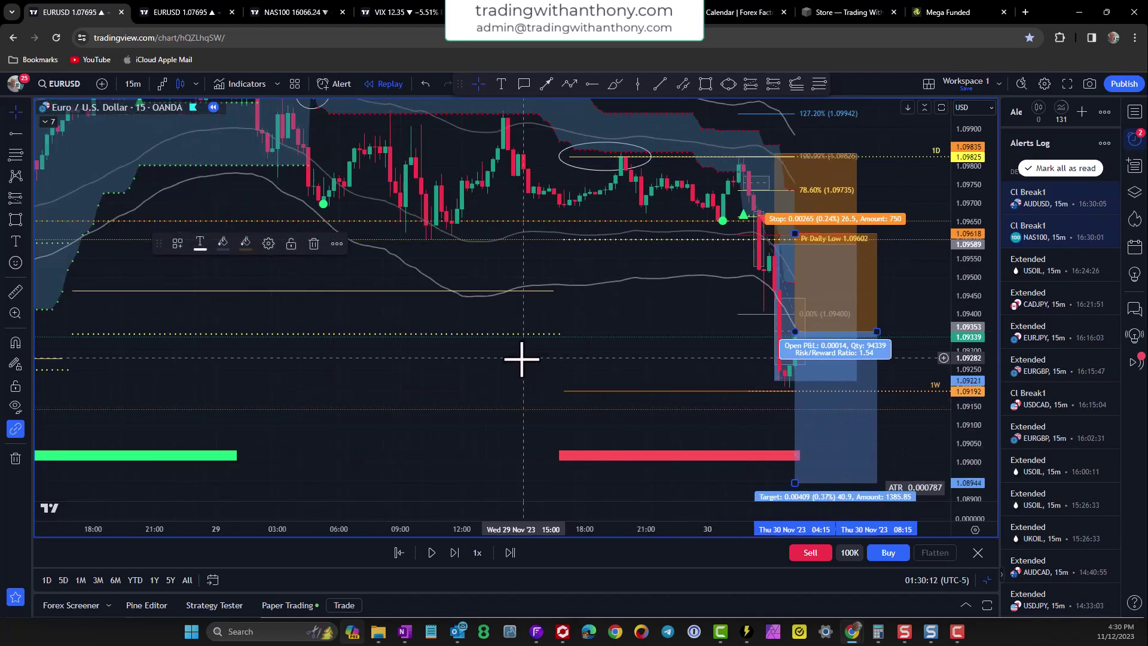
pyautogui.scroll(-4, 668, 394)
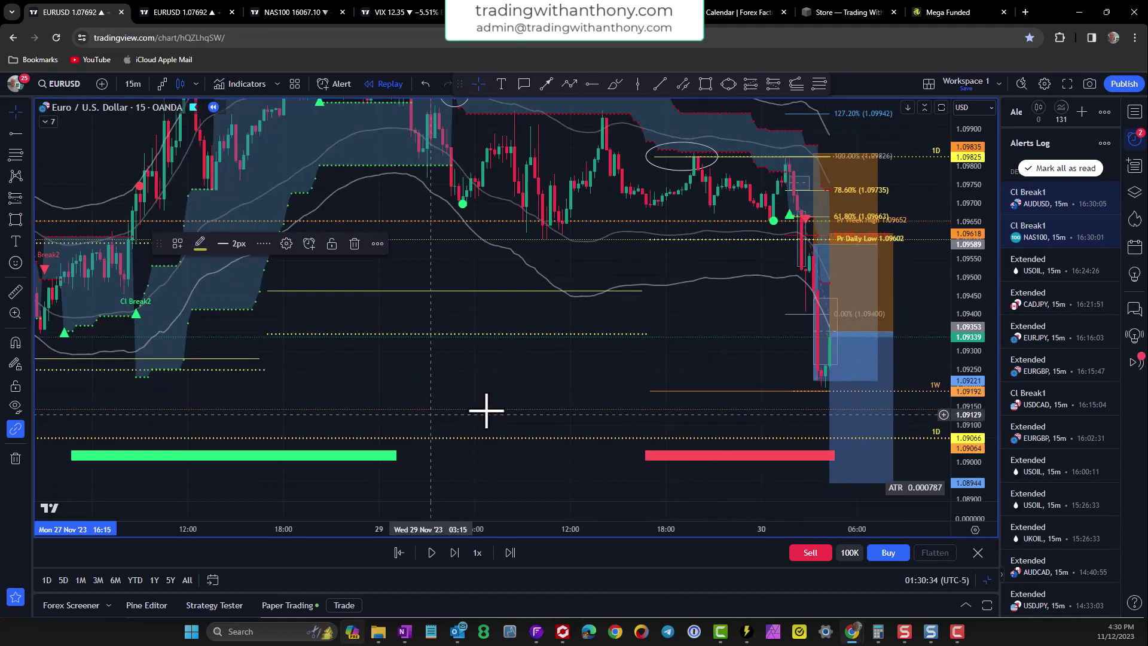
pyautogui.click(818, 459)
pyautogui.moveTo(830, 482)
pyautogui.mouseDown()
pyautogui.moveTo(831, 428)
pyautogui.moveTo(830, 499)
pyautogui.mouseUp()
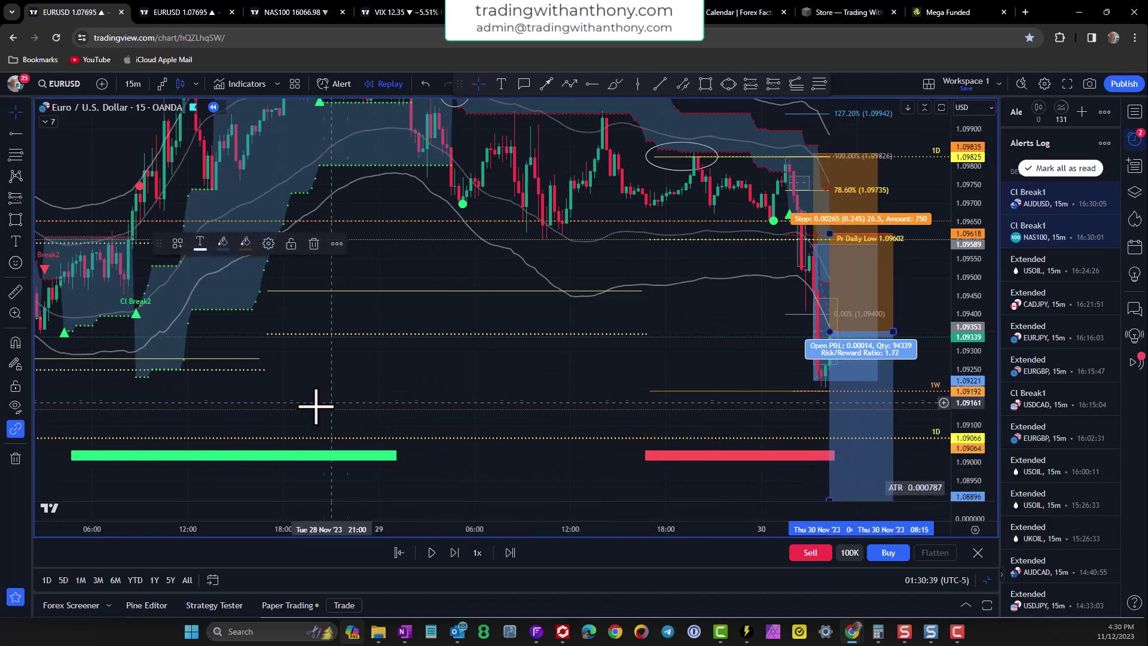
# Step: Draw a horizontal ray at 1.08946 along the dotted yellow level, starting on 27 Nov
pyautogui.scroll(-5, 267, 479)
pyautogui.moveTo(275, 479); pyautogui.dragTo(336, 259)
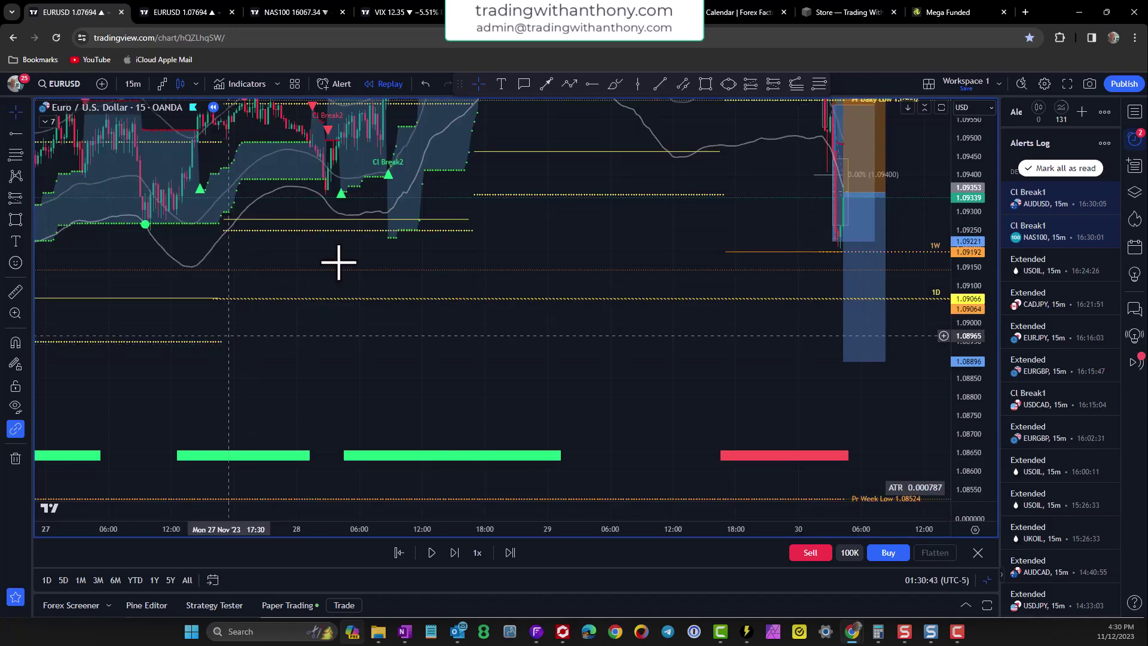
pyautogui.click(212, 341)
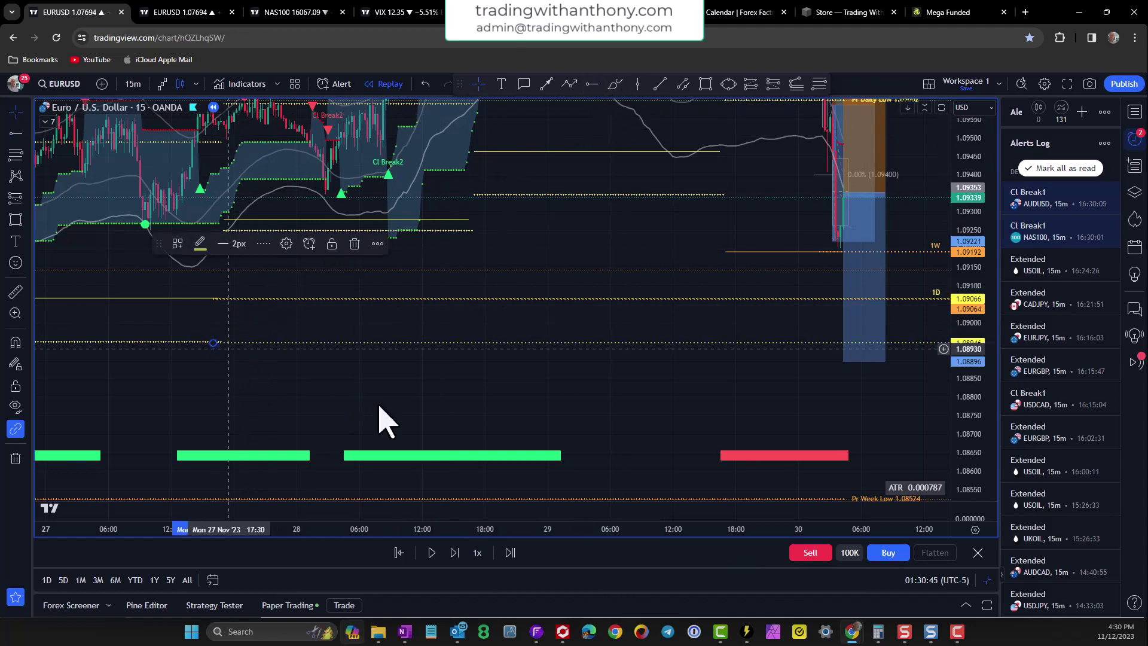
# Step: Set the second short position's target to 1.08959, just above the lowest yellow ray
pyautogui.scroll(4, 536, 389)
pyautogui.moveTo(741, 361); pyautogui.dragTo(742, 338)
pyautogui.click(889, 178)
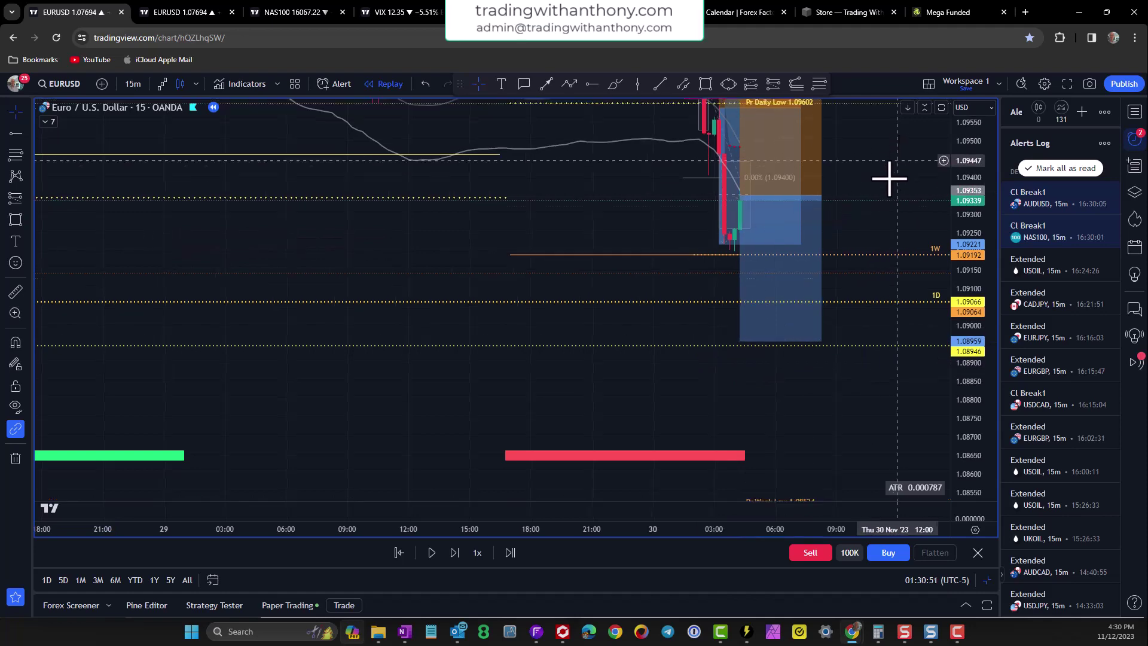
# Step: Play the replay at 3x speed up to the 09:30 candle on 30 November
pyautogui.moveTo(889, 178); pyautogui.dragTo(797, 267)
pyautogui.moveTo(471, 405); pyautogui.dragTo(588, 409)
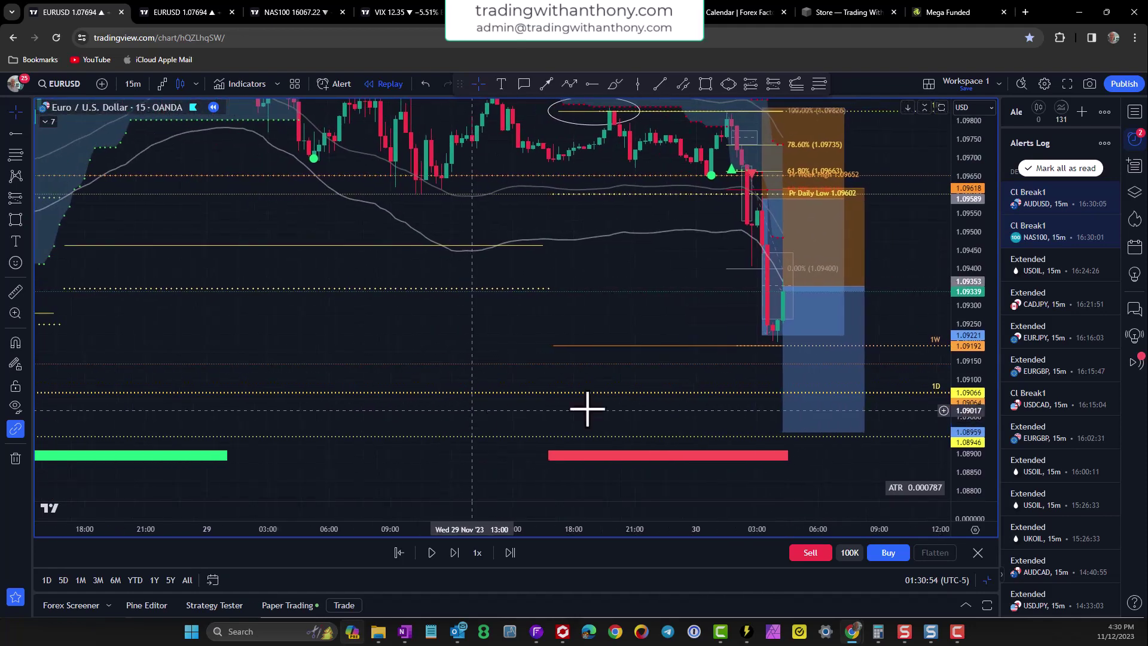
pyautogui.moveTo(424, 430); pyautogui.dragTo(335, 431)
pyautogui.scroll(2, 729, 330)
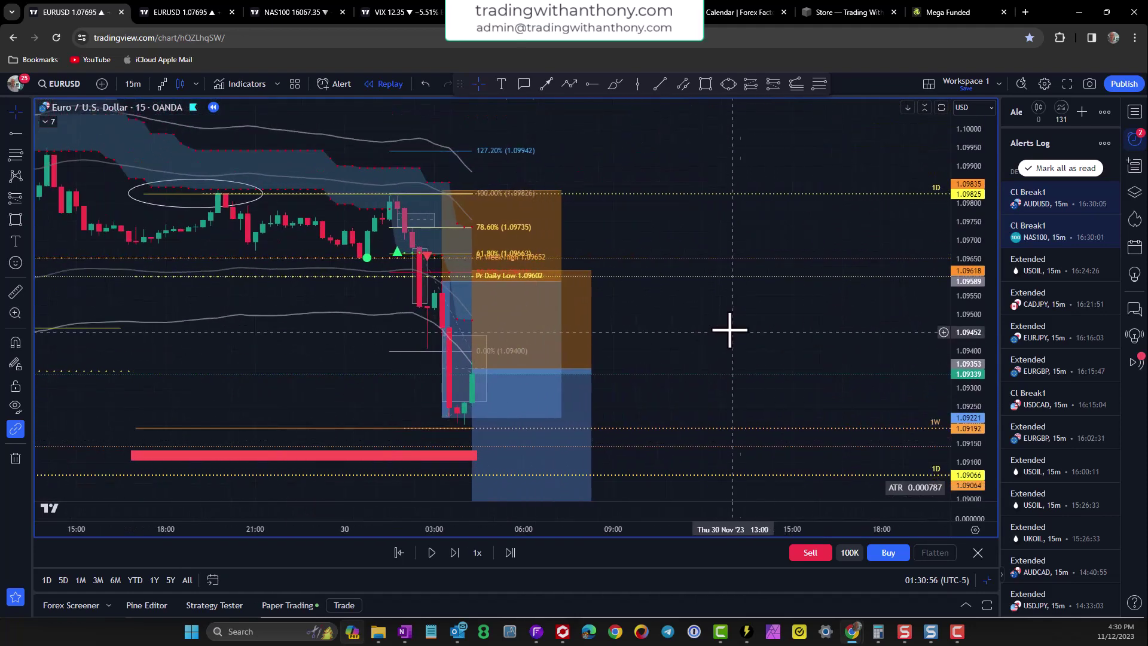
pyautogui.moveTo(729, 329)
pyautogui.mouseDown()
pyautogui.moveTo(802, 274)
pyautogui.moveTo(770, 272)
pyautogui.mouseUp()
pyautogui.scroll(-1, 759, 177)
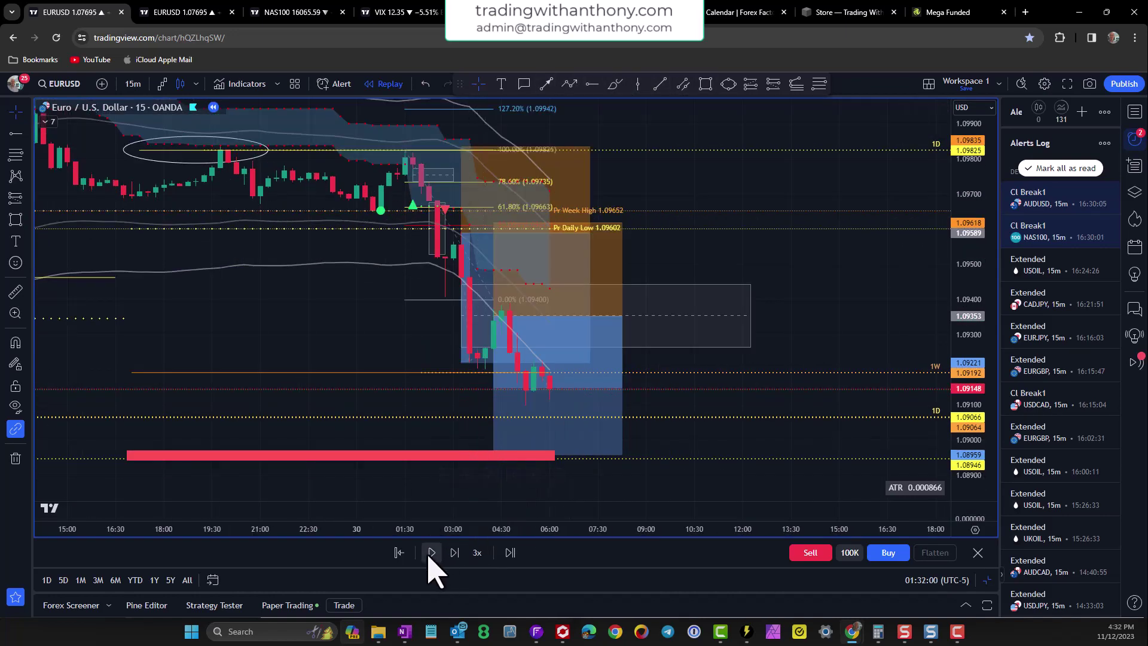
pyautogui.click(430, 553)
pyautogui.click(430, 553)
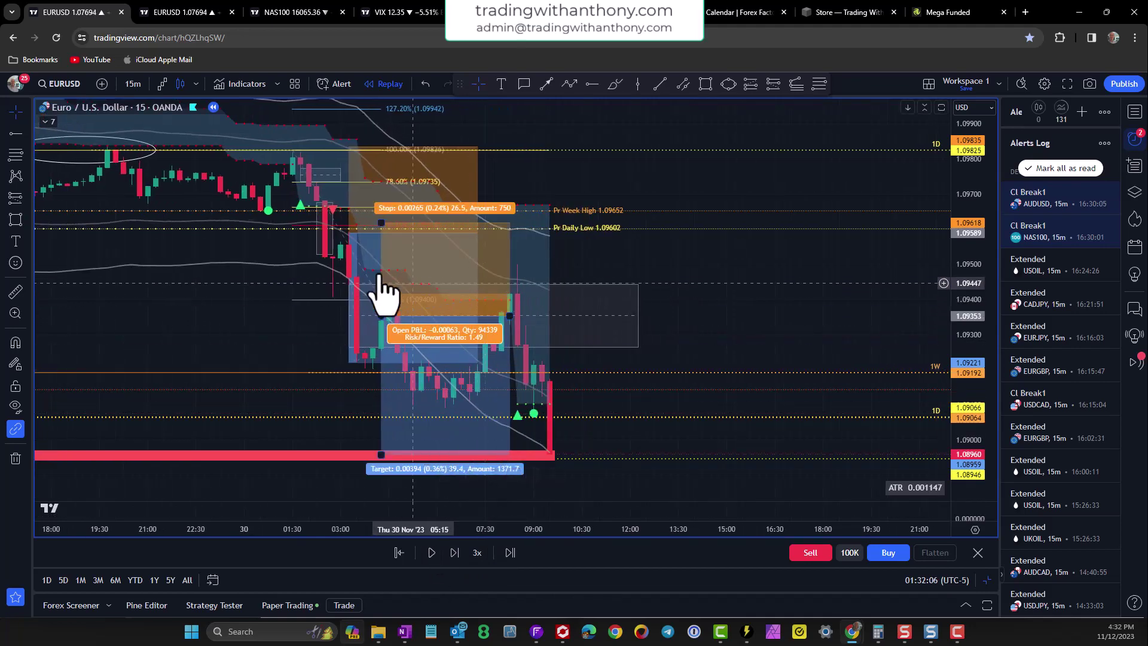
# Step: Draw a rectangle zone from 03:00 to 12:15 on 30 November, between 1.09515 and 1.09466, above the existing grey zone
pyautogui.moveTo(598, 162); pyautogui.dragTo(659, 154)
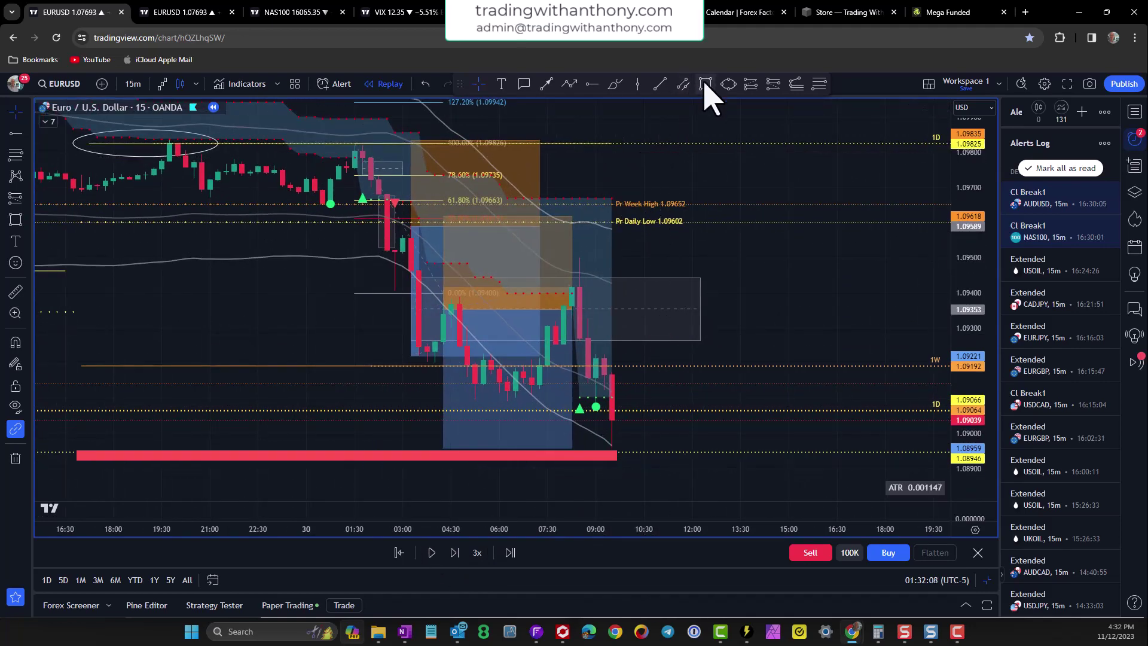
pyautogui.click(705, 84)
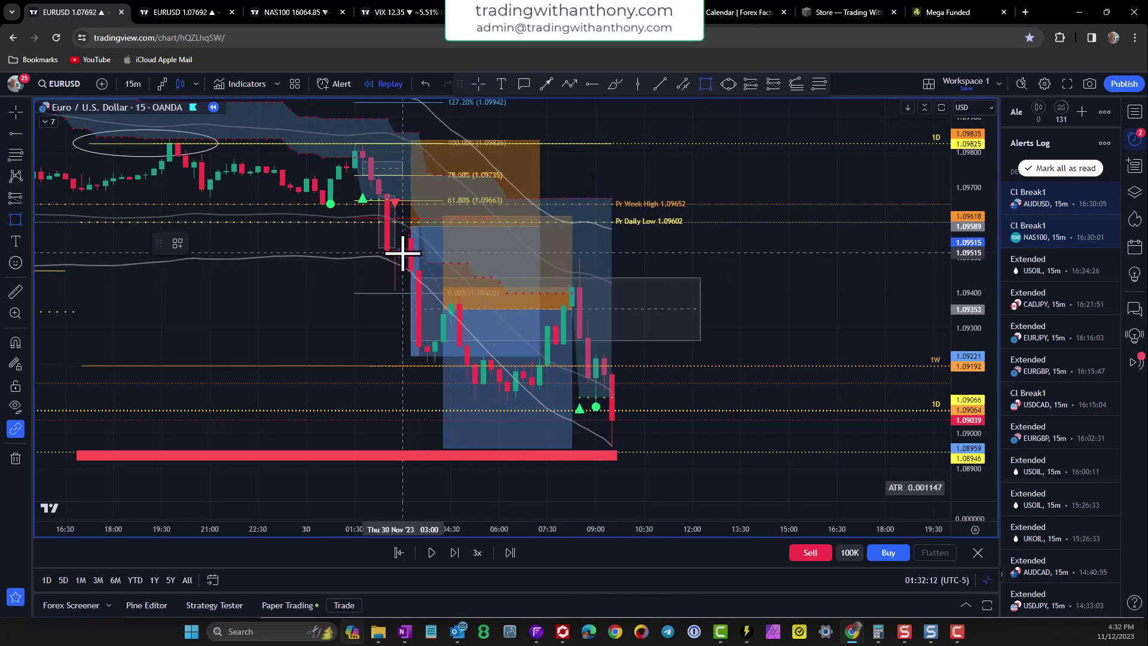
pyautogui.moveTo(551, 270)
pyautogui.mouseDown()
pyautogui.moveTo(684, 266)
pyautogui.moveTo(700, 252)
pyautogui.mouseUp()
pyautogui.click(411, 276)
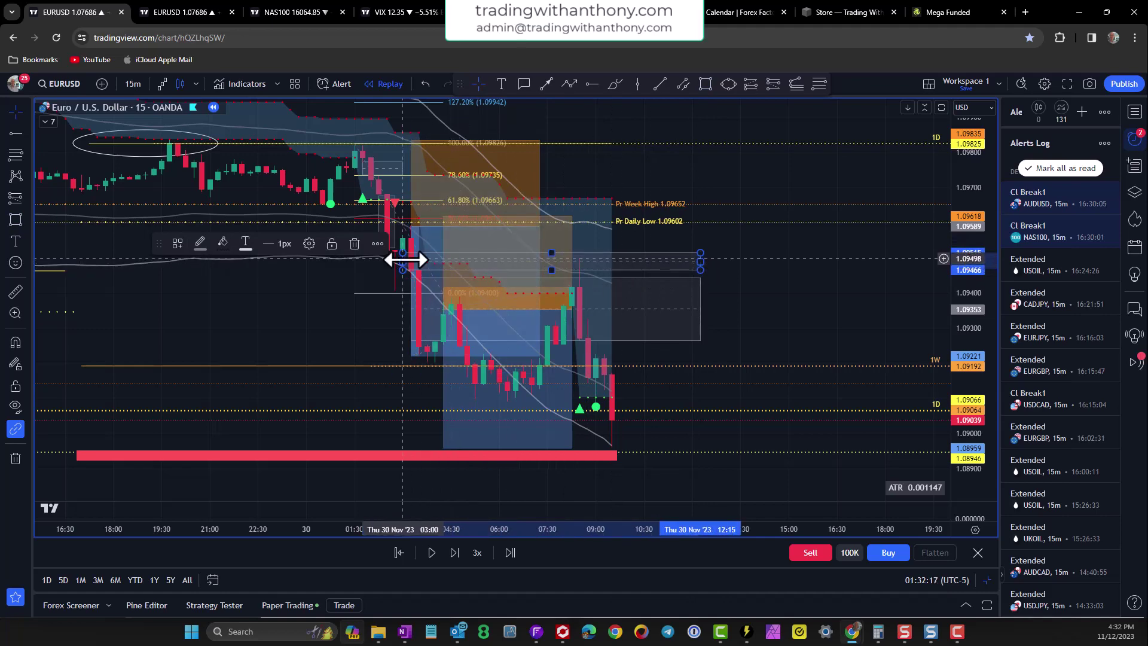
pyautogui.click(721, 299)
pyautogui.click(578, 265)
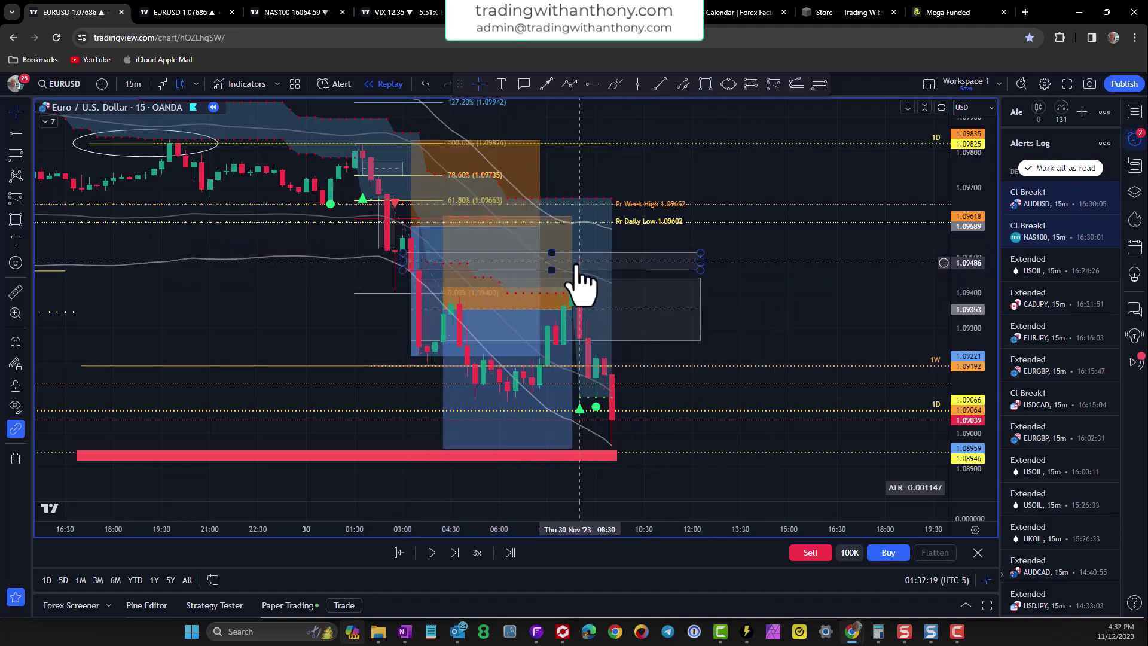
# Step: Continue the replay at 3x speed through the rest of 30 November to about 01:00 on 1 December
pyautogui.click(455, 553)
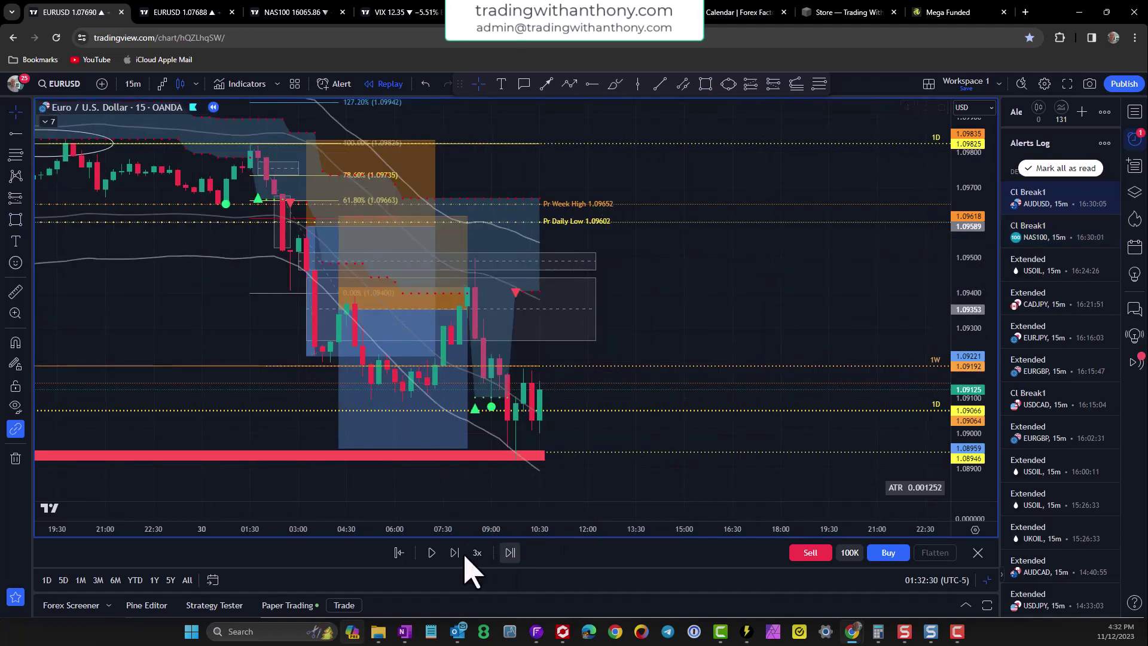
pyautogui.click(432, 553)
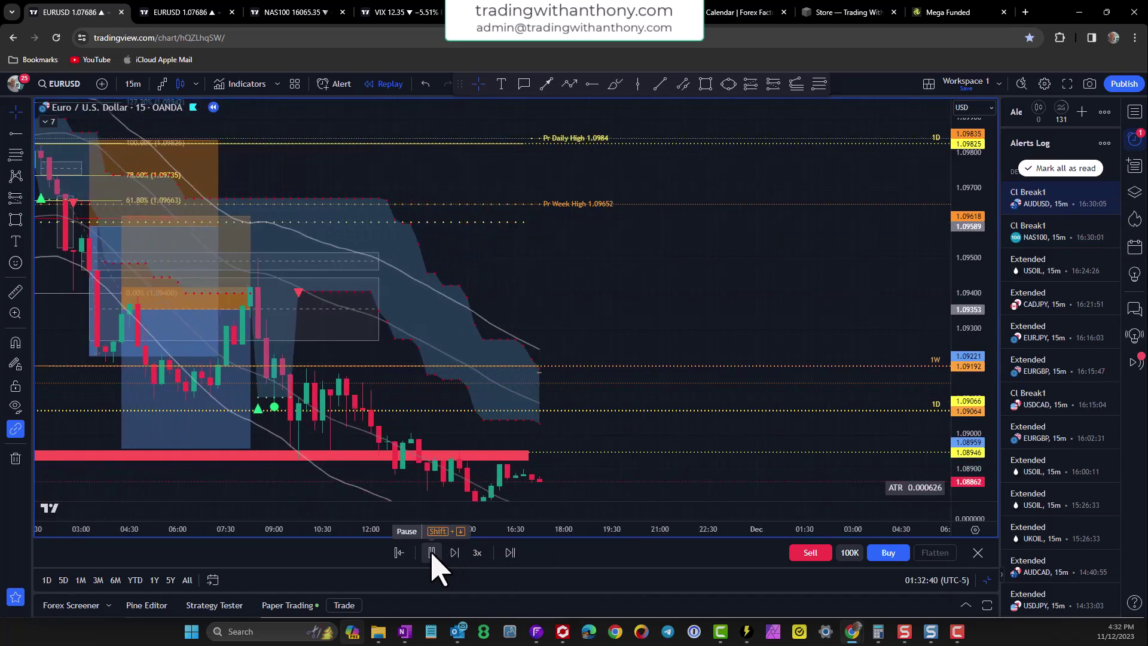
pyautogui.moveTo(687, 233); pyautogui.dragTo(687, 129)
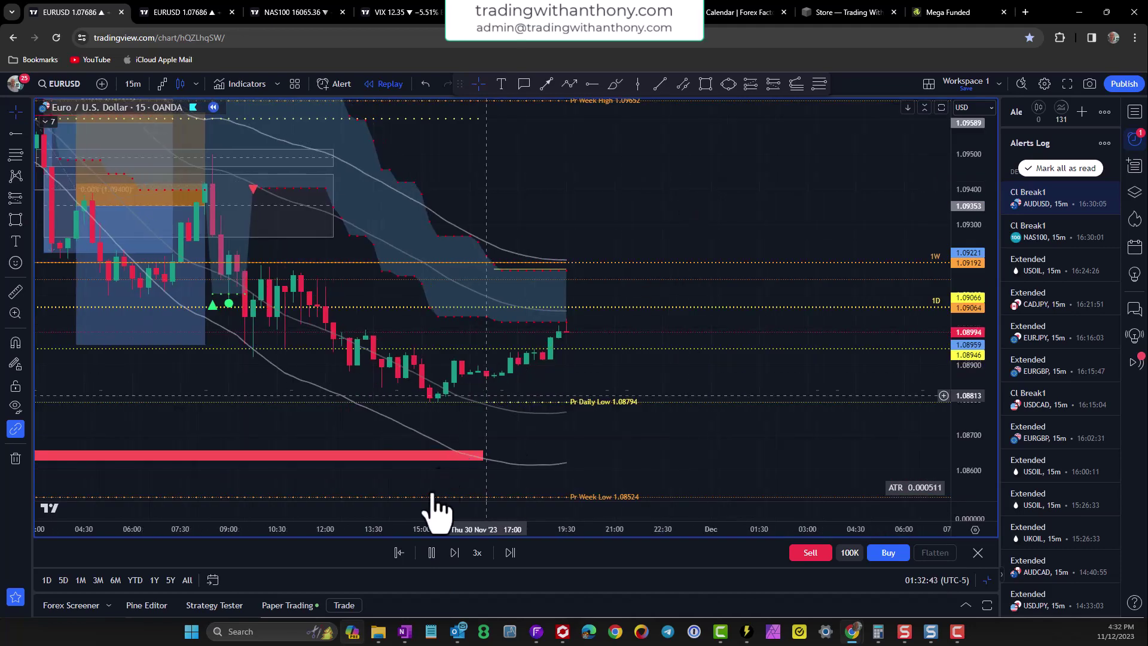
pyautogui.click(432, 553)
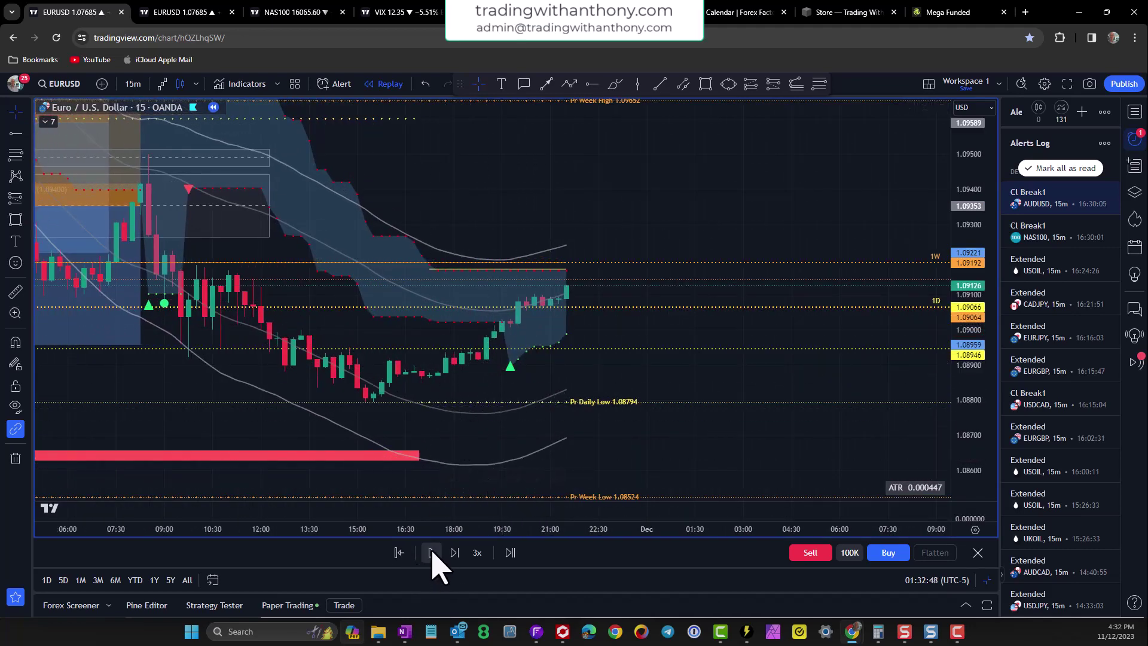
pyautogui.click(432, 554)
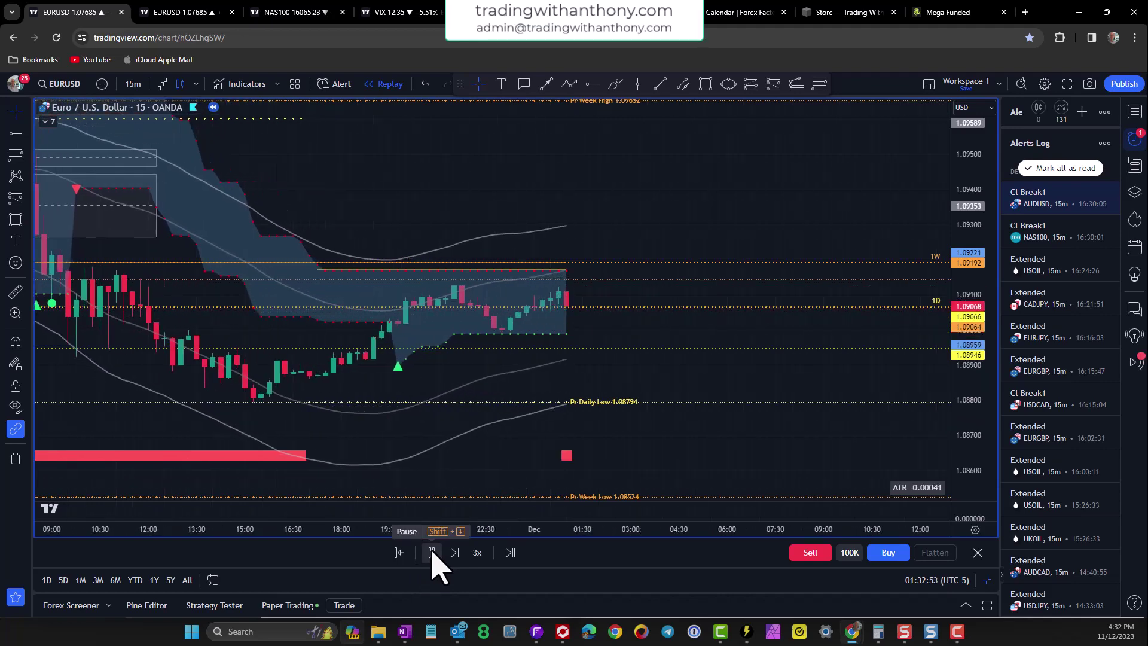
pyautogui.click(432, 554)
# Step: Advance the replay at 1x speed to the large bearish candle at 02:45 on 1 December
pyautogui.moveTo(963, 402); pyautogui.dragTo(837, 384)
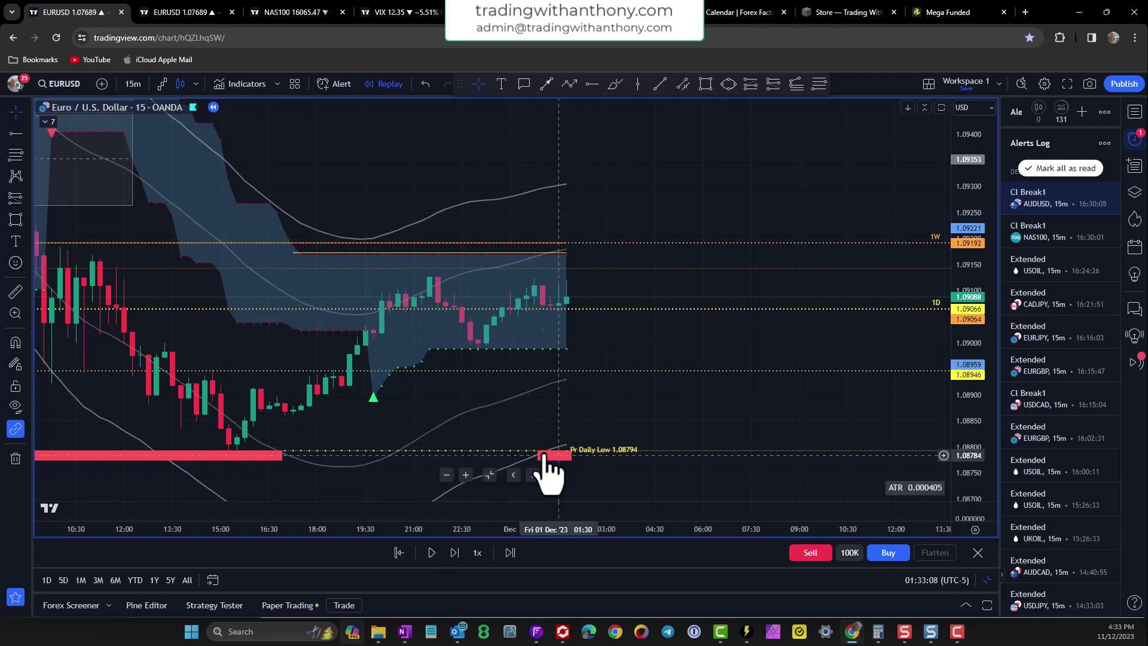
pyautogui.hotkey('shift', 'Right')
pyautogui.click(431, 553)
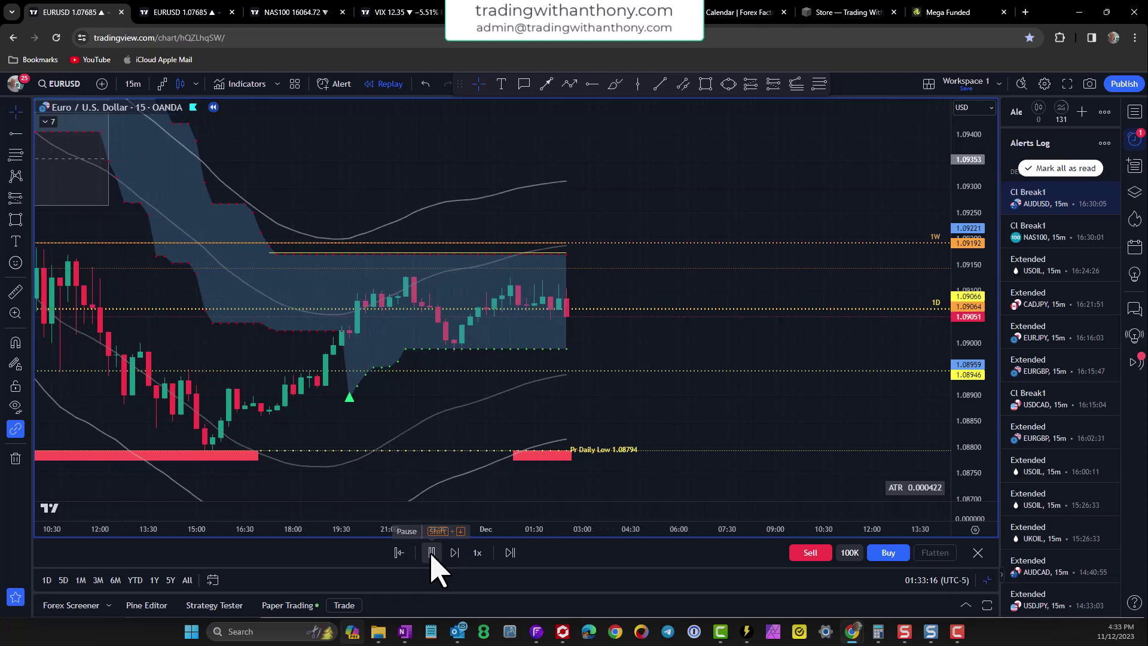
pyautogui.click(431, 553)
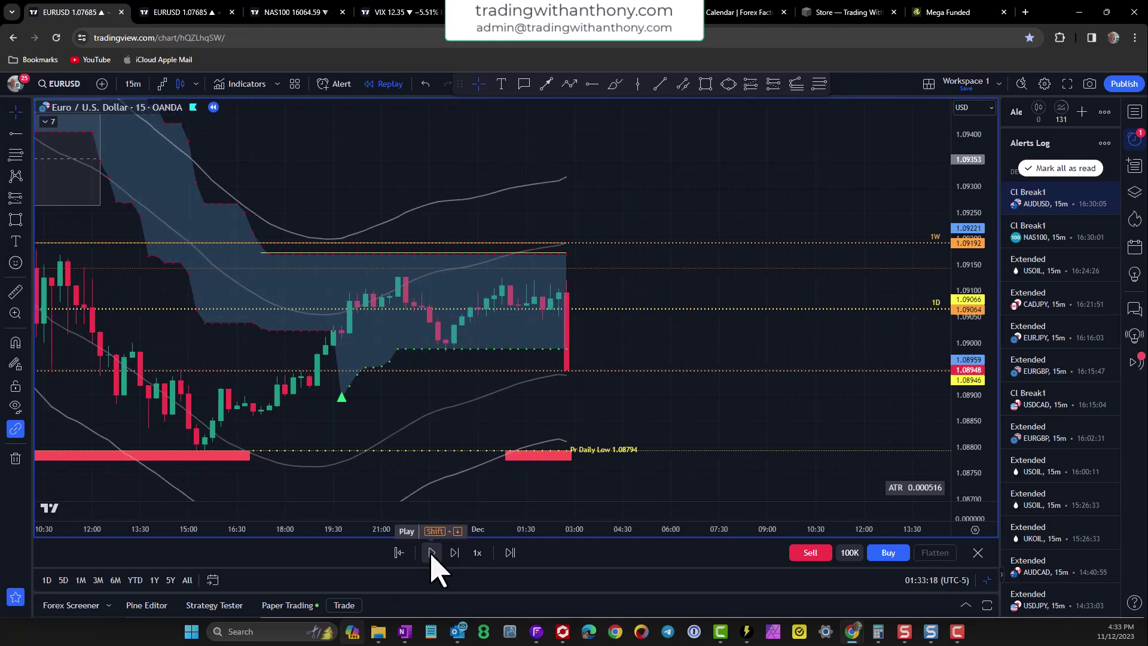
# Step: Box the large bearish 02:45 candle from about 1.0905 to 1.0897, and play the replay on to the 05:00 candle
pyautogui.click(706, 85)
pyautogui.moveTo(555, 316)
pyautogui.mouseDown()
pyautogui.moveTo(551, 351)
pyautogui.moveTo(598, 361)
pyautogui.mouseUp()
pyautogui.click(431, 554)
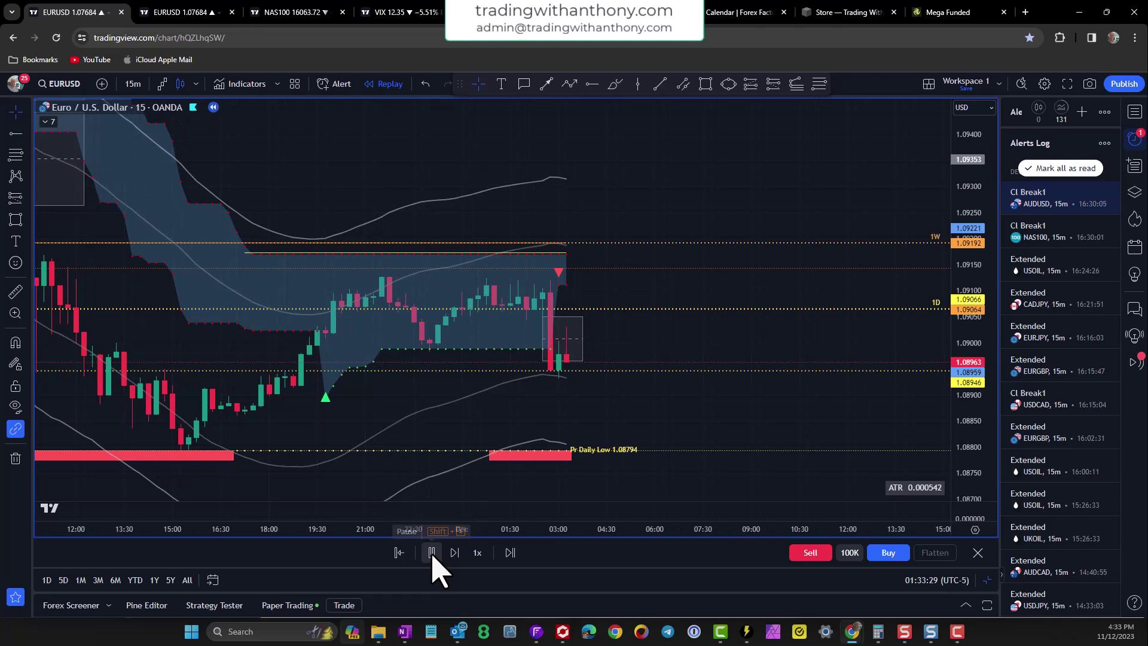
pyautogui.click(432, 554)
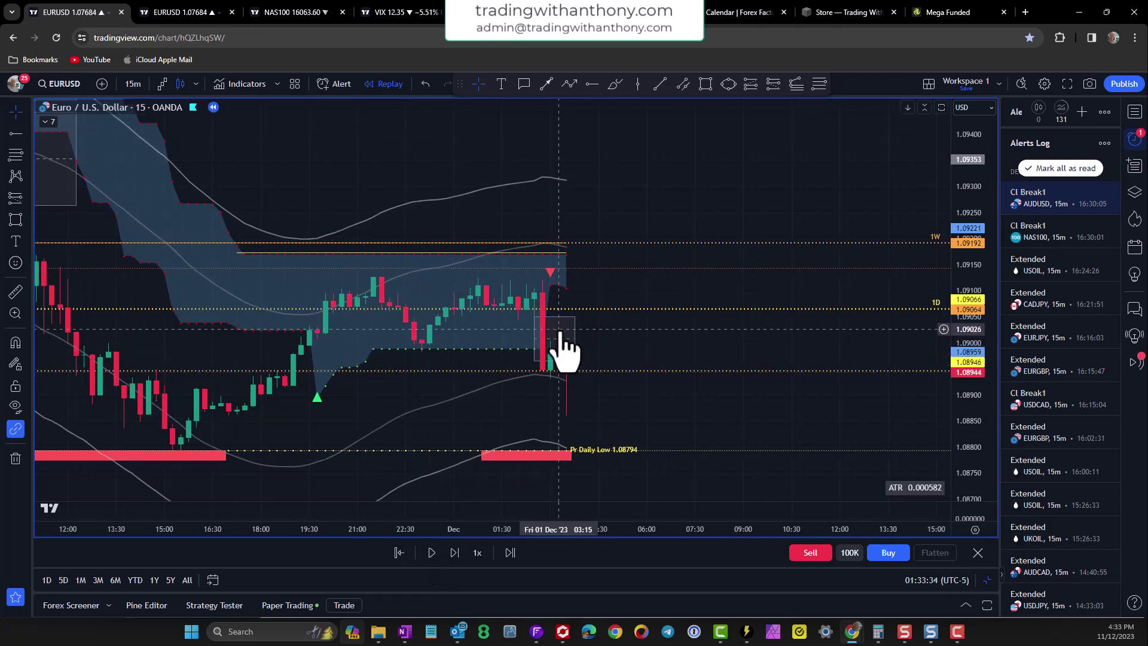
pyautogui.click(432, 553)
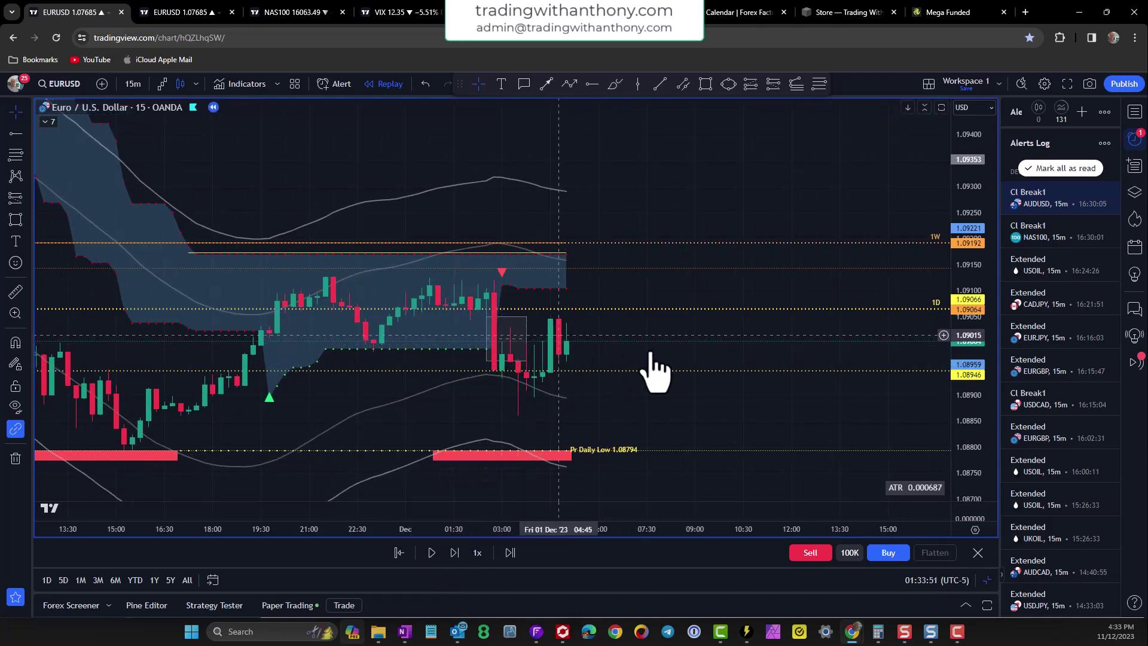
# Step: Sell 100K at 1.09004 with the take profit at 1.08799 and the stop loss at 1.09137
pyautogui.click(820, 553)
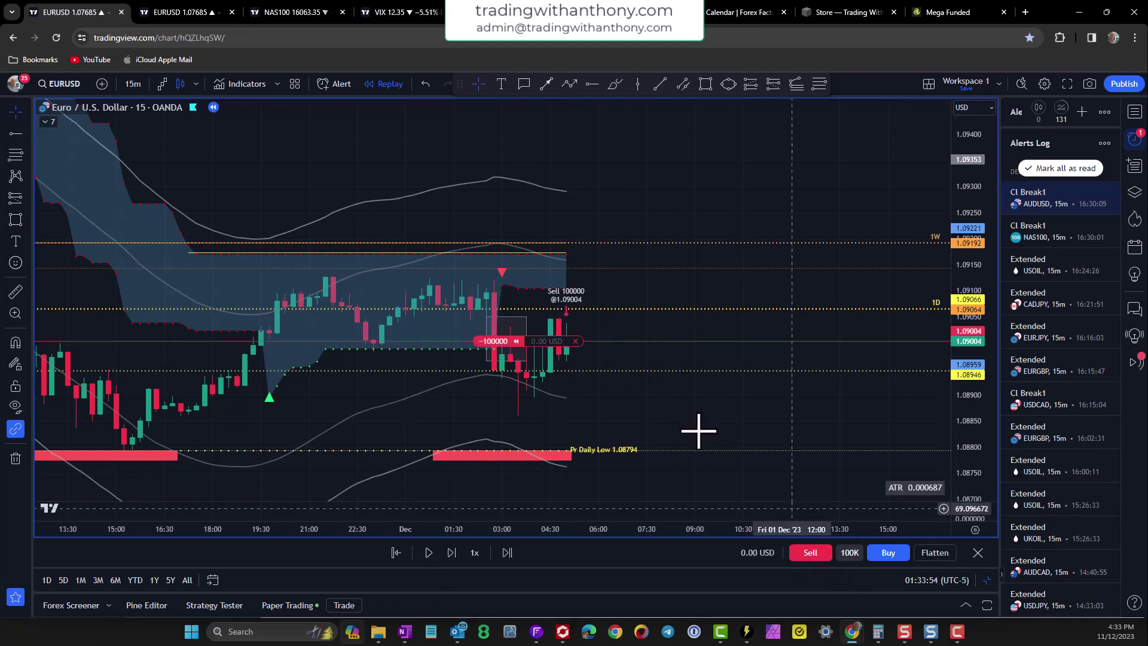
pyautogui.moveTo(458, 341); pyautogui.dragTo(456, 449)
pyautogui.moveTo(661, 428); pyautogui.dragTo(705, 375)
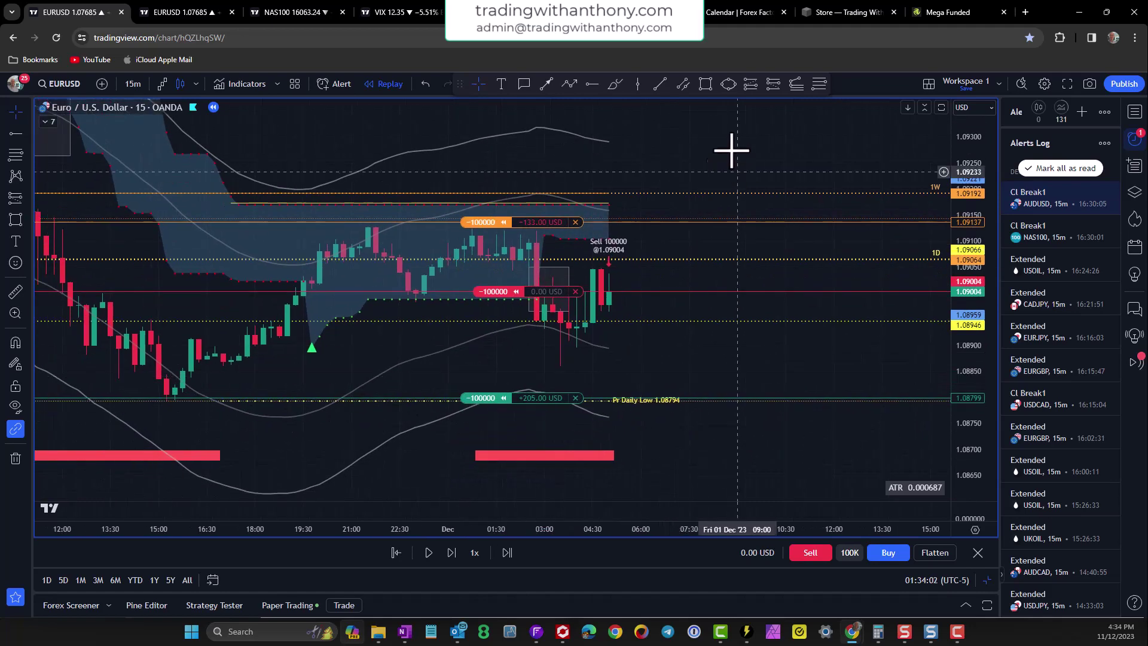
# Step: Draw a rectangle zone over the previous daily low, between 1.08828 and 1.08788, starting at 14:45 on 30 November
pyautogui.click(706, 84)
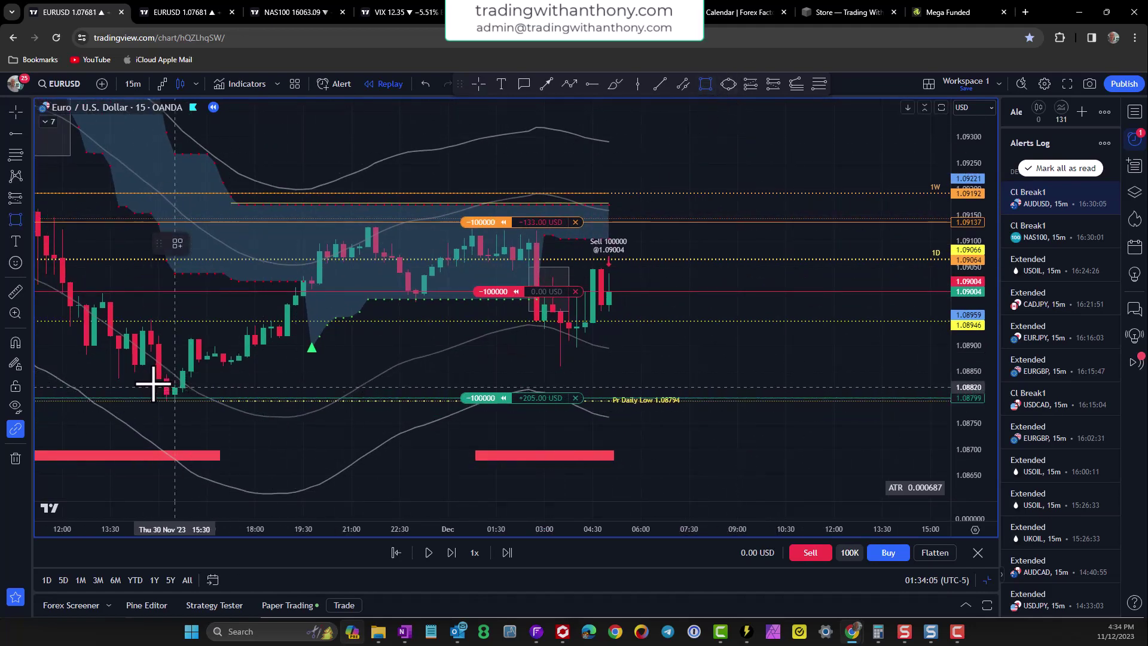
pyautogui.moveTo(174, 392); pyautogui.dragTo(761, 403)
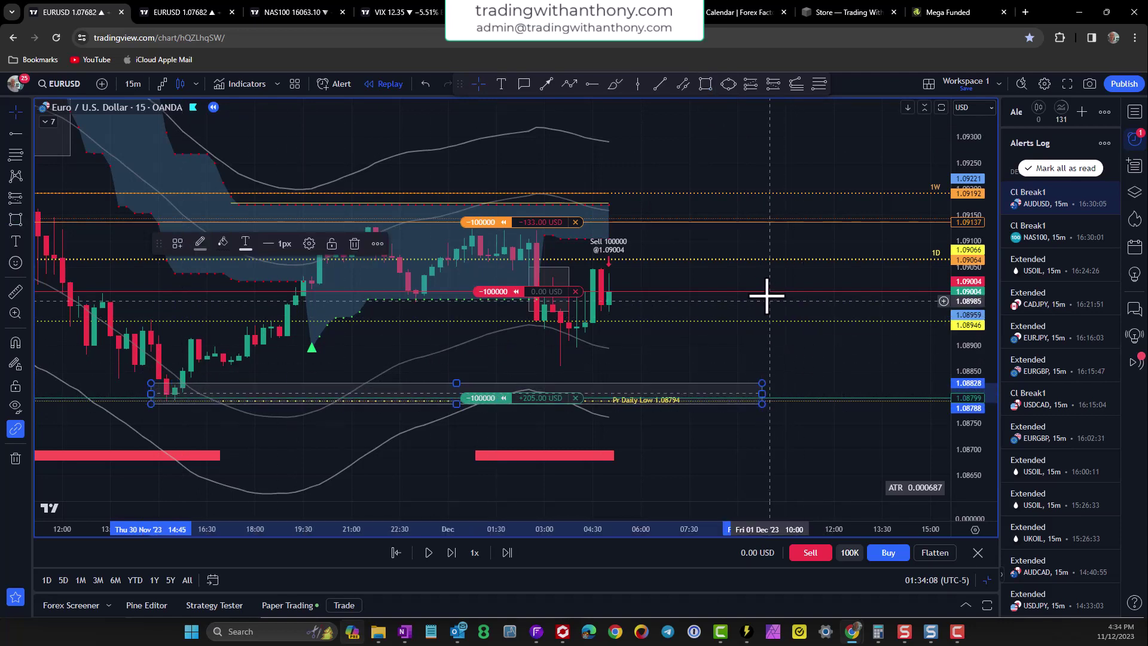
# Step: Place a short position drawing at 05:00 on 1 December with entry 1.09002, stop 1.09138 and target 1.08792
pyautogui.click(774, 84)
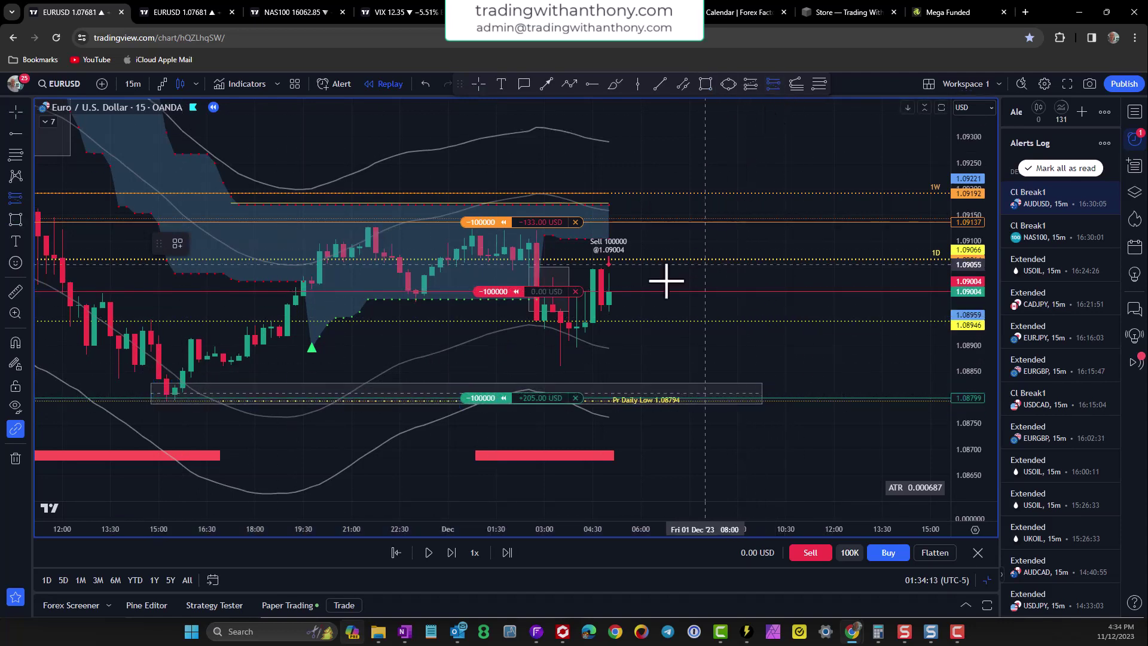
pyautogui.click(608, 292)
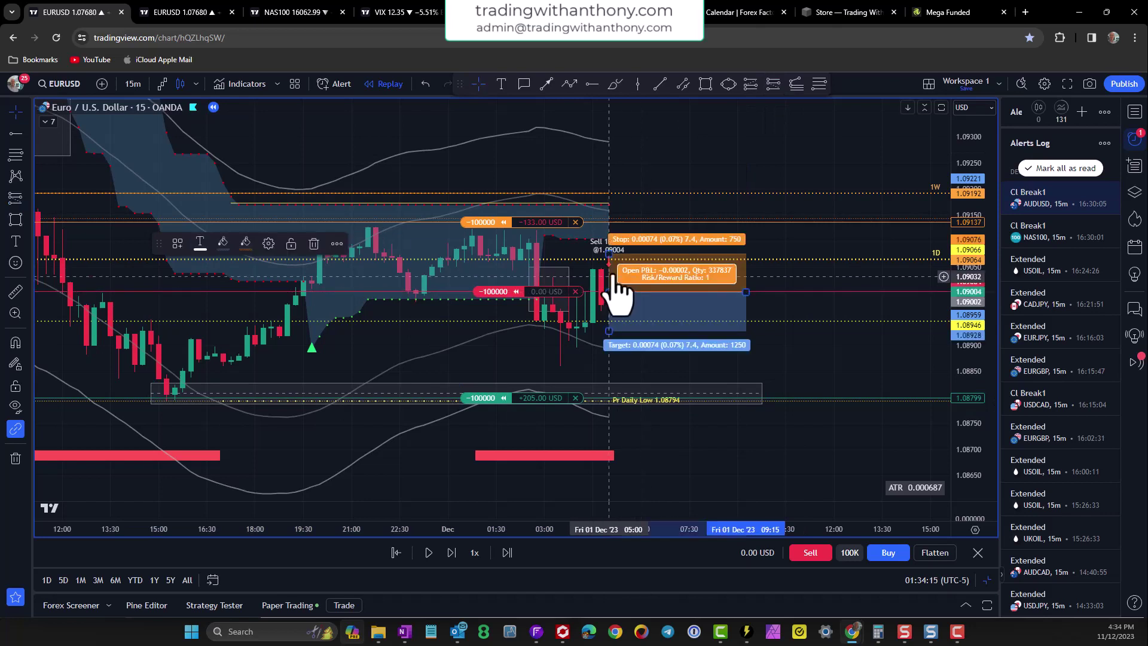
pyautogui.moveTo(608, 251); pyautogui.dragTo(610, 209)
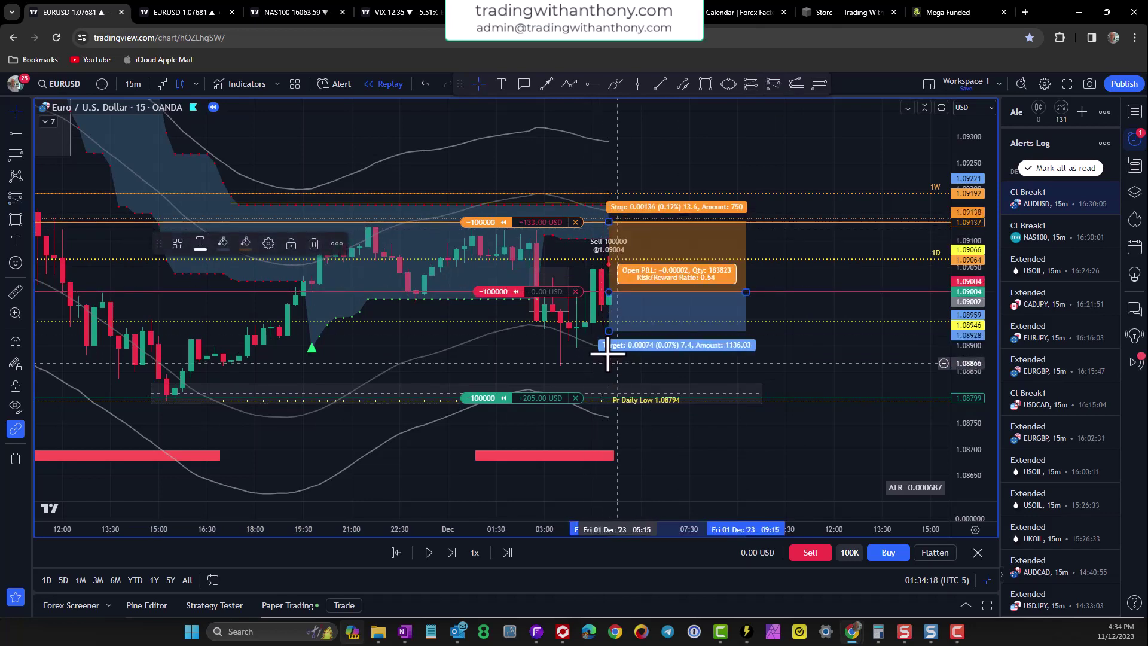
pyautogui.moveTo(609, 330); pyautogui.dragTo(603, 402)
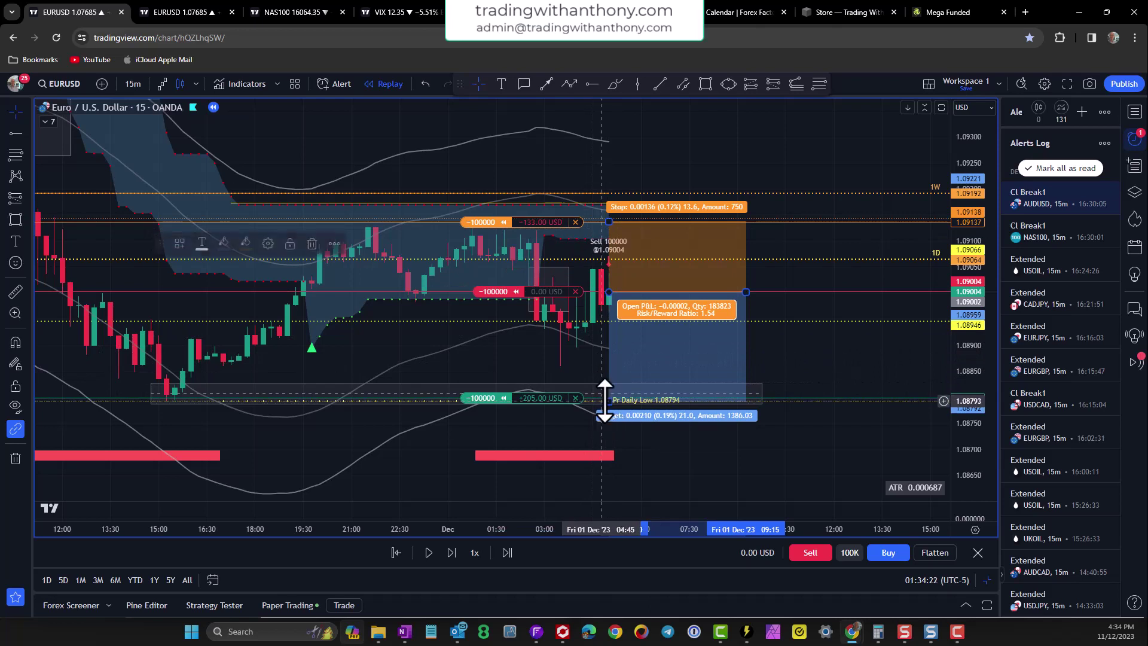
pyautogui.click(807, 367)
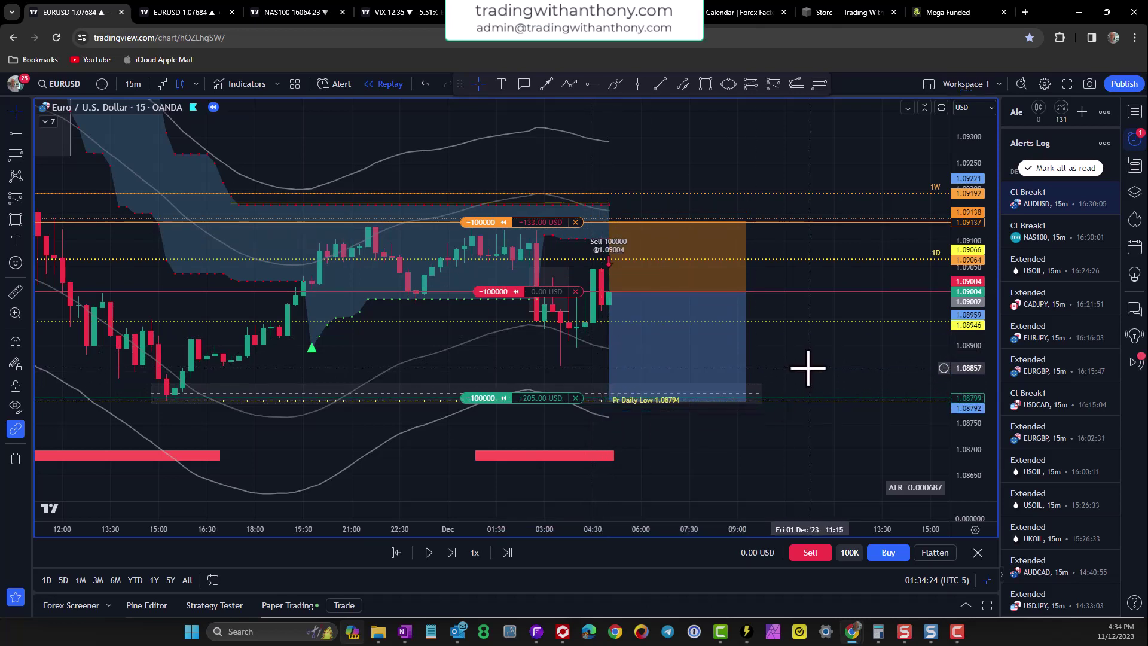
# Step: Sell another 100K at 1.09004 and play the replay at 1x speed to the 07:45 candle on 1 December
pyautogui.moveTo(806, 368); pyautogui.dragTo(770, 370)
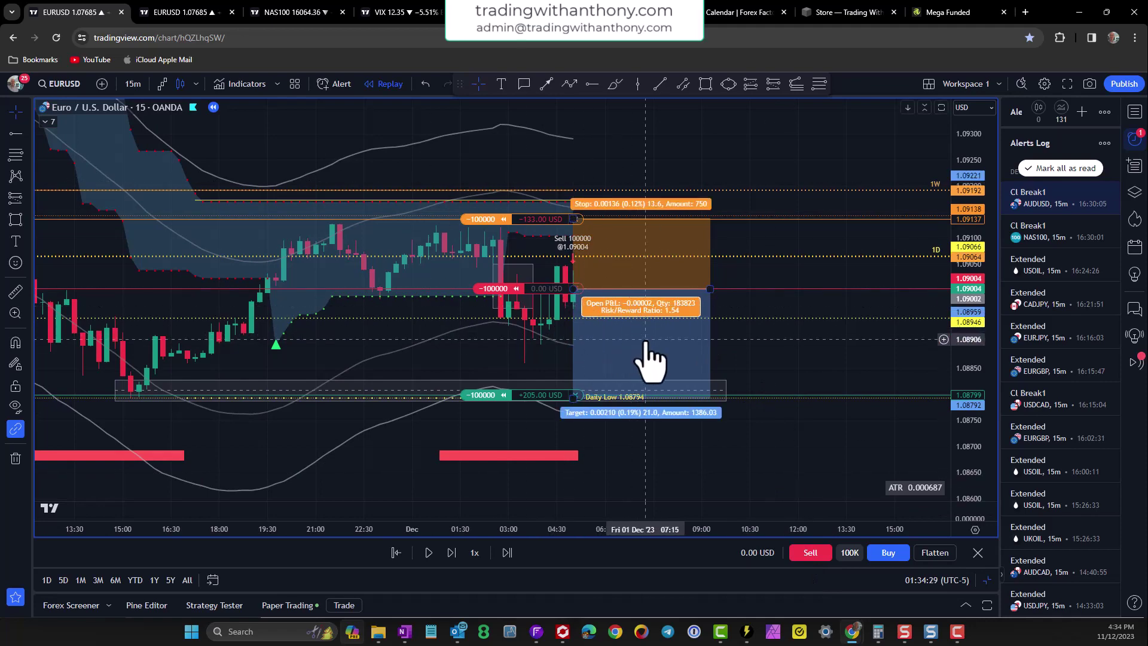
pyautogui.hotkey('alt', 'shift', 's')
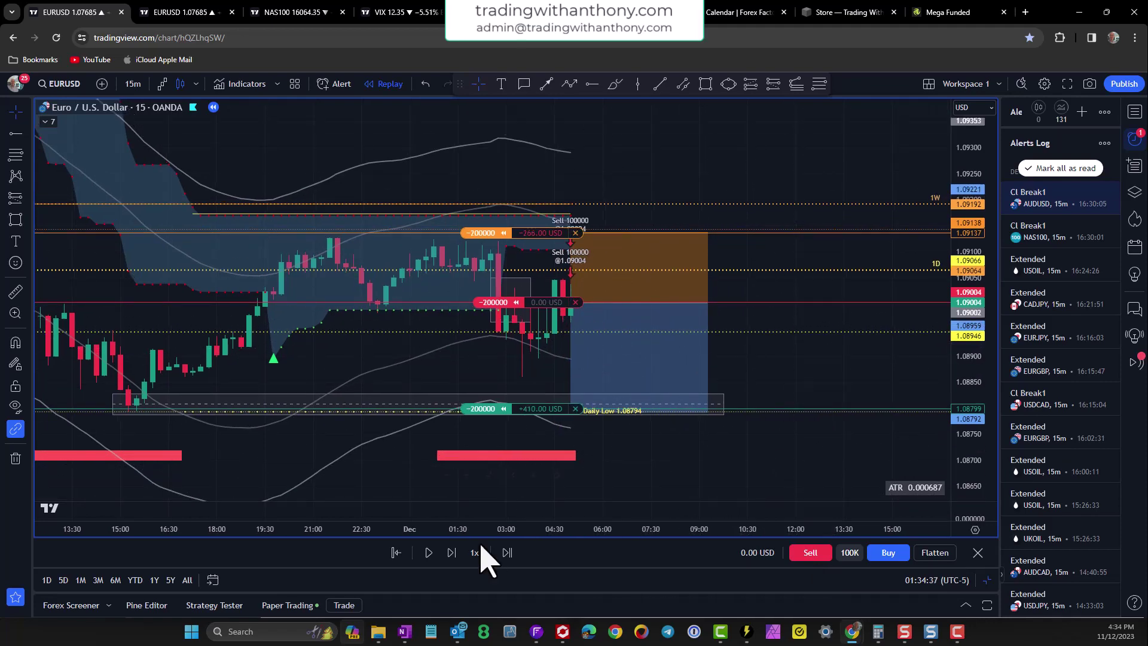
pyautogui.click(429, 553)
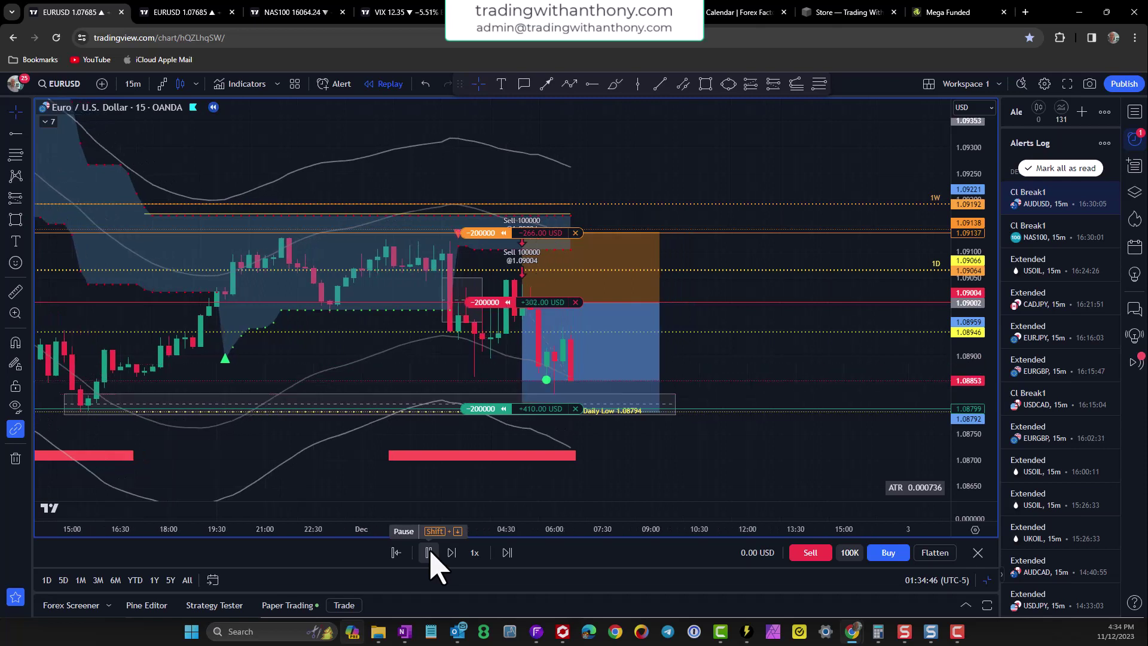
pyautogui.click(428, 552)
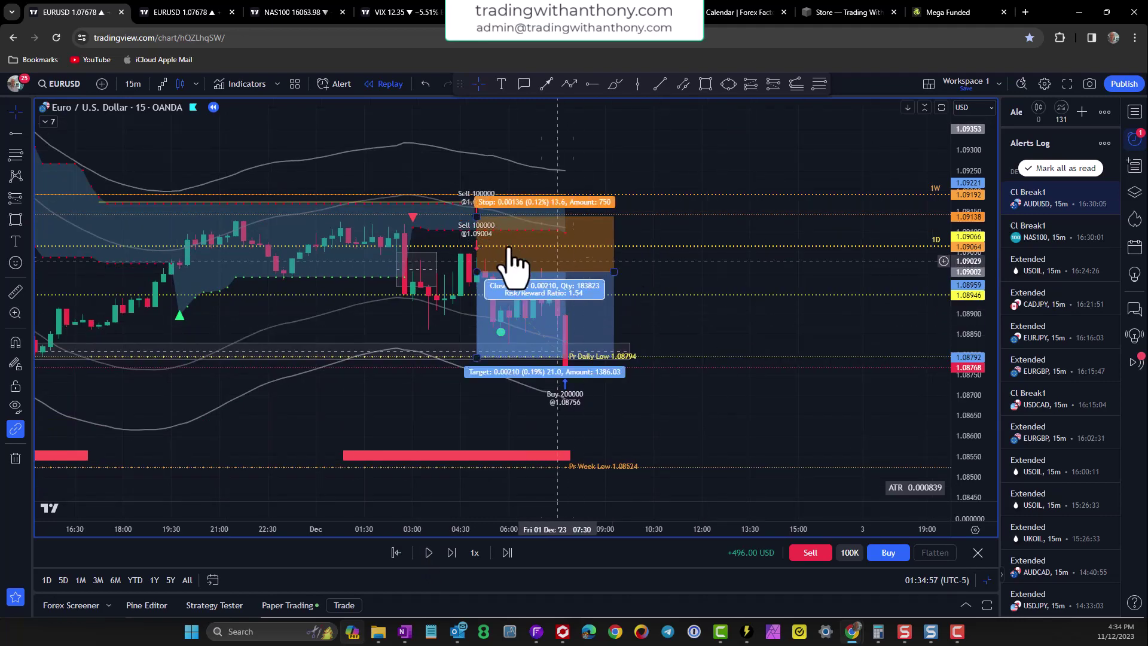
# Step: Set the replay speed to 3x and play the chart to about 01:15 on 4 December
pyautogui.click(471, 553)
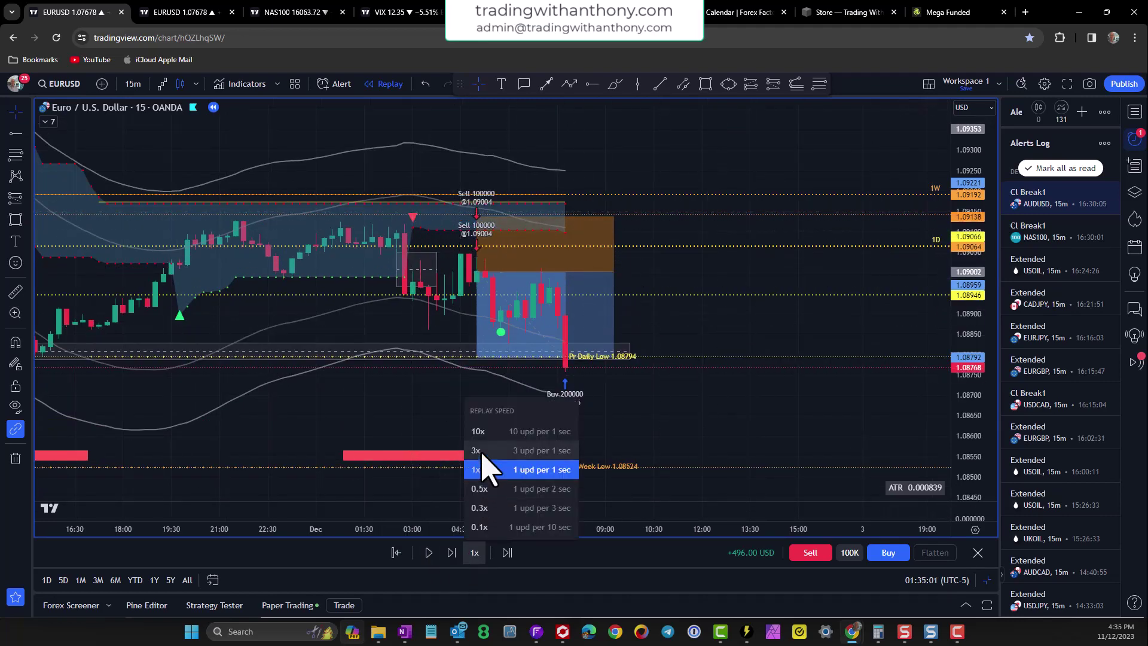
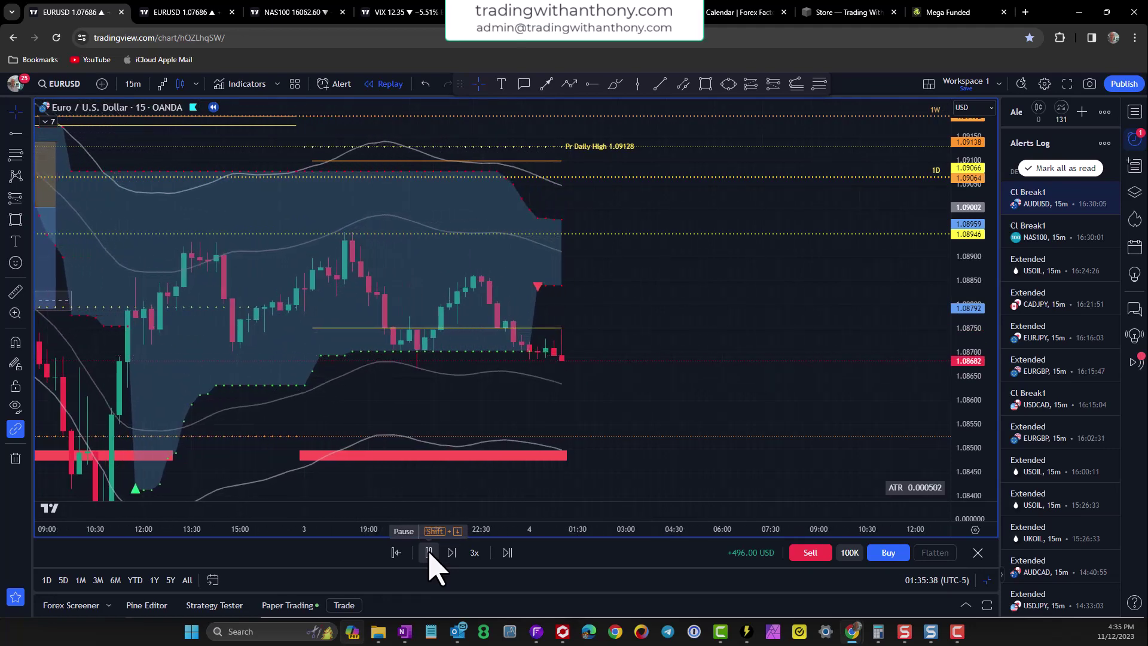
pyautogui.click(429, 552)
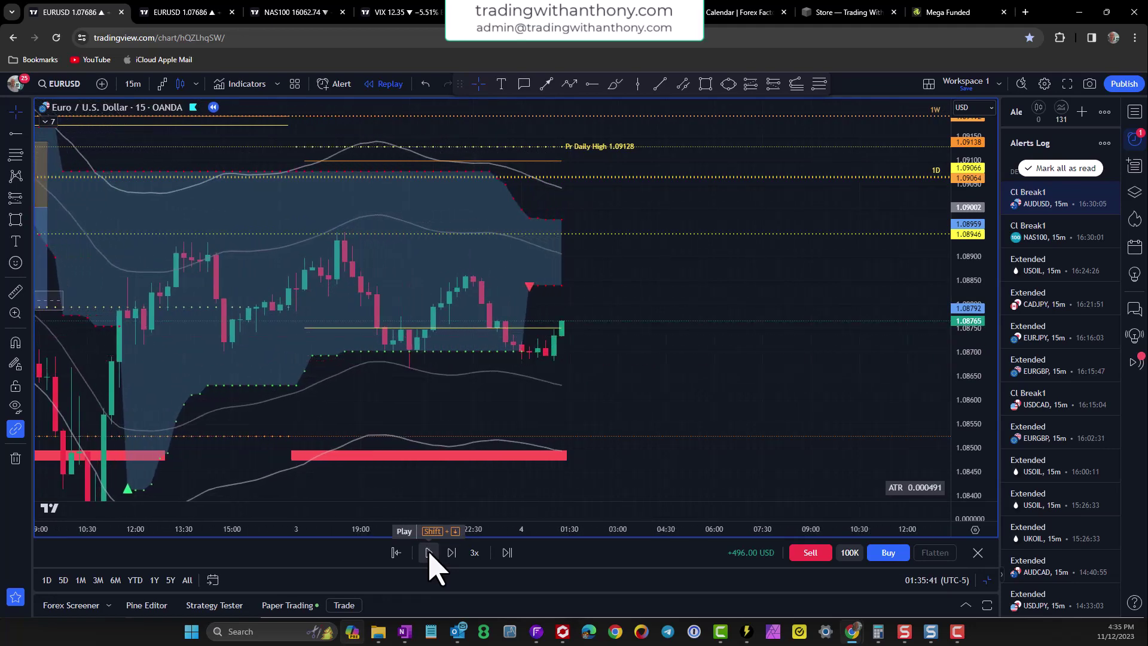
# Step: Draw a rectangle zone between 1.08800 and about 1.08767, from 22:45 on 3 December to 02:30 on 4 December
pyautogui.click(705, 84)
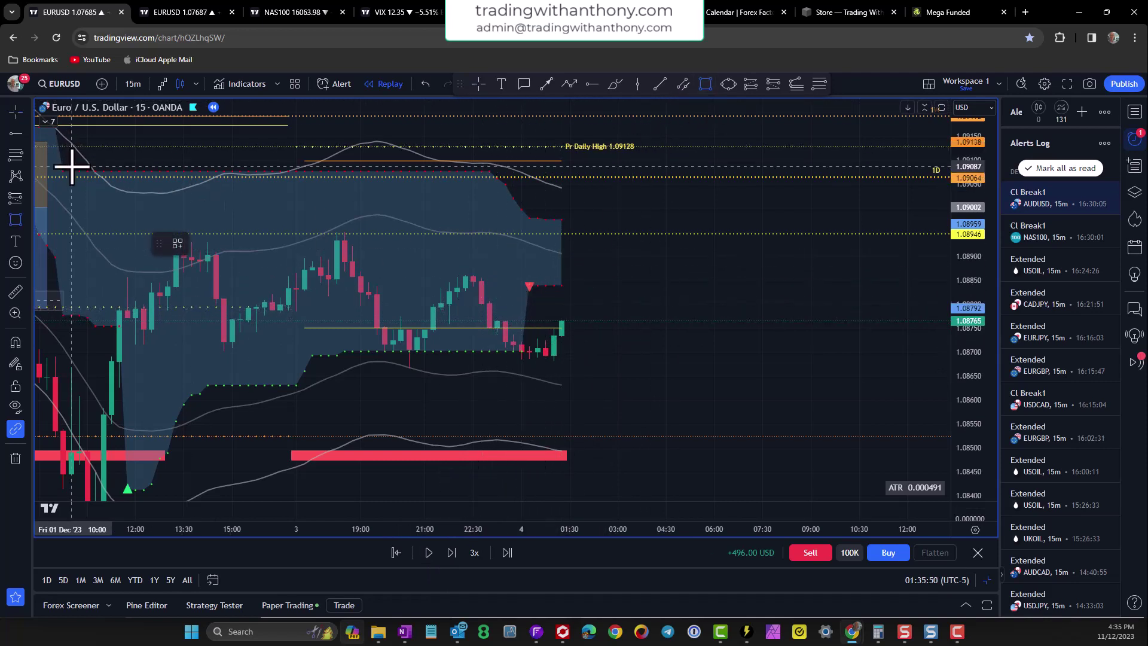
pyautogui.hscroll(-3, 590, 291)
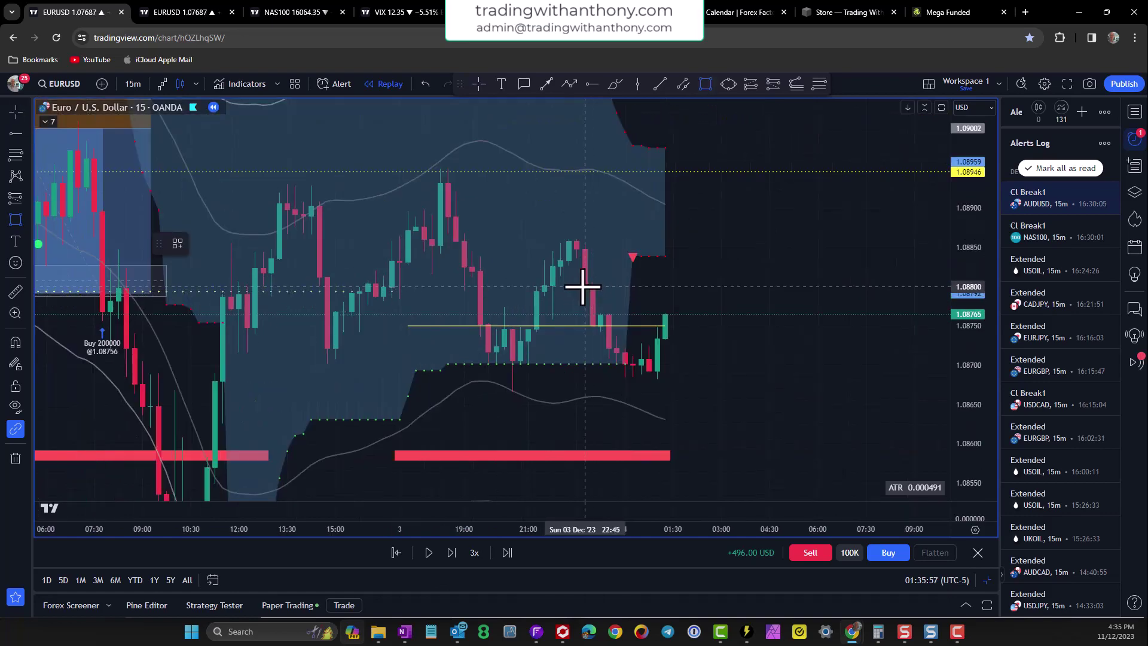
pyautogui.moveTo(584, 287)
pyautogui.mouseDown()
pyautogui.moveTo(594, 307)
pyautogui.moveTo(703, 311)
pyautogui.mouseUp()
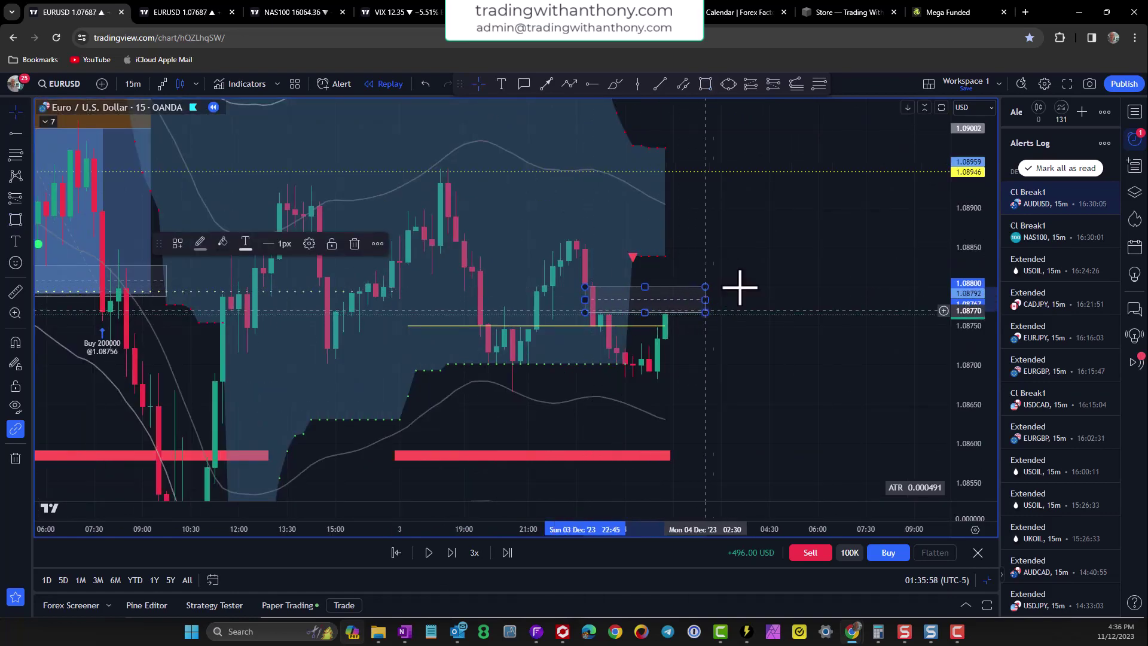
pyautogui.click(781, 261)
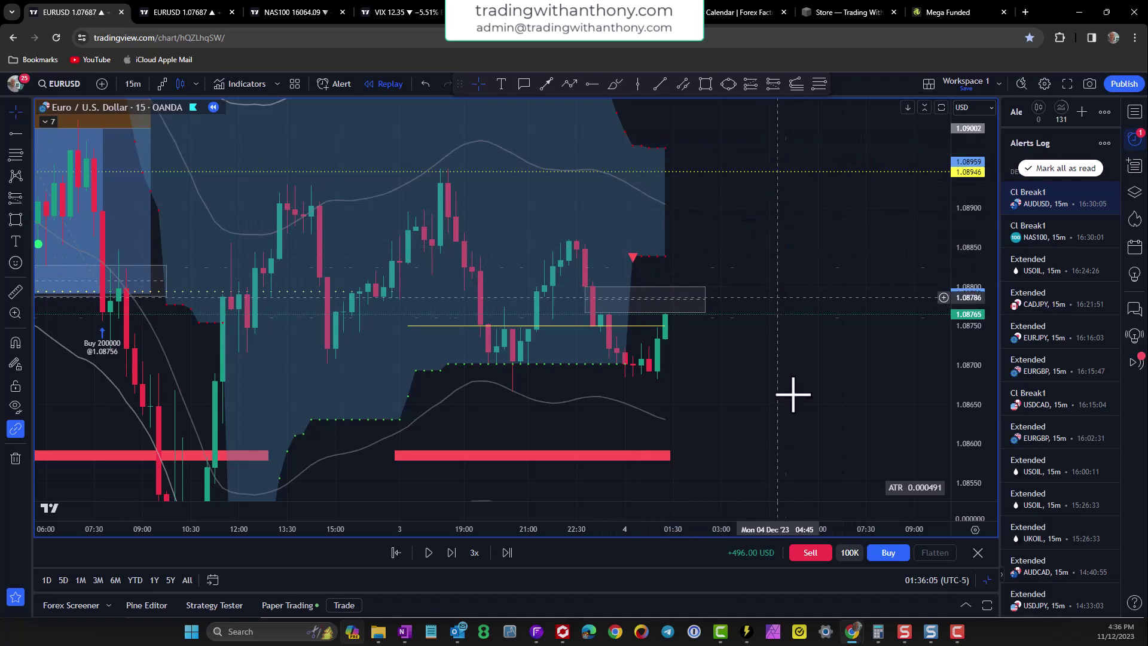
# Step: Sell 100K at 1.08765 and set the trade's stop loss to 1.08866 and take profit to 1.08580
pyautogui.click(810, 553)
pyautogui.moveTo(458, 314); pyautogui.dragTo(475, 236)
pyautogui.moveTo(441, 314); pyautogui.dragTo(458, 459)
pyautogui.moveTo(697, 461); pyautogui.dragTo(814, 341)
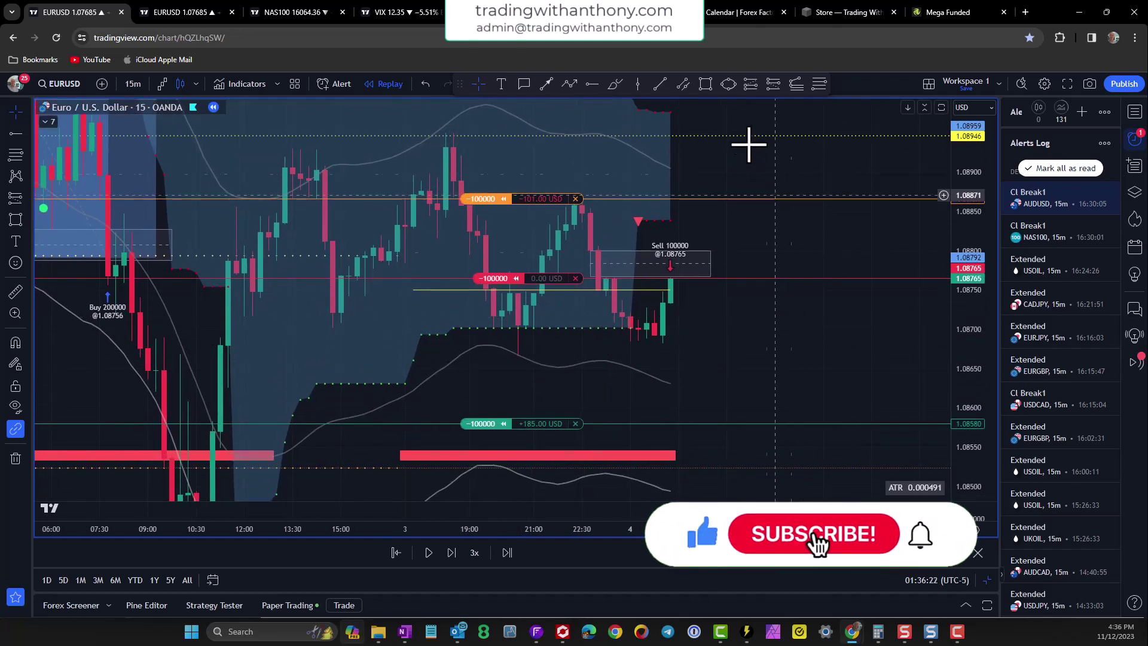
# Step: Place a short position drawing at 01:15 on 4 December with entry 1.08766, stop 1.08869 and target 1.08578
pyautogui.click(776, 84)
pyautogui.click(670, 278)
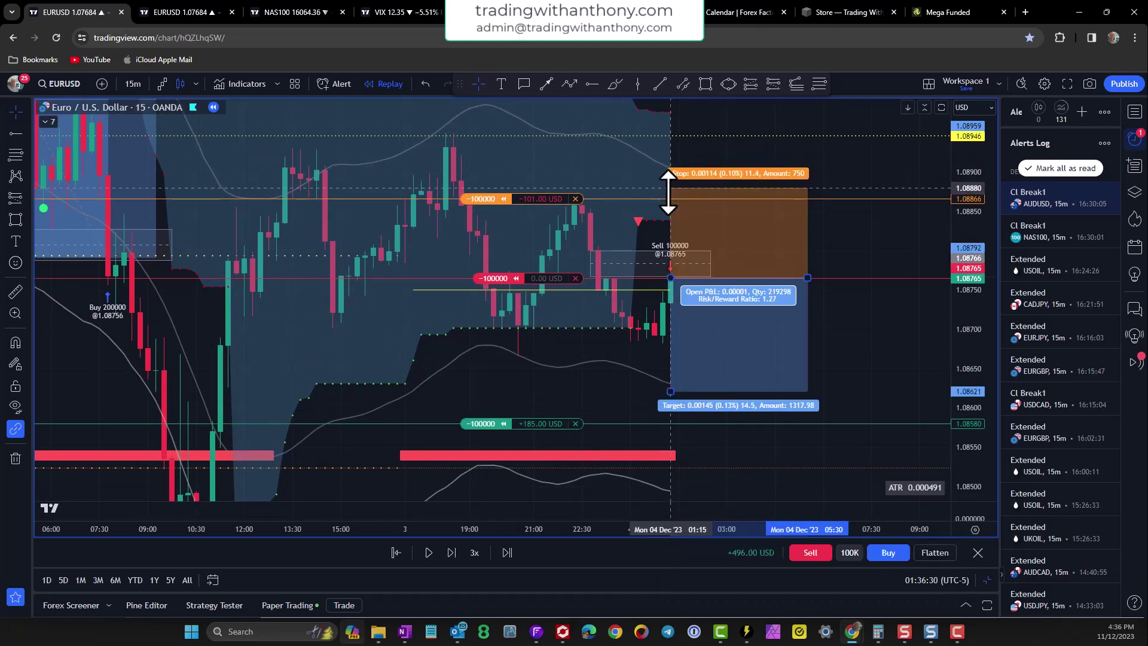
pyautogui.moveTo(668, 193); pyautogui.dragTo(668, 197)
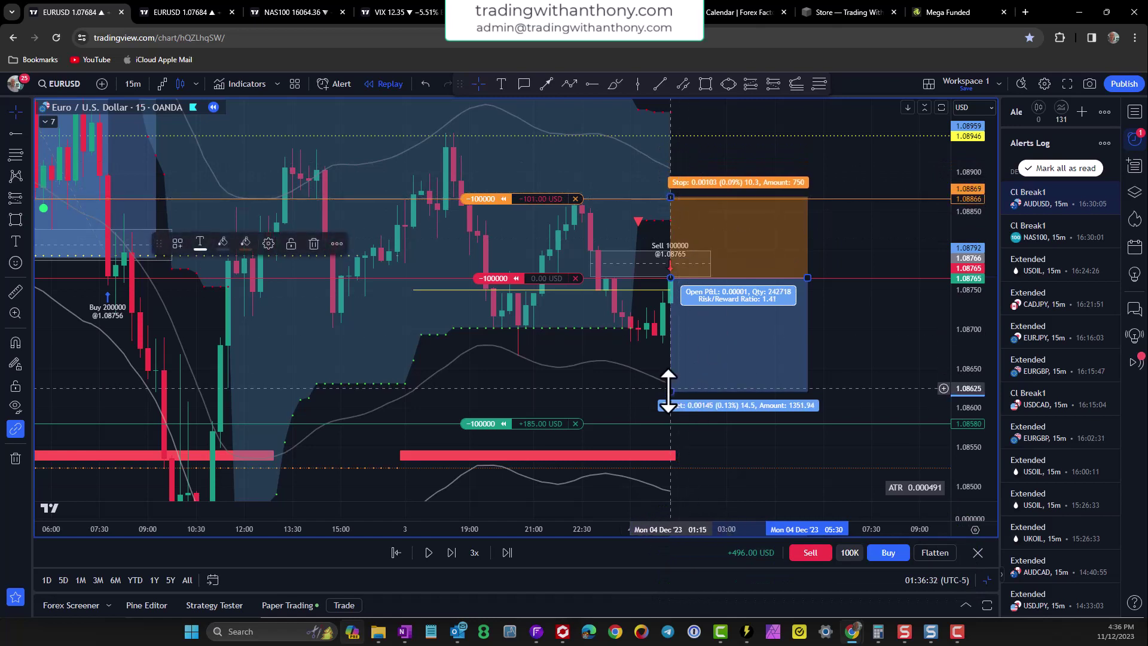
pyautogui.moveTo(670, 392); pyautogui.dragTo(670, 424)
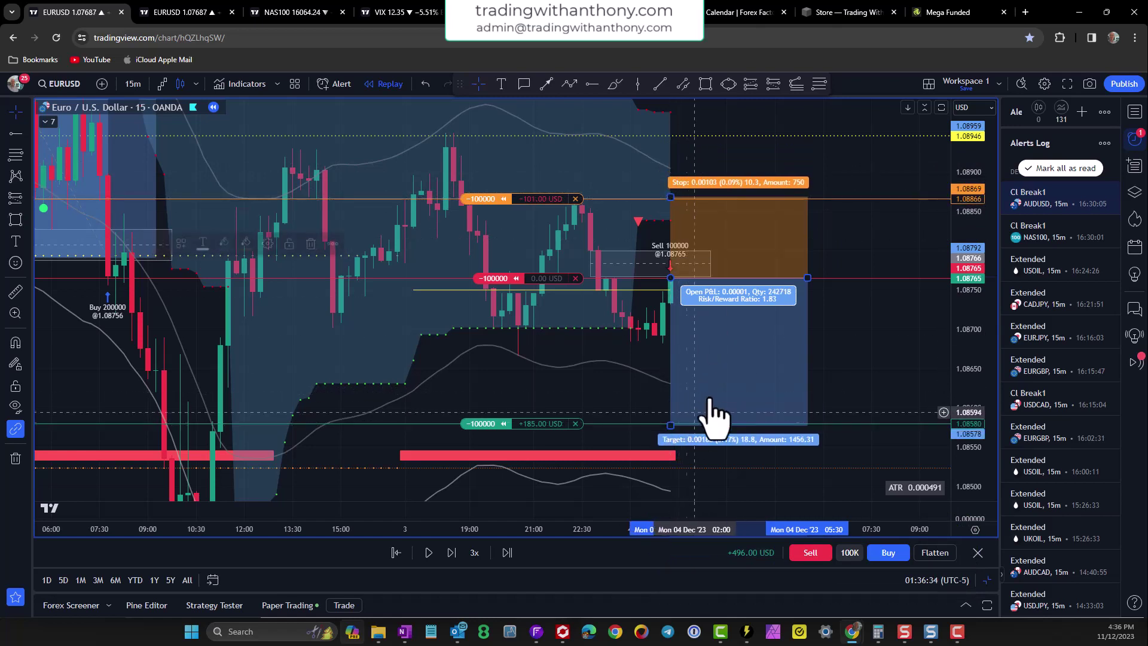
# Step: Draw a thin rectangle zone between 1.08682 and 1.08668 starting at 20:15 on 3 December
pyautogui.scroll(-8, 530, 389)
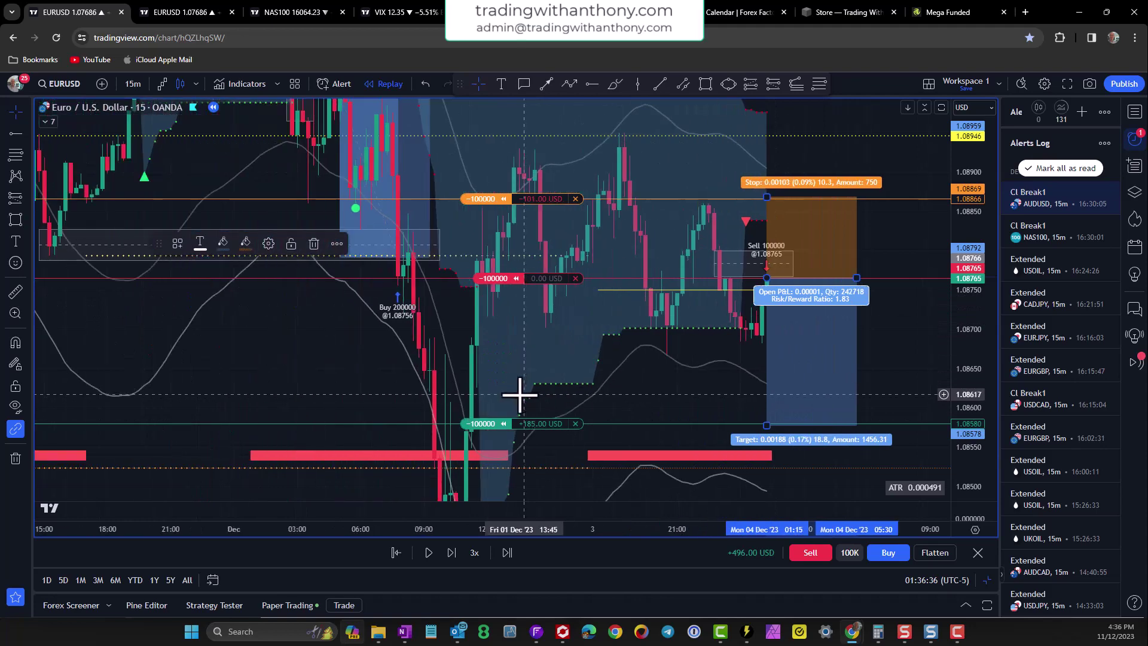
pyautogui.scroll(8, 406, 389)
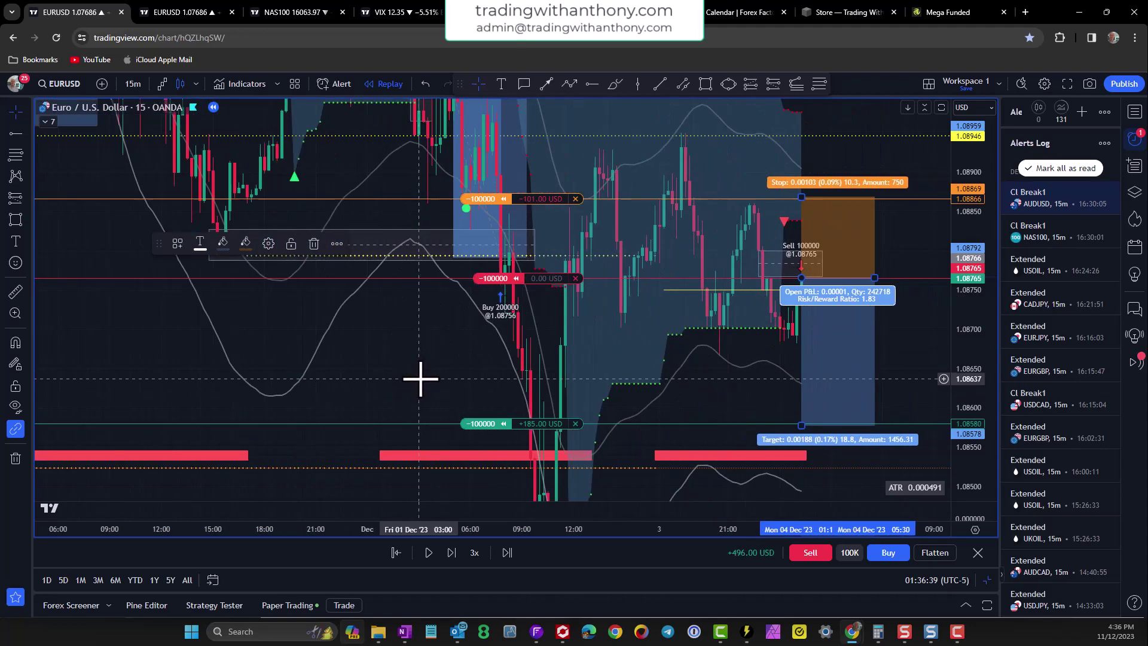
pyautogui.click(705, 84)
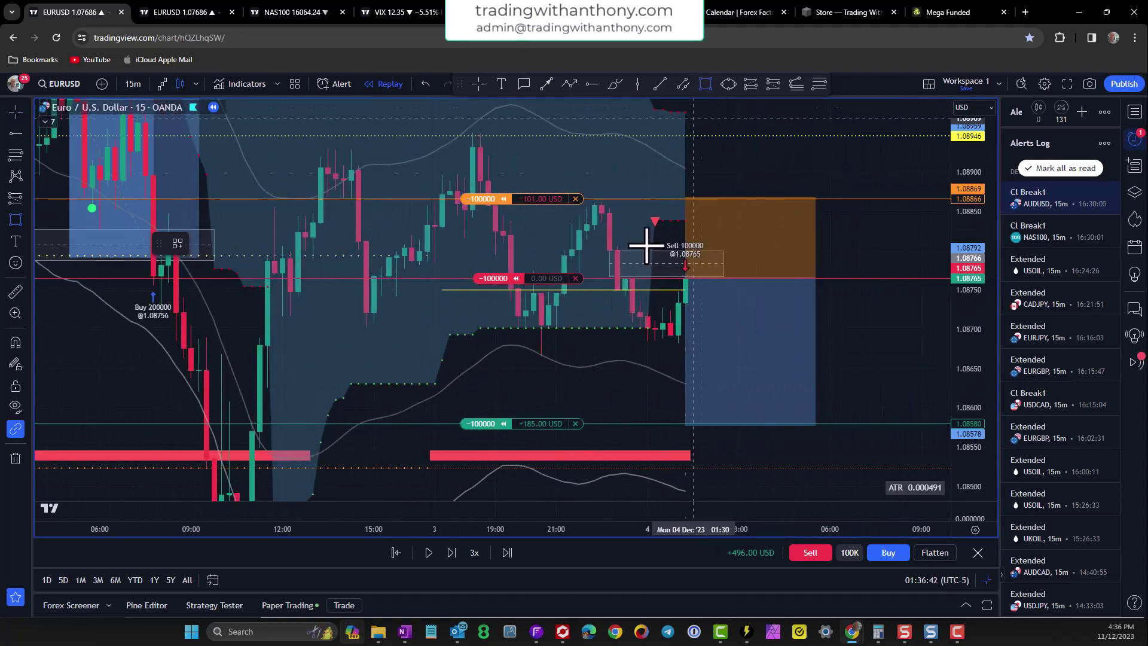
pyautogui.press('Escape')
# Step: Adjust the target of the short position drawing at 01:15 on 4 December to 1.08611
pyautogui.click(727, 417)
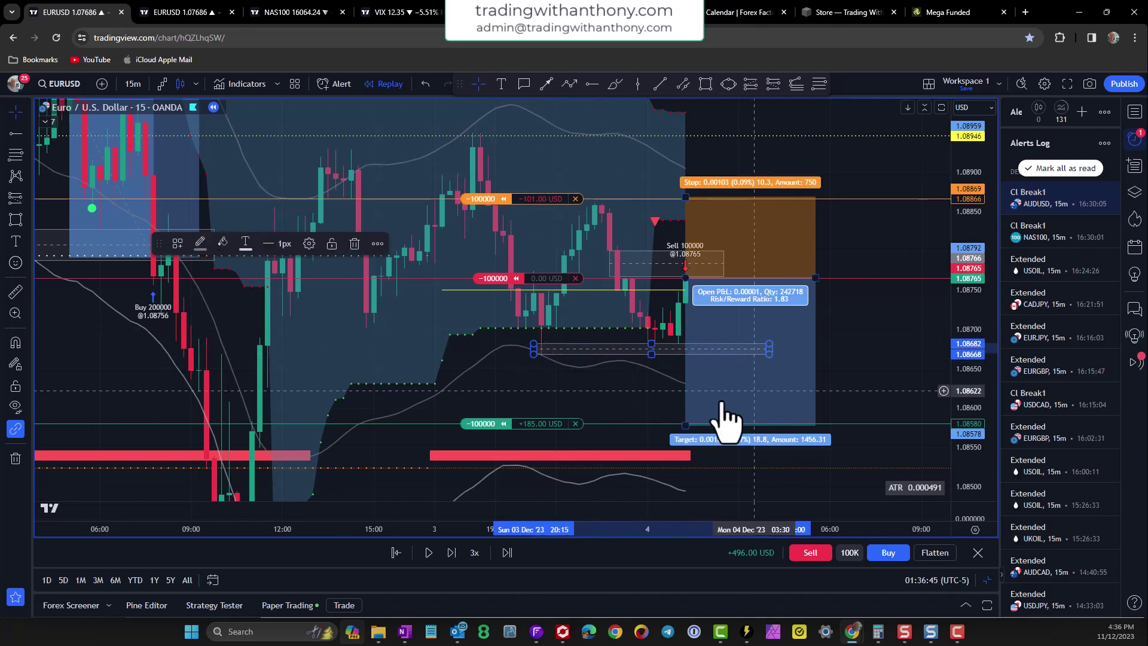
pyautogui.moveTo(687, 424); pyautogui.dragTo(688, 399)
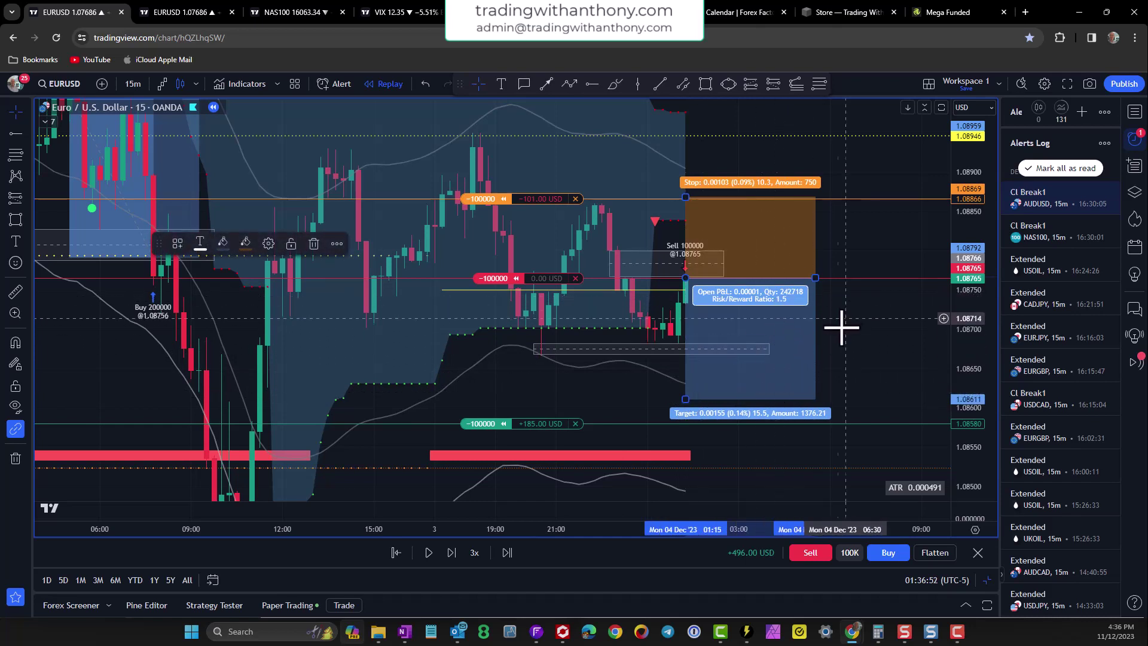
pyautogui.moveTo(840, 325); pyautogui.dragTo(815, 328)
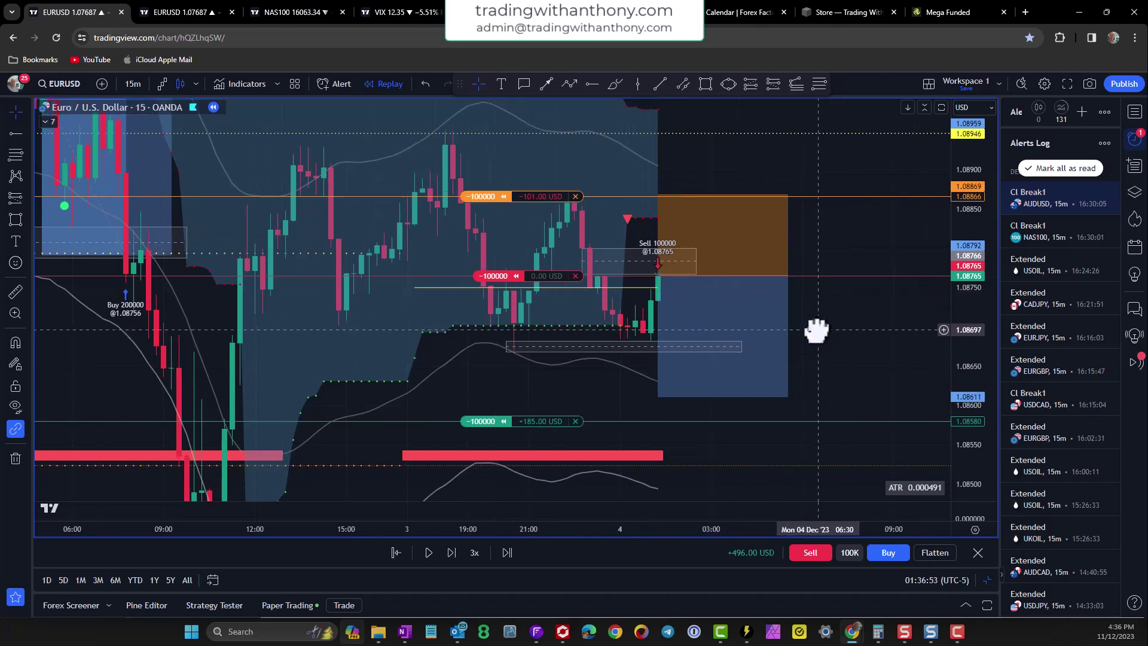
# Step: Draw a horizontal ray at 1.08630 from 17:15 on 3 December and move the short trade's take profit to 1.08612
pyautogui.click(592, 84)
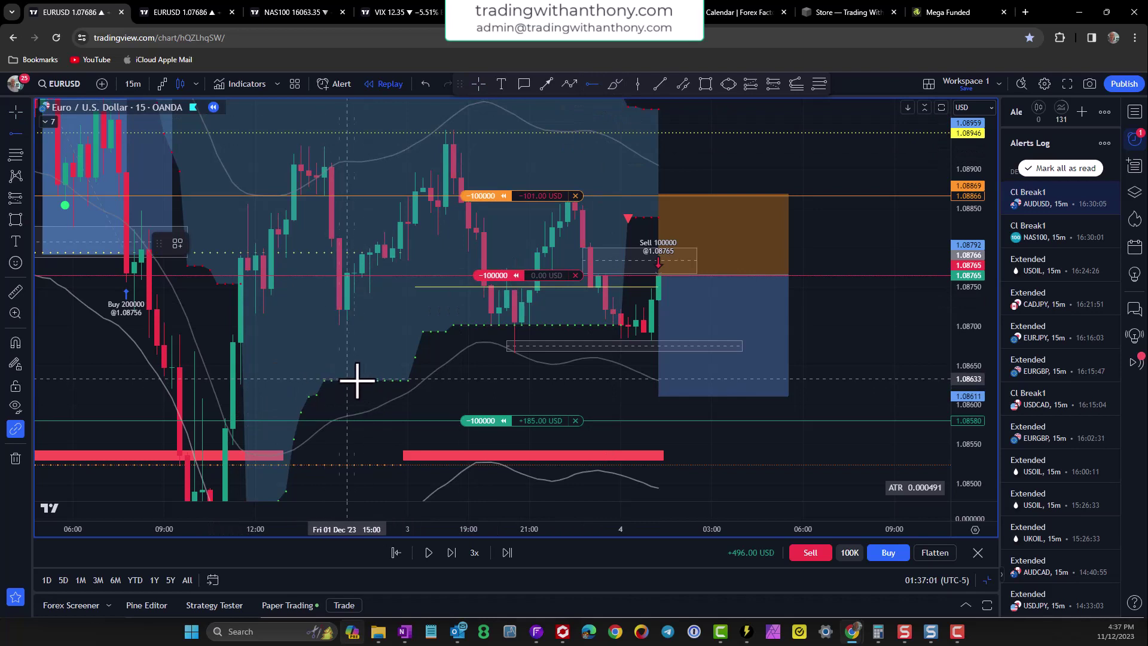
pyautogui.click(413, 381)
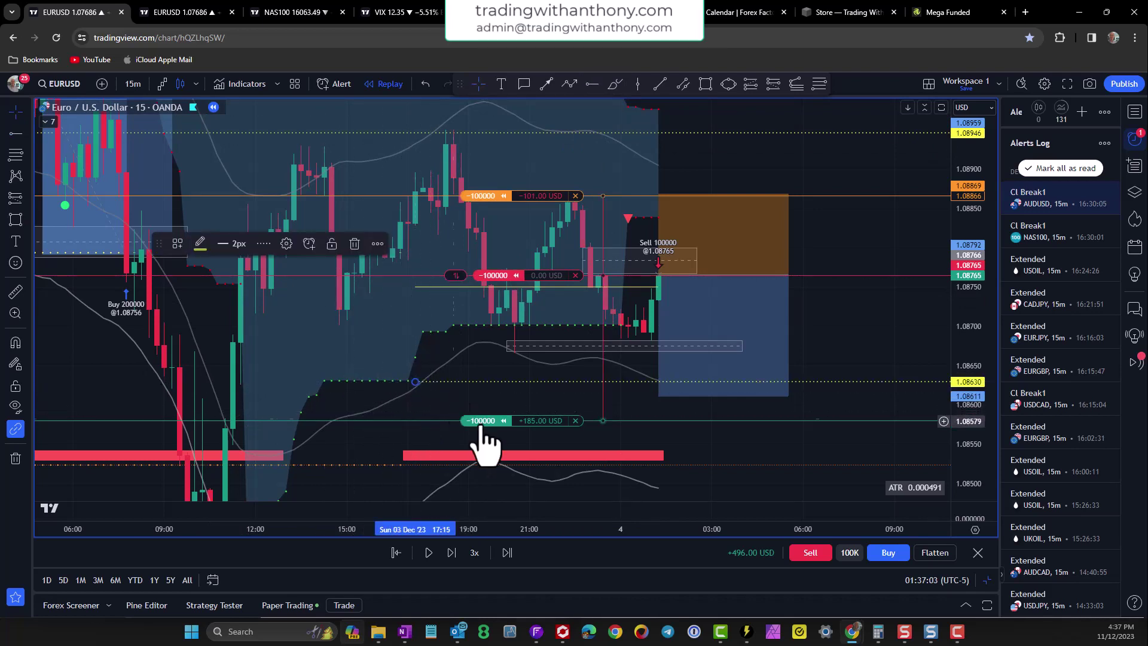
pyautogui.moveTo(480, 420); pyautogui.dragTo(482, 395)
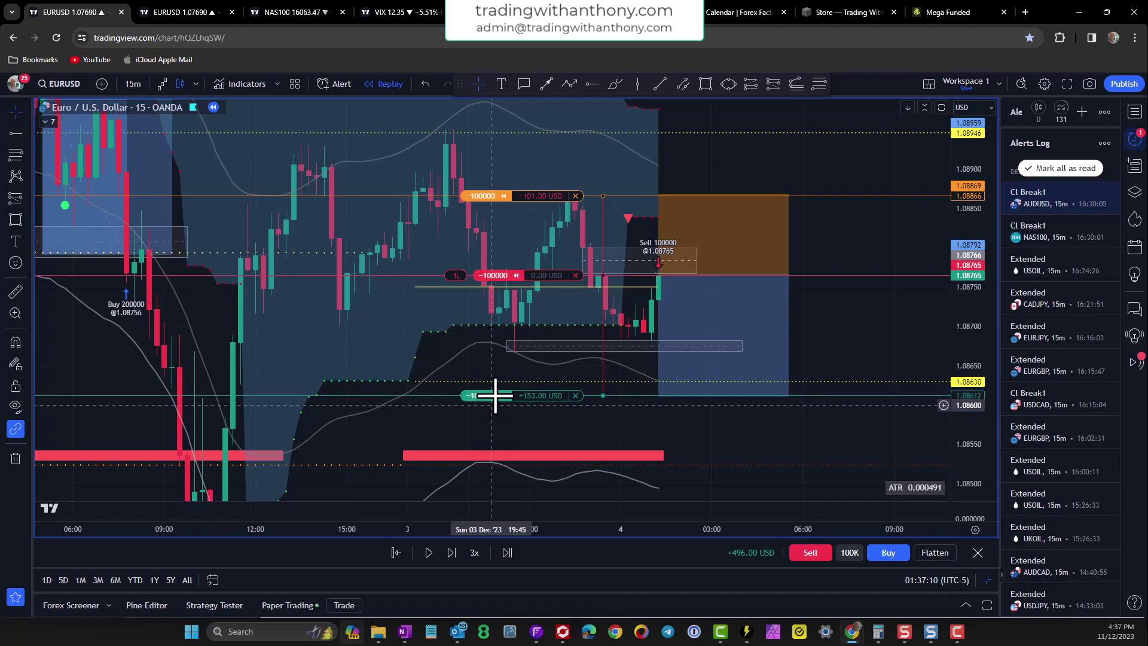
# Step: Play the replay at 3x speed to about 05:00 on 4 December and pause it
pyautogui.click(428, 552)
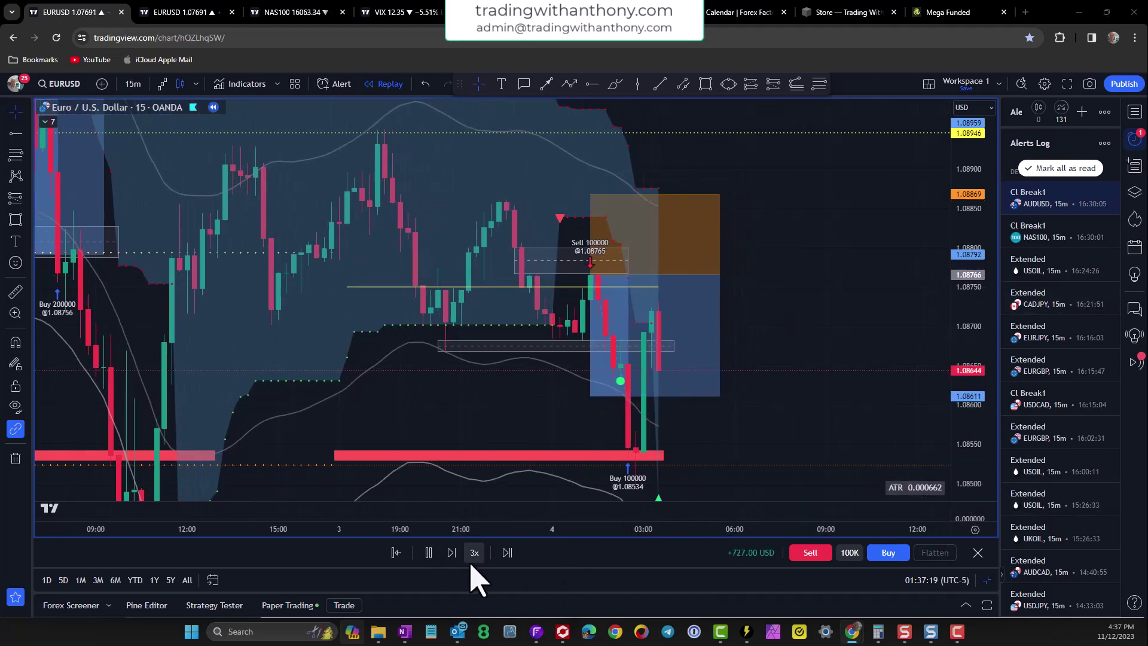
pyautogui.click(427, 552)
pyautogui.moveTo(952, 296); pyautogui.dragTo(952, 323)
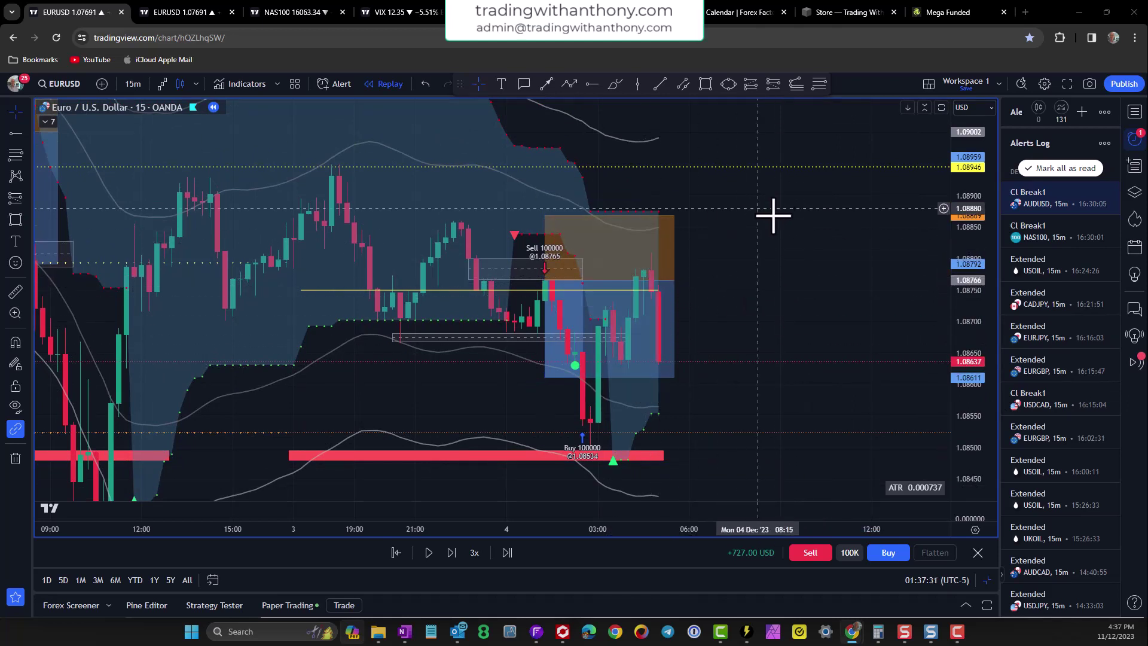
pyautogui.scroll(1, 747, 209)
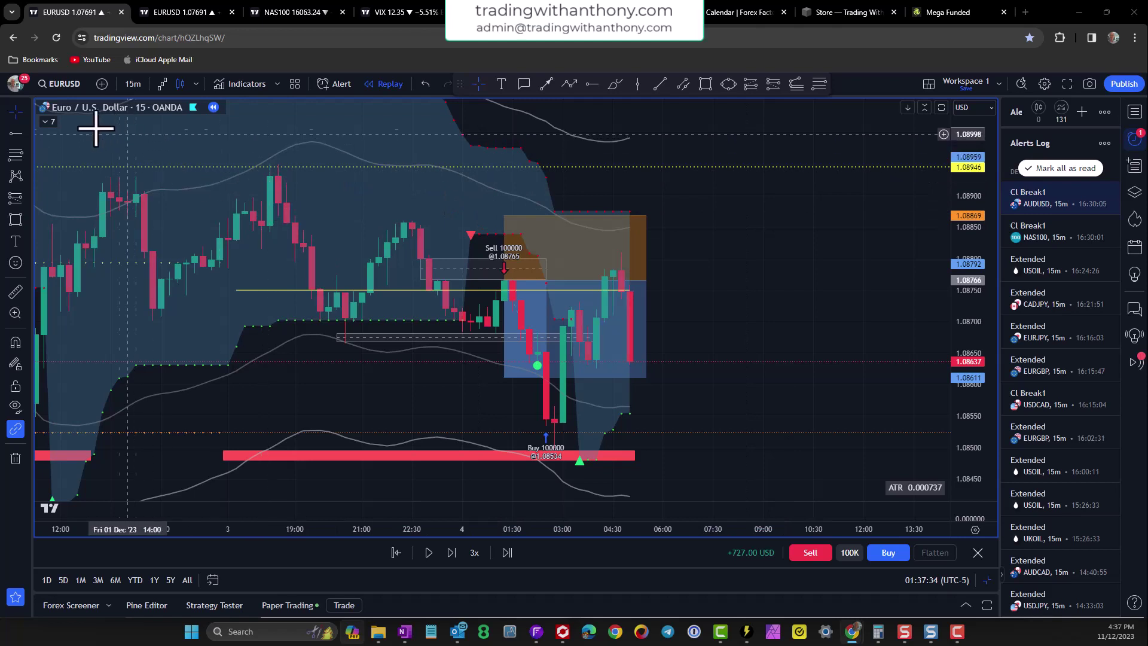
# Step: Examine the input and style settings of the TWA TrendChannel V14 indicator, including the colour and opacity of its Cloud
pyautogui.click(46, 122)
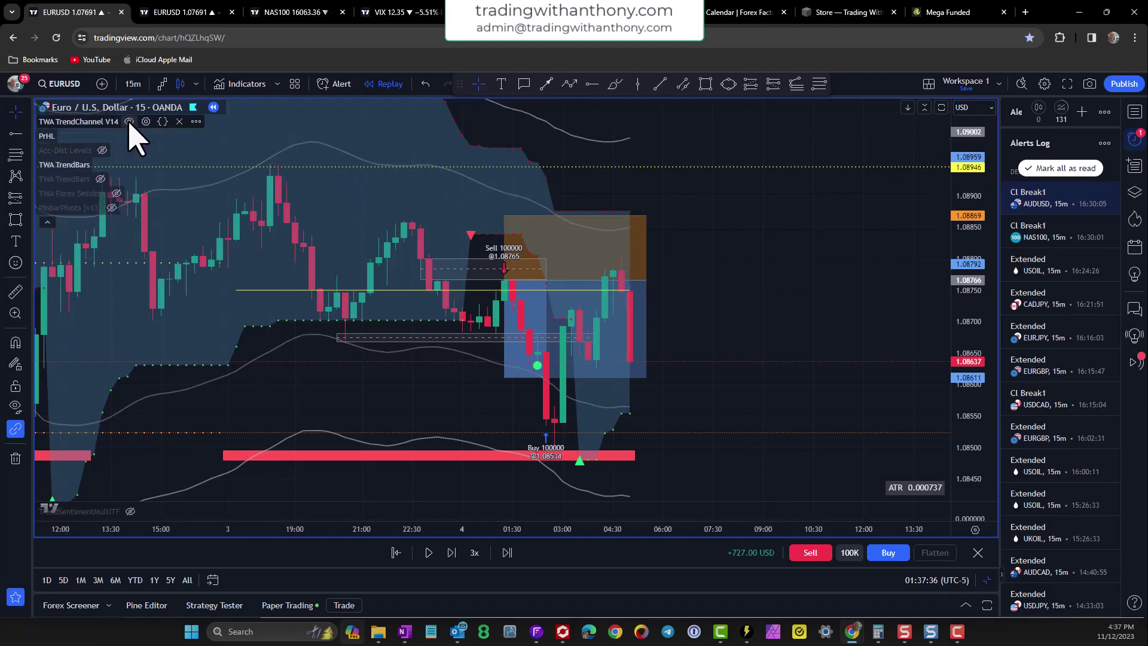
pyautogui.click(146, 122)
pyautogui.scroll(-5, 558, 379)
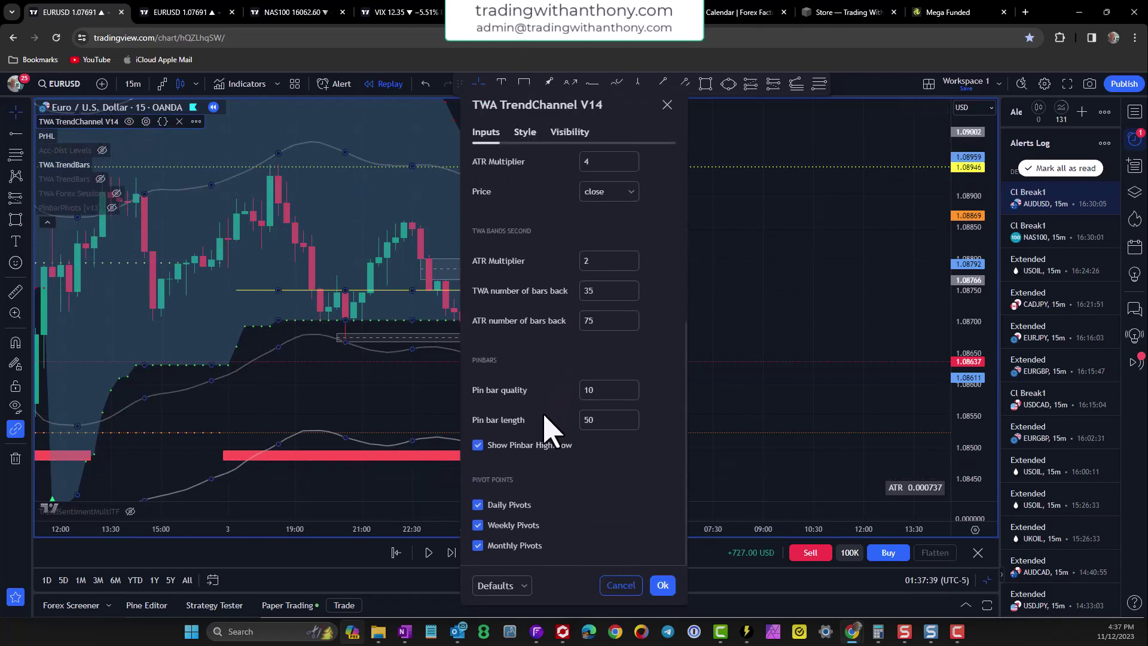
pyautogui.click(525, 132)
pyautogui.scroll(-1, 637, 443)
pyautogui.scroll(-5, 637, 442)
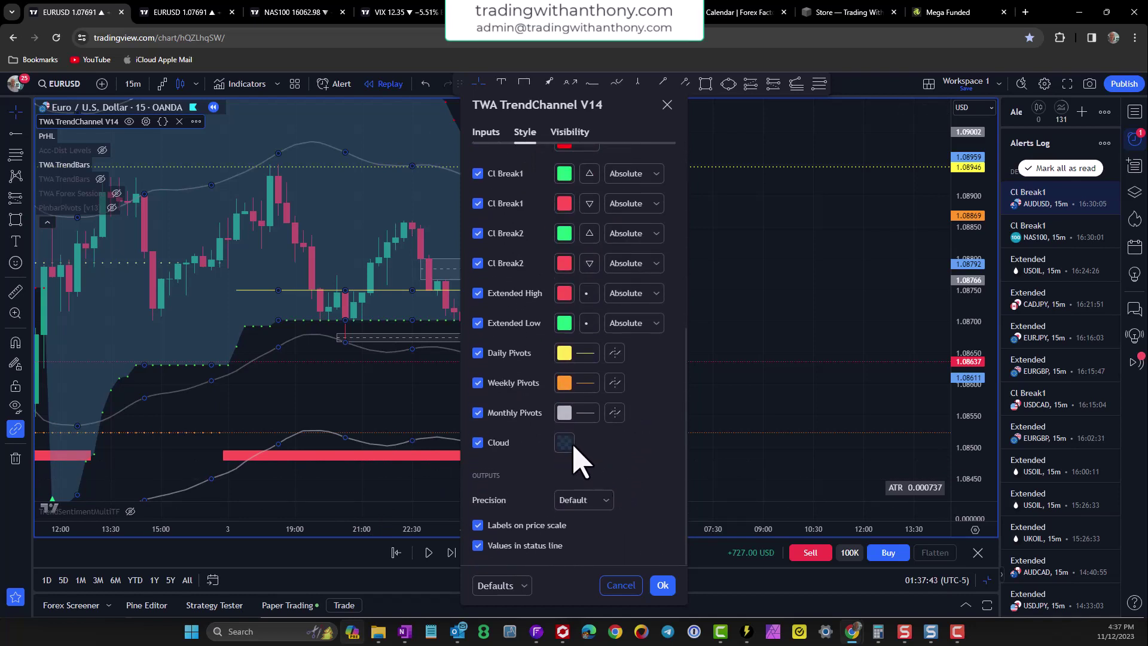
pyautogui.click(563, 442)
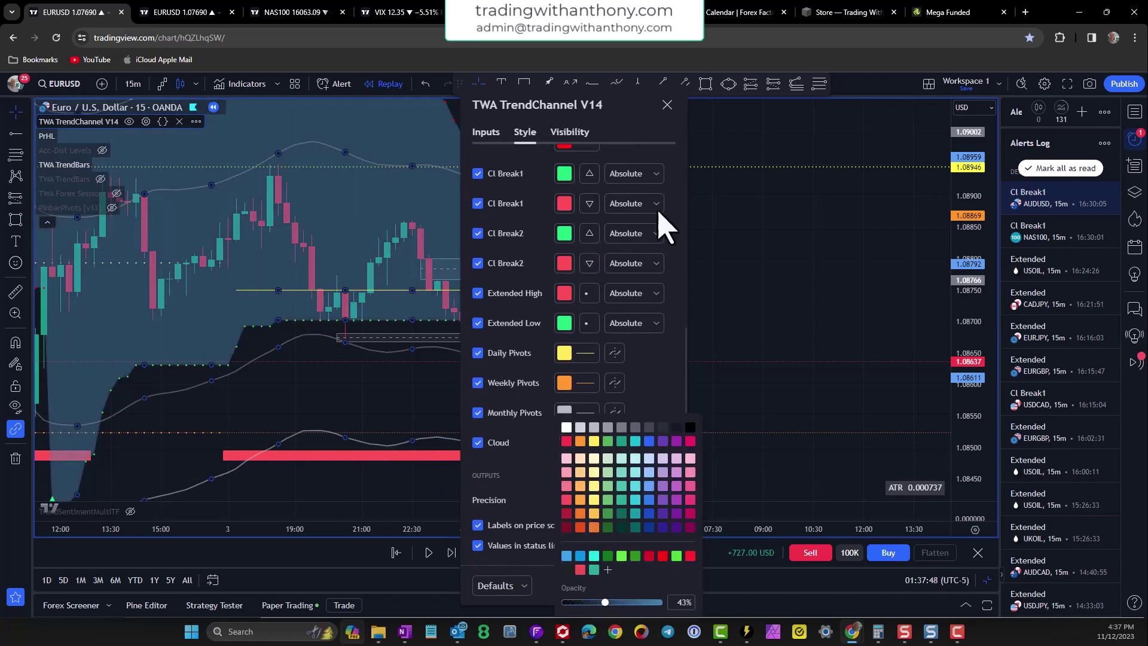
pyautogui.moveTo(622, 98); pyautogui.dragTo(245, 107)
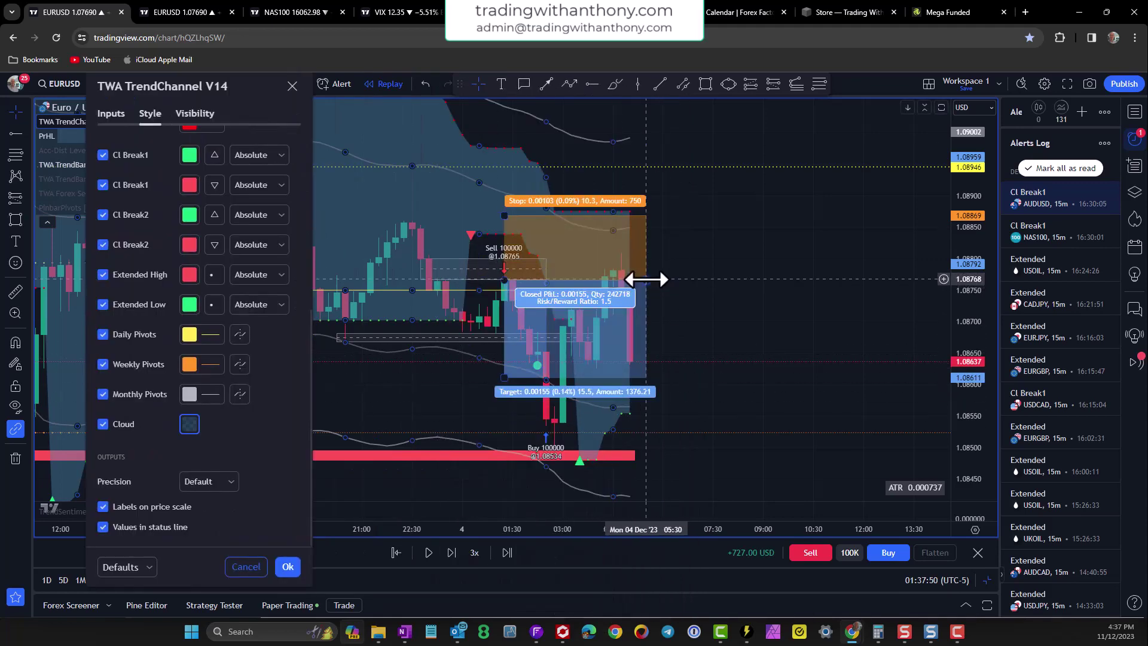
# Step: Shorten the latest short position drawing to end about 03:30 on 4 December and play the replay to about 07:00
pyautogui.moveTo(659, 269); pyautogui.dragTo(616, 281)
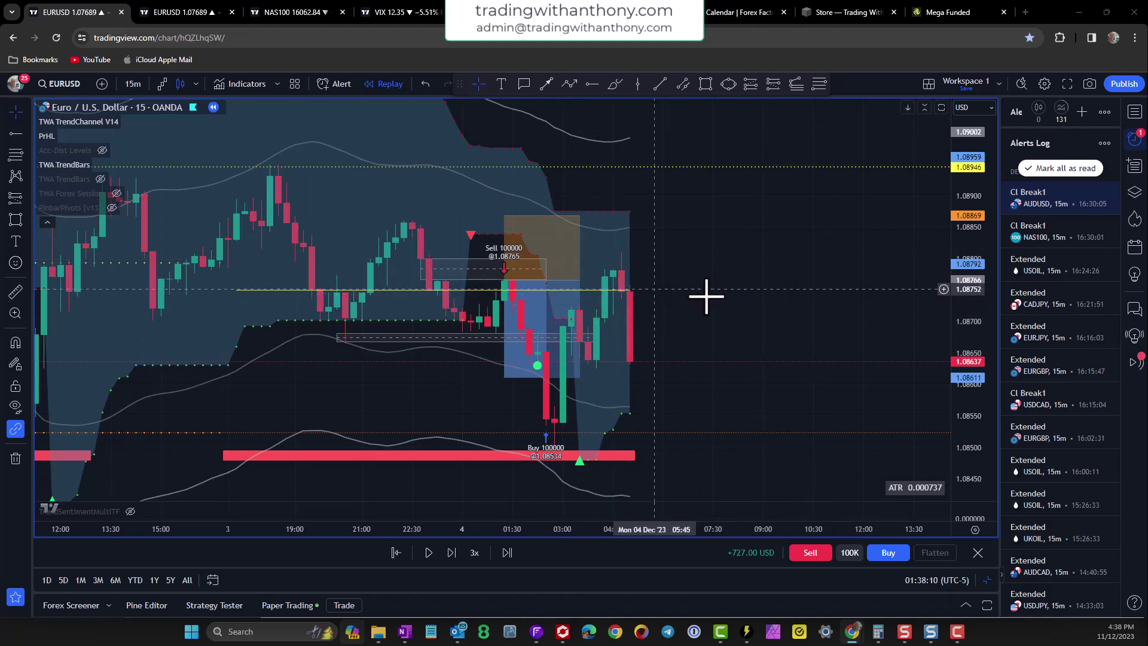
pyautogui.click(429, 552)
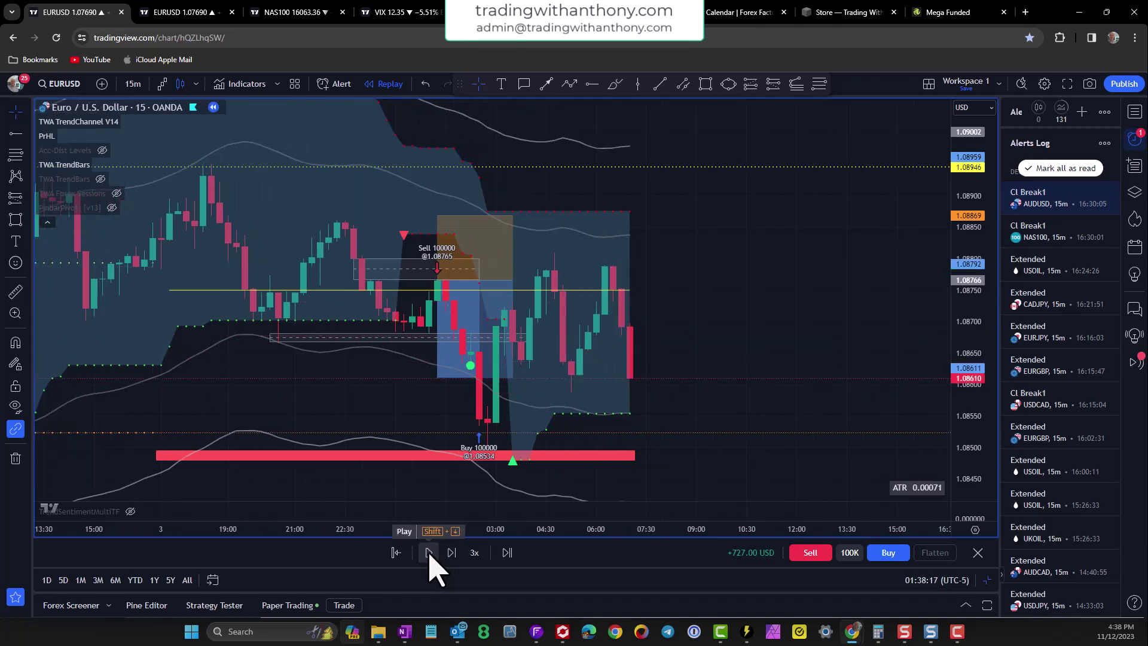
# Step: Draw a horizontal ray at 1.08748 starting at 04:00 on 4 December
pyautogui.hotkey('alt', 'h')
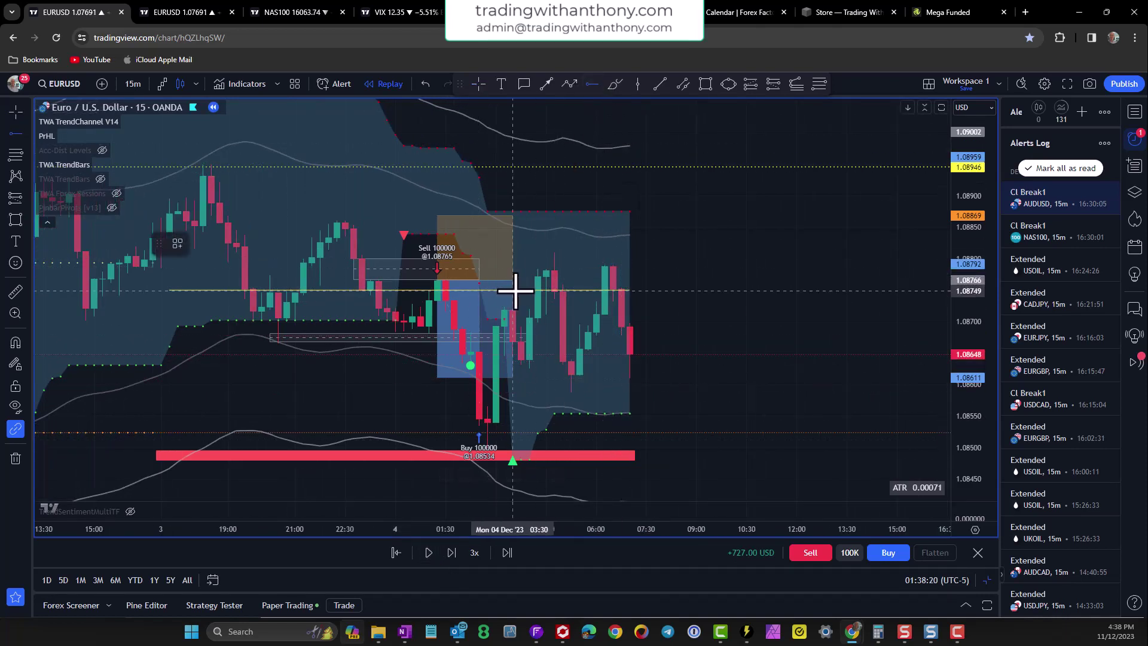
pyautogui.click(524, 291)
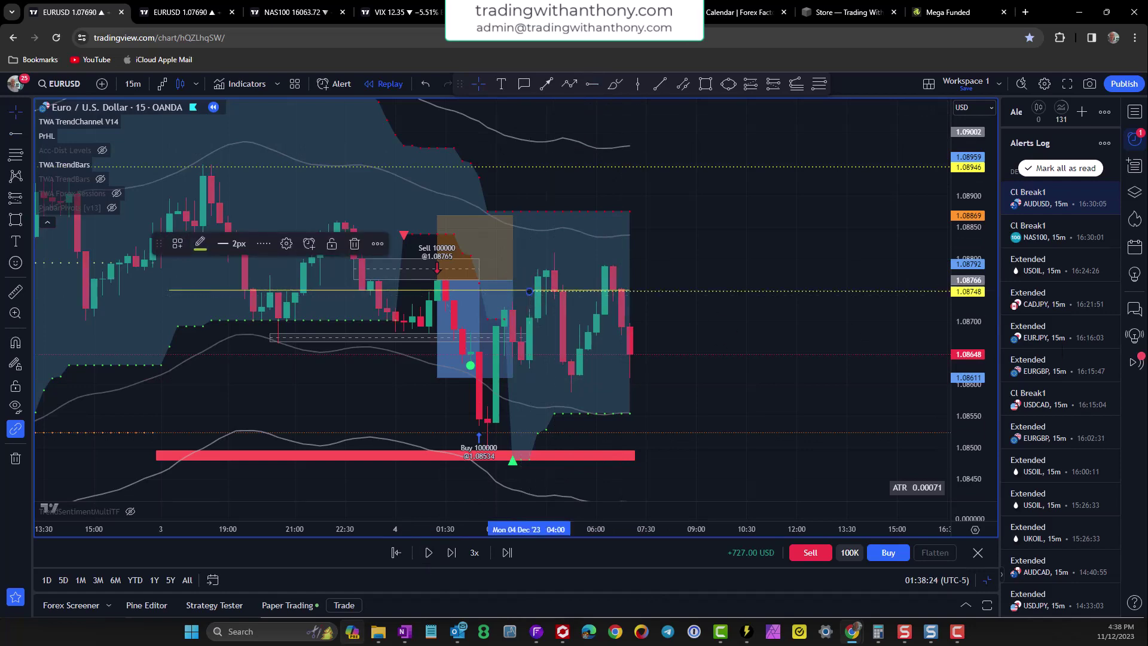
# Step: Set the replay speed to 1x and play the chart to about 09:15 on 4 December
pyautogui.click(474, 552)
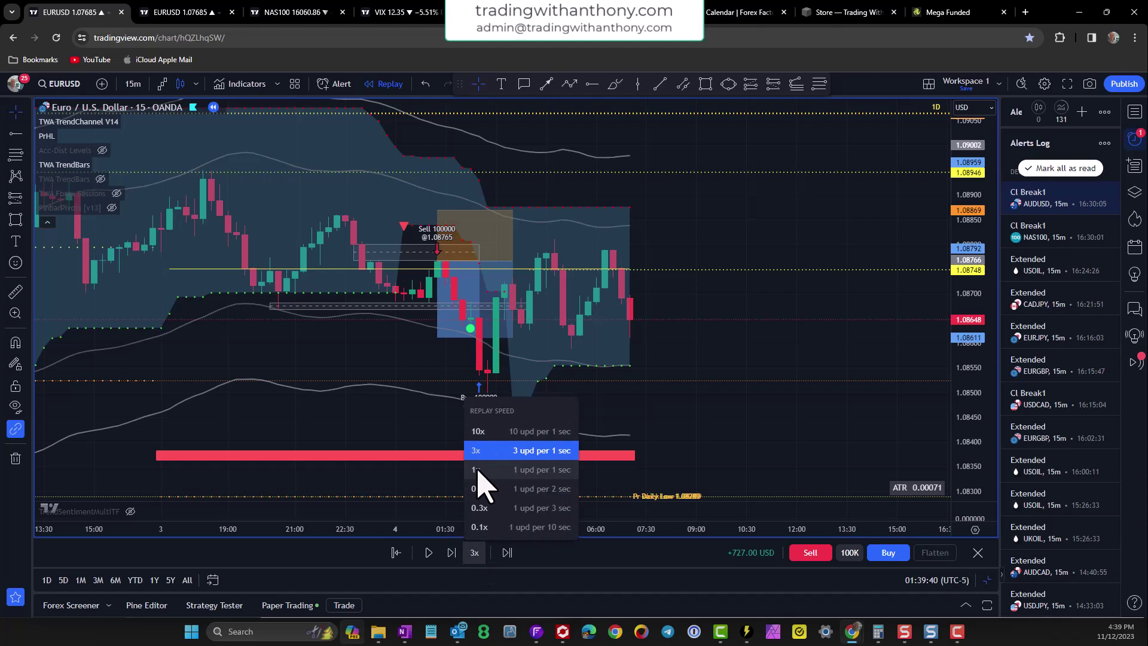
pyautogui.click(477, 471)
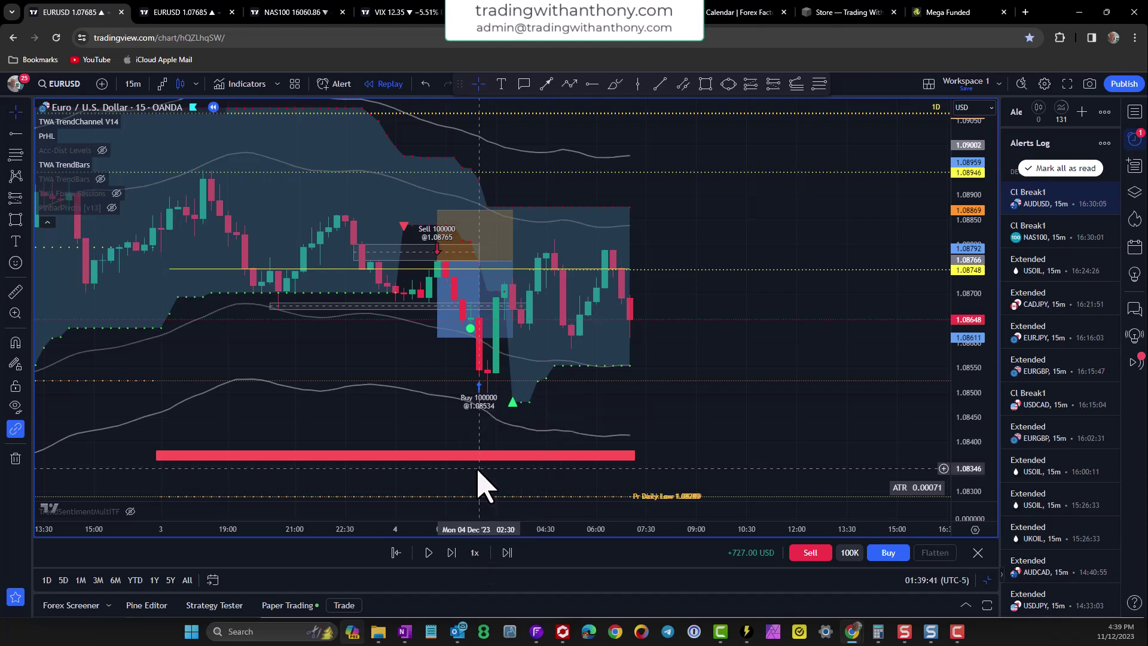
pyautogui.click(428, 552)
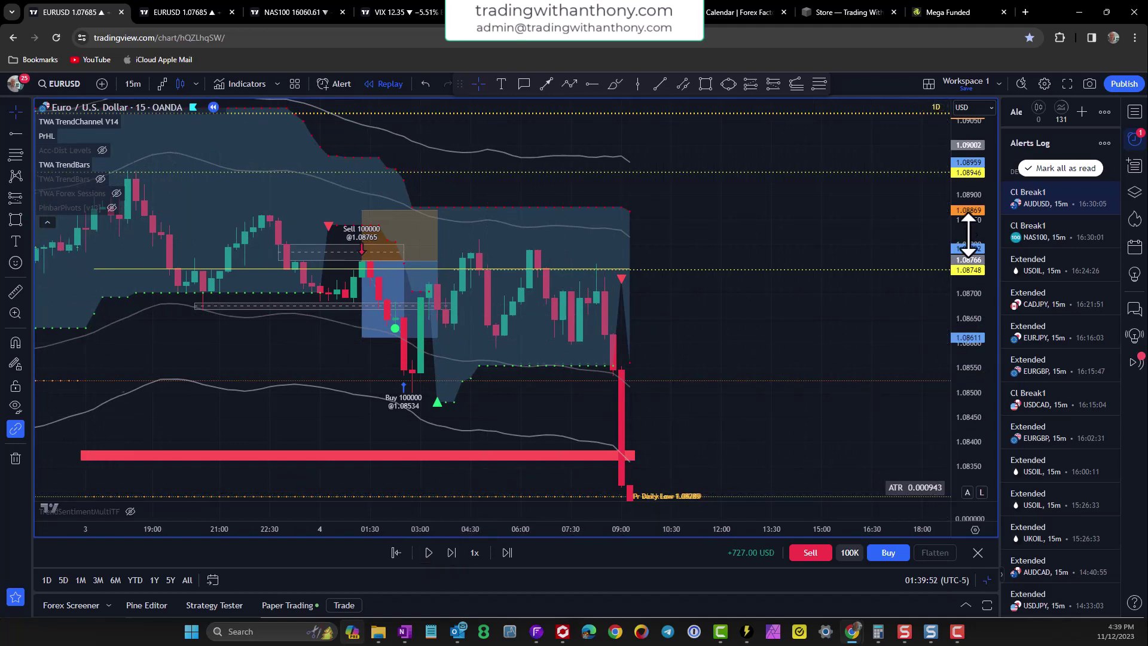
# Step: Draw a rectangle zone between 1.08676 and 1.08627, from 08:30 to 13:15 on 4 December
pyautogui.moveTo(744, 369); pyautogui.dragTo(738, 381)
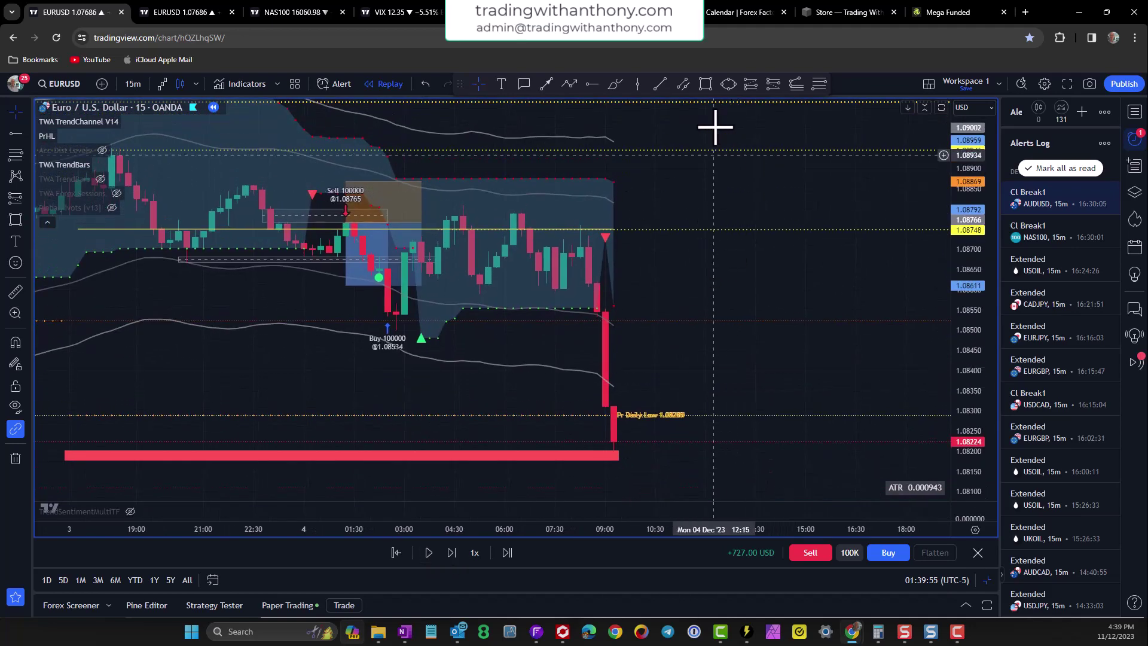
pyautogui.click(707, 84)
pyautogui.moveTo(587, 258); pyautogui.dragTo(741, 275)
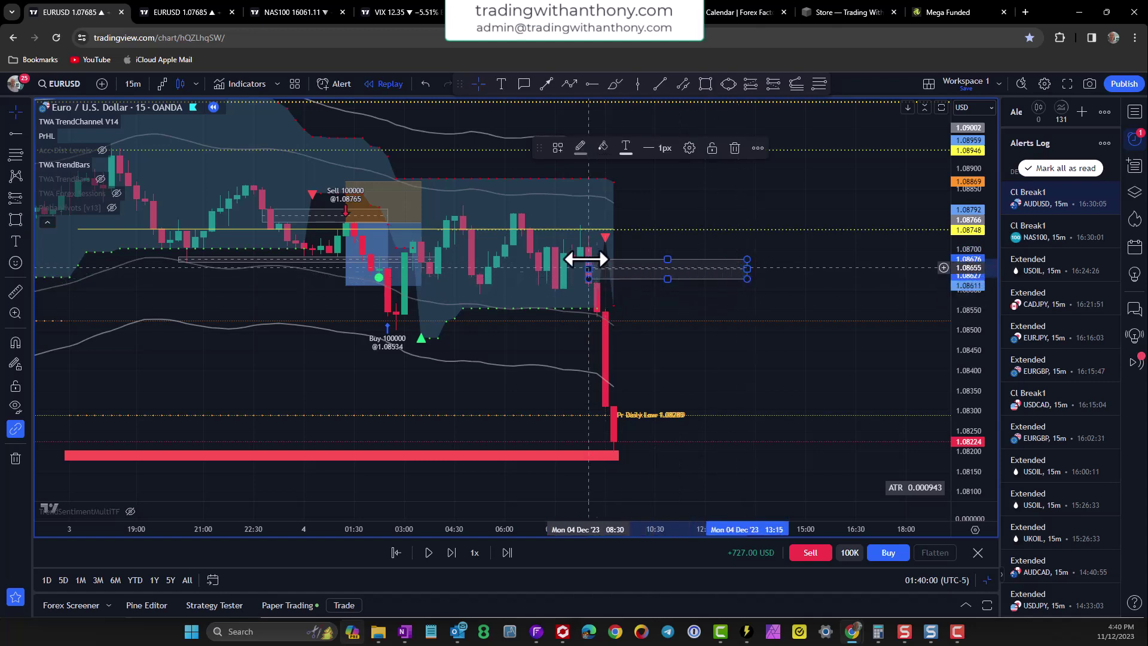
# Step: Draw two rectangle zones ending at 13:15 on 4 December: 1.08602 to 1.08557 from 08:30, and 1.08526 to 1.08319 from 08:45
pyautogui.click(707, 84)
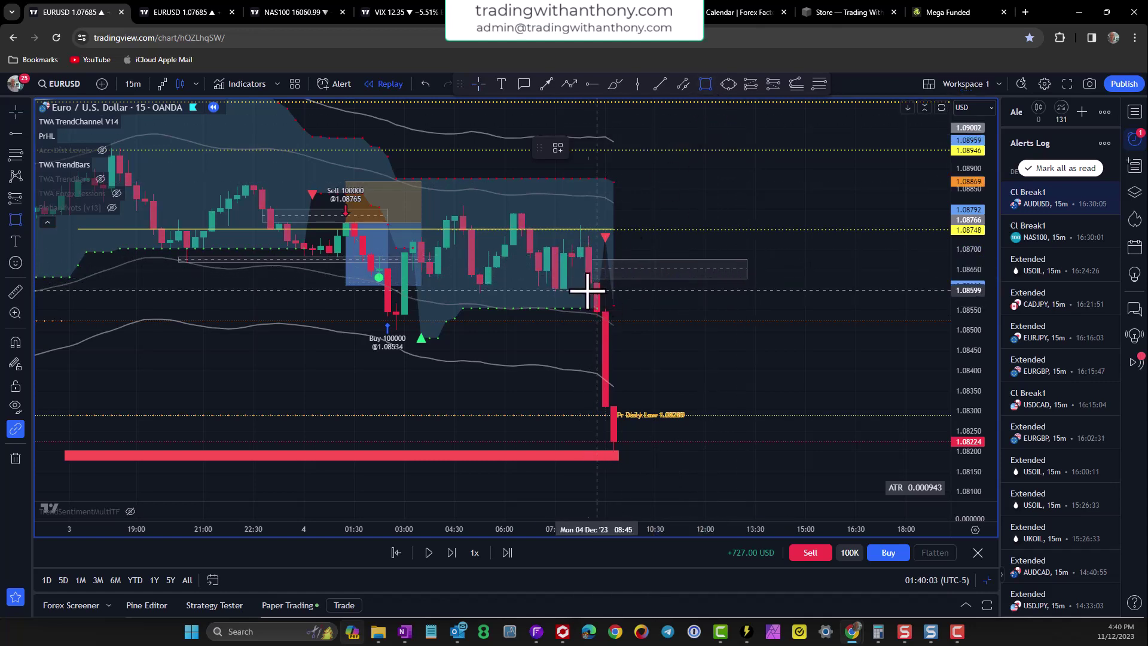
pyautogui.moveTo(597, 305); pyautogui.dragTo(747, 306)
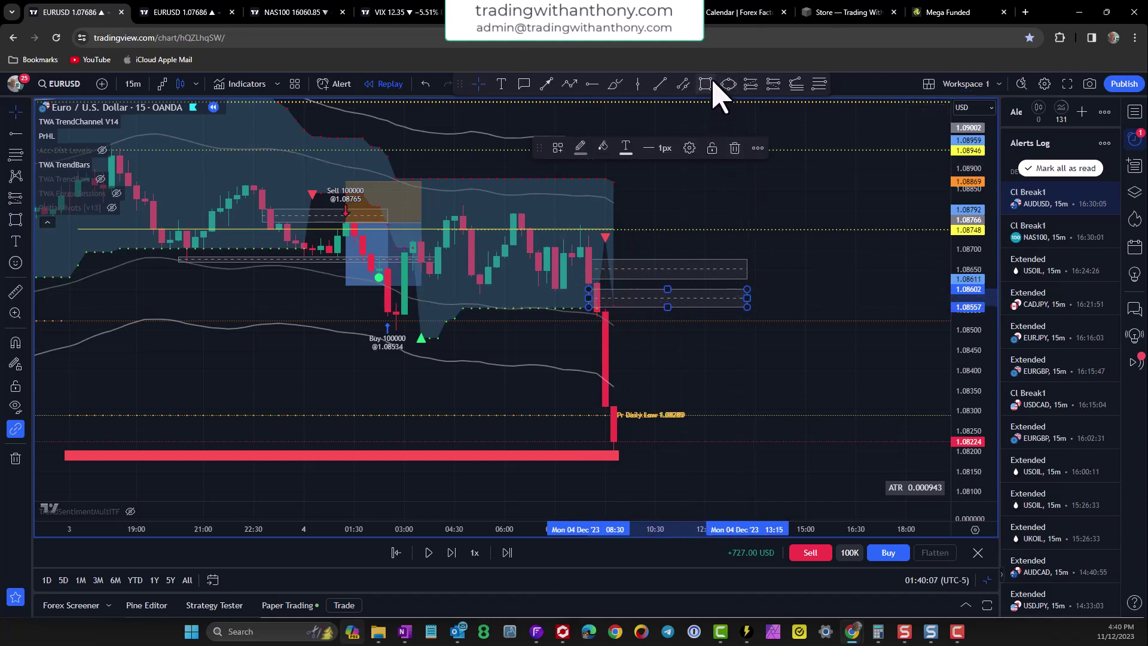
pyautogui.click(706, 84)
pyautogui.moveTo(597, 320); pyautogui.dragTo(746, 404)
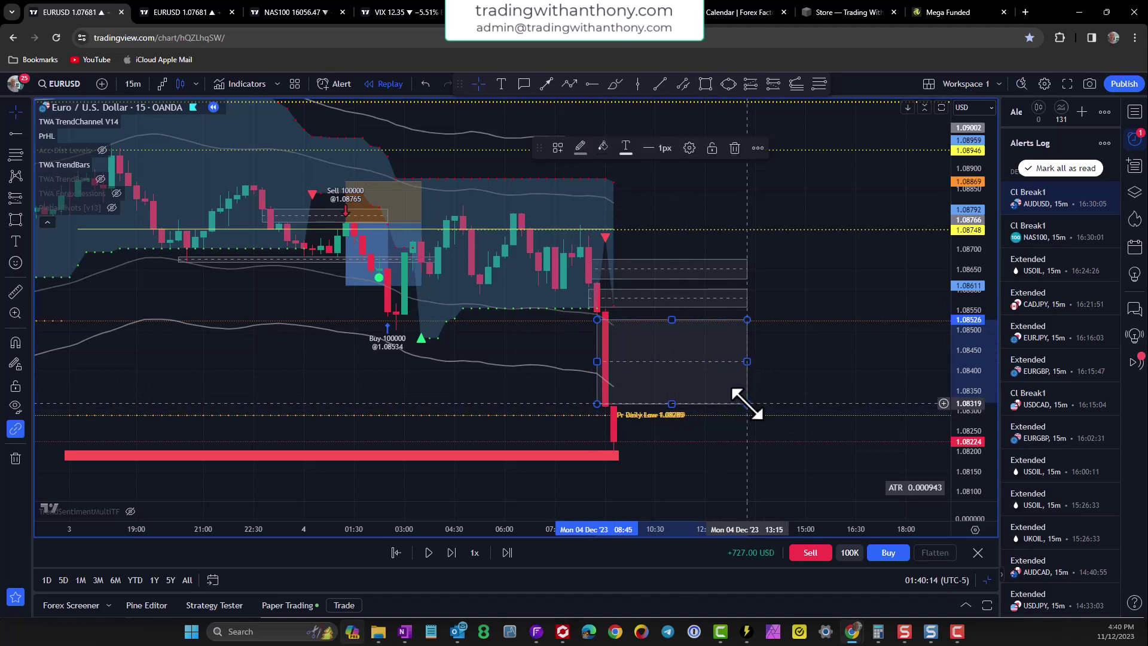
pyautogui.moveTo(898, 329); pyautogui.dragTo(907, 329)
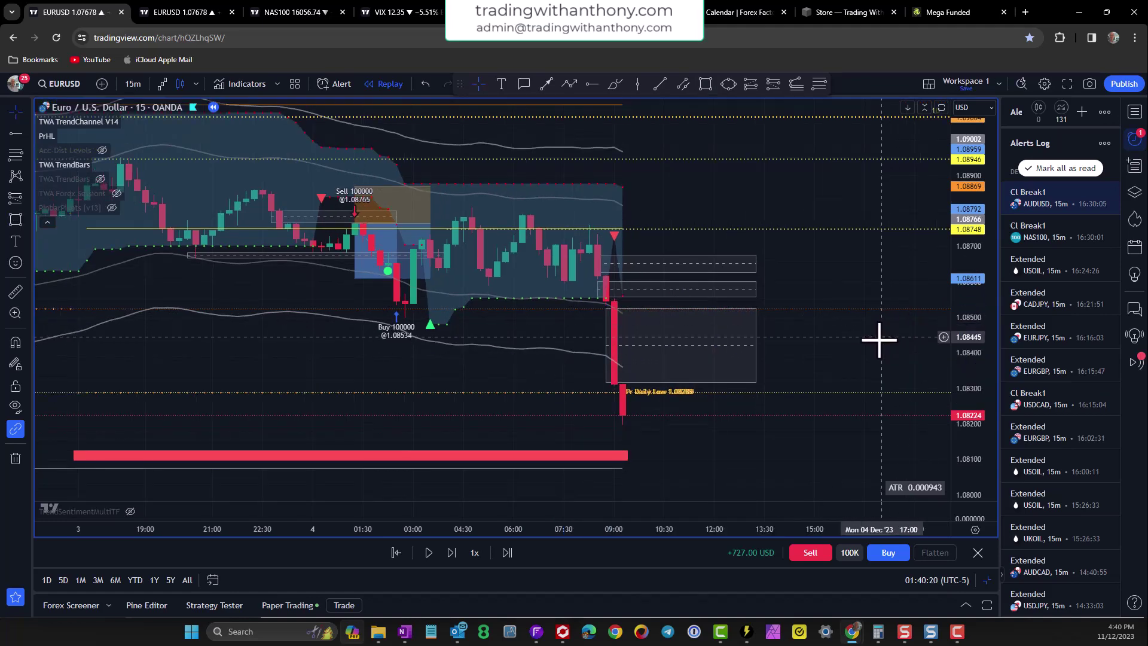
# Step: Add a horizontal ray at 1.08524 from 07:45 on 4 December using the 1W template, and extend the tallest rectangle zone to 14:45
pyautogui.click(623, 263)
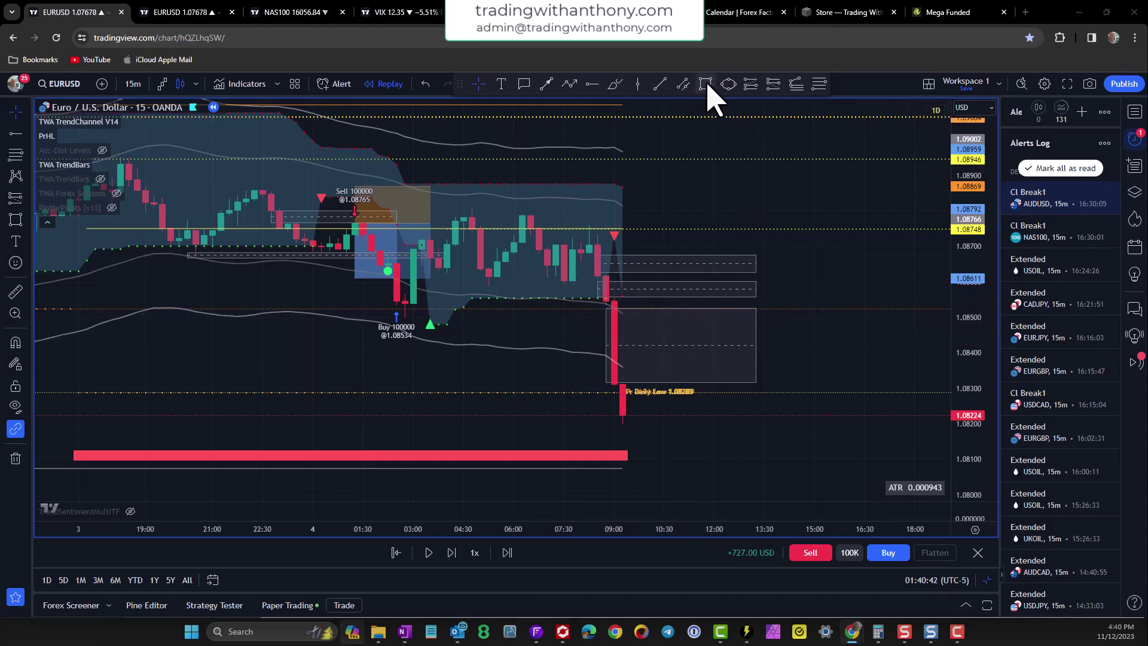
pyautogui.click(774, 84)
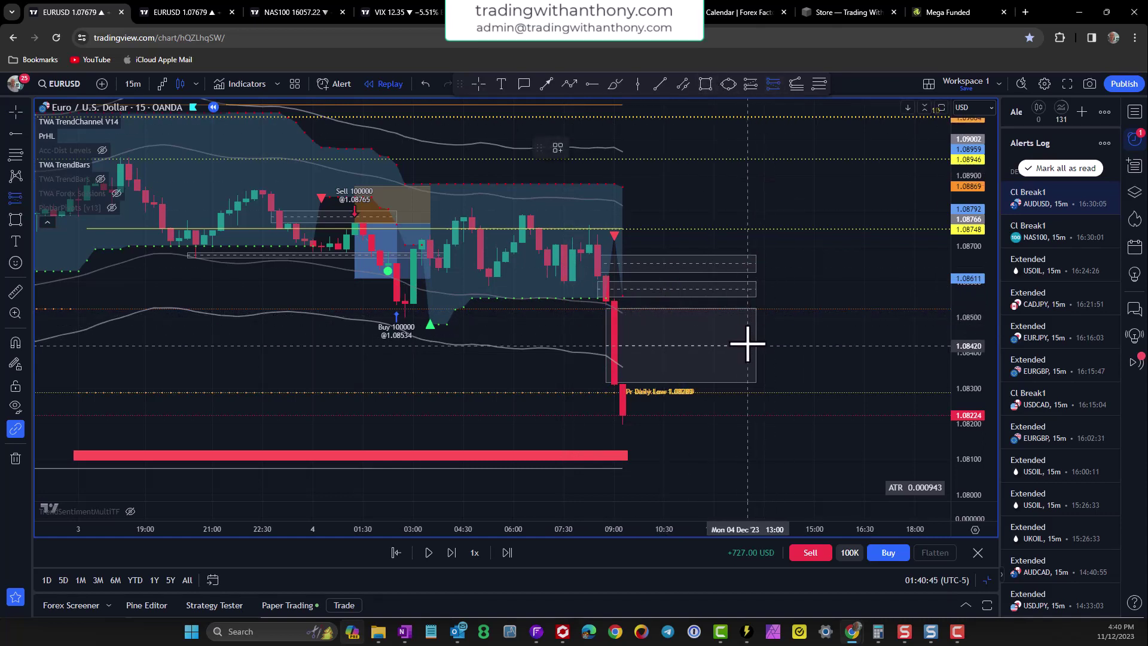
pyautogui.click(593, 85)
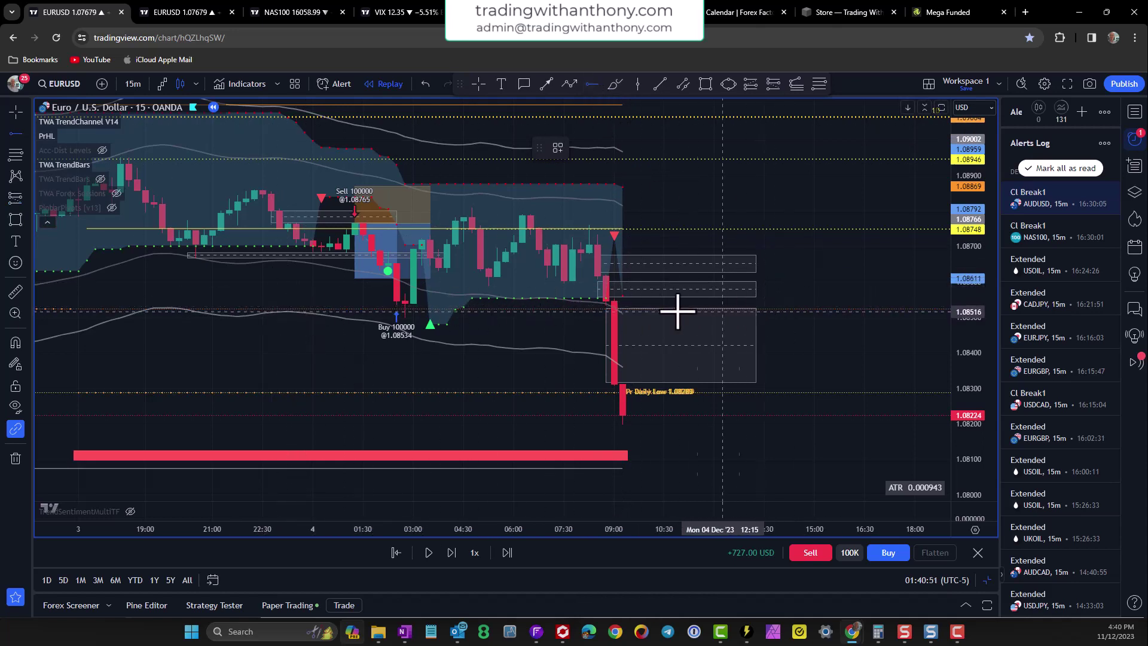
pyautogui.click(571, 308)
pyautogui.doubleClick(571, 308)
pyautogui.click(496, 448)
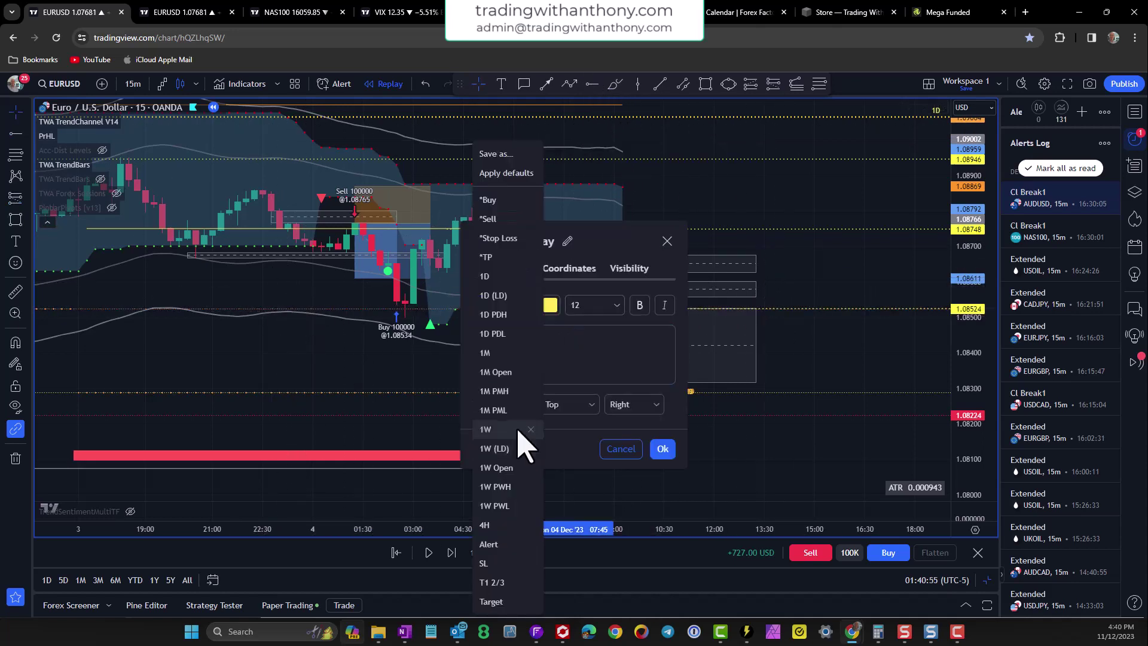
pyautogui.click(529, 453)
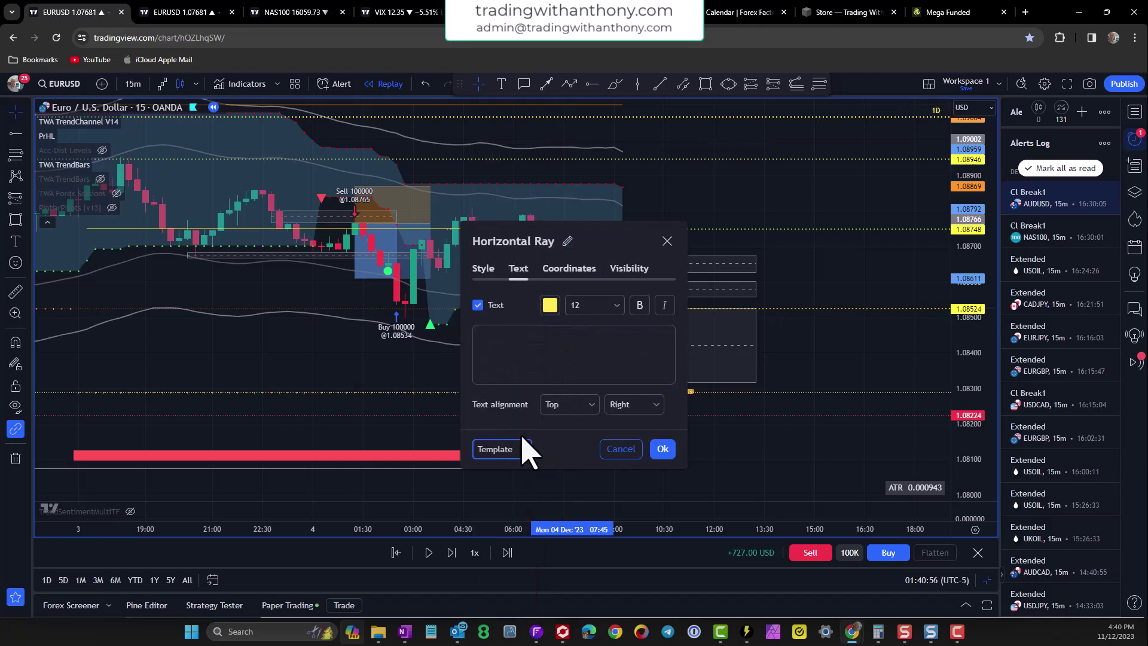
pyautogui.click(662, 449)
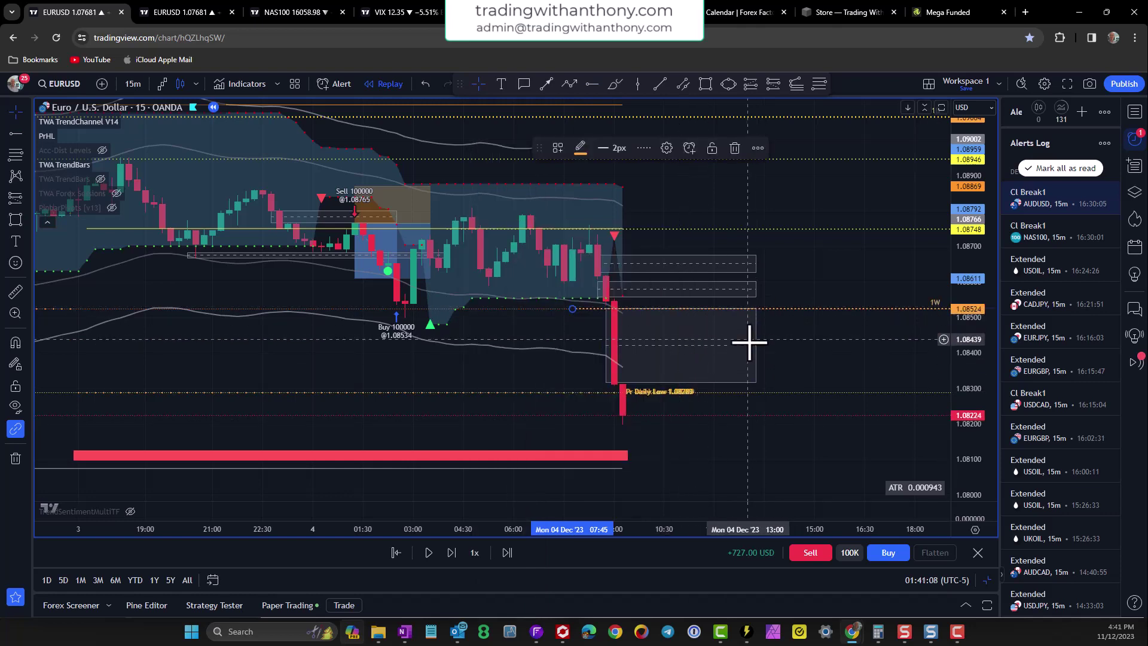
pyautogui.moveTo(756, 343); pyautogui.dragTo(806, 345)
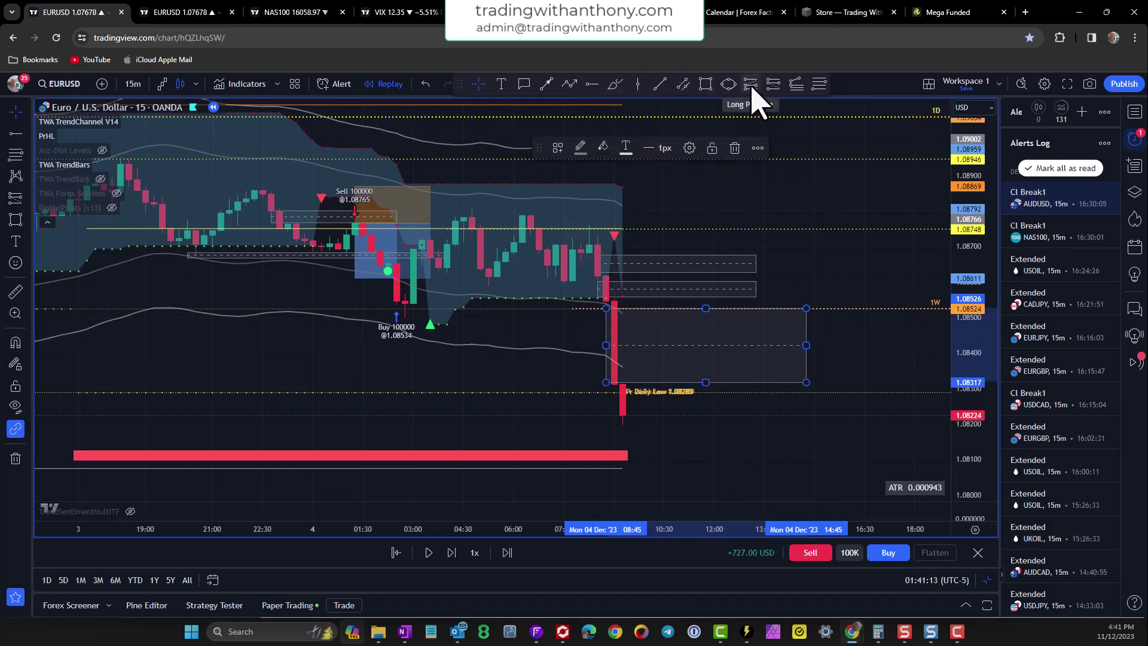
# Step: Place a short position drawing with entry at 1.08462 from 09:30 to 13:45 on 4 December and target at 1.08204
pyautogui.click(774, 85)
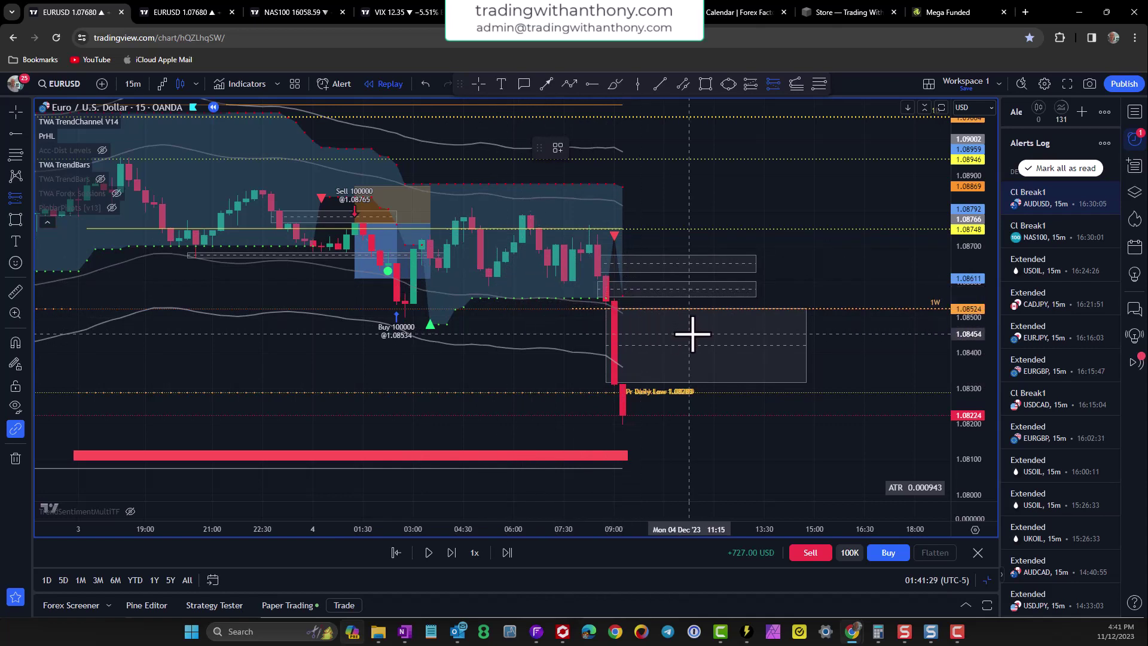
pyautogui.click(627, 333)
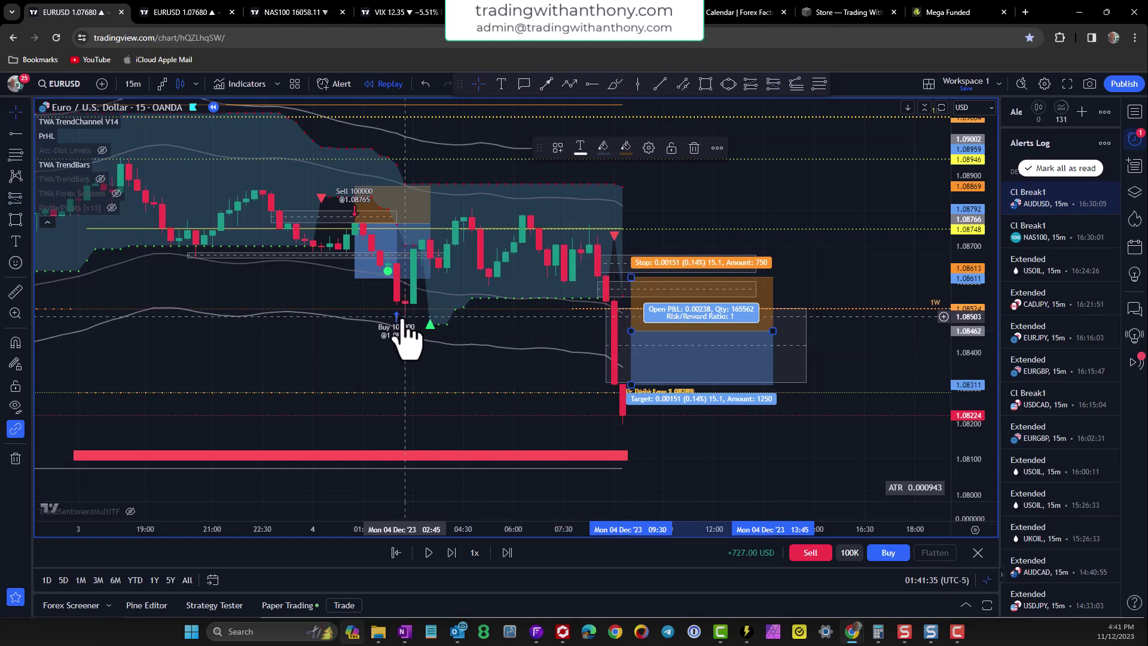
pyautogui.click(606, 325)
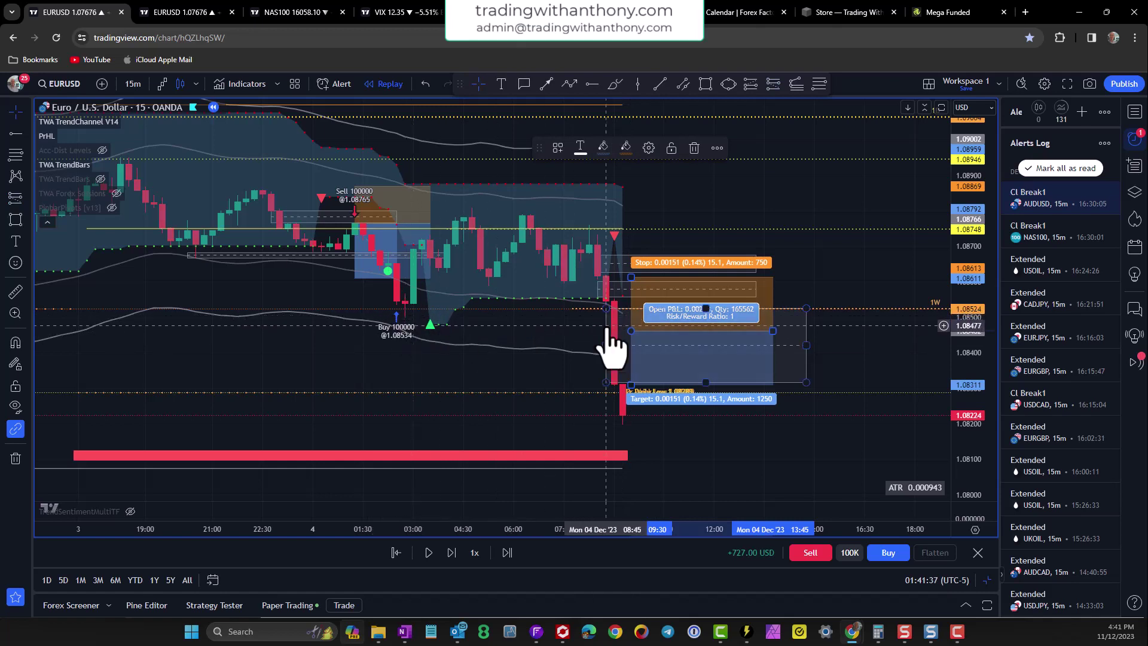
pyautogui.click(573, 565)
pyautogui.click(632, 278)
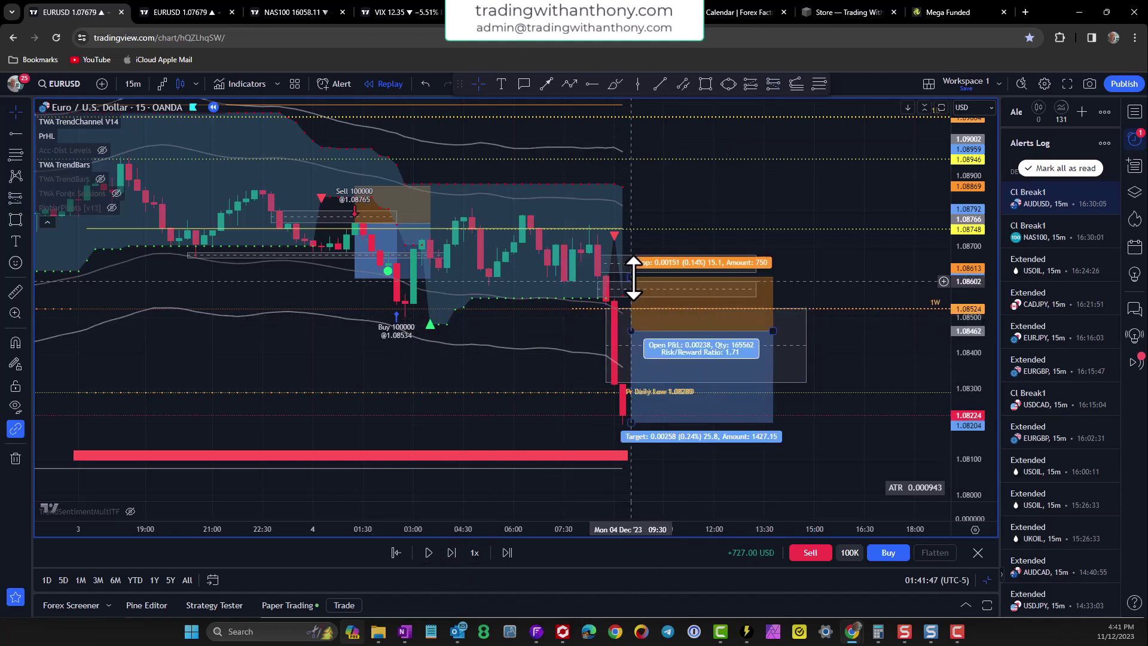
# Step: Adjust the new short position's stop to 1.08691 and its target to 1.08115
pyautogui.moveTo(630, 276); pyautogui.dragTo(630, 245)
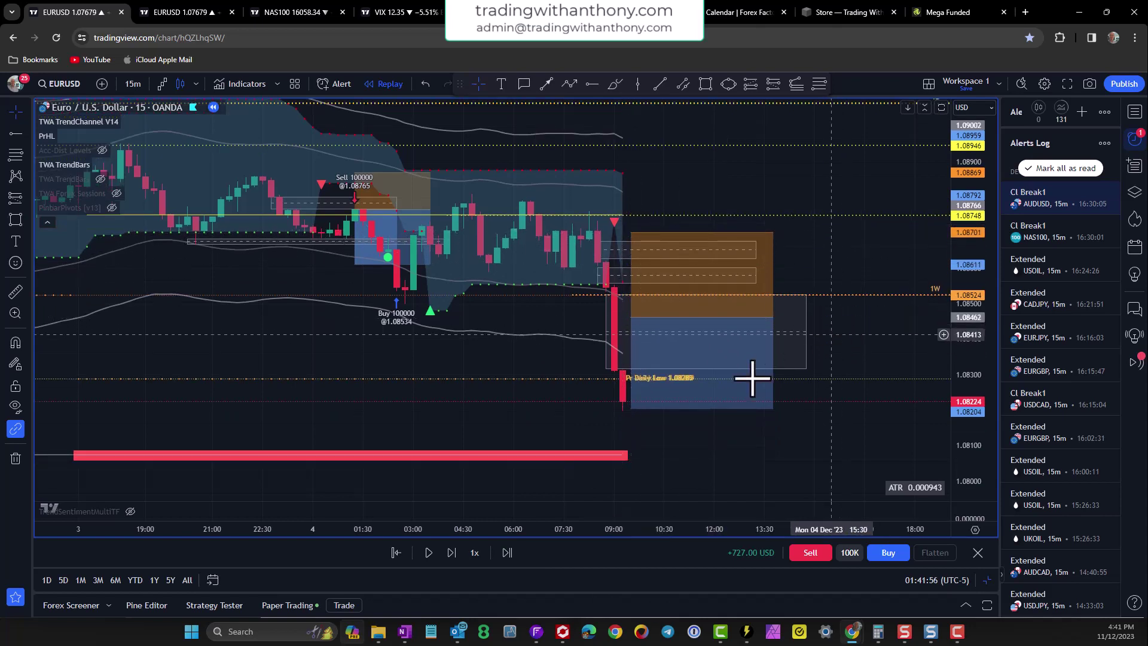
pyautogui.moveTo(638, 414); pyautogui.dragTo(637, 490)
pyautogui.moveTo(630, 232); pyautogui.dragTo(632, 236)
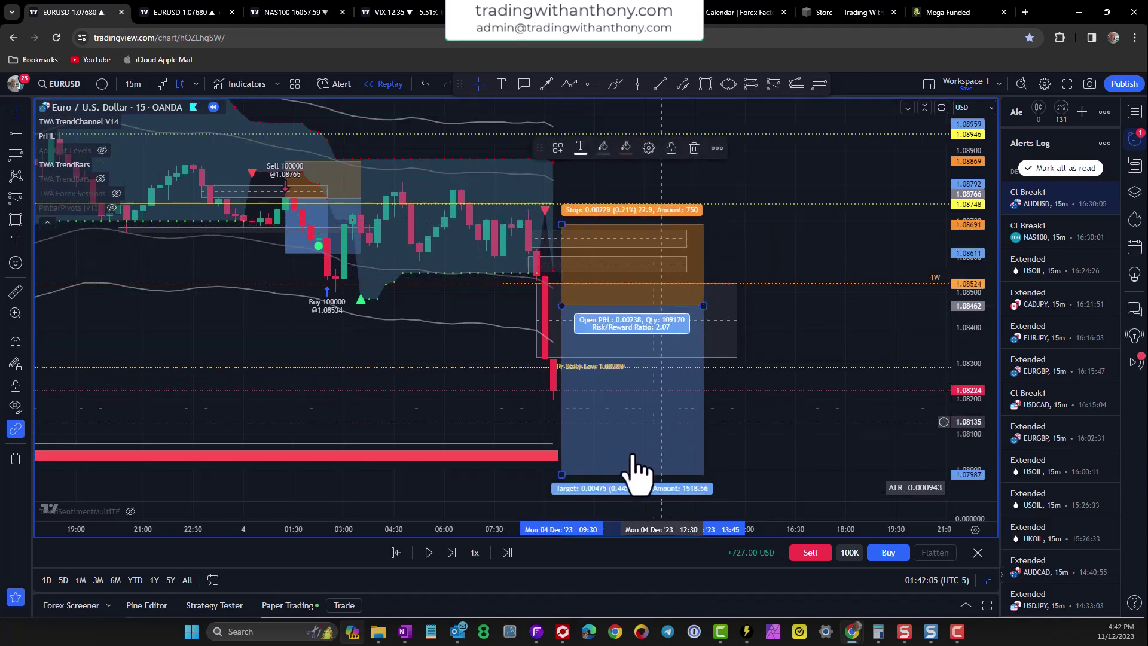
pyautogui.moveTo(566, 462); pyautogui.dragTo(572, 427)
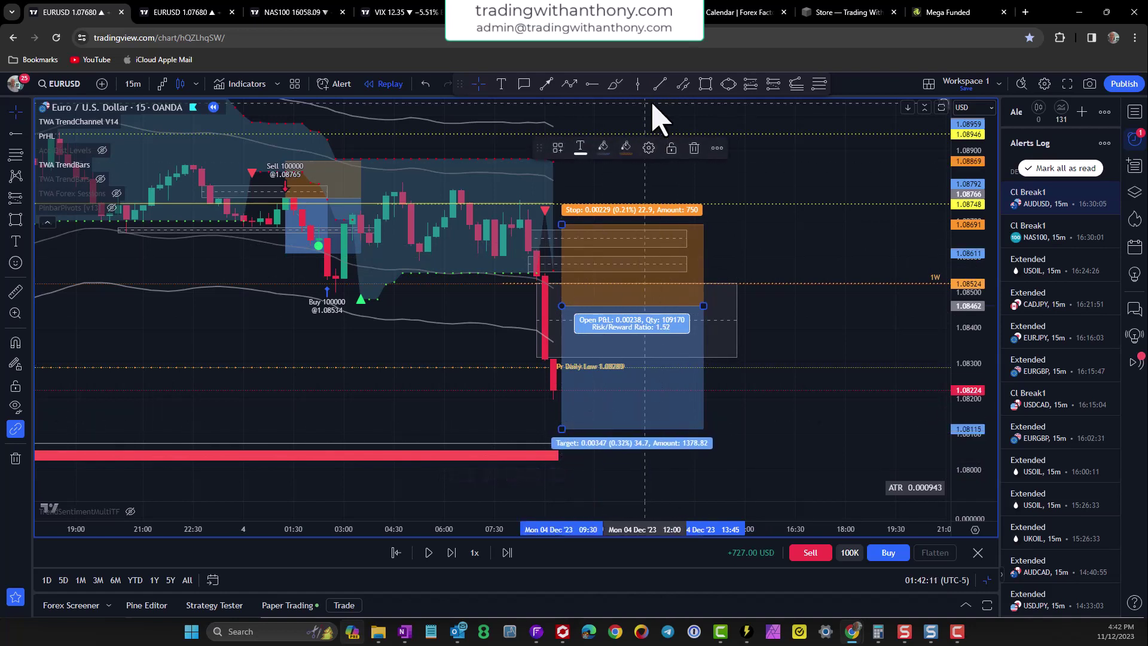
# Step: Draw a horizontal ray at 1.08075 from 08:15 on 4 December and apply the 1M template
pyautogui.moveTo(464, 399); pyautogui.dragTo(470, 356)
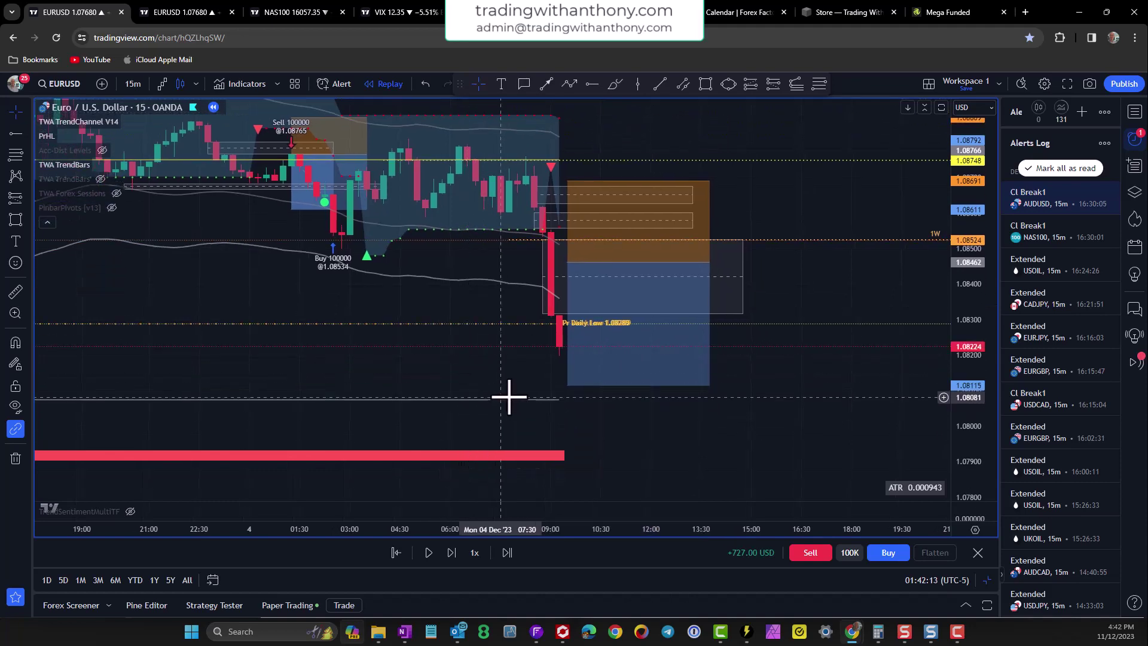
pyautogui.click(591, 84)
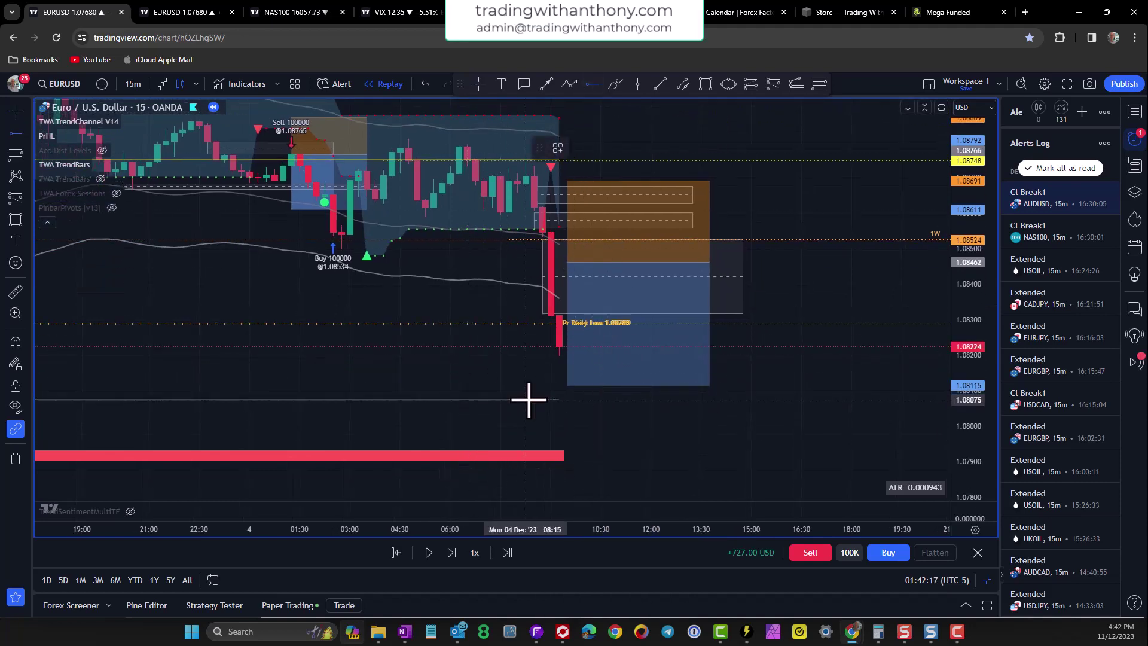
pyautogui.click(528, 399)
pyautogui.doubleClick(530, 400)
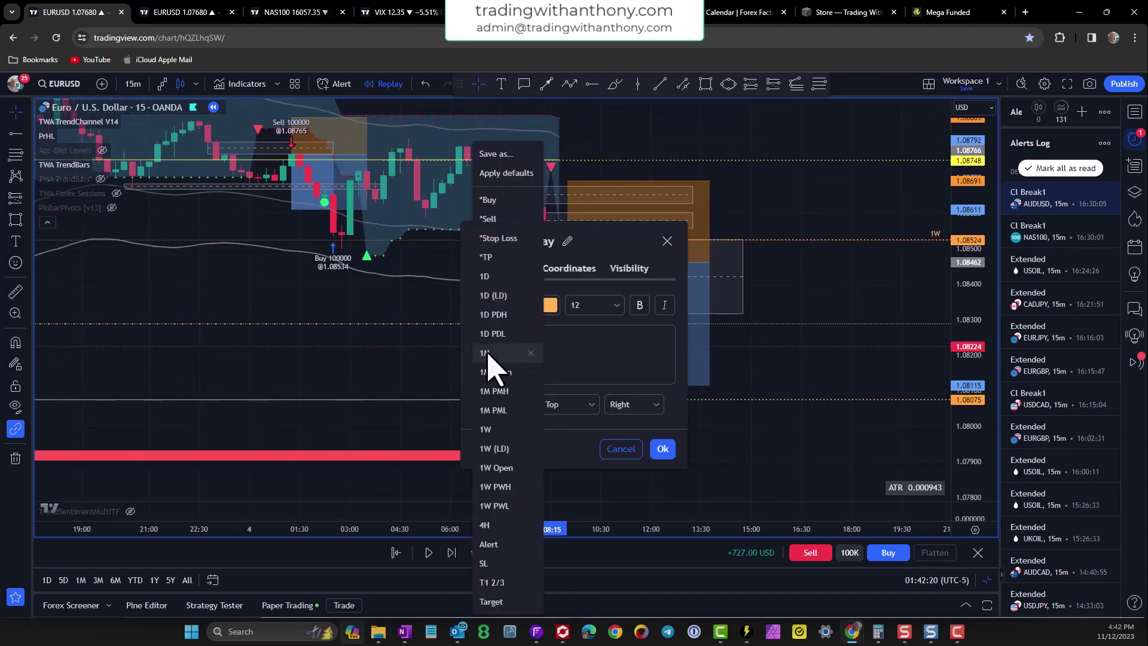
pyautogui.click(663, 449)
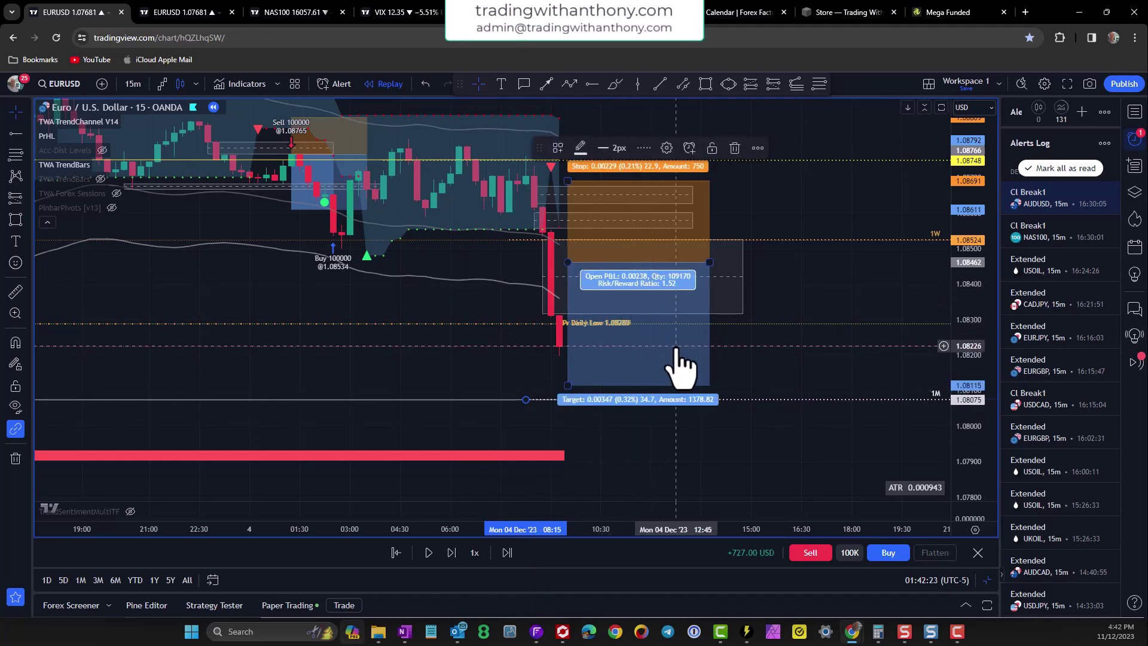
# Step: Play the replay to about 20:15 on 4 December, raising the speed to 3x
pyautogui.moveTo(755, 200); pyautogui.dragTo(765, 217)
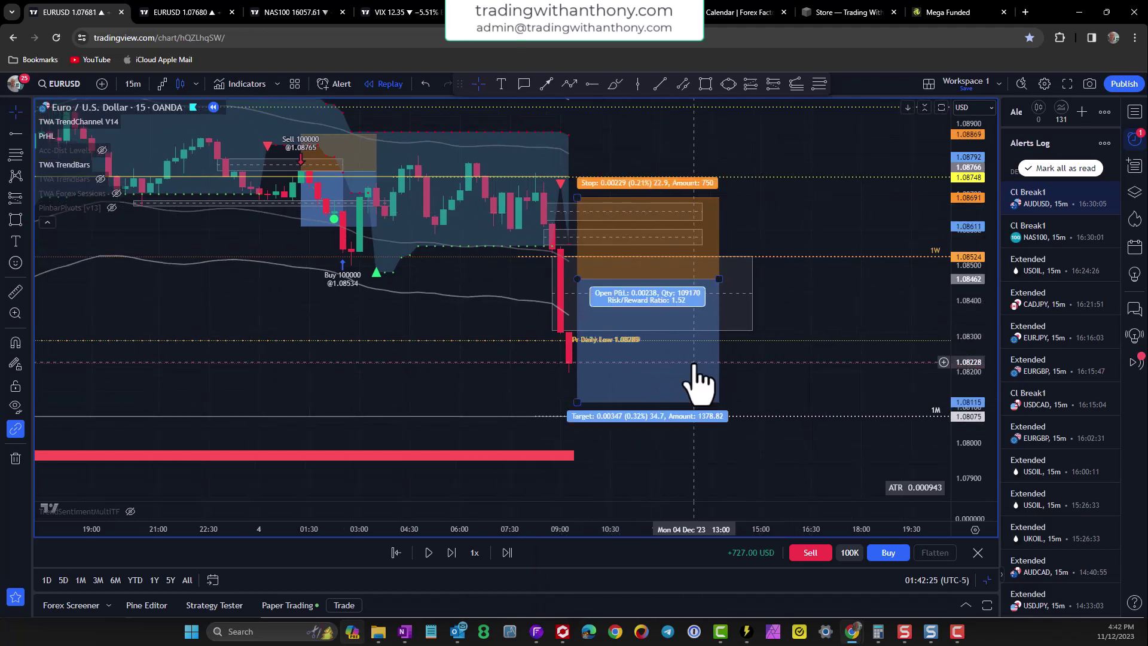
pyautogui.hscroll(2, 635, 398)
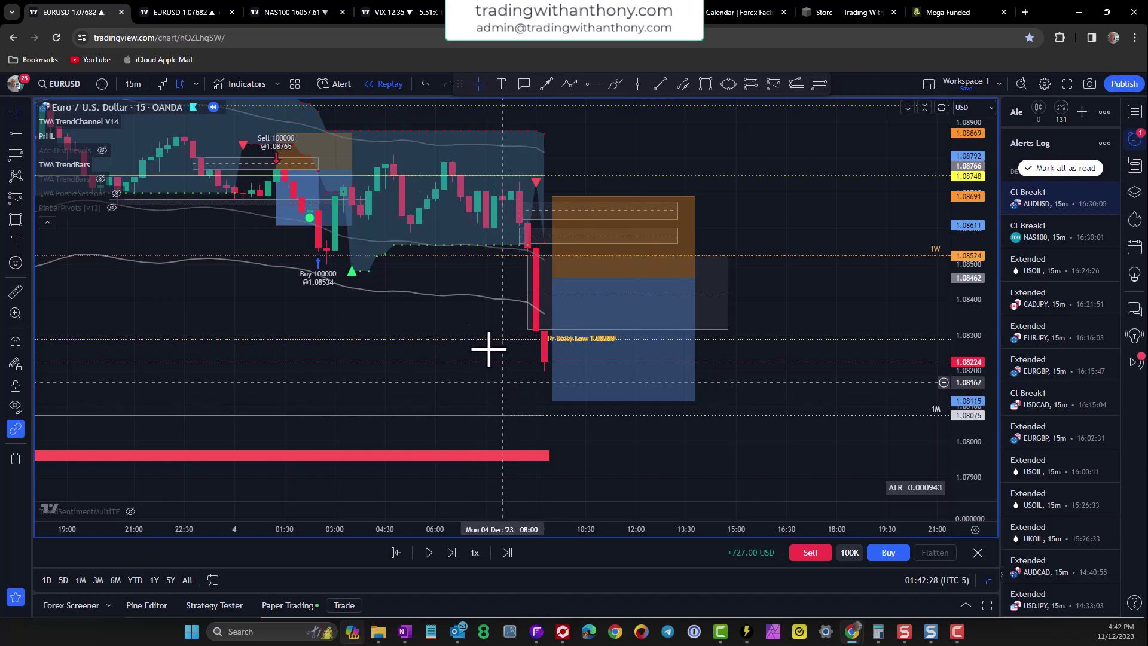
pyautogui.click(429, 552)
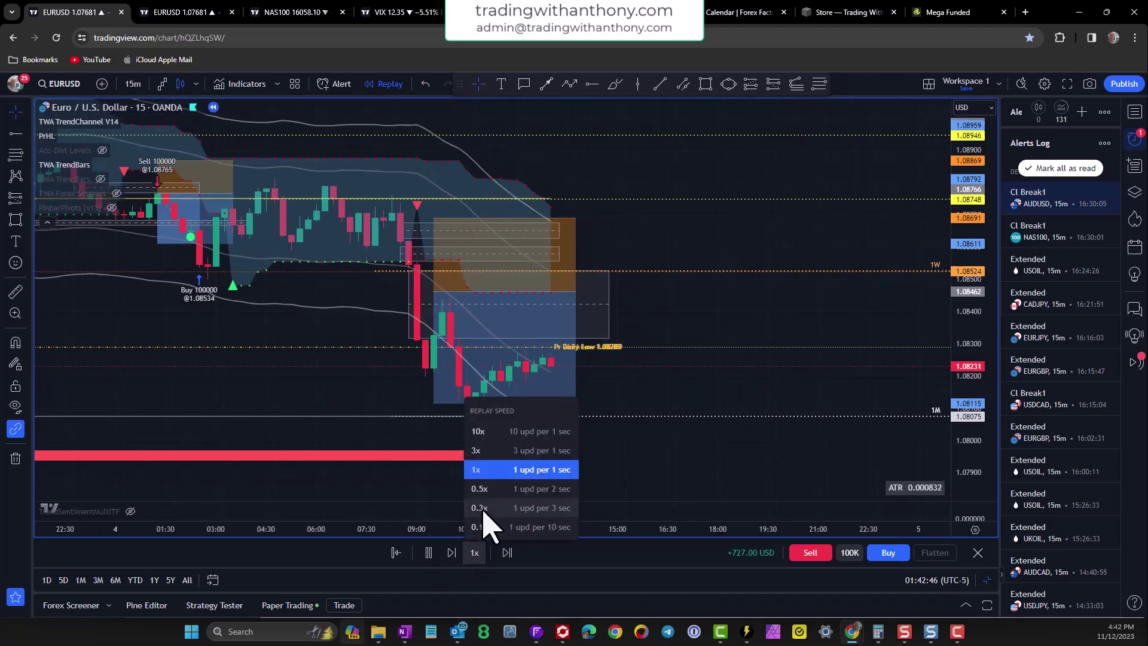
pyautogui.click(476, 450)
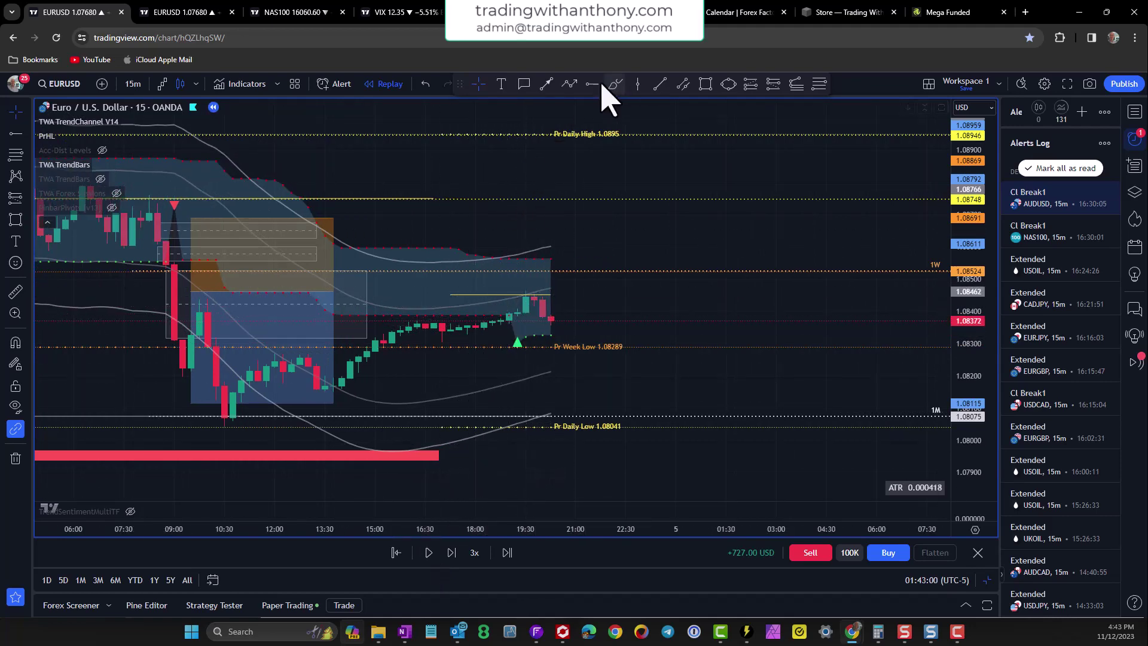
# Step: Draw a horizontal ray at 1.08449 from 19:15 on 4 December and apply the 1D template
pyautogui.doubleClick(512, 295)
pyautogui.click(524, 450)
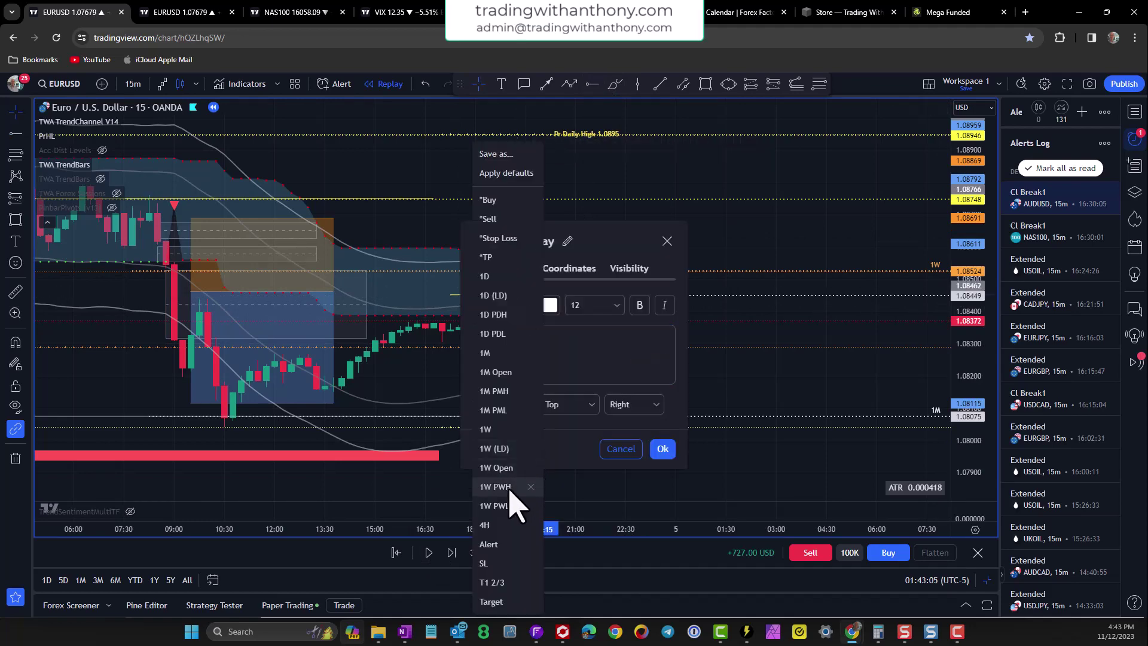
pyautogui.click(485, 276)
pyautogui.click(661, 448)
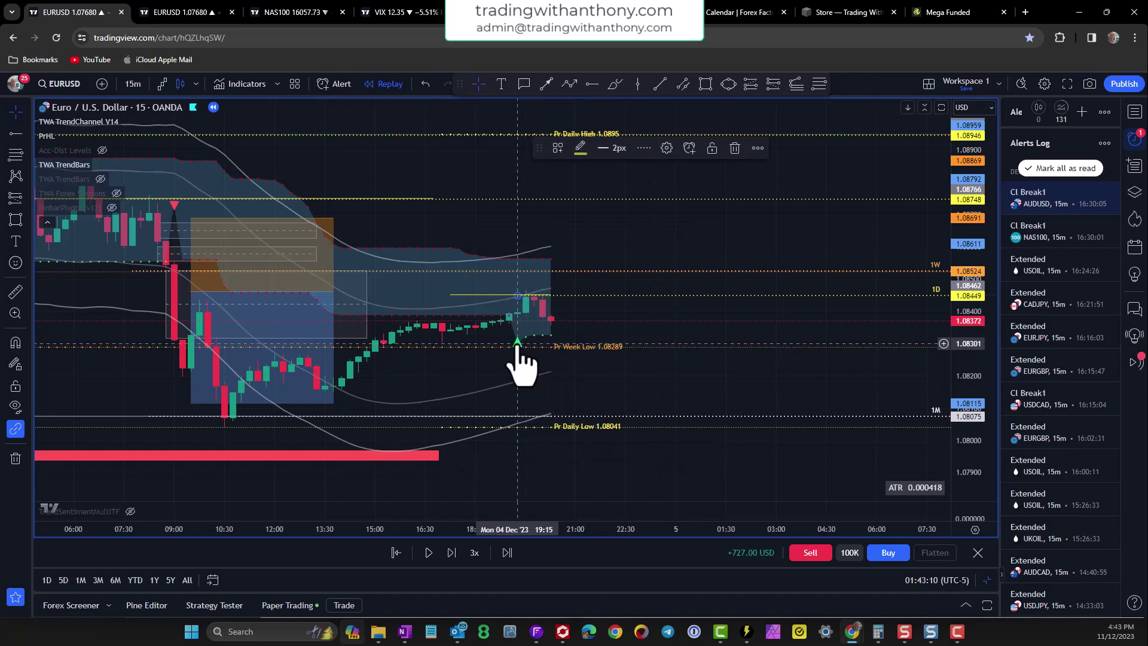
# Step: Play the replay on to about 02:15 on 5 December
pyautogui.scroll(-2, 607, 217)
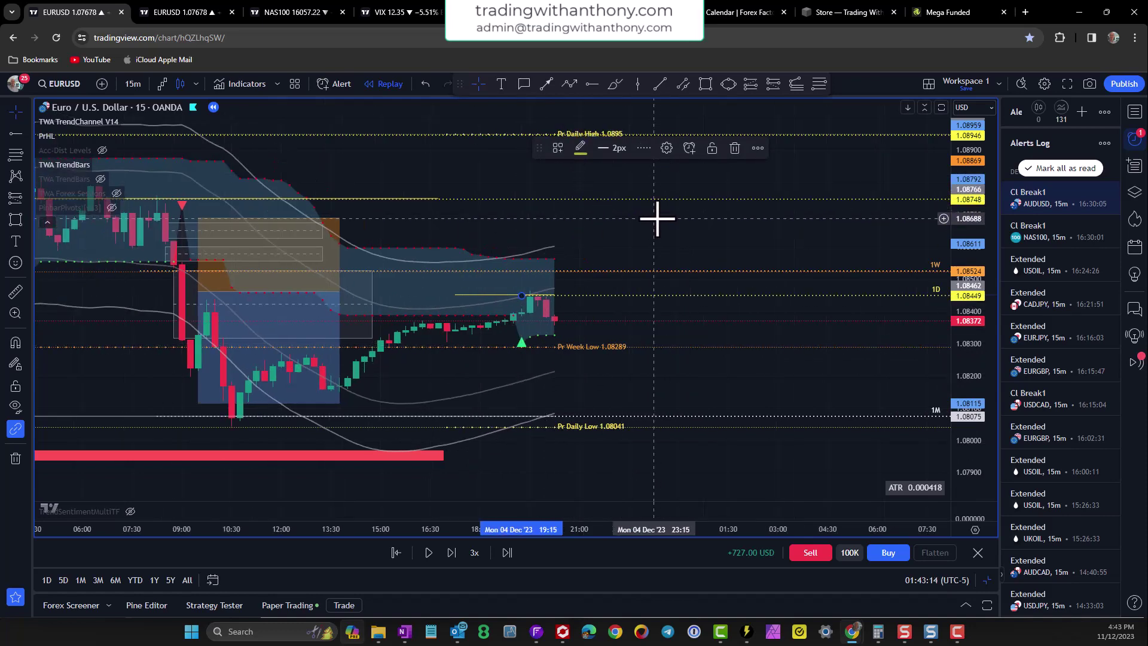
pyautogui.scroll(-1, 648, 229)
pyautogui.moveTo(653, 231)
pyautogui.mouseDown()
pyautogui.moveTo(735, 225)
pyautogui.moveTo(827, 245)
pyautogui.moveTo(710, 237)
pyautogui.mouseUp()
pyautogui.scroll(1, 710, 253)
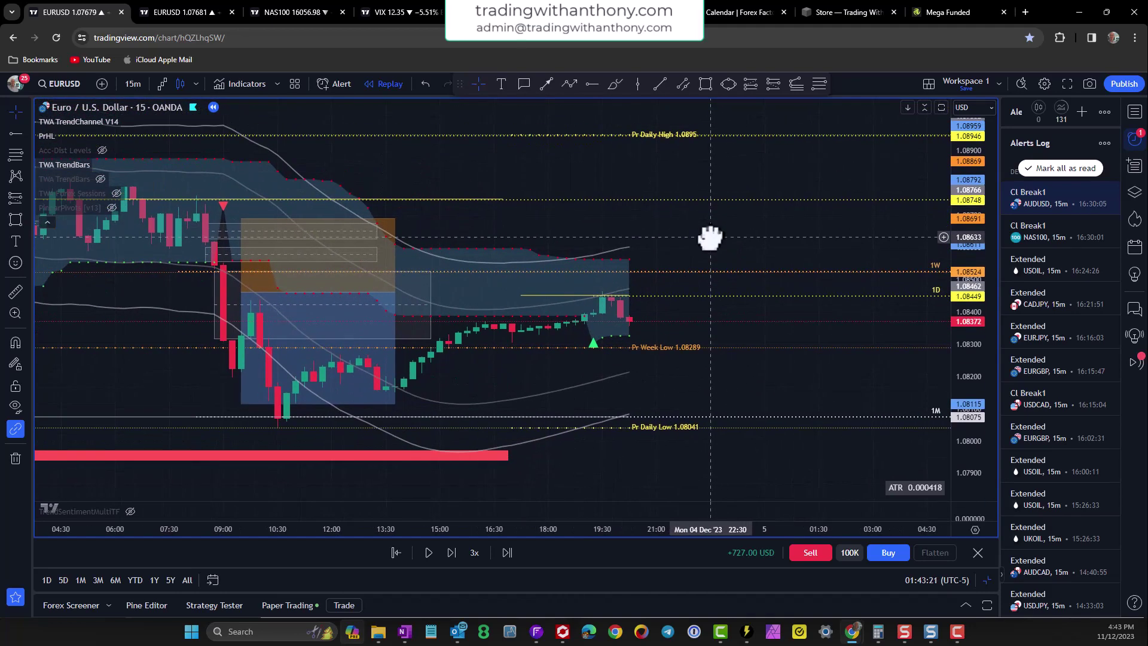
pyautogui.click(428, 553)
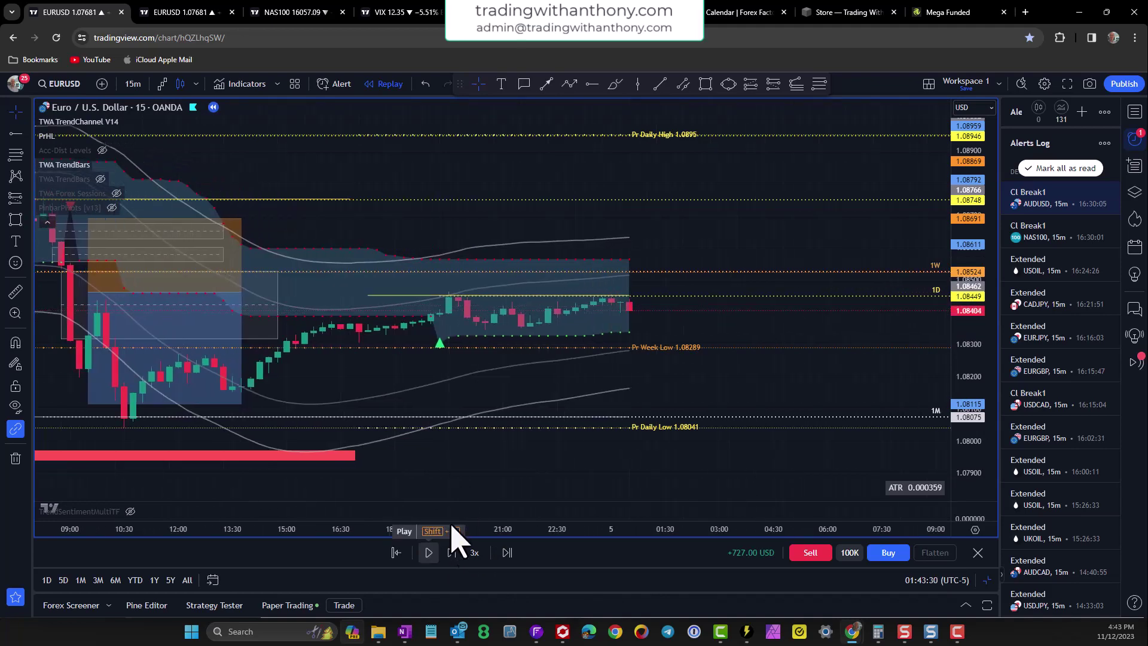
pyautogui.click(428, 554)
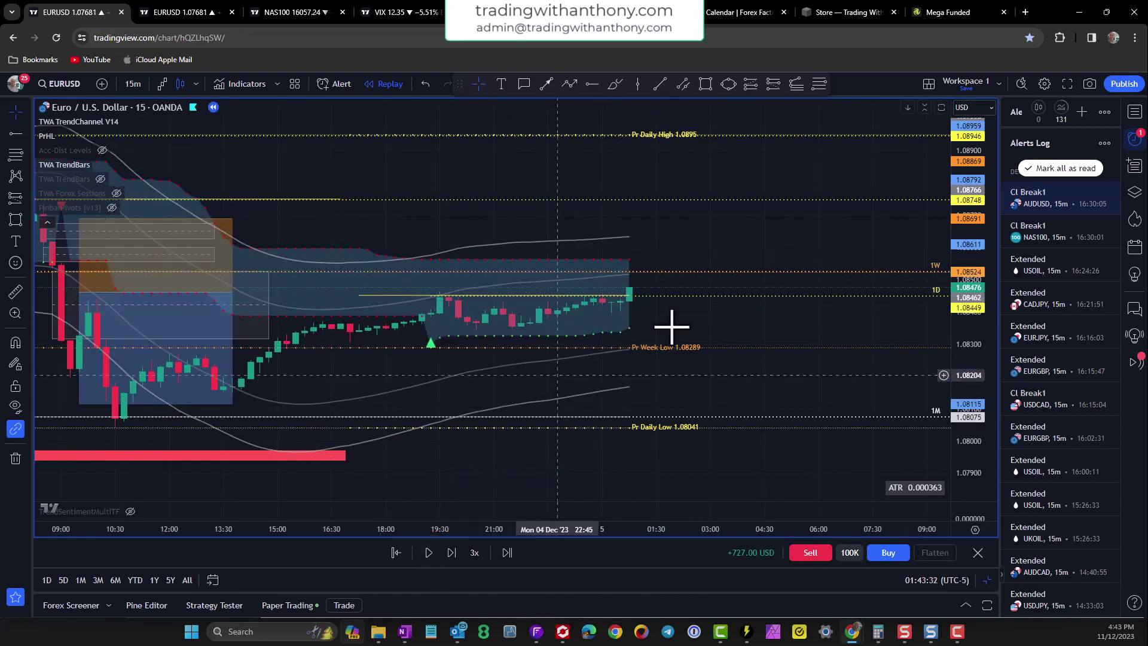
pyautogui.click(428, 554)
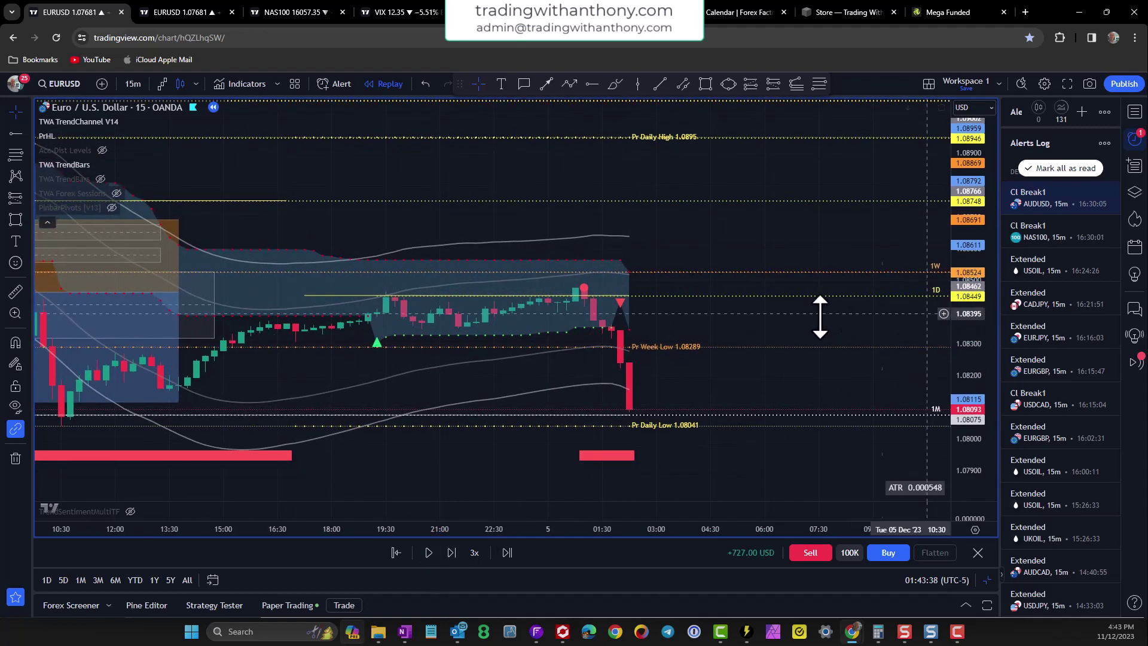
# Step: Draw a rectangle zone starting at 01:00 on 5 December, between 1.08421 and 1.08368
pyautogui.moveTo(819, 317); pyautogui.dragTo(697, 317)
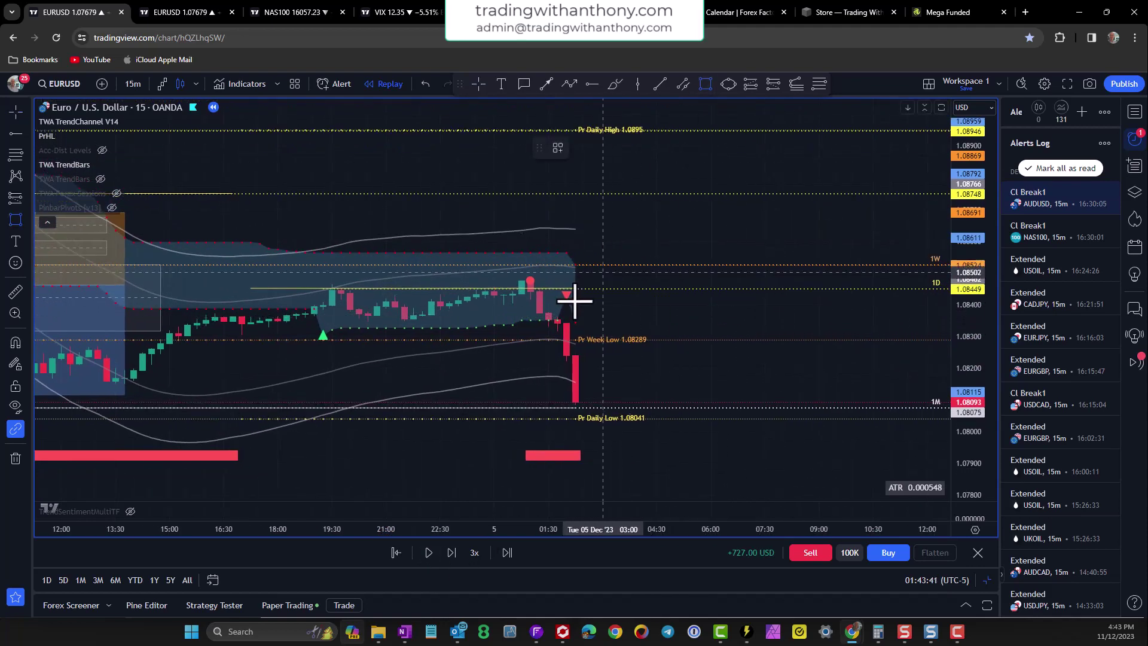
pyautogui.hotkey('alt', 'shift', 'r')
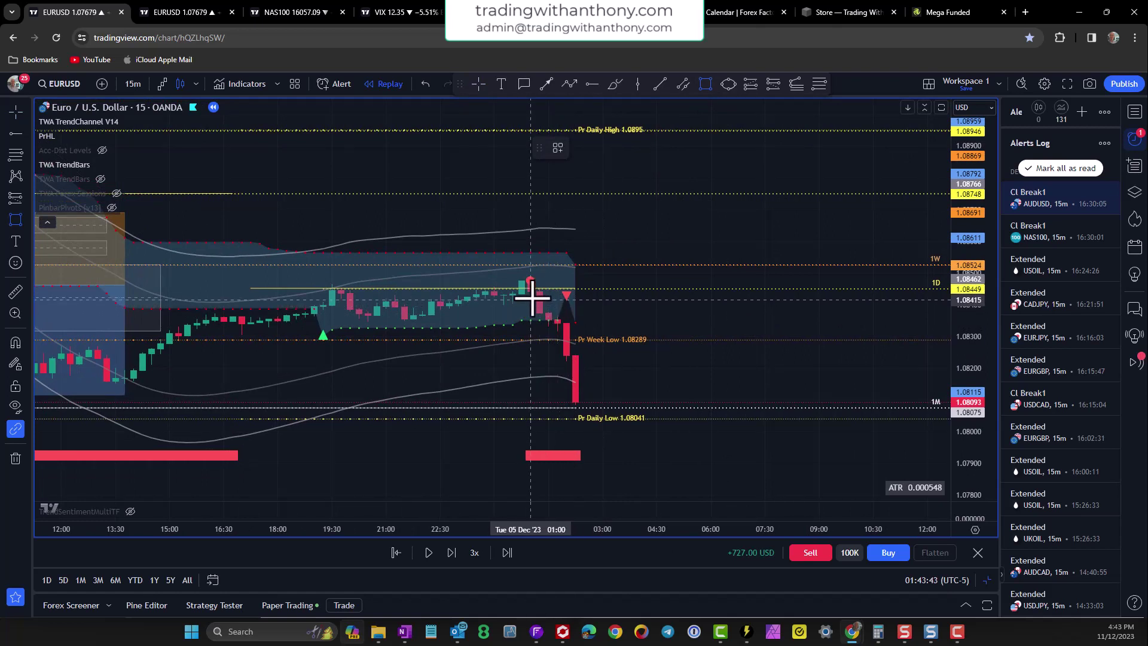
pyautogui.moveTo(532, 297); pyautogui.dragTo(819, 315)
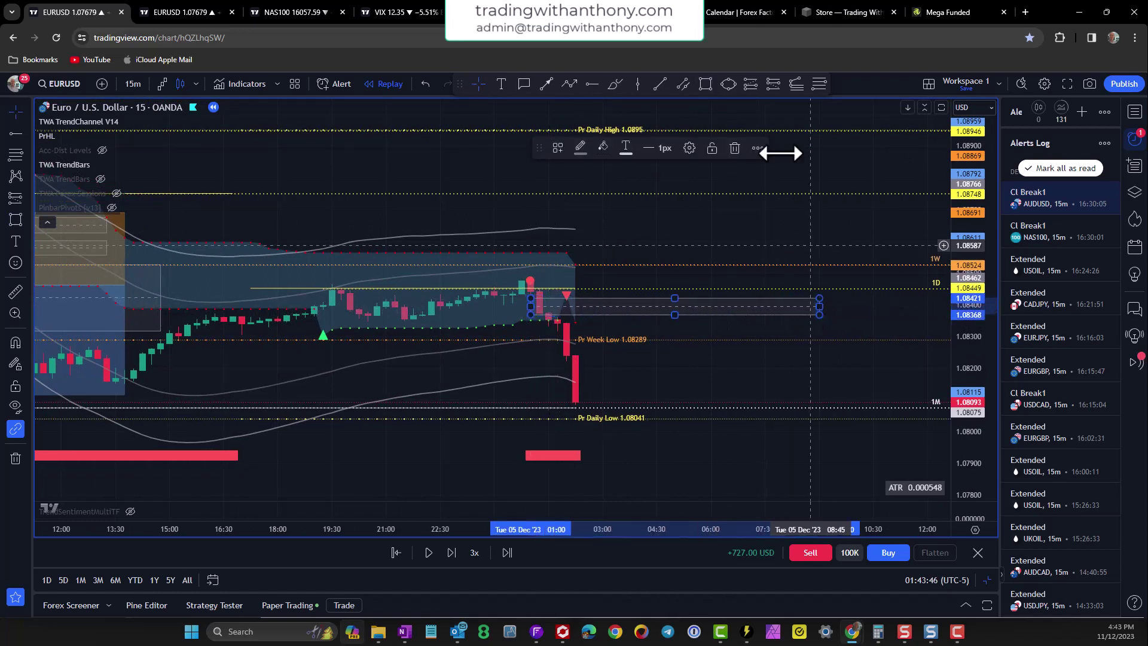
# Step: Draw a short position with entry 1.08363, stop 1.08508 and target 1.08097, and play the replay to about 04:00 on 5 December
pyautogui.click(776, 84)
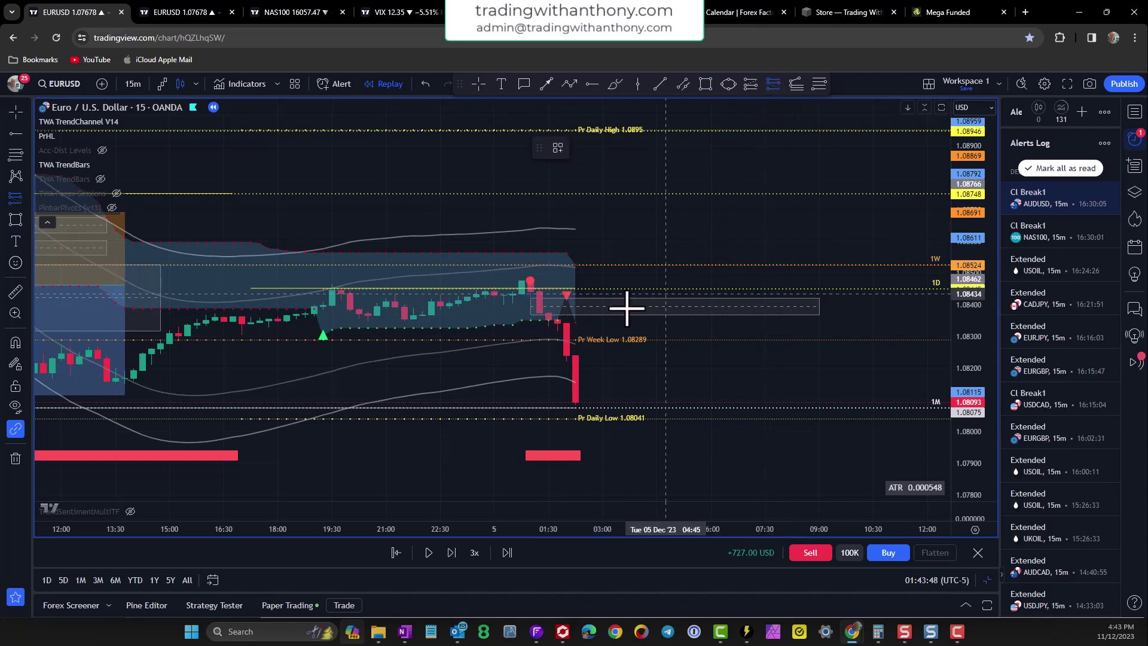
pyautogui.click(589, 315)
pyautogui.moveTo(584, 288); pyautogui.dragTo(584, 271)
pyautogui.moveTo(584, 382)
pyautogui.mouseDown()
pyautogui.moveTo(583, 412)
pyautogui.moveTo(585, 404)
pyautogui.mouseUp()
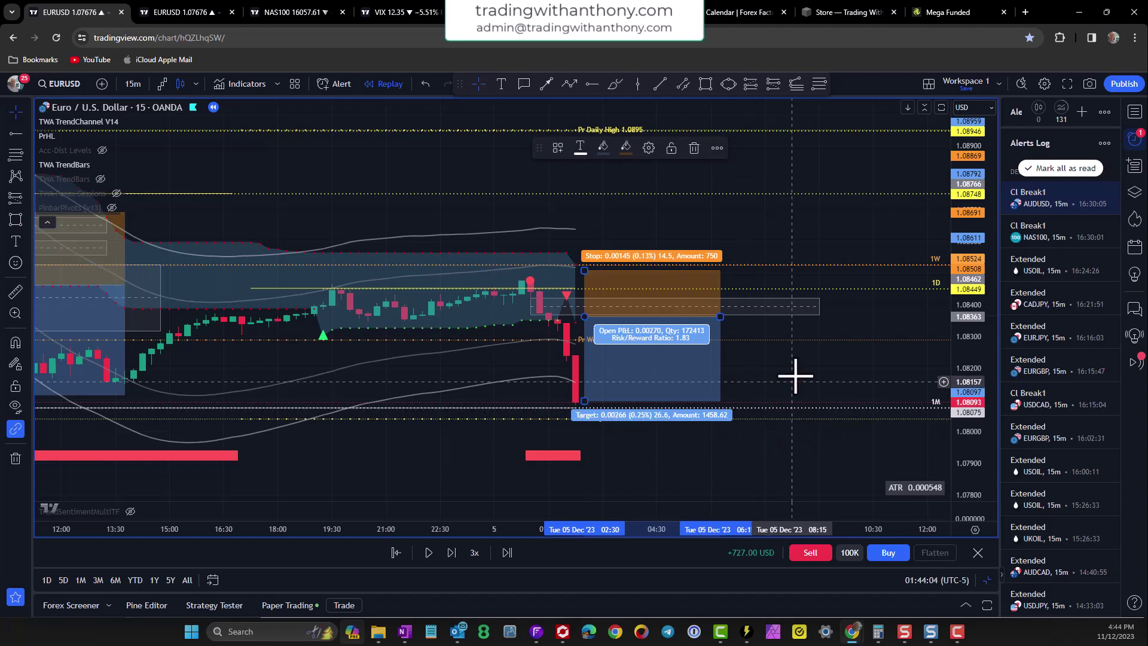
pyautogui.moveTo(795, 375); pyautogui.dragTo(787, 374)
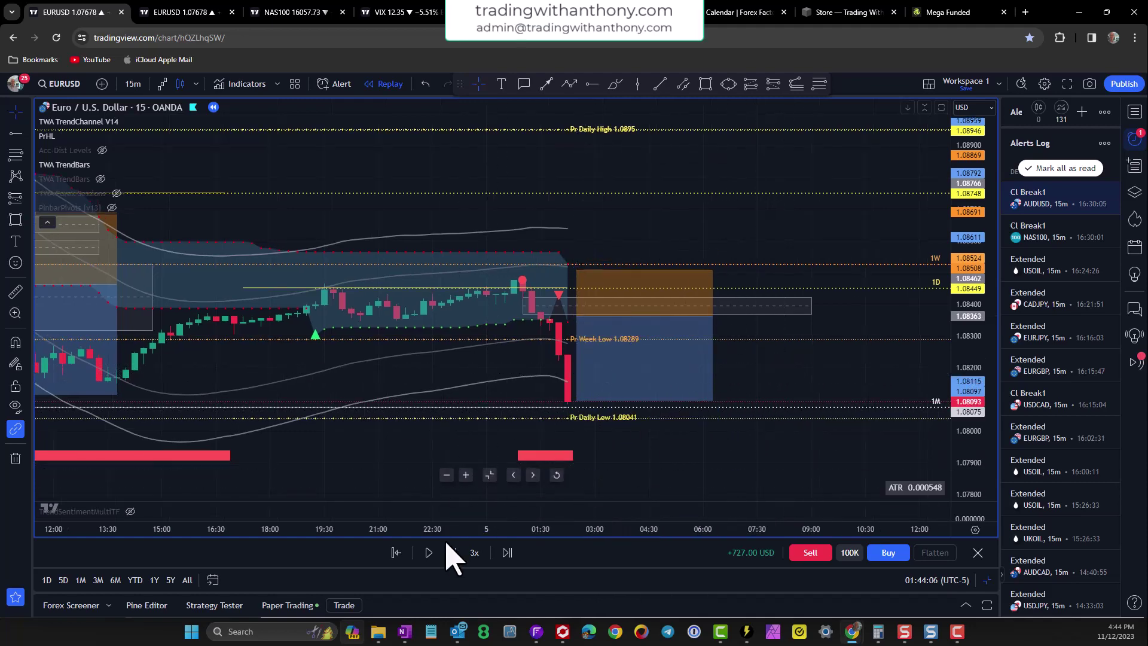
pyautogui.click(428, 552)
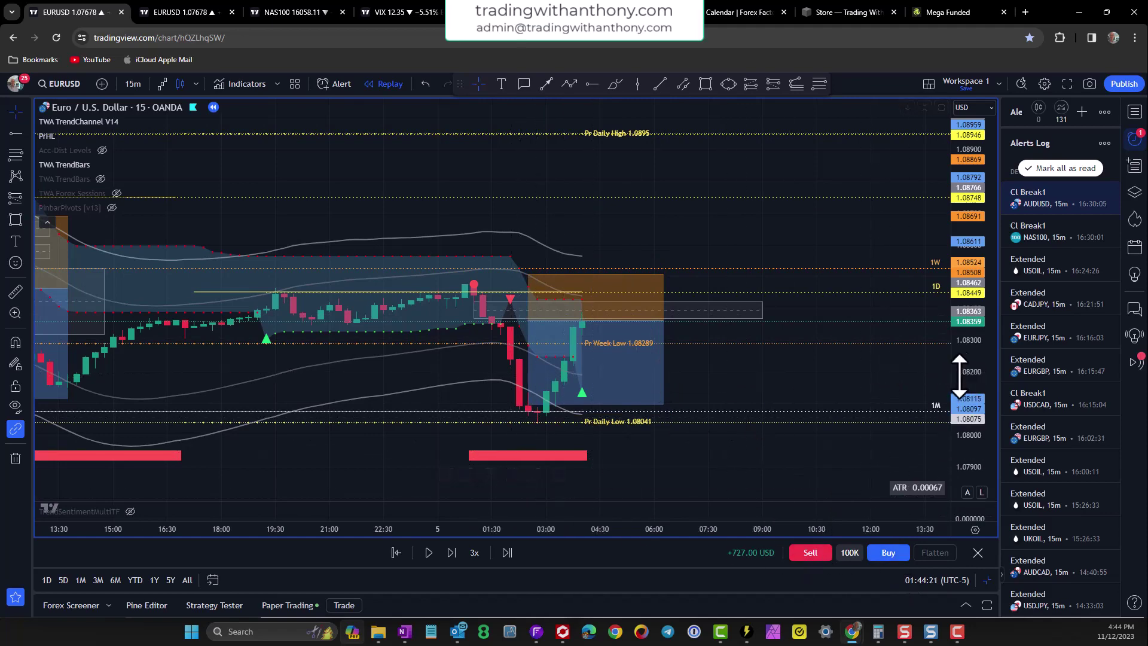
# Step: Sell 100K EURUSD in the replay with the take profit at 1.08078 and the stop loss at 1.08493
pyautogui.moveTo(796, 381); pyautogui.dragTo(776, 341)
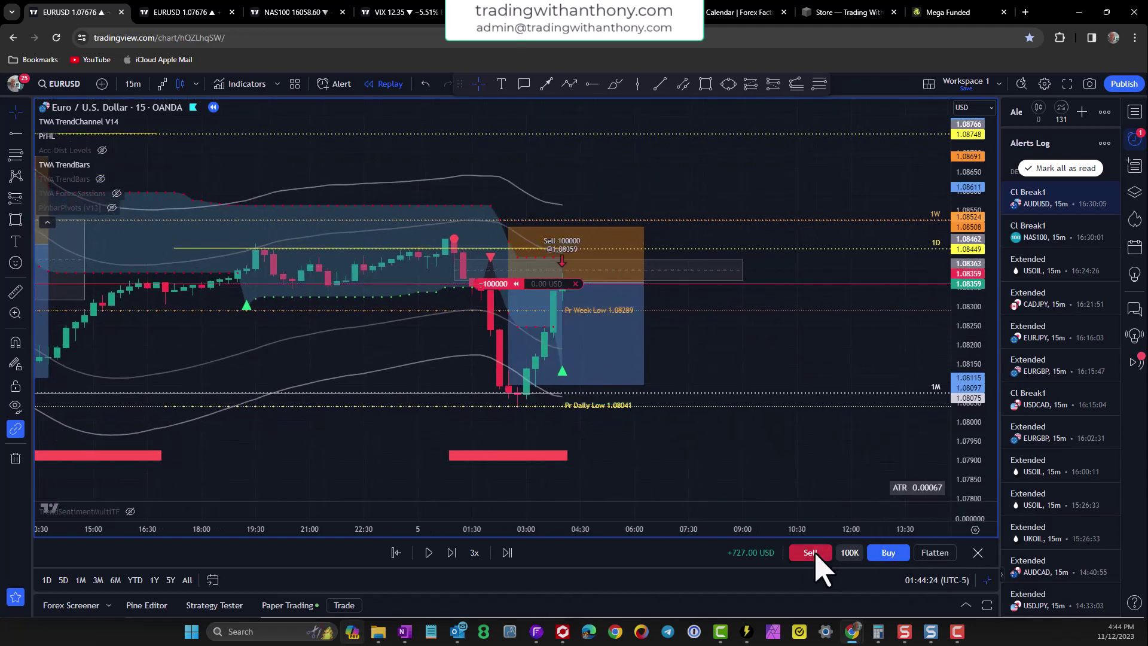
pyautogui.moveTo(458, 284); pyautogui.dragTo(466, 392)
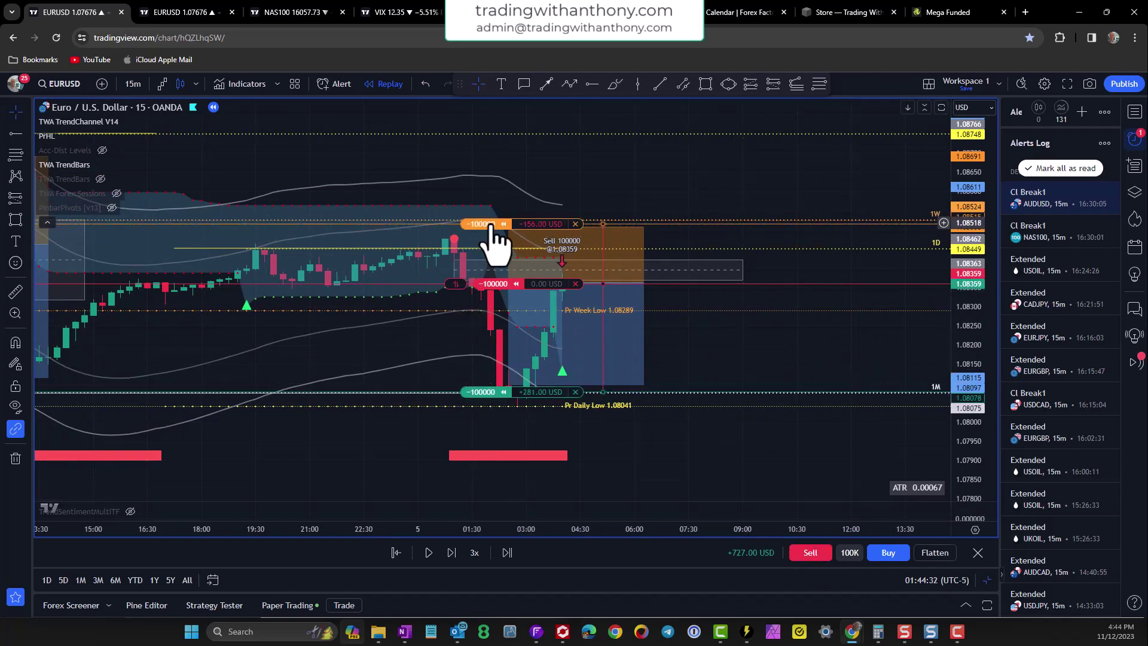
pyautogui.moveTo(491, 225); pyautogui.dragTo(495, 233)
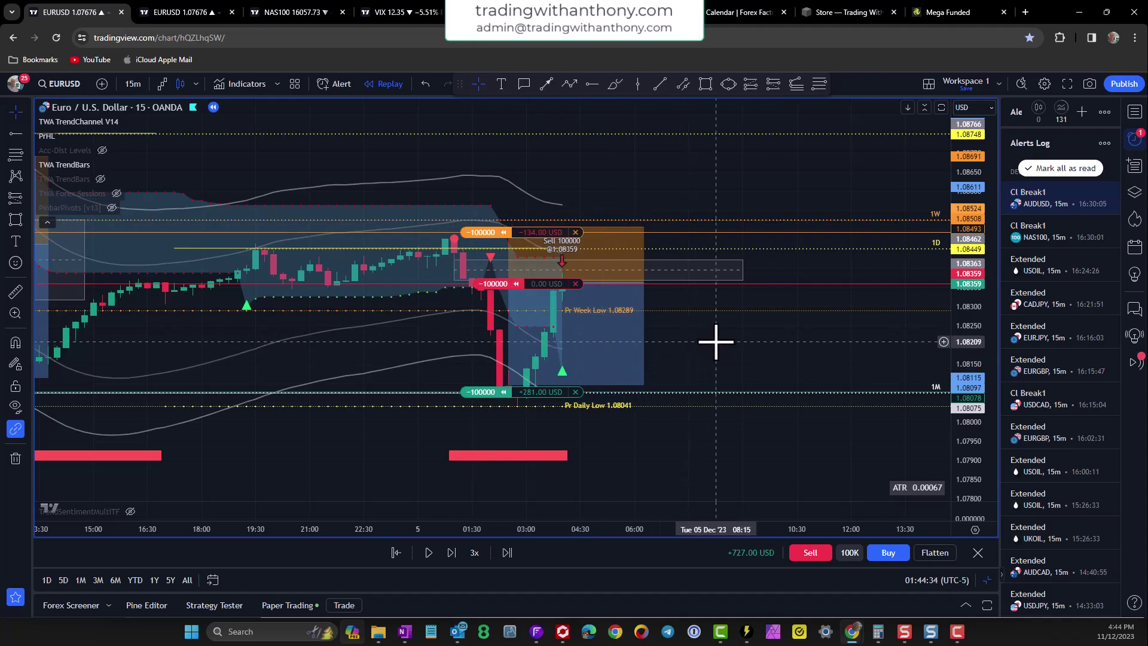
# Step: Lower the stop level of the short position drawing to 1.08492, in line with the trade's stop loss
pyautogui.click(625, 245)
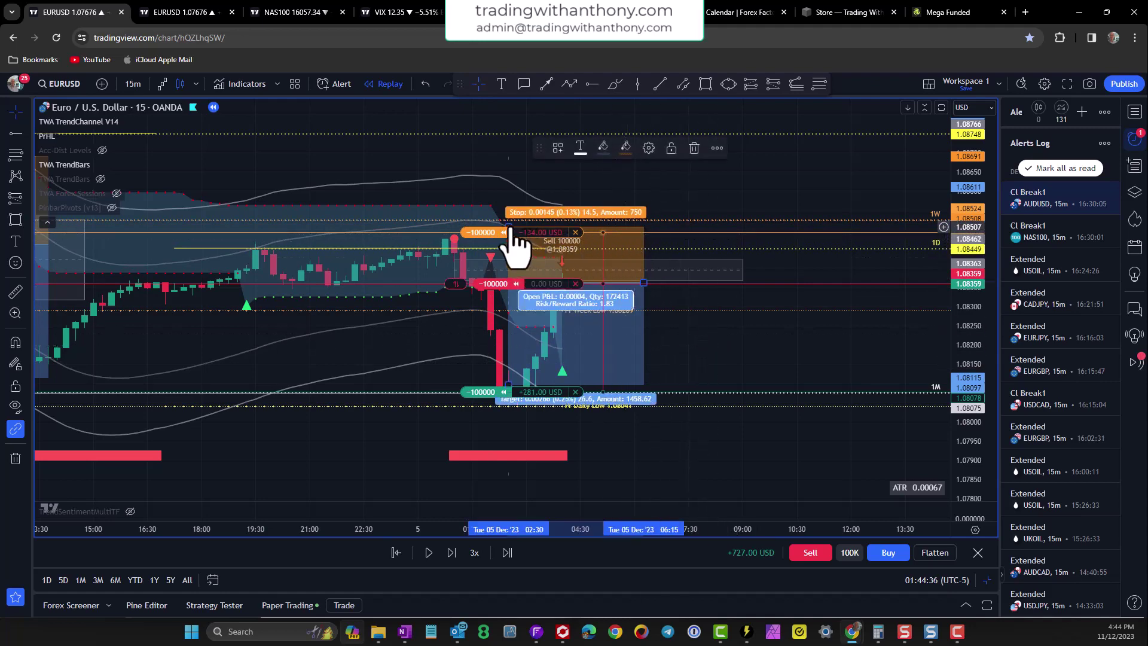
pyautogui.moveTo(509, 224); pyautogui.dragTo(509, 231)
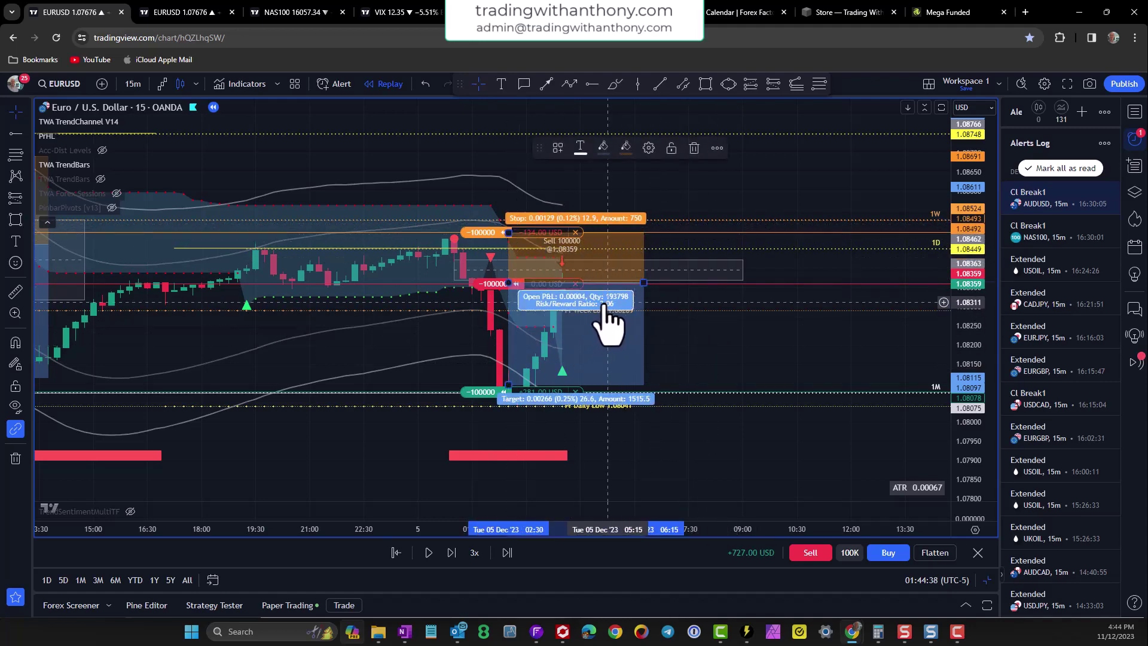
pyautogui.click(697, 328)
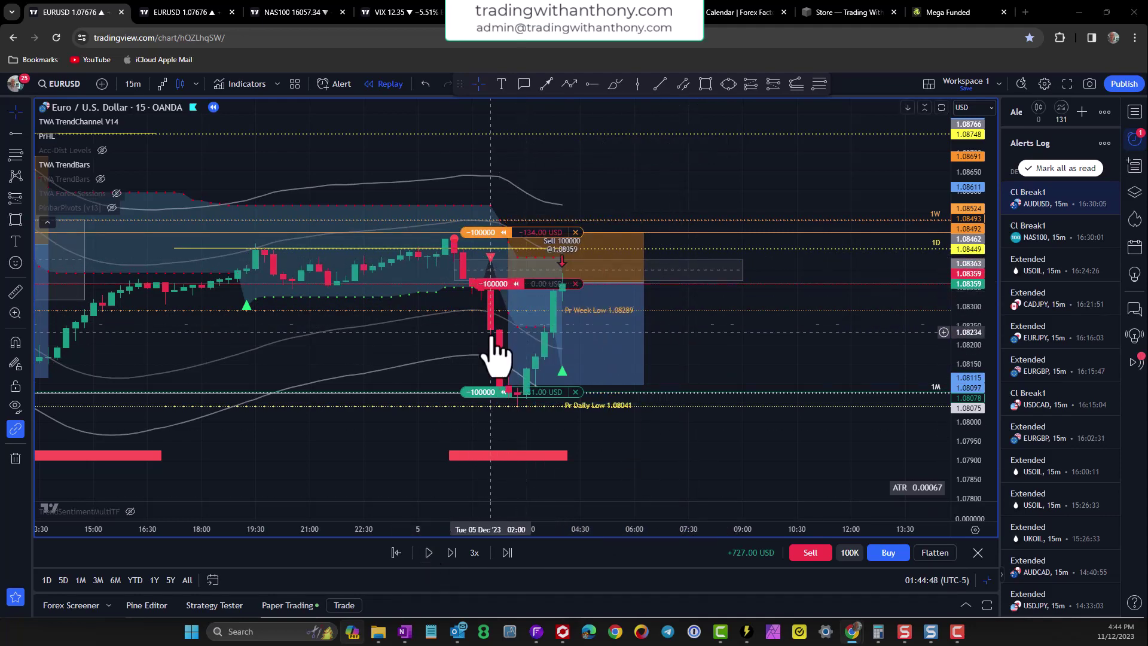
# Step: Play the replay on to about 07:00 on 5 December
pyautogui.click(428, 552)
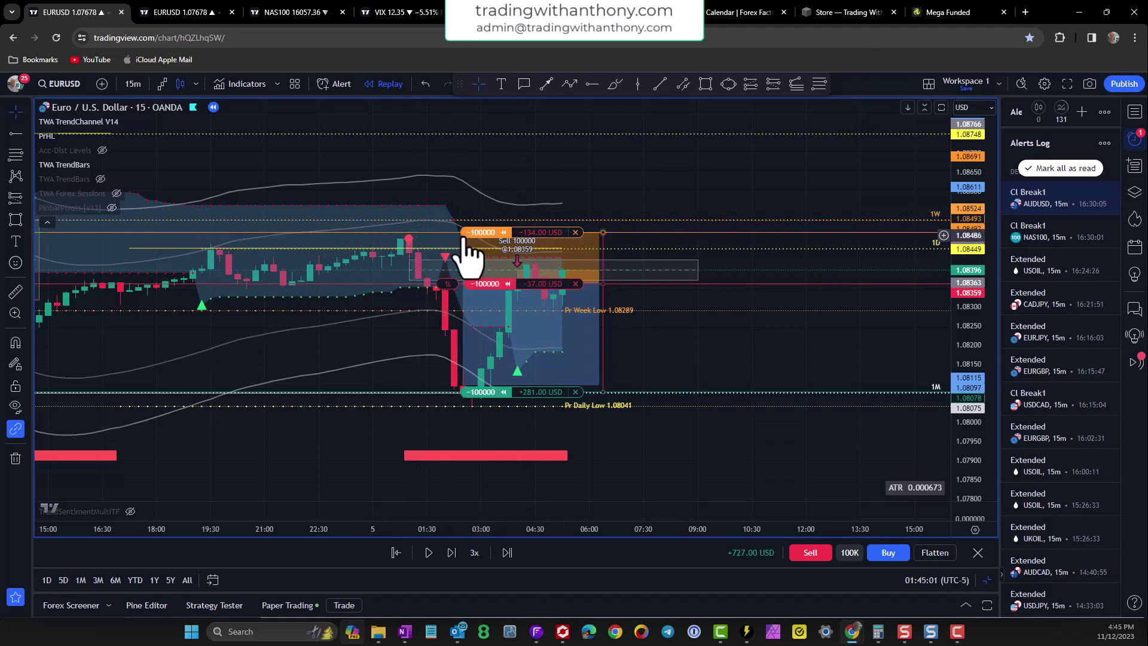
pyautogui.scroll(-3, 969, 373)
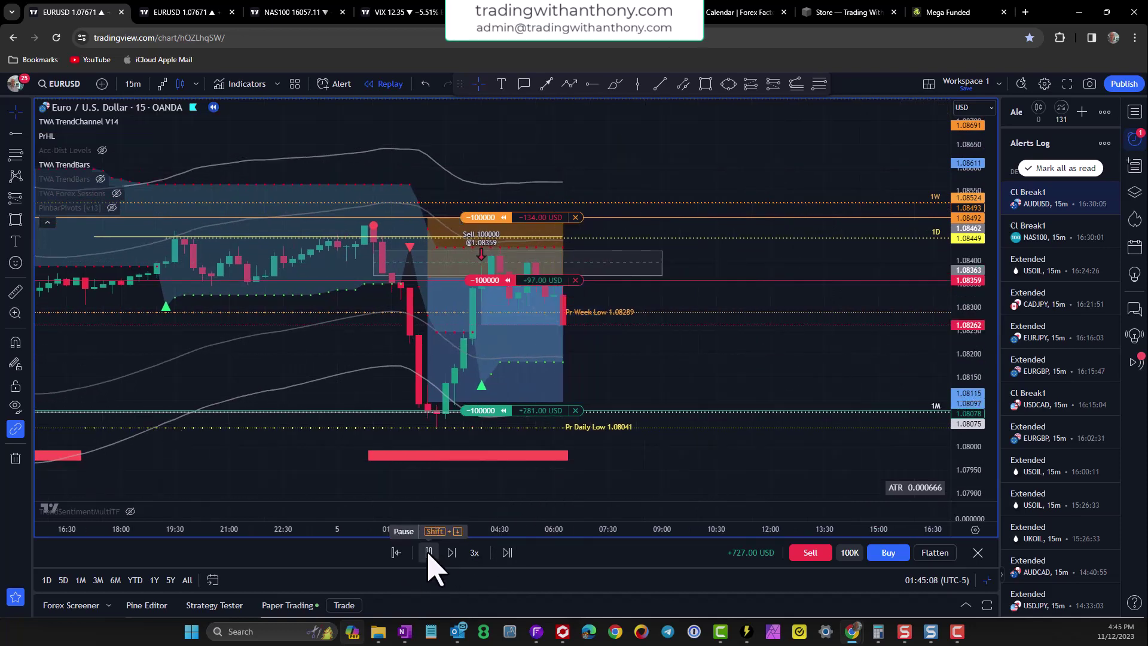
pyautogui.click(429, 552)
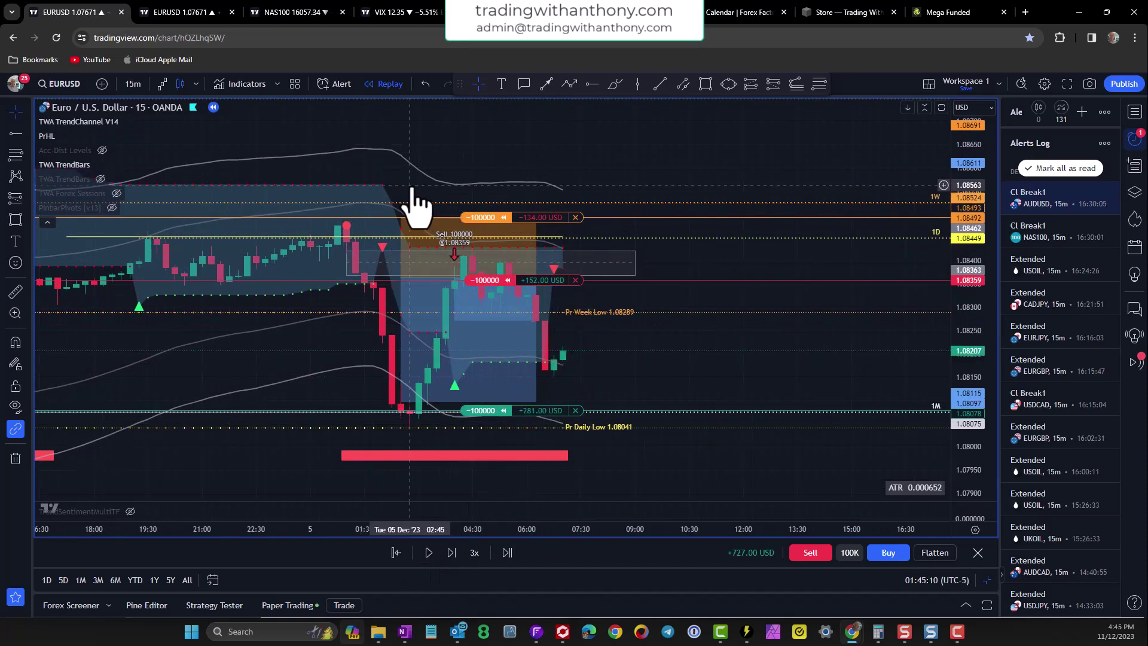
# Step: Show the hidden Acc-Dist Levels indicator and stretch the price scale around the open trade
pyautogui.moveTo(79, 153)
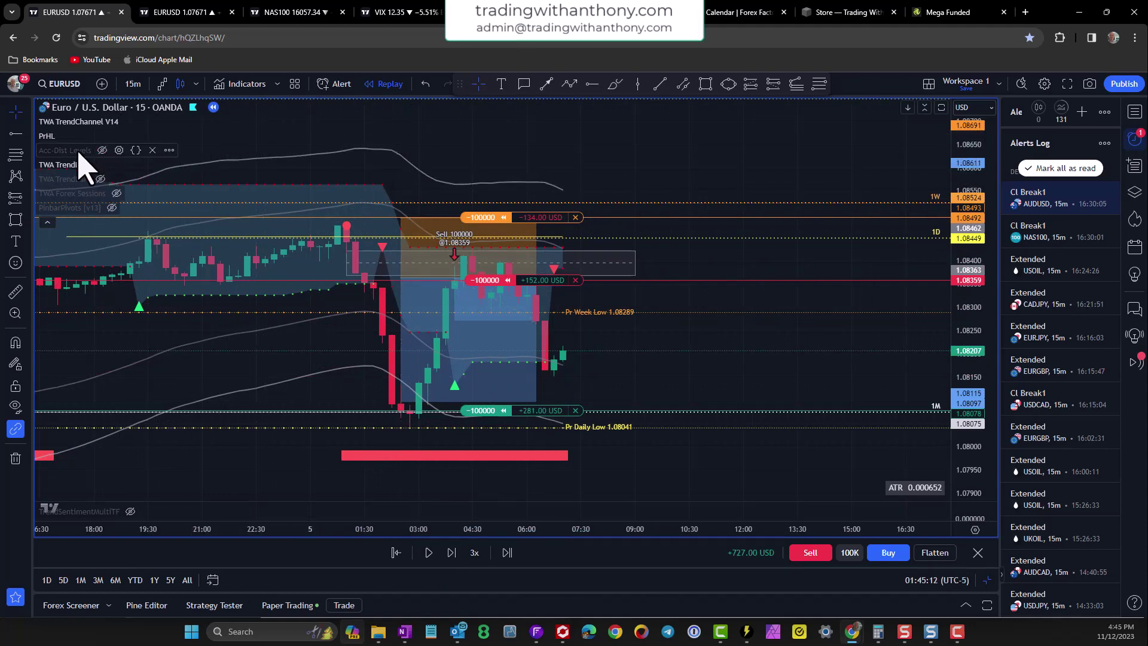
pyautogui.click(102, 150)
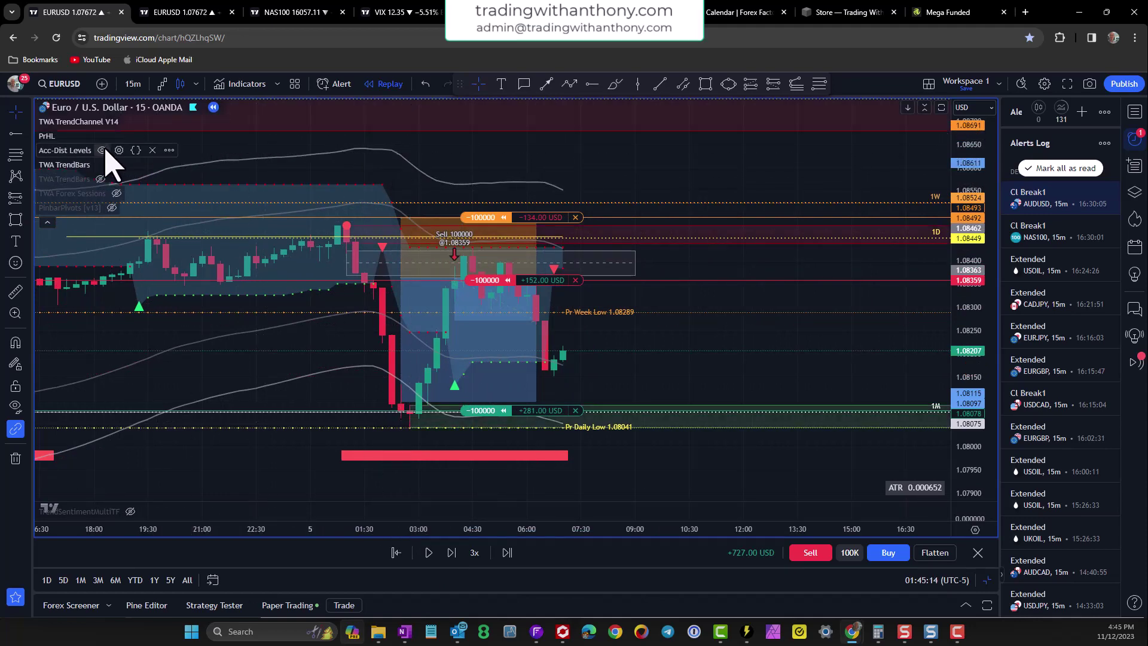
pyautogui.moveTo(960, 325); pyautogui.dragTo(902, 293)
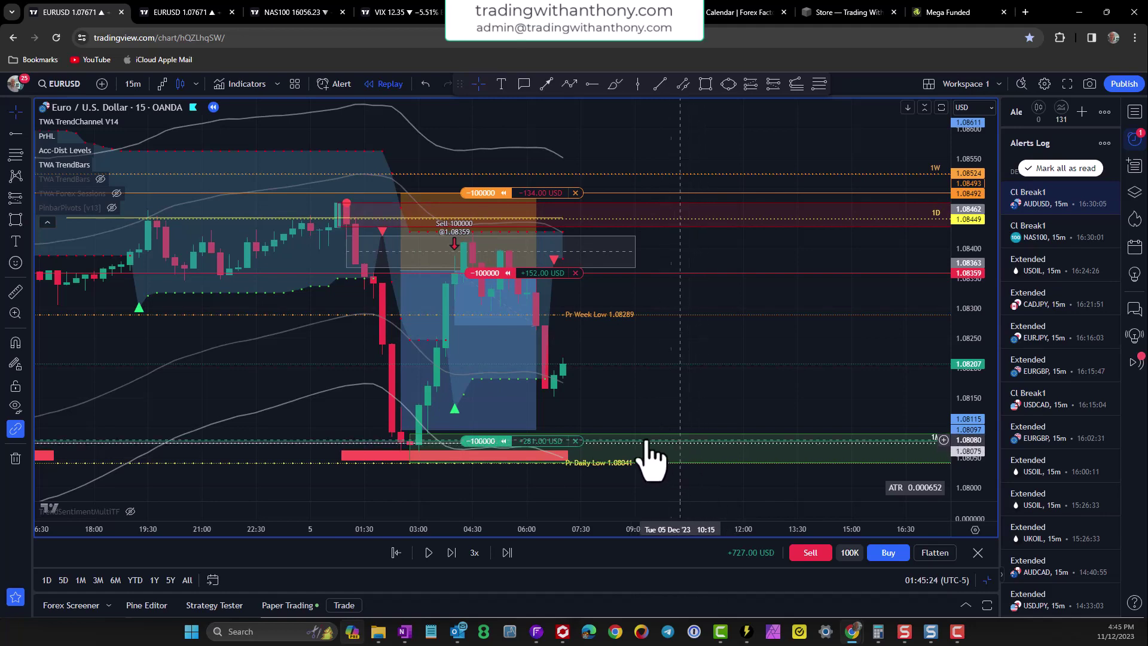
pyautogui.moveTo(695, 402); pyautogui.dragTo(692, 398)
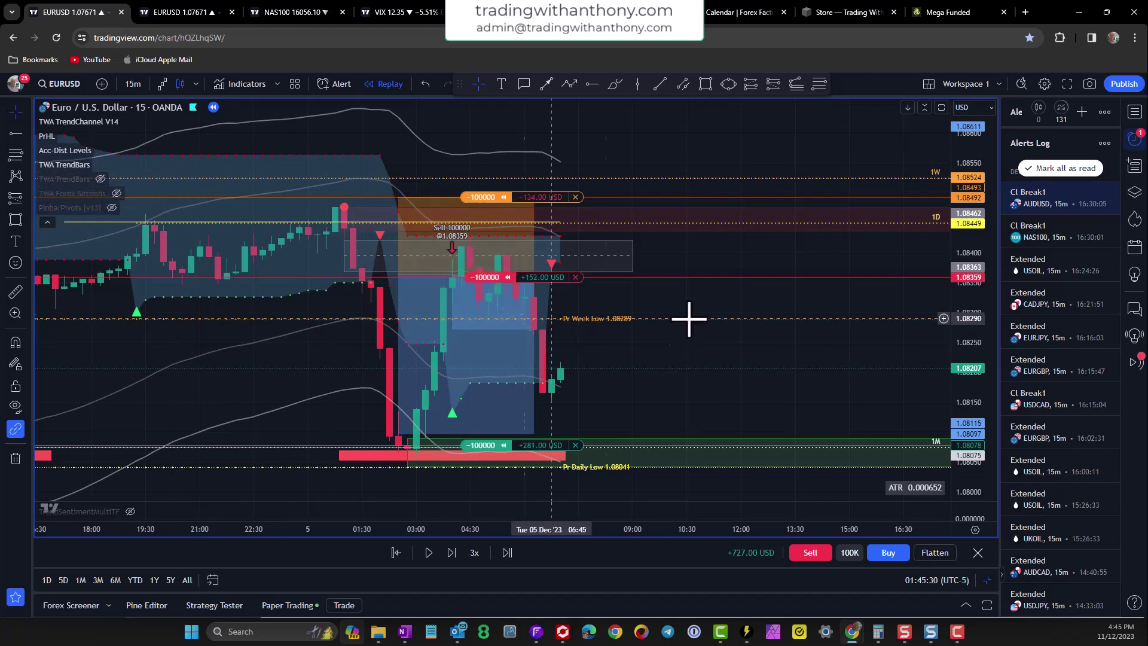
# Step: Play the replay on to about 09:15 on 5 December
pyautogui.click(429, 556)
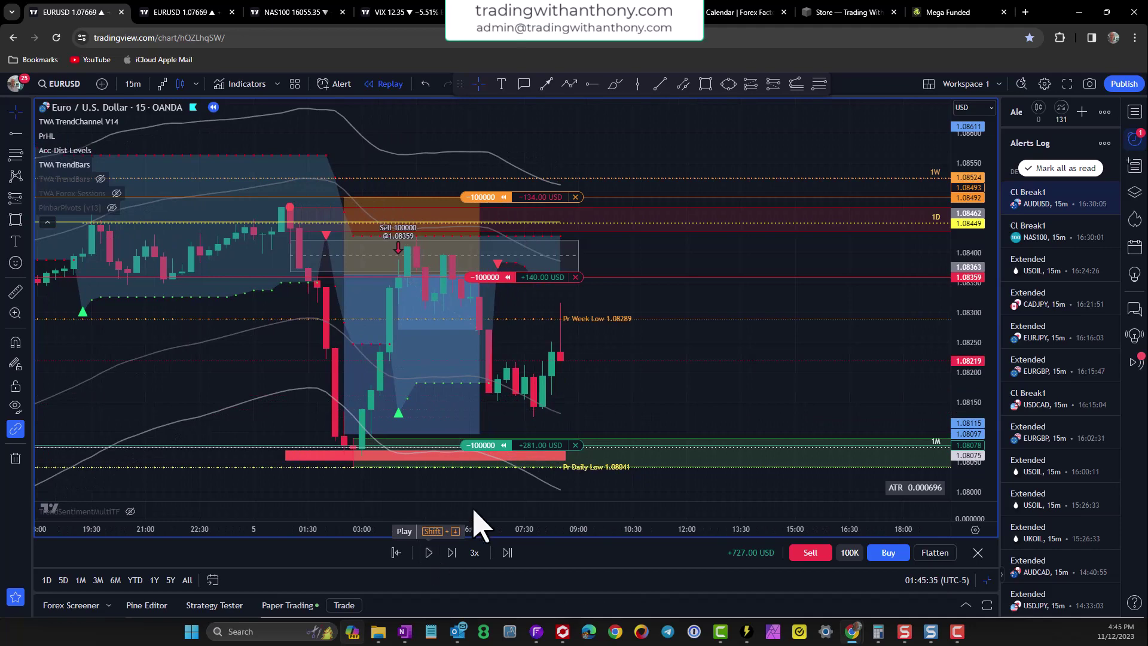
pyautogui.scroll(-2, 833, 389)
pyautogui.moveTo(832, 389); pyautogui.dragTo(774, 365)
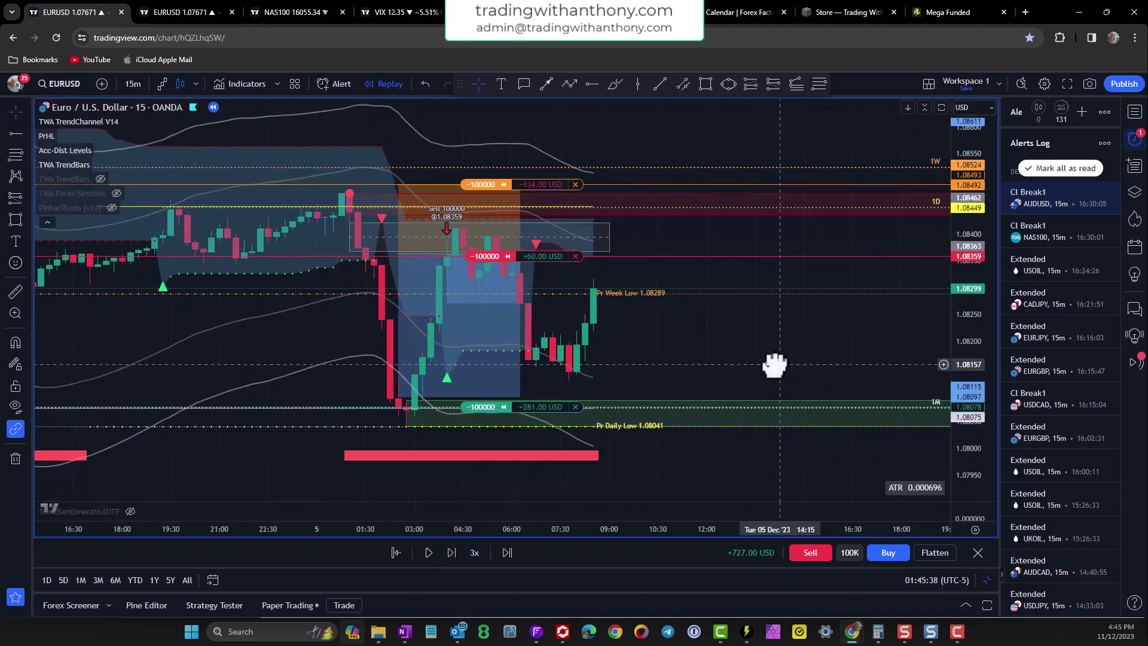
pyautogui.click(428, 555)
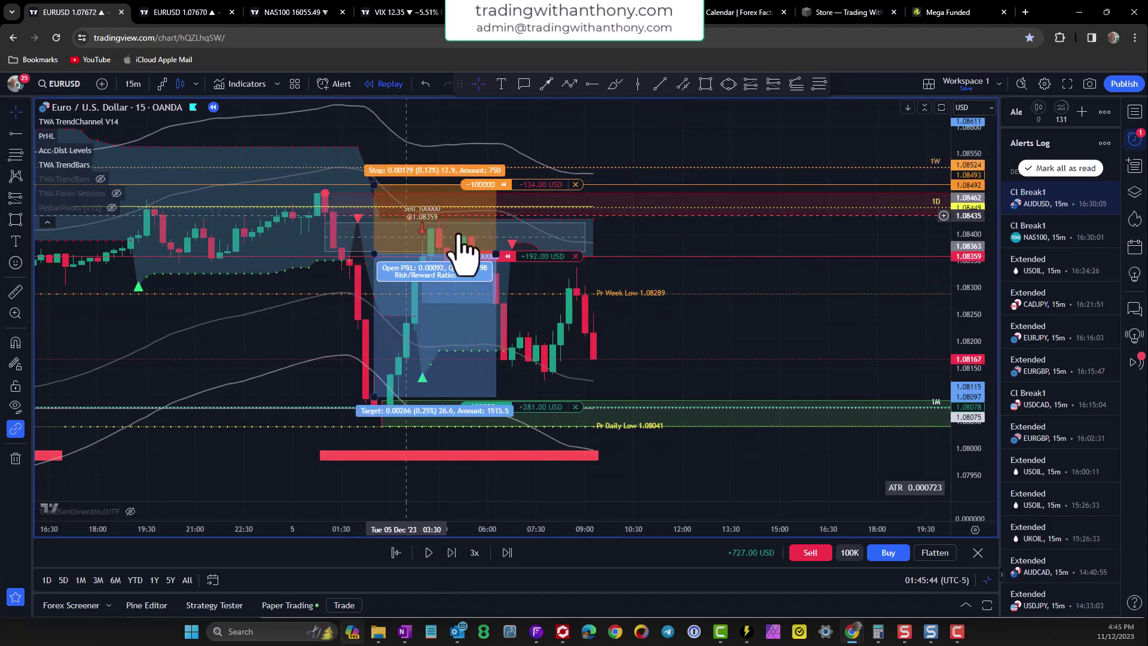
# Step: Draw a path along the swings from the 01:00 high through the 02:45 low, 04:30, 06:30 and 08:45, ending at about 1.0798
pyautogui.moveTo(722, 281); pyautogui.dragTo(747, 286)
pyautogui.click(569, 83)
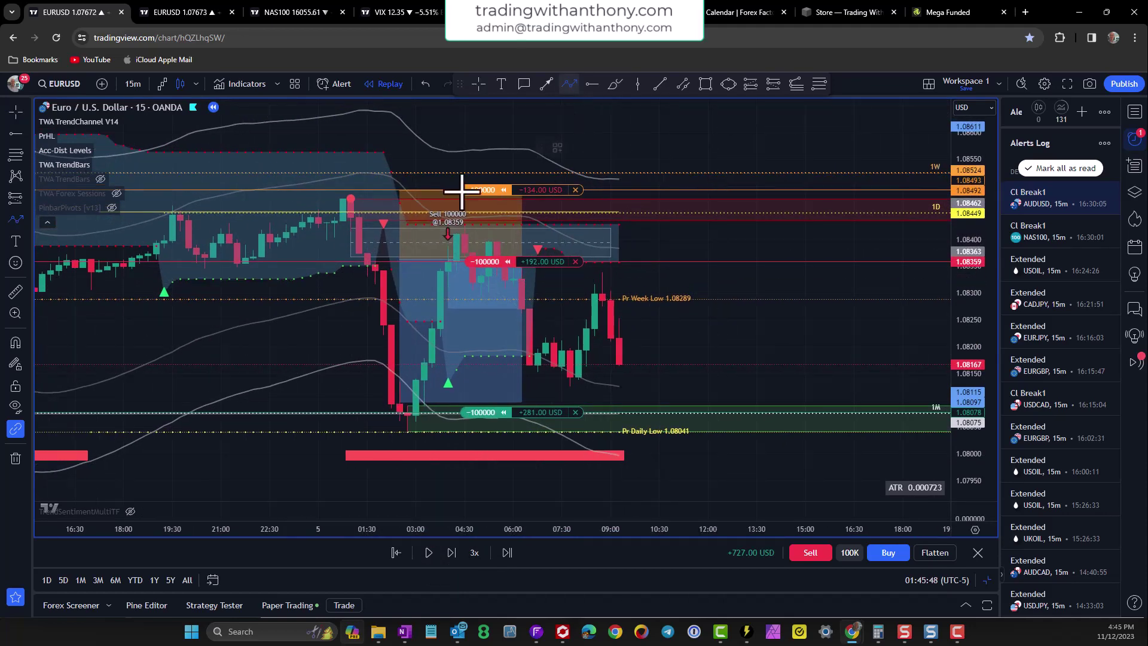
pyautogui.click(344, 199)
pyautogui.click(407, 424)
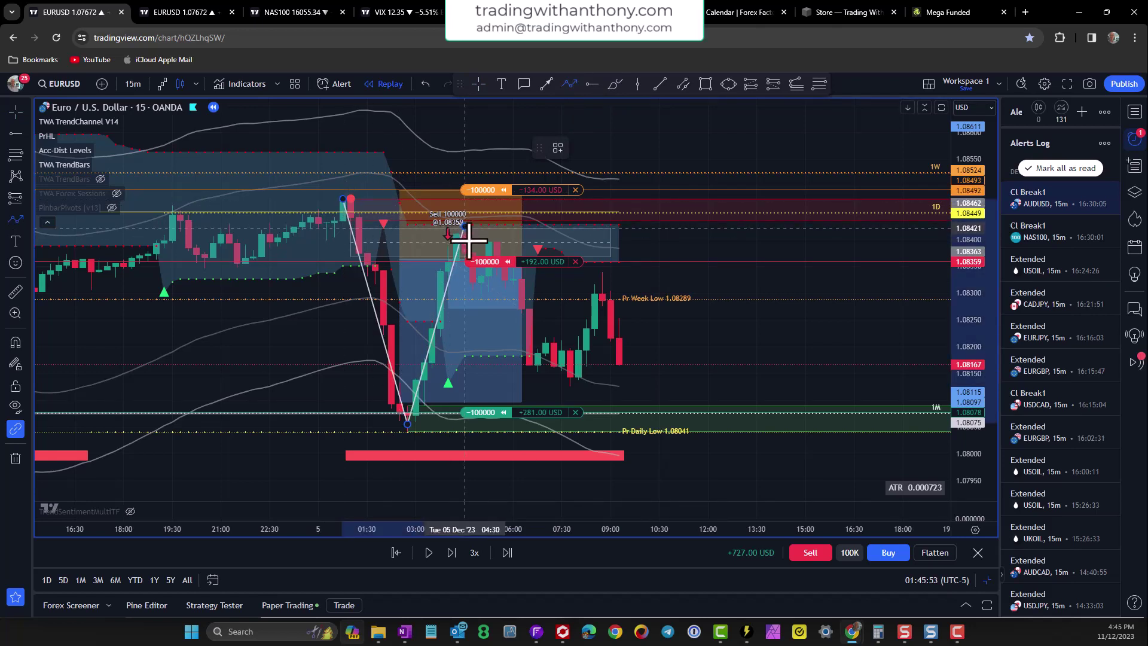
pyautogui.click(468, 239)
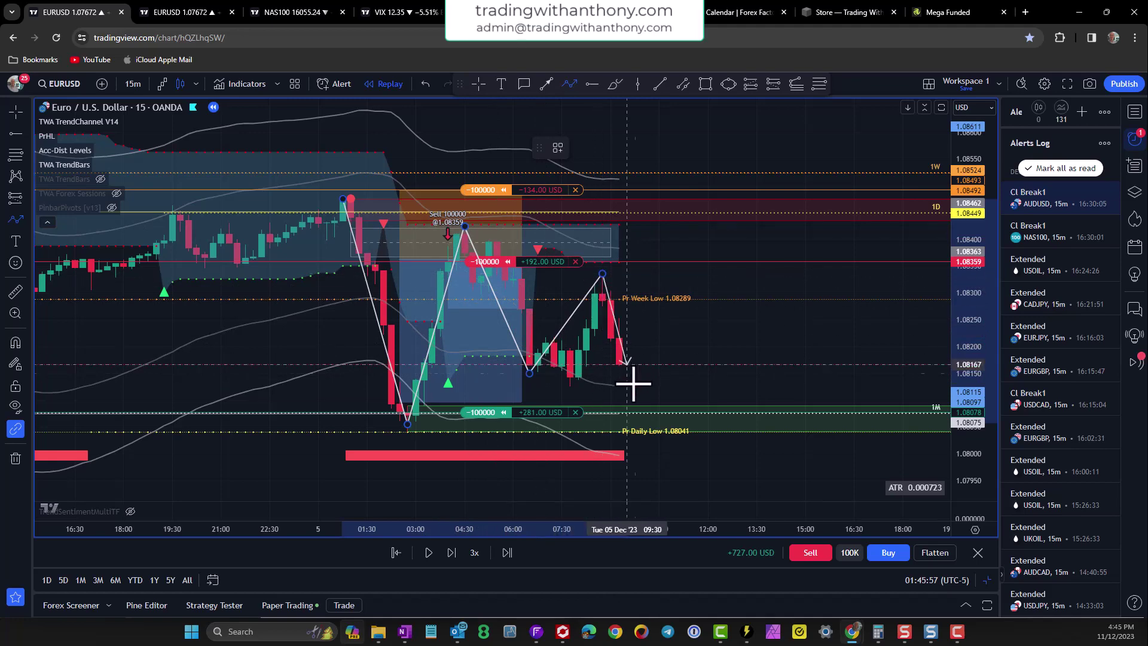
pyautogui.click(683, 465)
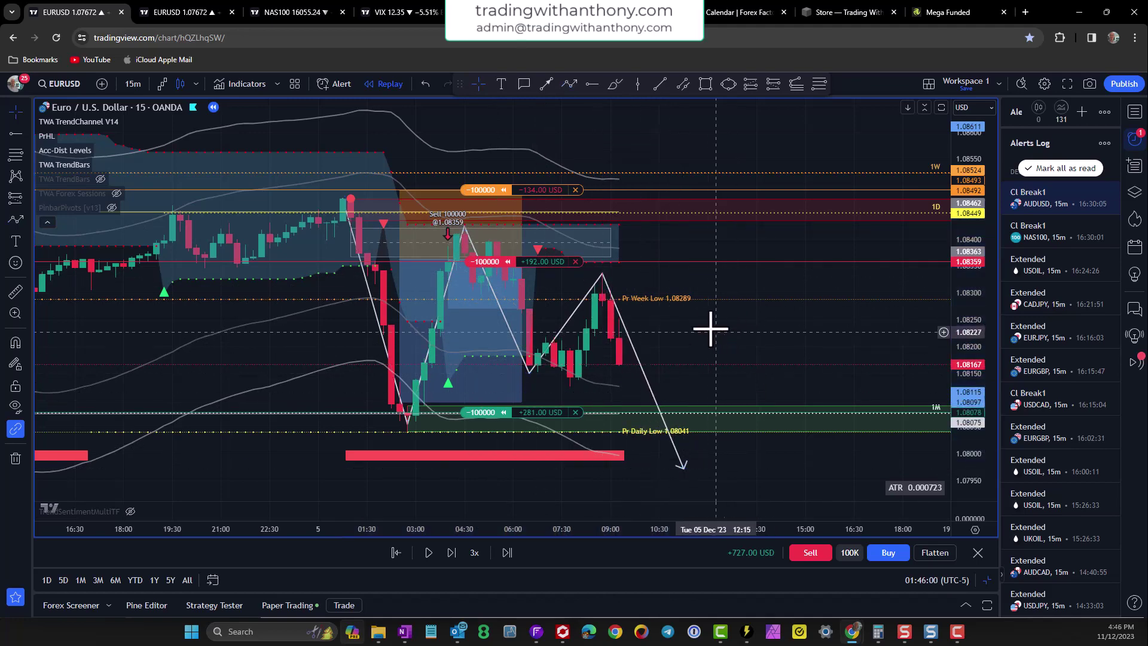
# Step: Draw a rectangle zone from 06:00 to 12:15 between about 1.0832 and 1.0827, and circle the red sell marker above it
pyautogui.moveTo(699, 308); pyautogui.dragTo(615, 264)
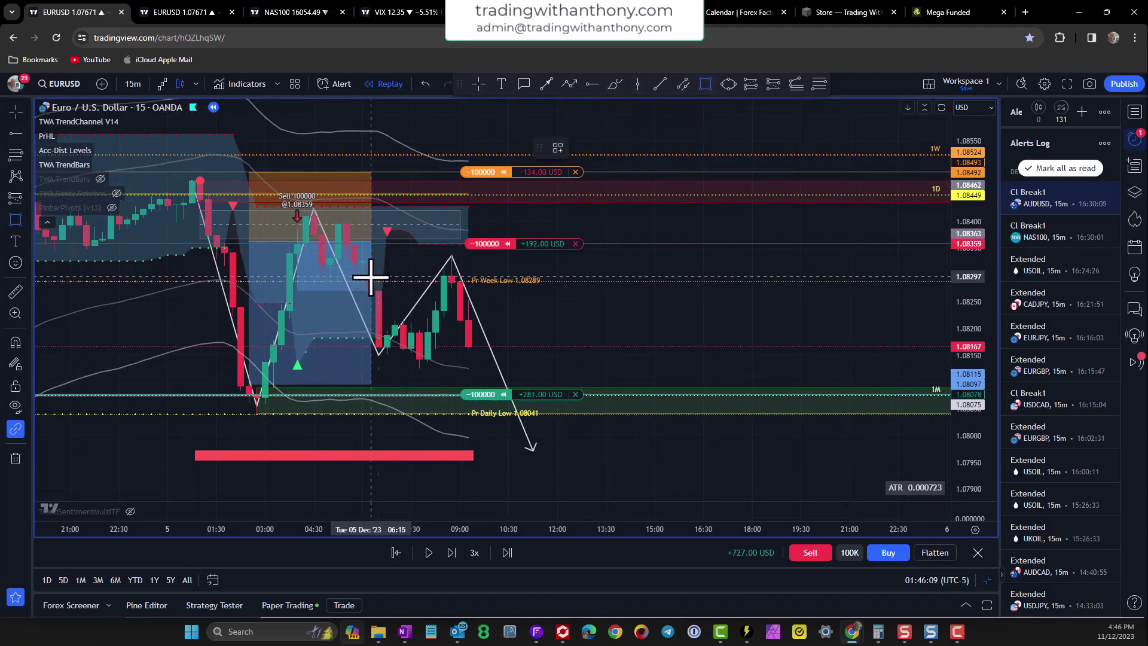
pyautogui.moveTo(385, 289); pyautogui.dragTo(565, 290)
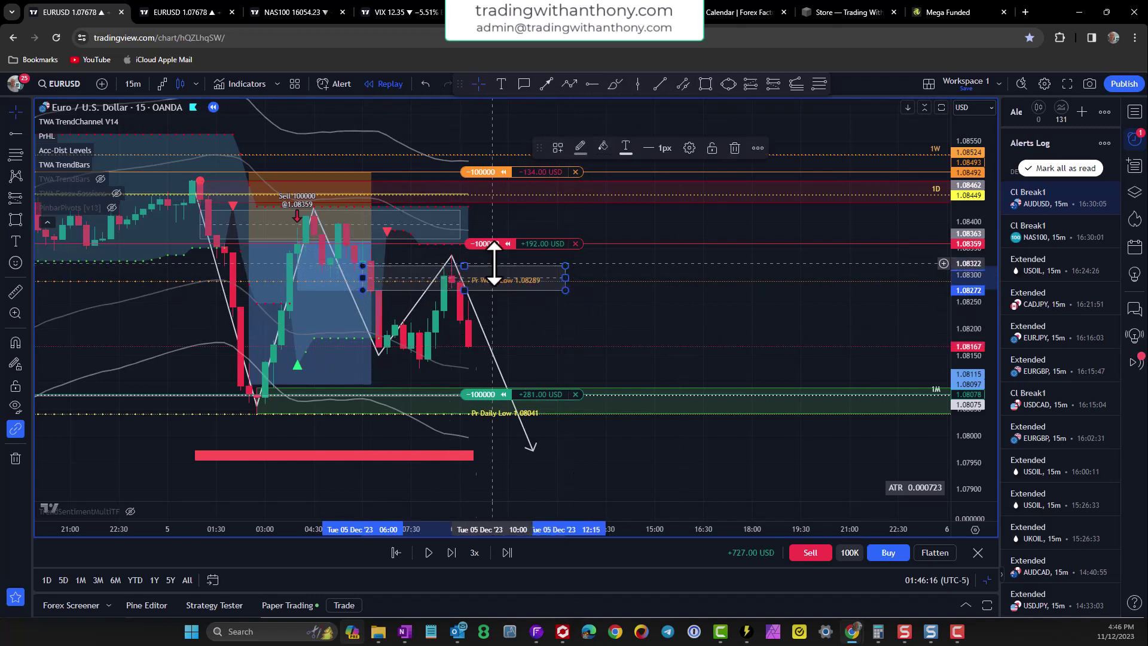
pyautogui.click(728, 84)
pyautogui.moveTo(385, 227); pyautogui.dragTo(397, 248)
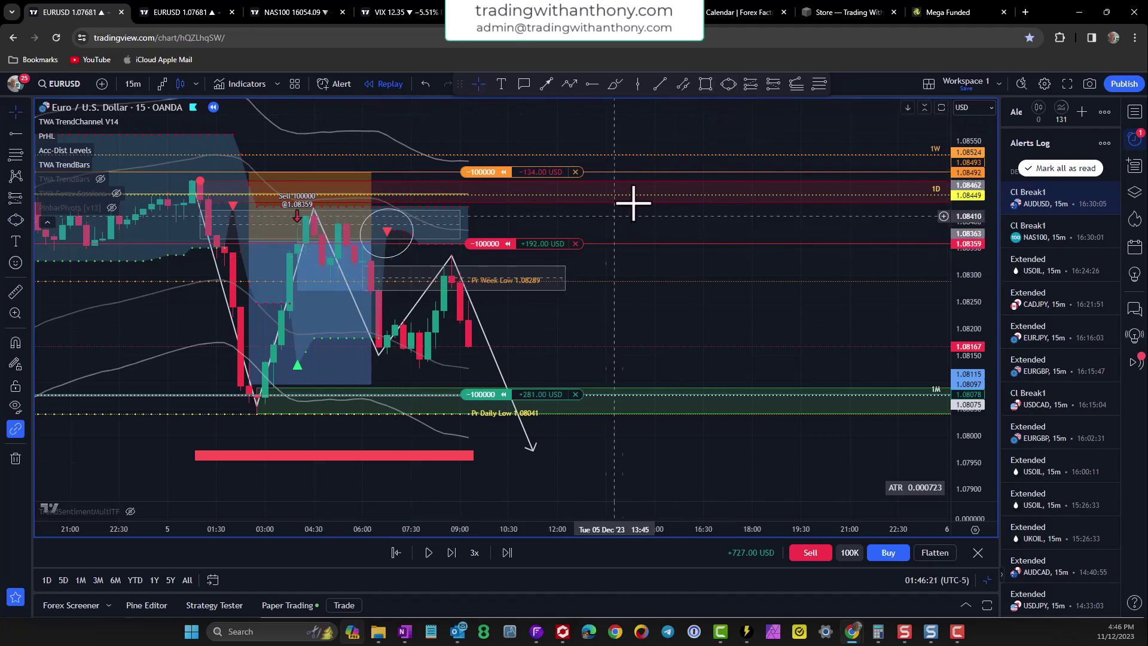
# Step: Move the path's second low point to about 1.0814 at 06:45
pyautogui.moveTo(633, 200)
pyautogui.mouseDown()
pyautogui.moveTo(665, 191)
pyautogui.moveTo(581, 199)
pyautogui.mouseUp()
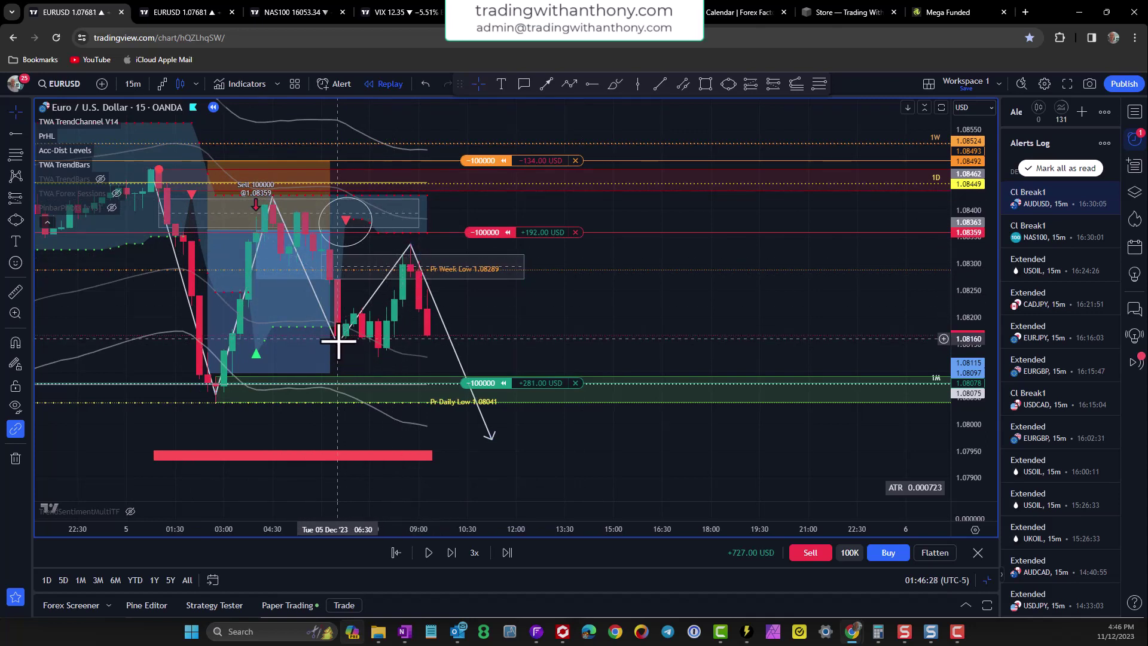
pyautogui.moveTo(339, 345)
pyautogui.mouseDown()
pyautogui.moveTo(371, 362)
pyautogui.moveTo(345, 350)
pyautogui.mouseUp()
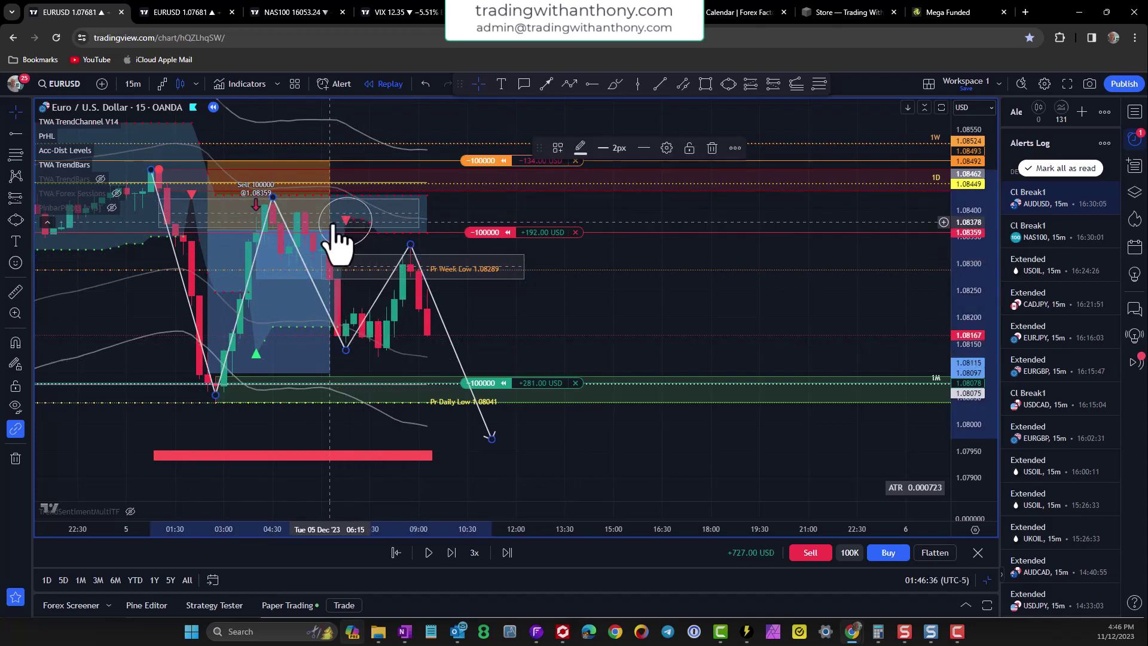
pyautogui.moveTo(570, 303); pyautogui.dragTo(610, 313)
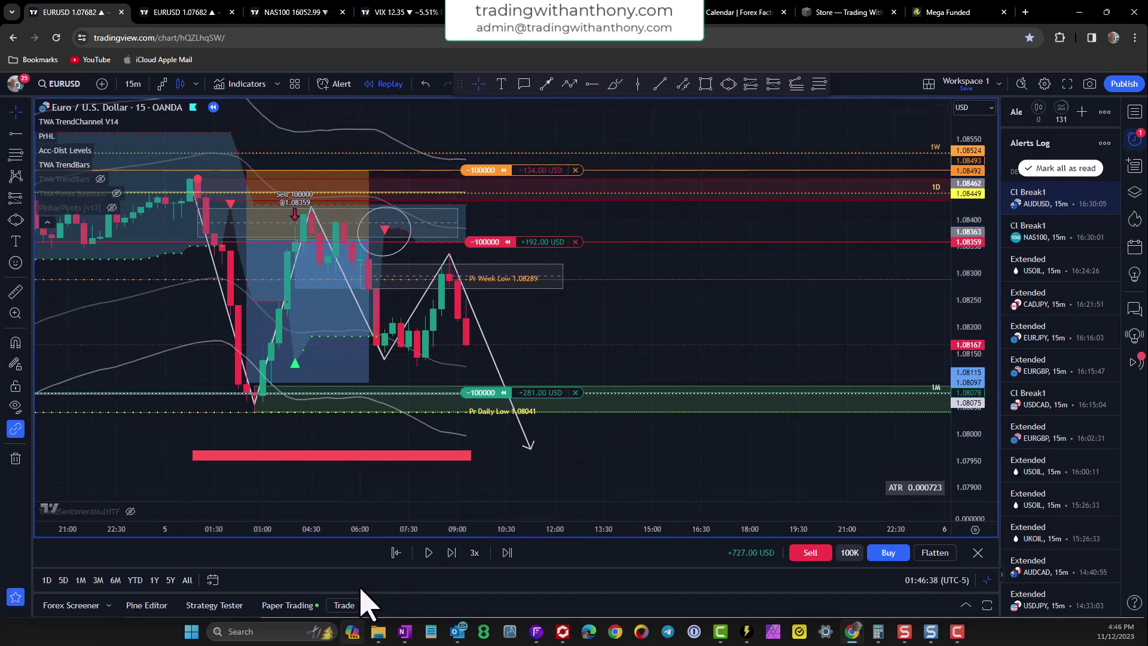
# Step: Play the replay on to about 01:30 on 6 December
pyautogui.click(428, 552)
pyautogui.click(428, 552)
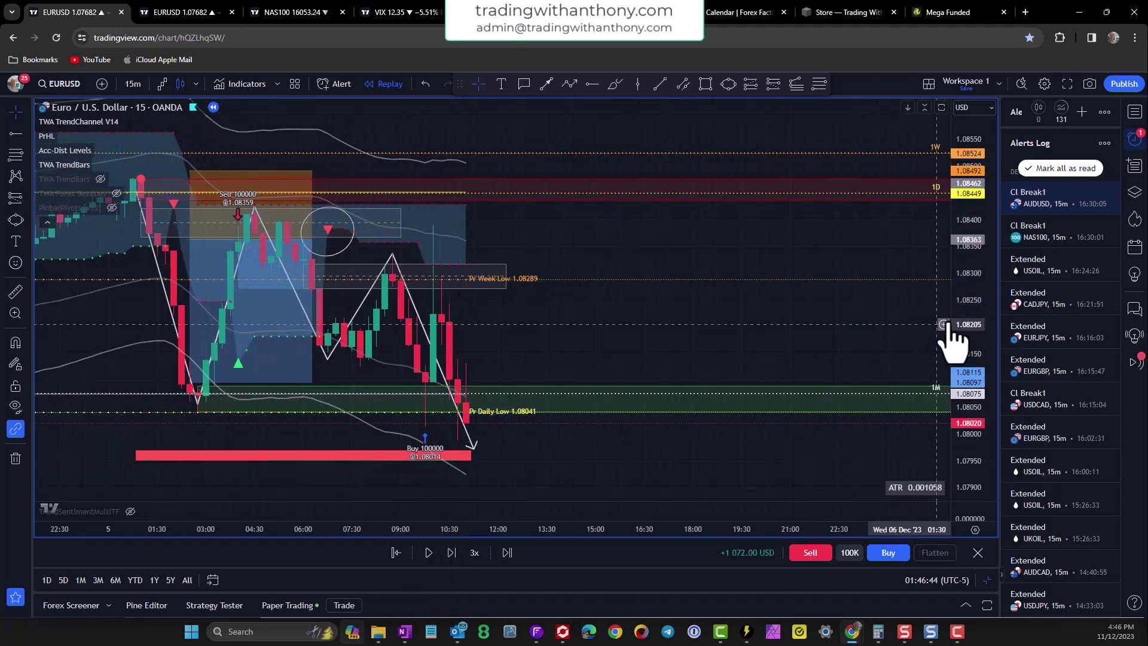
pyautogui.moveTo(694, 341); pyautogui.dragTo(770, 321)
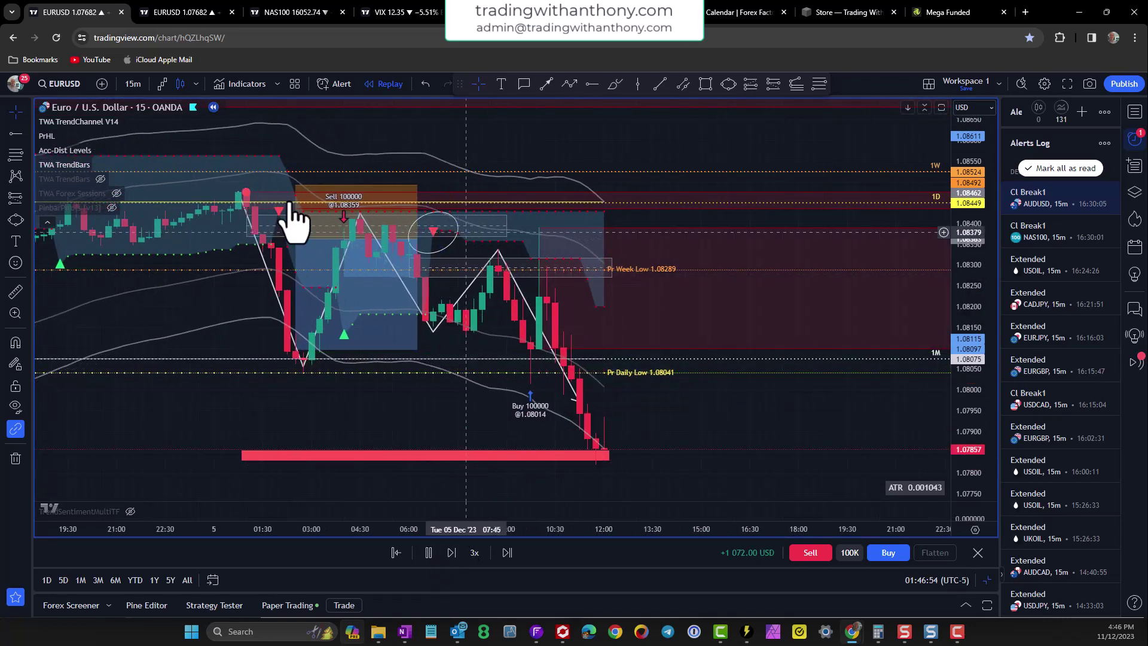
pyautogui.moveTo(743, 385); pyautogui.dragTo(608, 384)
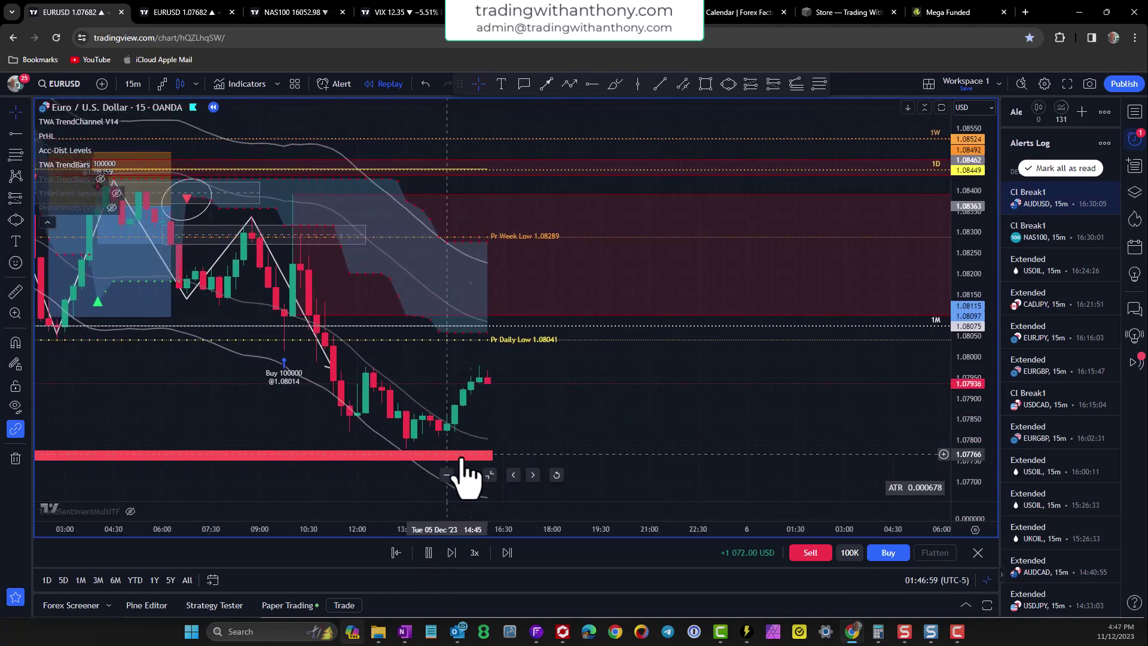
pyautogui.click(428, 553)
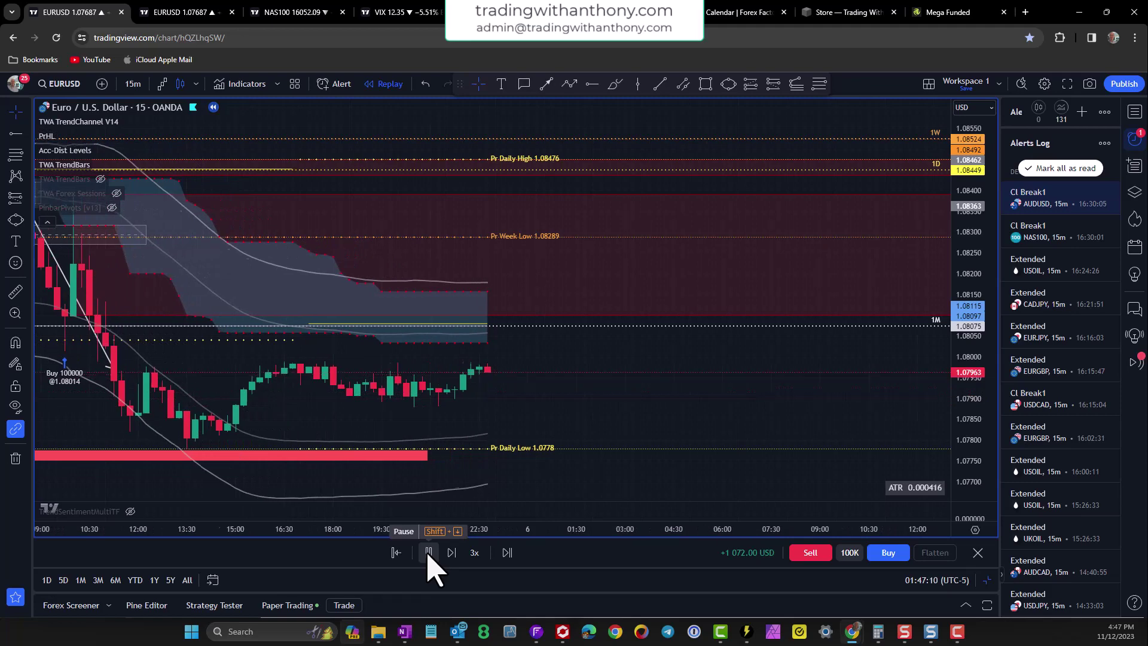
pyautogui.click(428, 553)
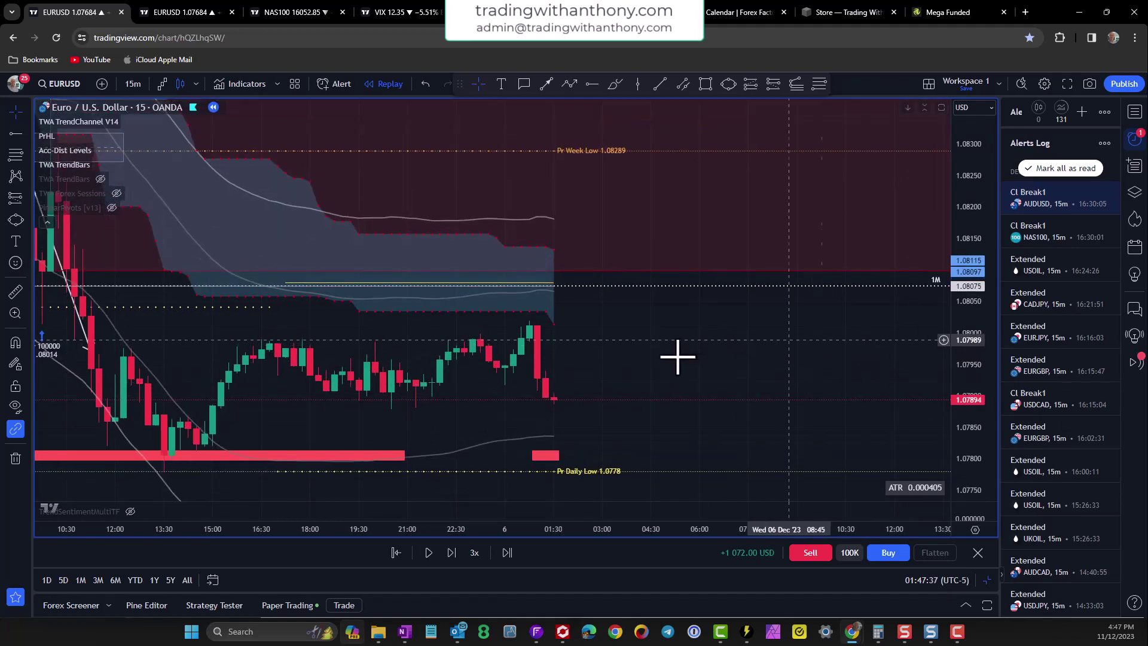
# Step: Draw a rectangle zone from about 00:45 to 04:45 on 6 December between about 1.0798 and 1.0794
pyautogui.moveTo(676, 356); pyautogui.dragTo(753, 307)
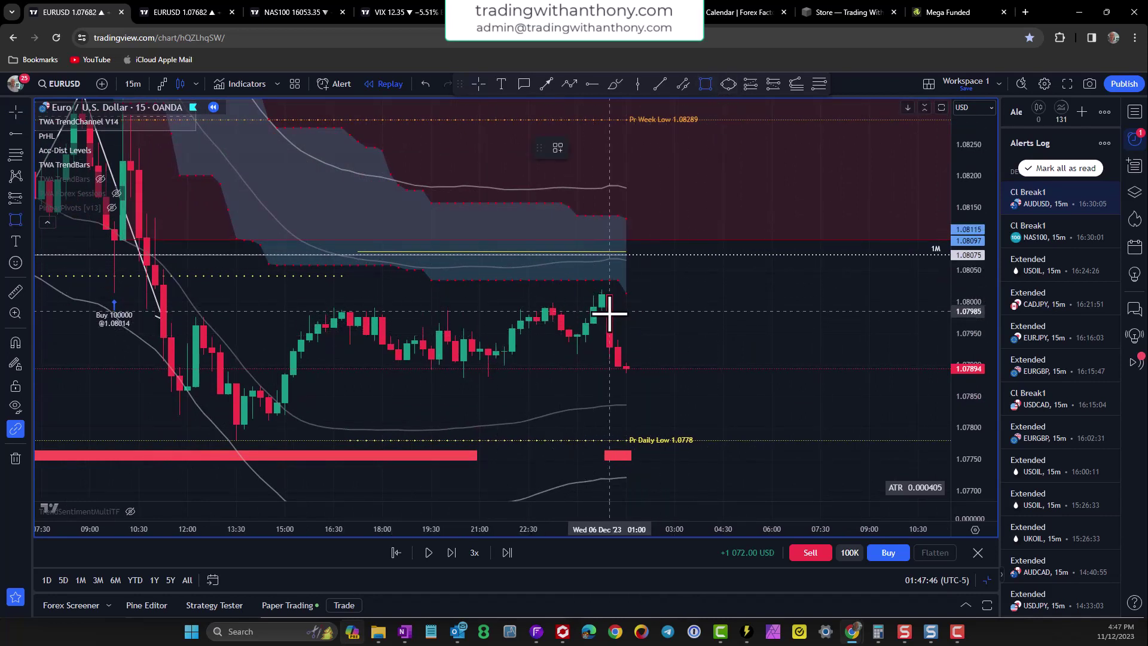
pyautogui.moveTo(603, 311); pyautogui.dragTo(731, 338)
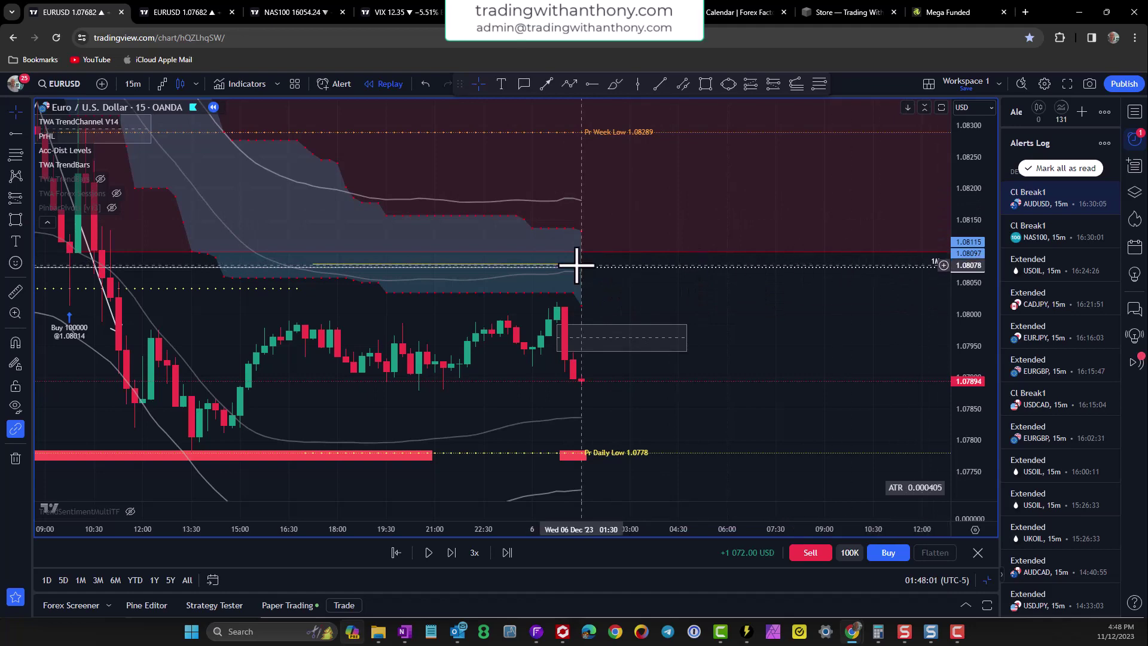
pyautogui.click(598, 338)
pyautogui.moveTo(715, 405); pyautogui.dragTo(737, 389)
pyautogui.scroll(-1, 745, 400)
# Step: Draw a rectangle zone along the lows from about 13:00 on 5 December to 07:30 on 6 December, between about 1.0780 and 1.0777
pyautogui.click(706, 83)
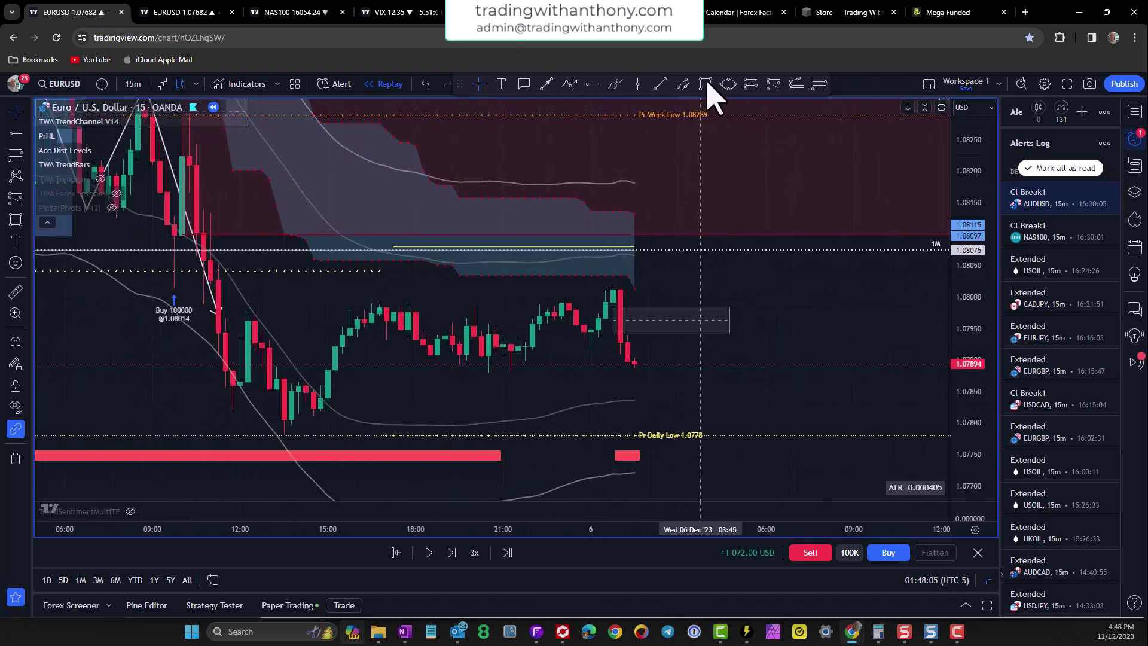
pyautogui.moveTo(269, 425); pyautogui.dragTo(810, 438)
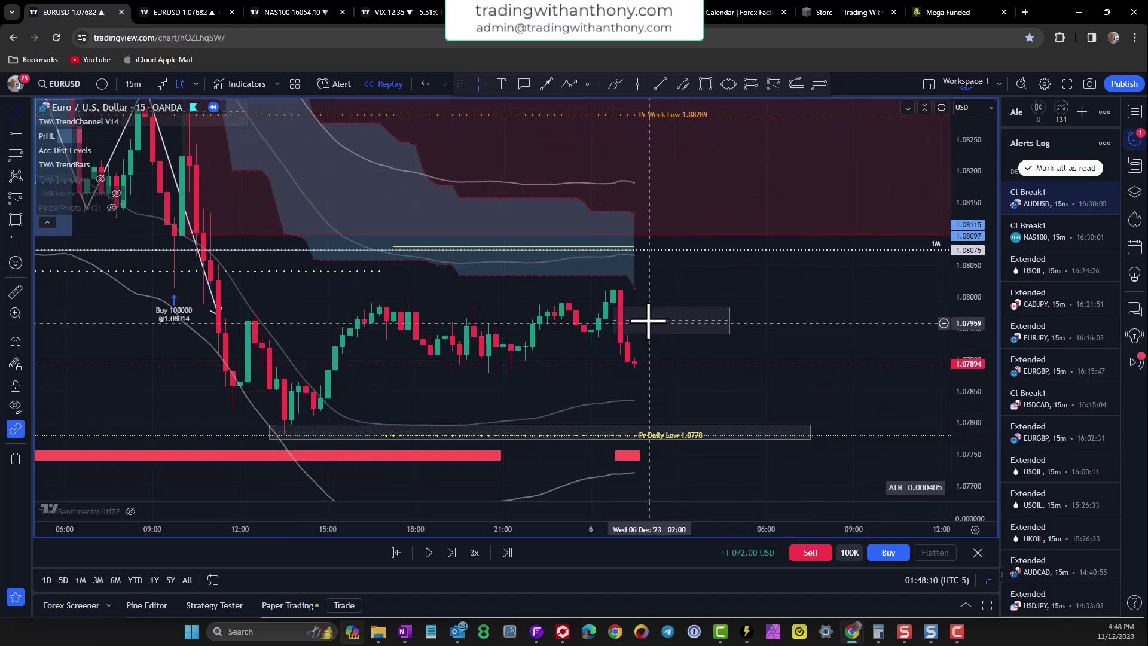
pyautogui.click(600, 322)
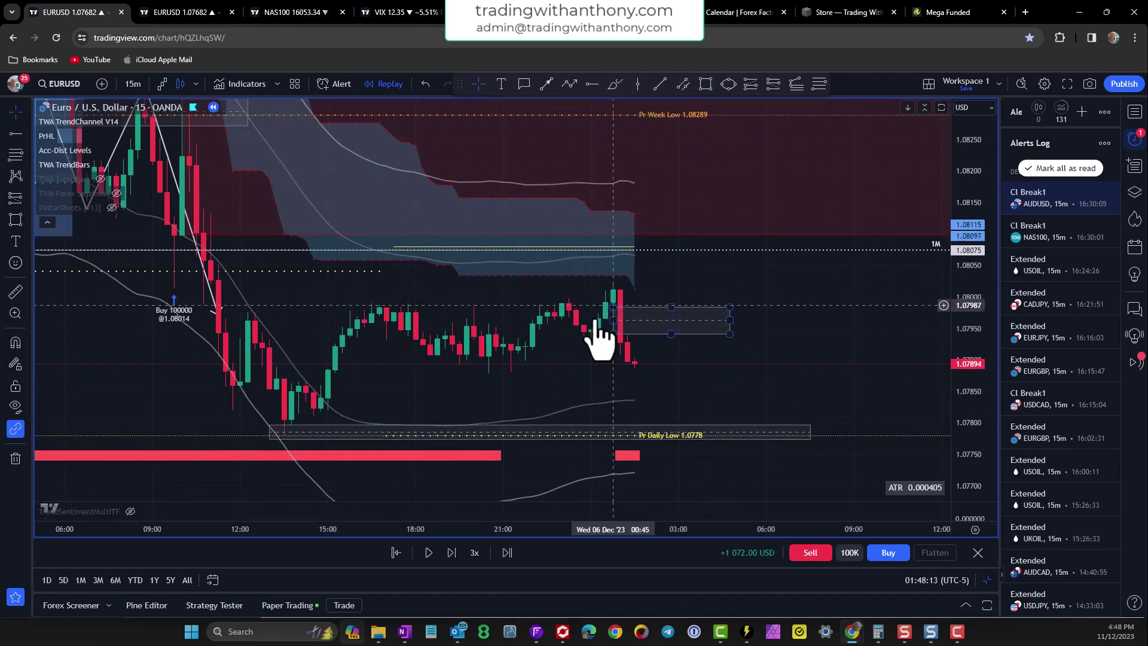
pyautogui.click(620, 295)
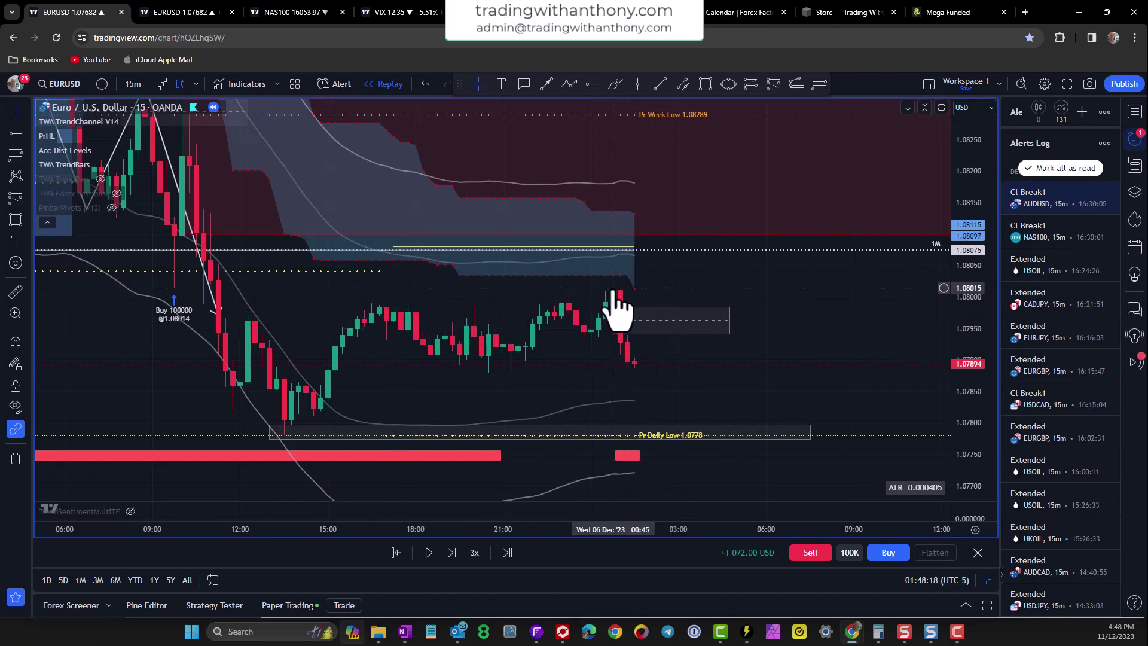
# Step: Place a short position at about 01:15 on 6 December with entry at 1.07963, stop at 1.08041 and target at 1.07840
pyautogui.moveTo(719, 282); pyautogui.dragTo(712, 285)
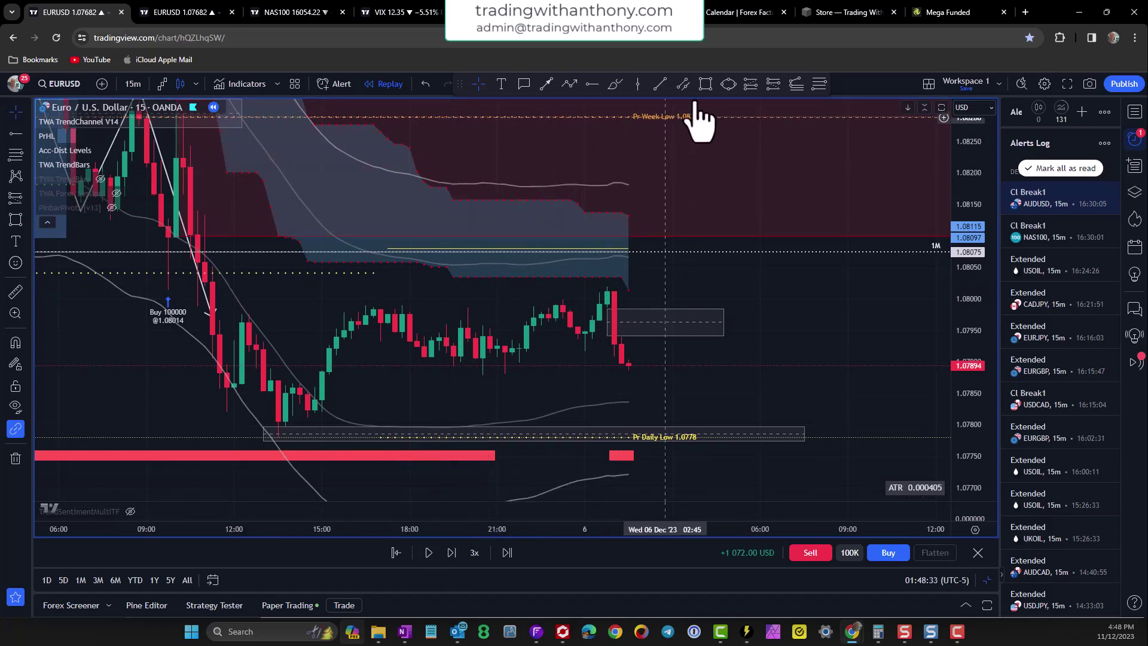
pyautogui.click(752, 84)
pyautogui.click(621, 321)
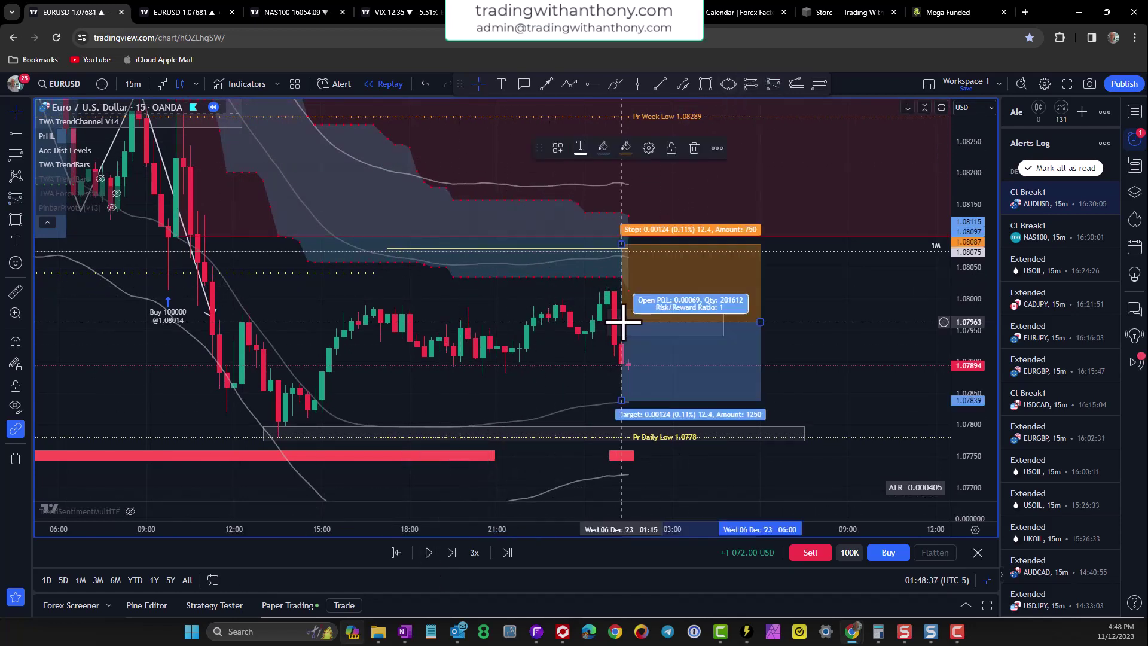
pyautogui.moveTo(621, 247)
pyautogui.mouseDown()
pyautogui.moveTo(622, 281)
pyautogui.moveTo(611, 270)
pyautogui.moveTo(622, 273)
pyautogui.mouseUp()
pyautogui.moveTo(621, 399); pyautogui.dragTo(623, 399)
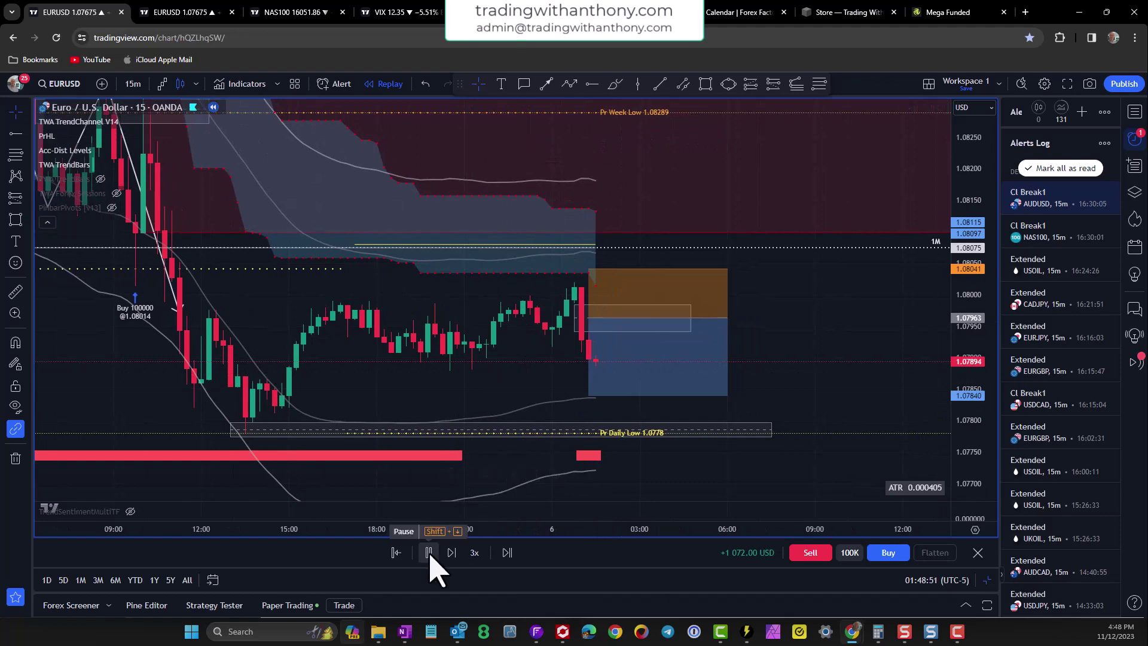
# Step: Play the replay to about 04:45 on 6 December and sell 100K with a stop at about 1.0804 and a target at 1.07744
pyautogui.click(428, 552)
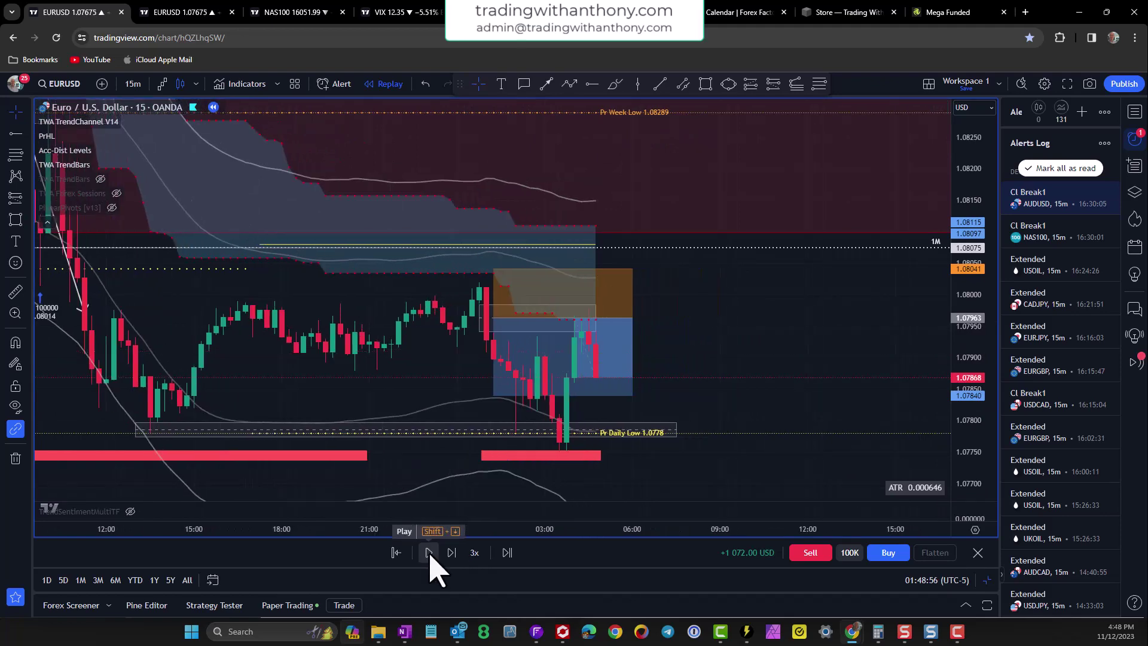
pyautogui.click(576, 334)
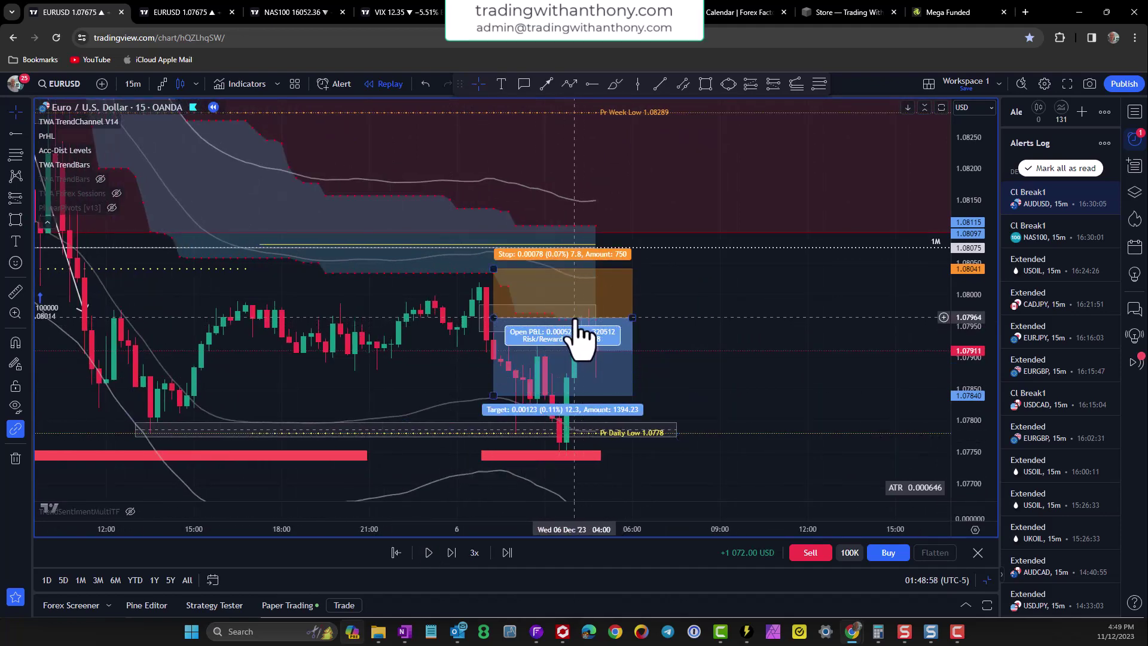
pyautogui.click(812, 552)
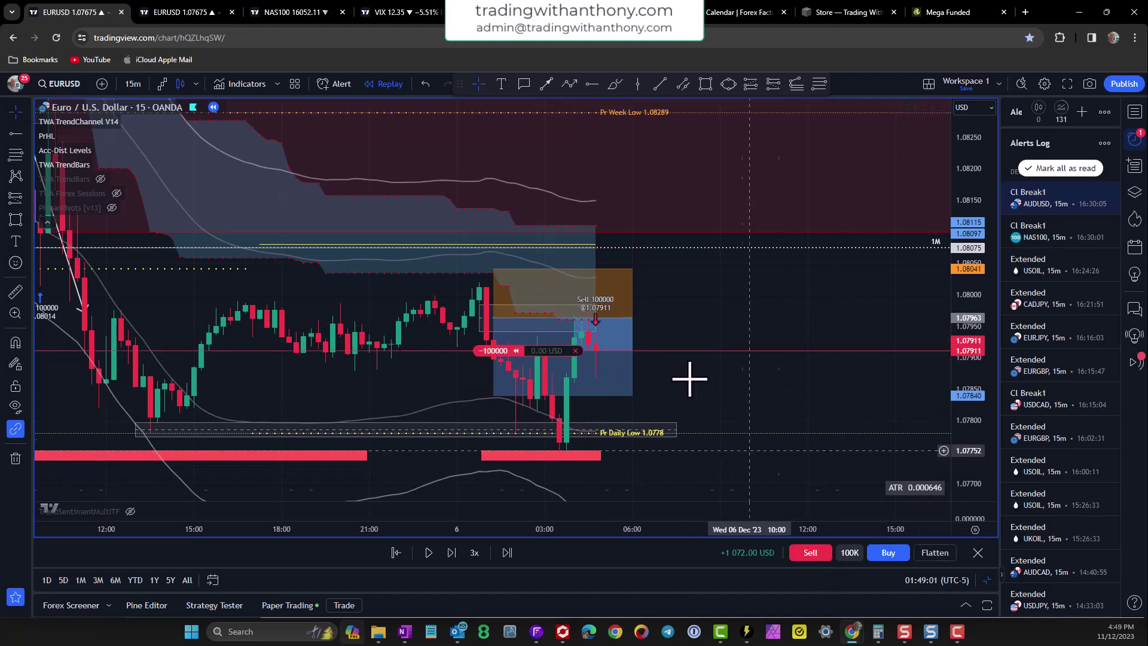
pyautogui.moveTo(458, 349); pyautogui.dragTo(458, 272)
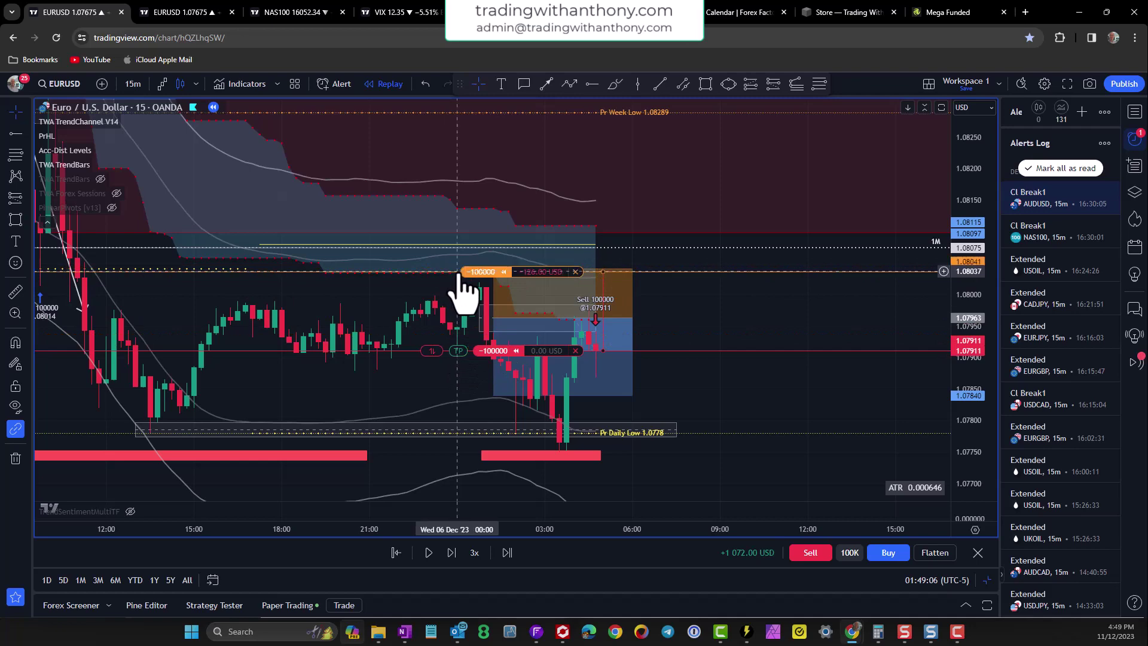
pyautogui.moveTo(458, 350); pyautogui.dragTo(457, 447)
# Step: Play the replay on to about 08:15 on 6 December
pyautogui.click(428, 552)
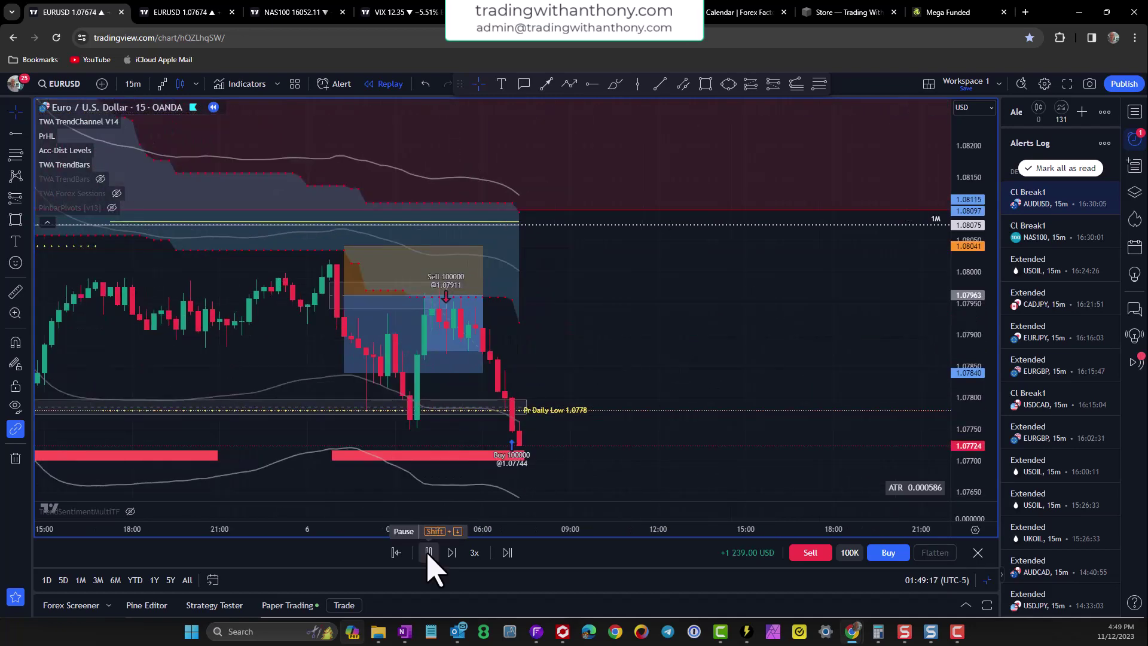
pyautogui.click(428, 553)
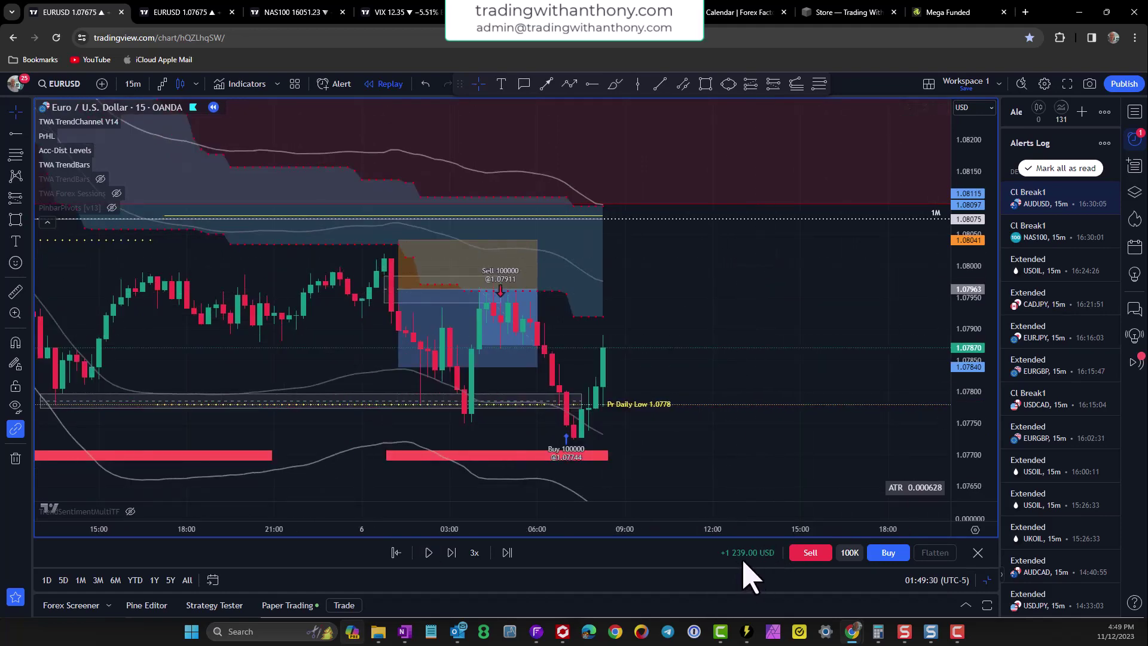
pyautogui.moveTo(692, 304); pyautogui.dragTo(743, 315)
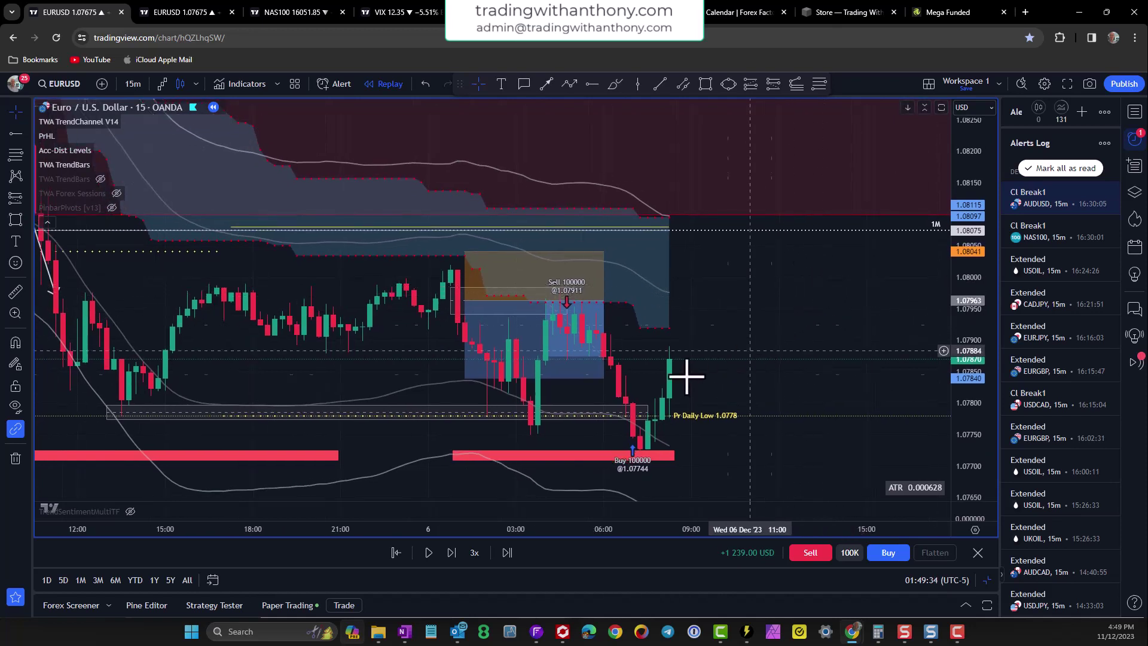
pyautogui.moveTo(457, 472)
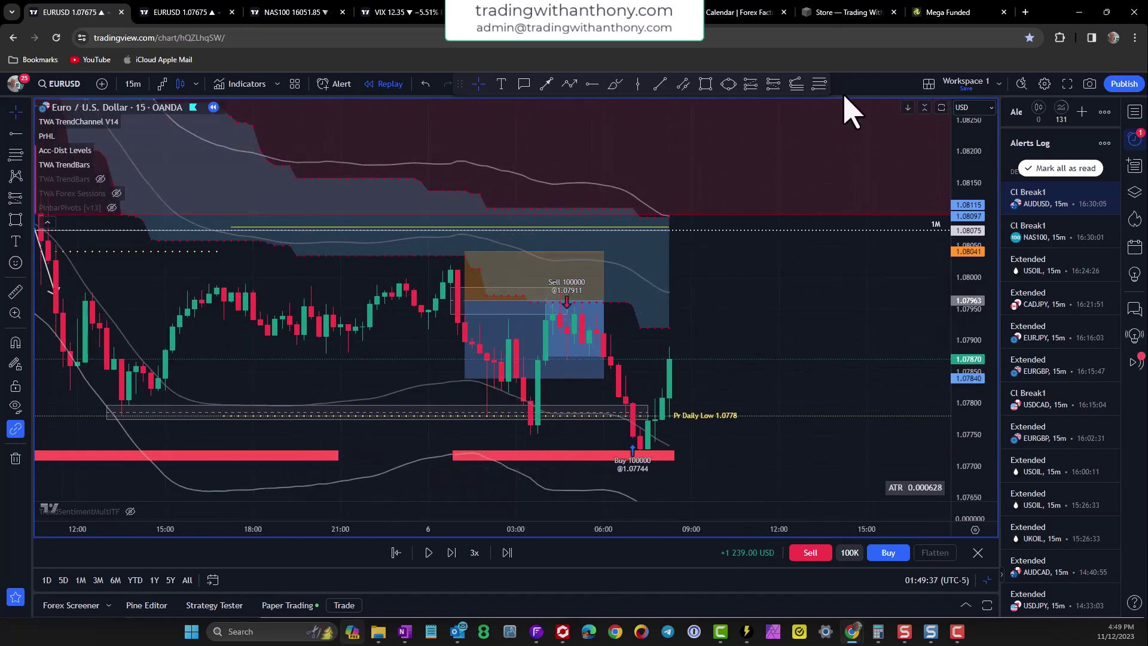
# Step: Switch to the Mega Funded website, dismiss the promotion pop-up and look over the home page's dashboard preview
pyautogui.click(957, 13)
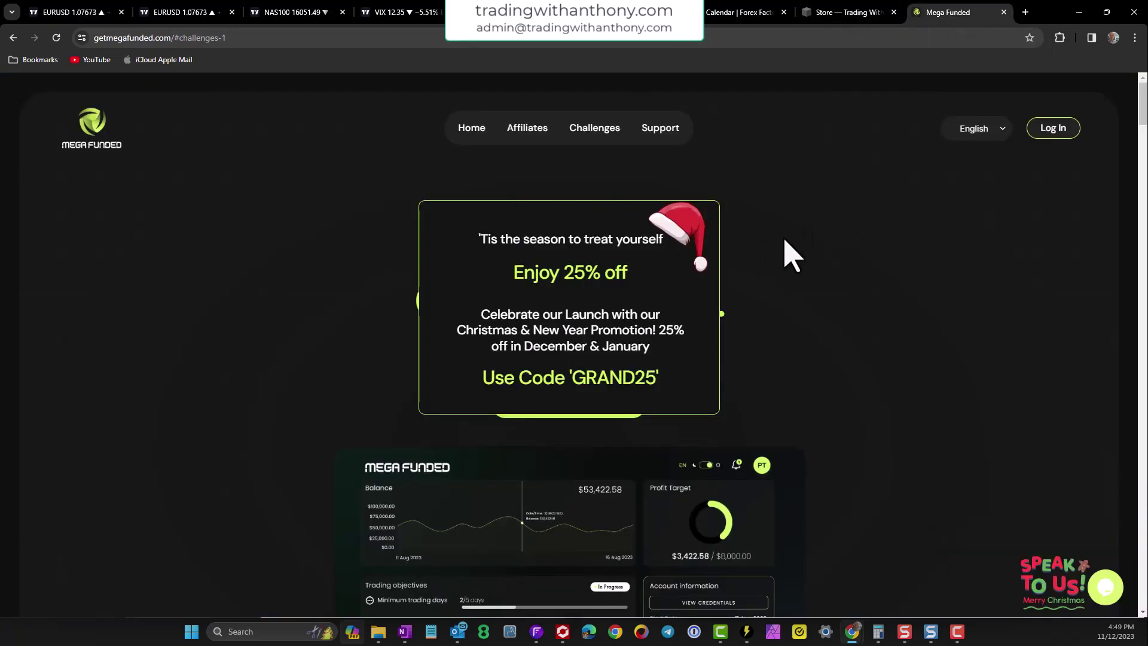
pyautogui.click(825, 282)
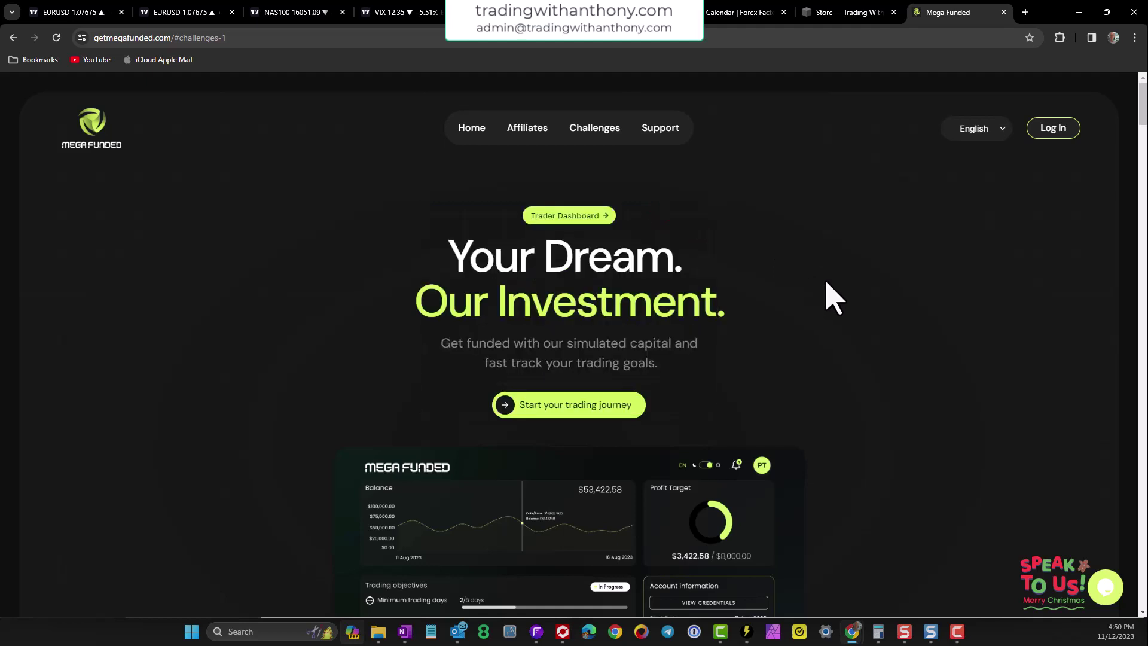
pyautogui.scroll(-4, 837, 305)
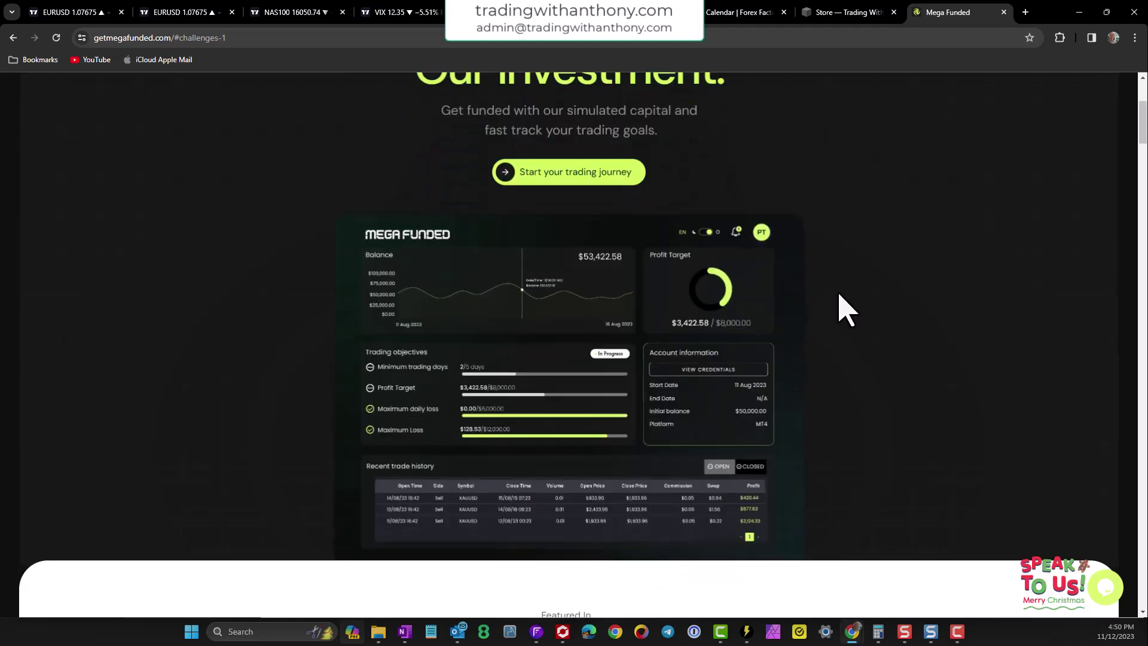
pyautogui.scroll(4, 840, 307)
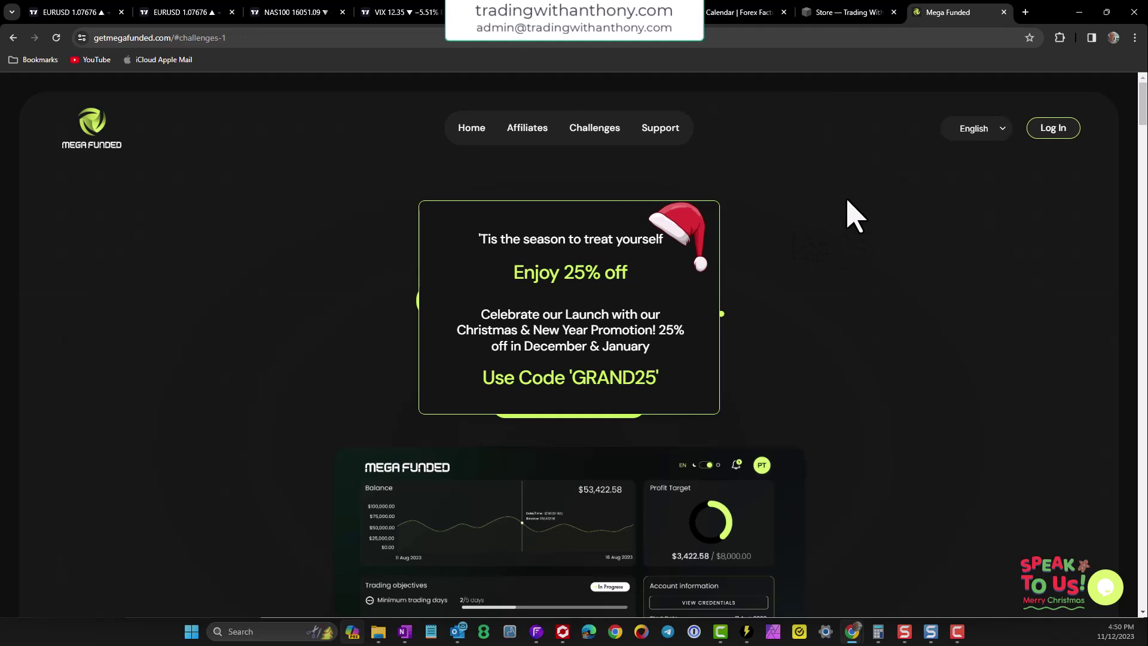
# Step: Dismiss the promotion again and bring up the 2 Phase plans in the Challenges pricing section
pyautogui.click(600, 131)
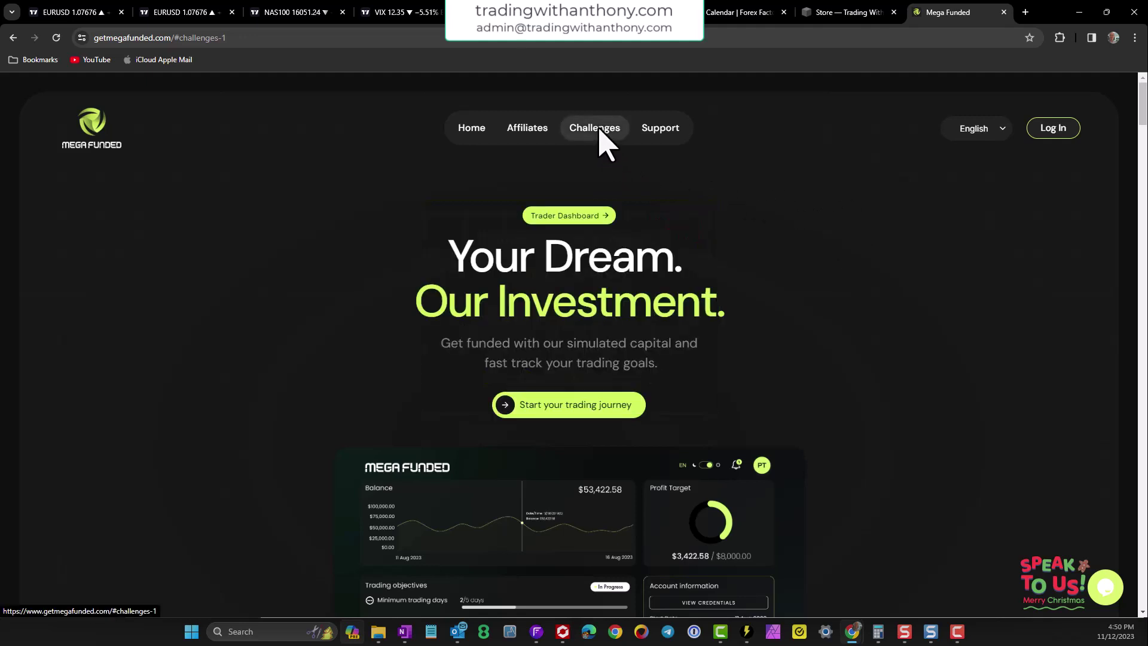
pyautogui.click(600, 132)
pyautogui.click(532, 293)
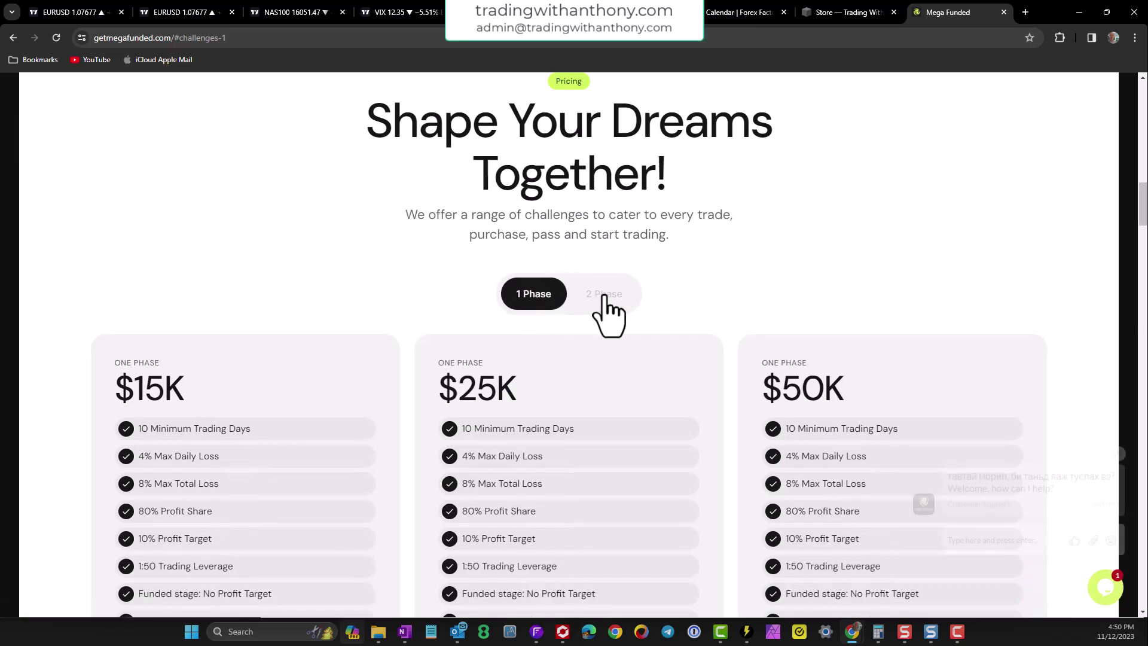
pyautogui.click(604, 295)
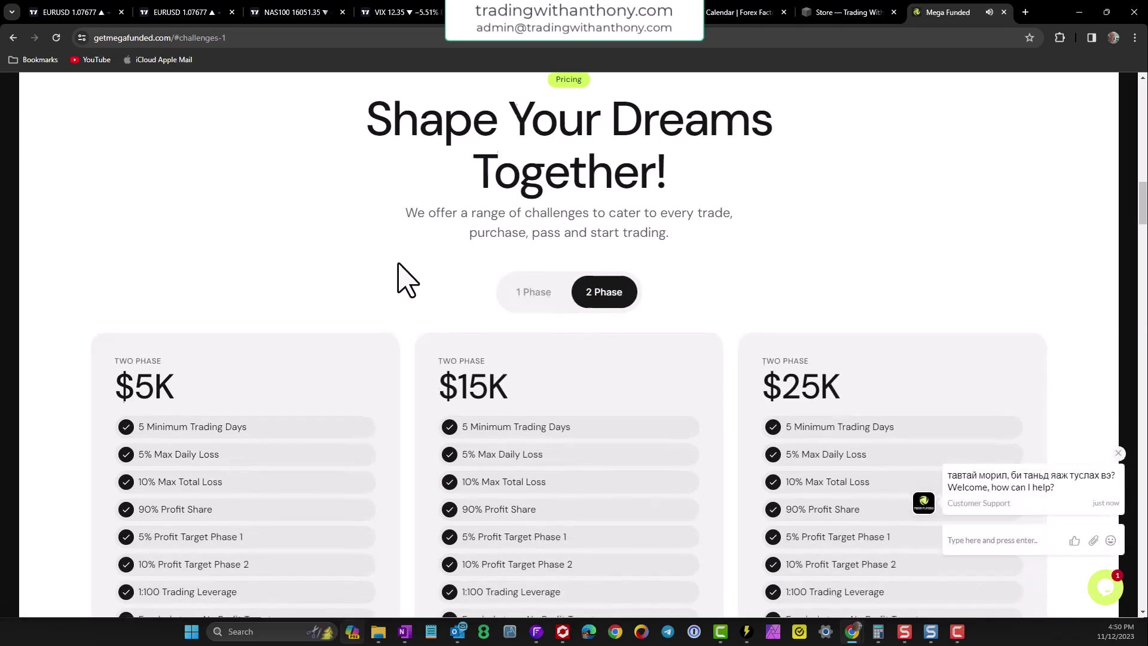
# Step: Highlight the $5K account size and review the terms and prices of the two-phase challenge plans
pyautogui.scroll(-2, 396, 271)
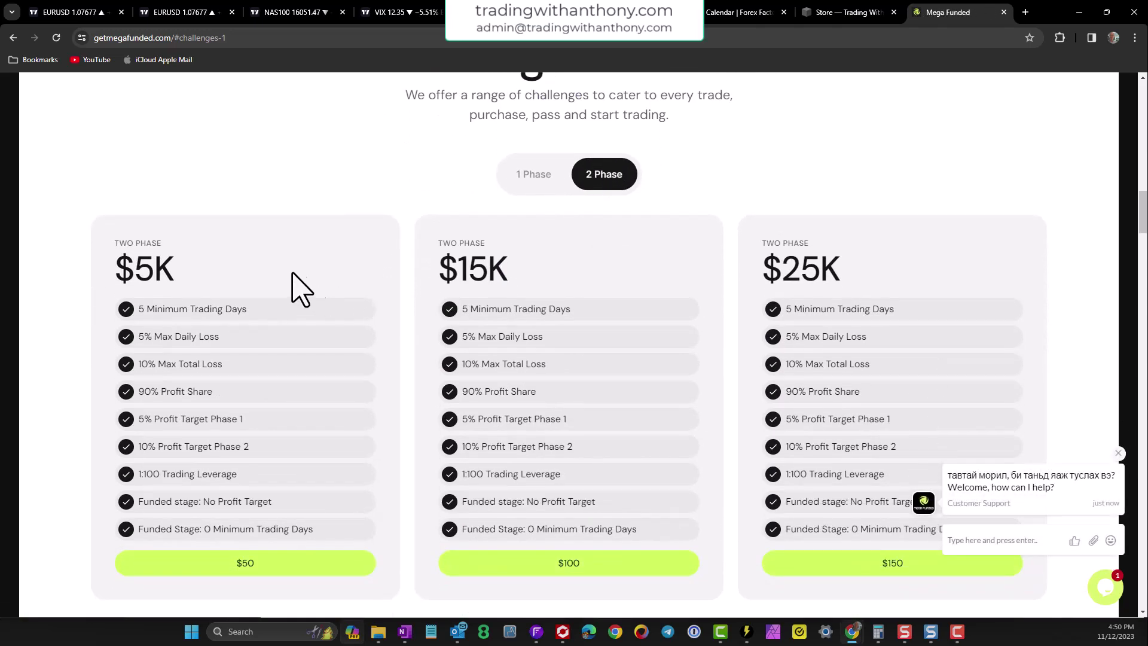
pyautogui.doubleClick(143, 268)
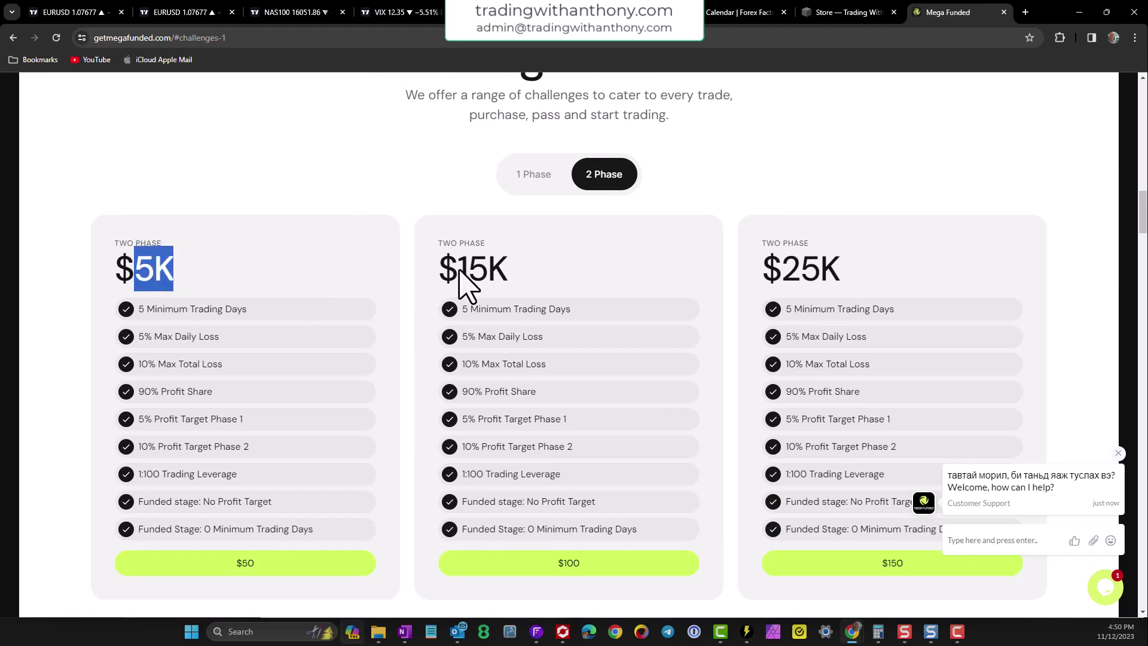
pyautogui.scroll(-4, 568, 311)
pyautogui.scroll(3, 561, 297)
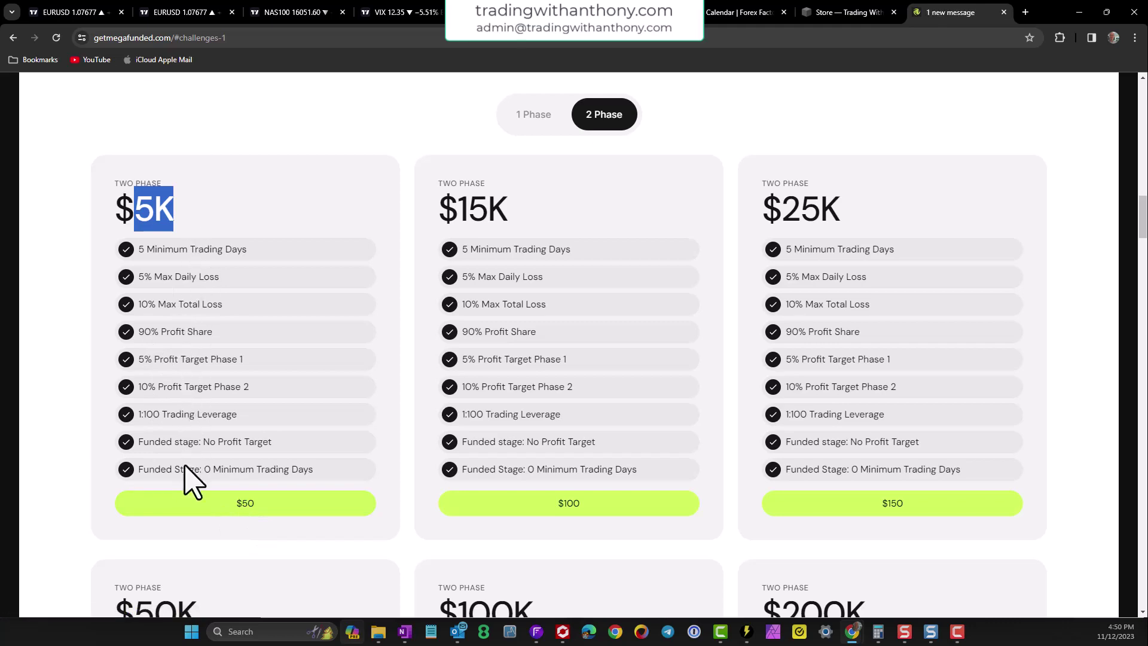
pyautogui.scroll(1, 743, 423)
pyautogui.scroll(-4, 756, 423)
pyautogui.scroll(6, 747, 418)
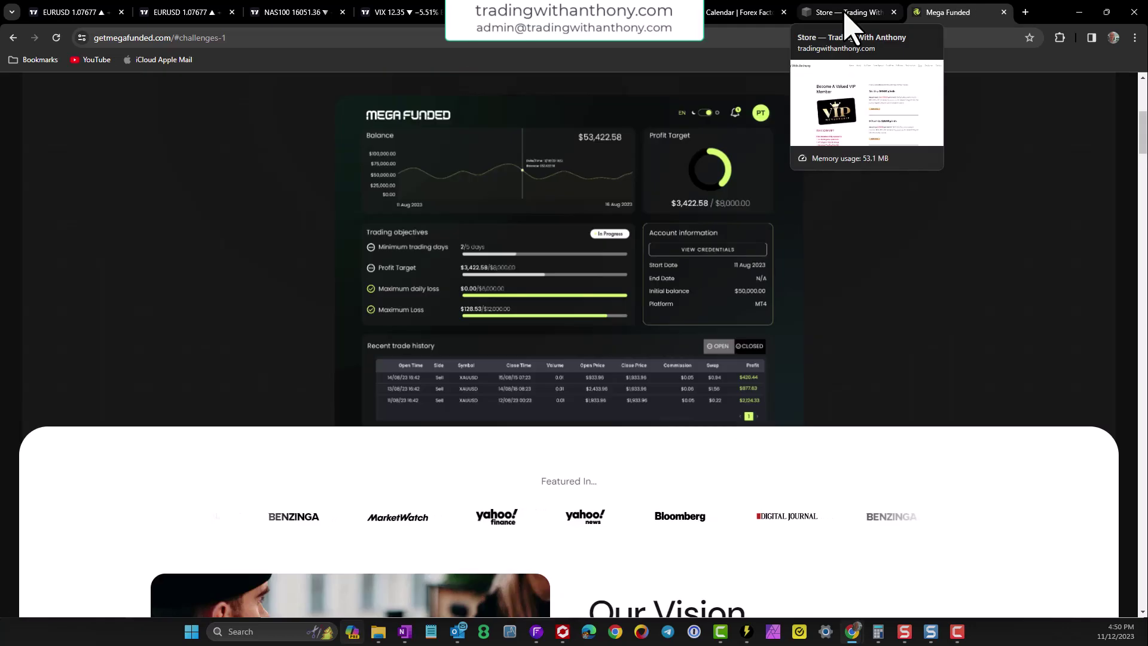
# Step: Switch to the Trading With Anthony store, highlight the monthly VIP membership price and open the site's Prop Firm page
pyautogui.click(846, 14)
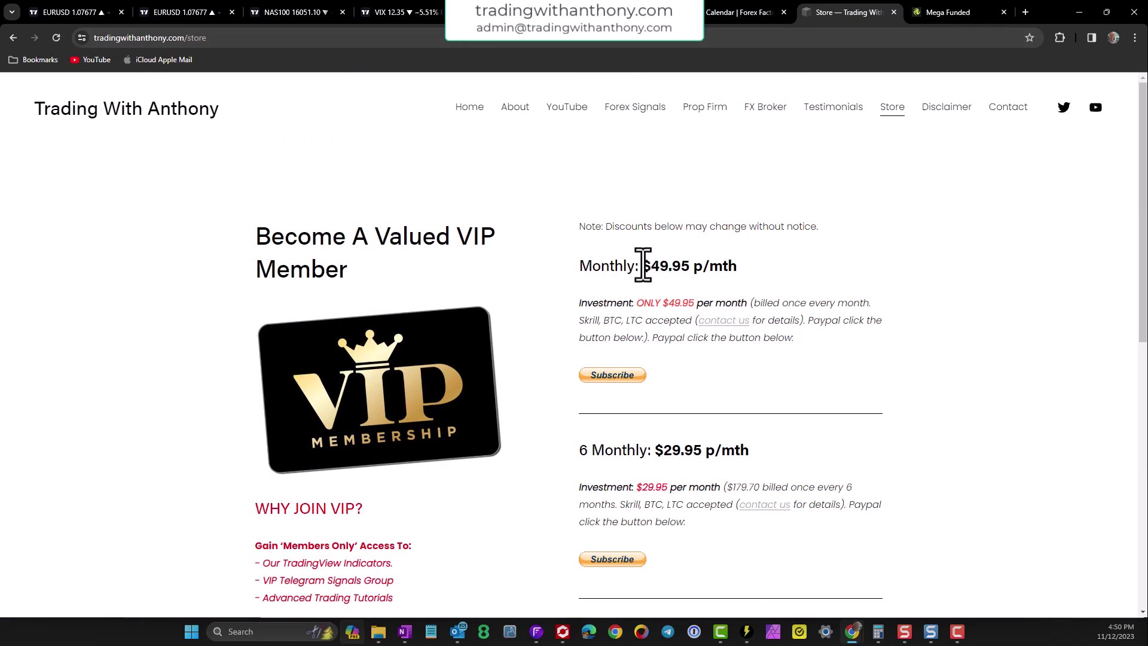
pyautogui.moveTo(643, 265); pyautogui.dragTo(728, 267)
pyautogui.click(705, 108)
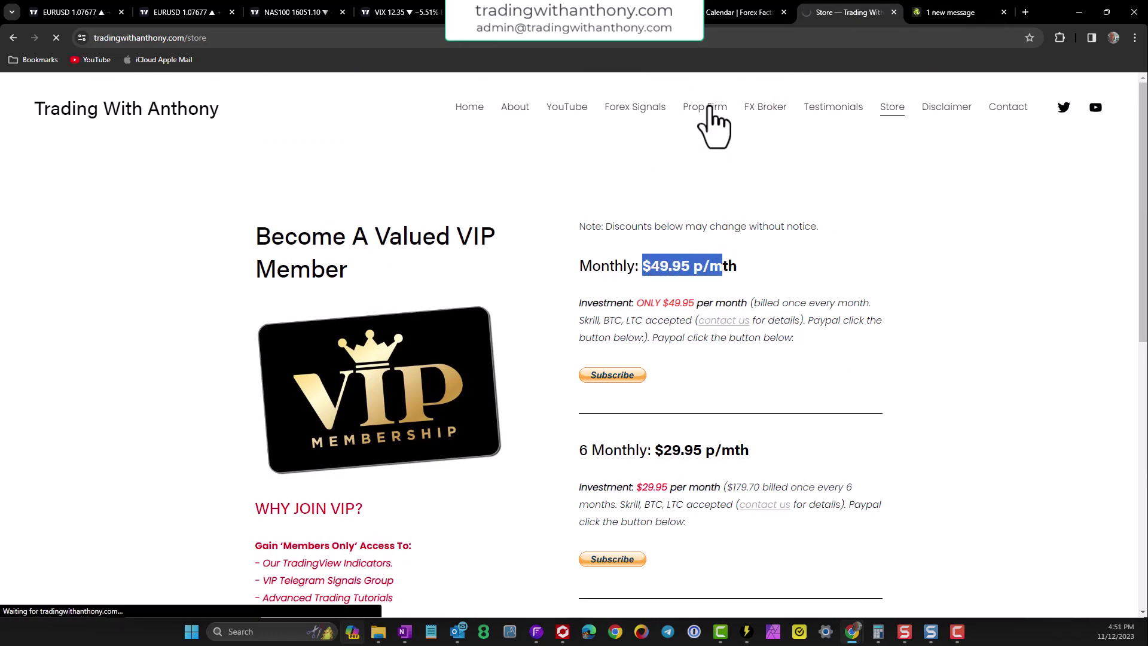
# Step: Review the Mega Funded introduction and its discount offer on the Prop Firm page
pyautogui.scroll(-2, 745, 205)
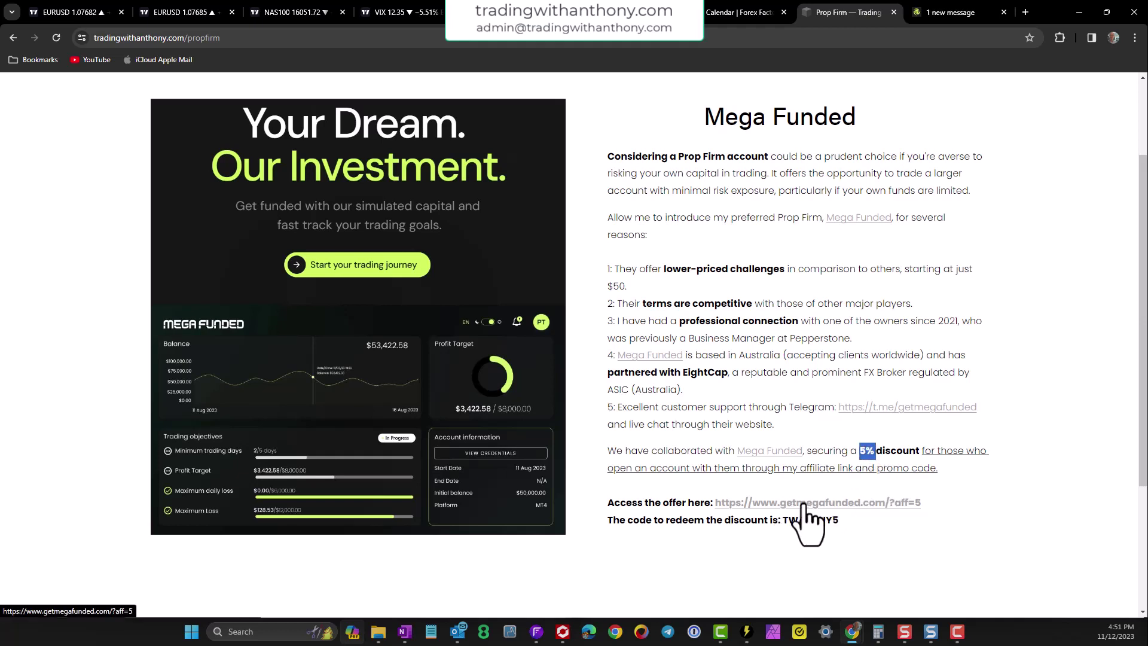
pyautogui.scroll(2, 802, 164)
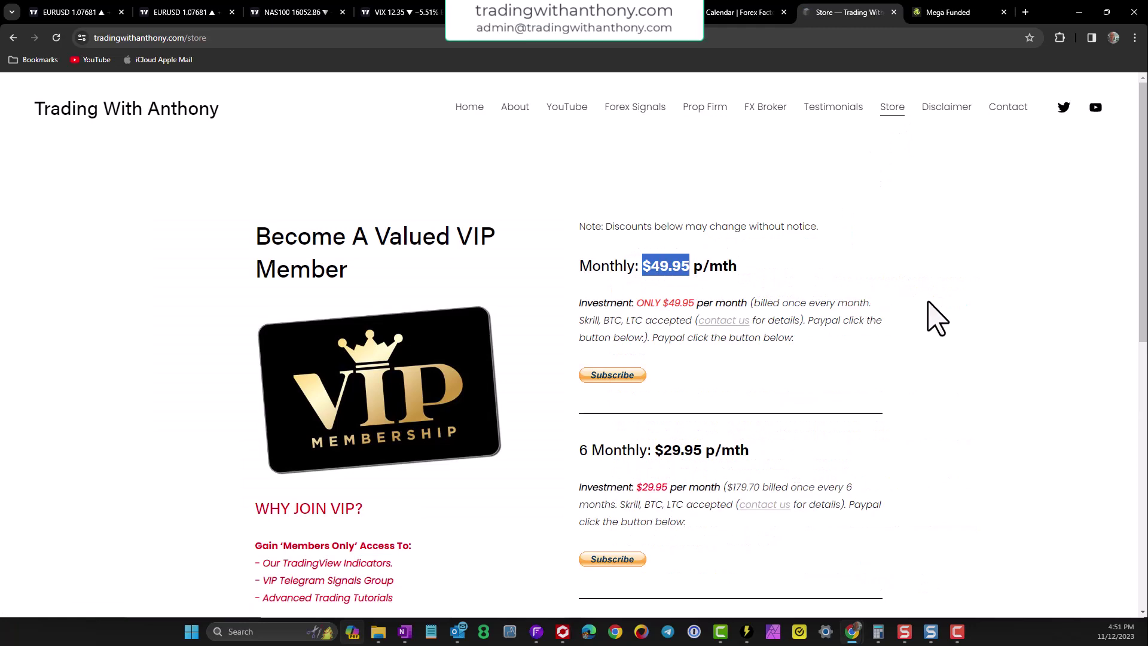
# Step: Review the VIP membership prices in the store and bring up the message field of the site's contact form
pyautogui.scroll(-2, 938, 318)
pyautogui.scroll(-3, 938, 318)
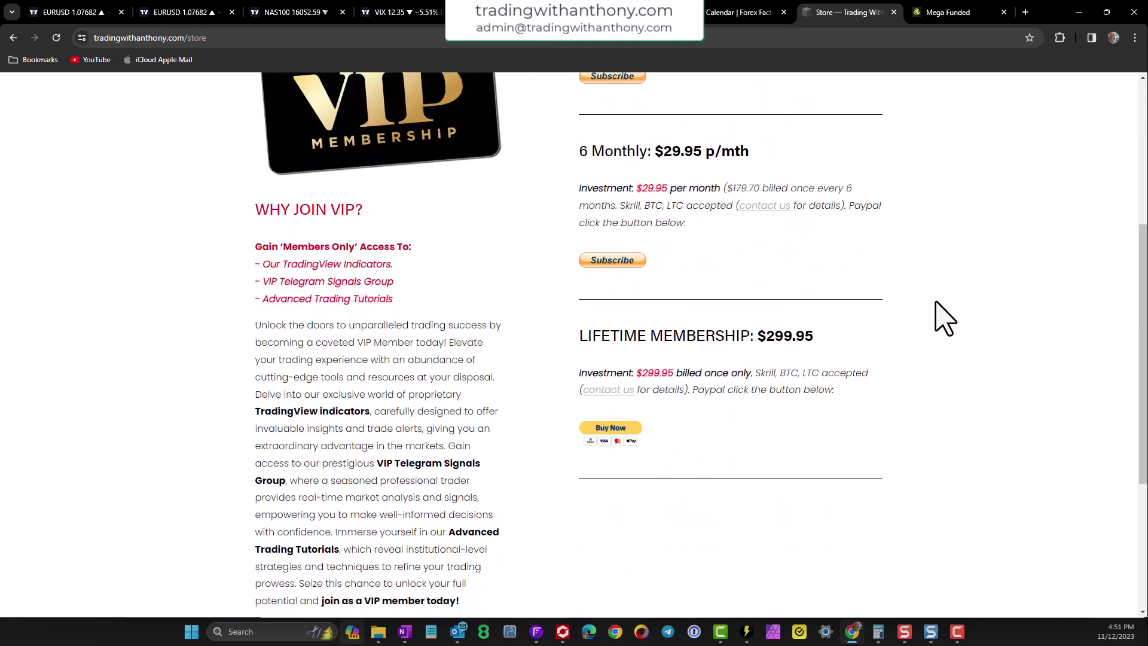
pyautogui.scroll(5, 939, 318)
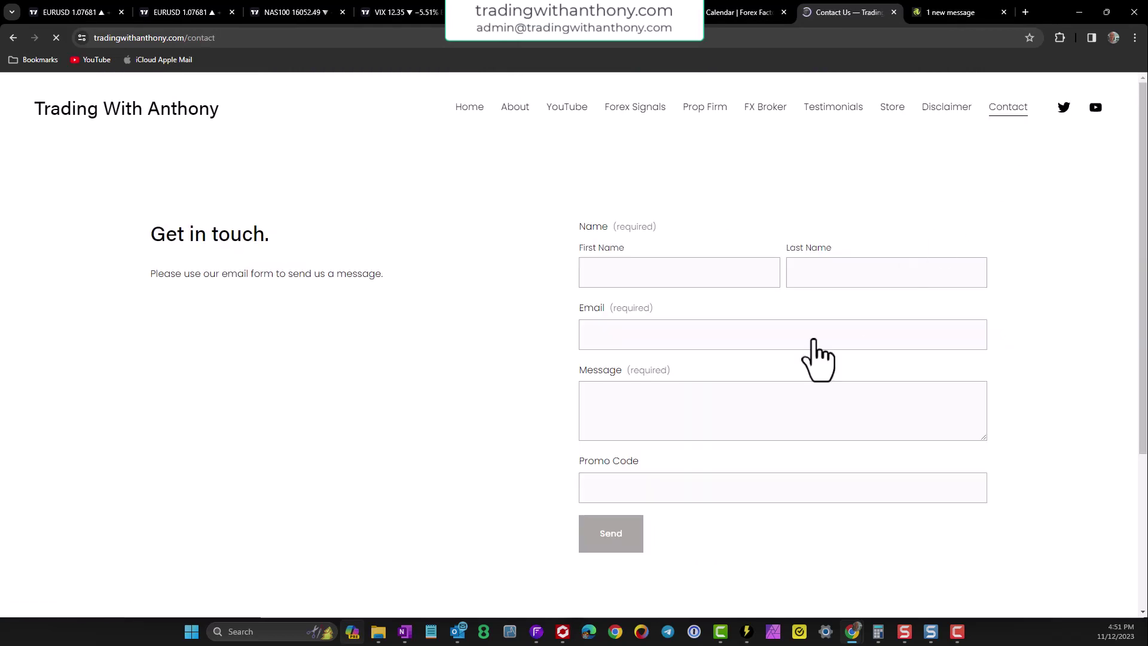
pyautogui.click(614, 408)
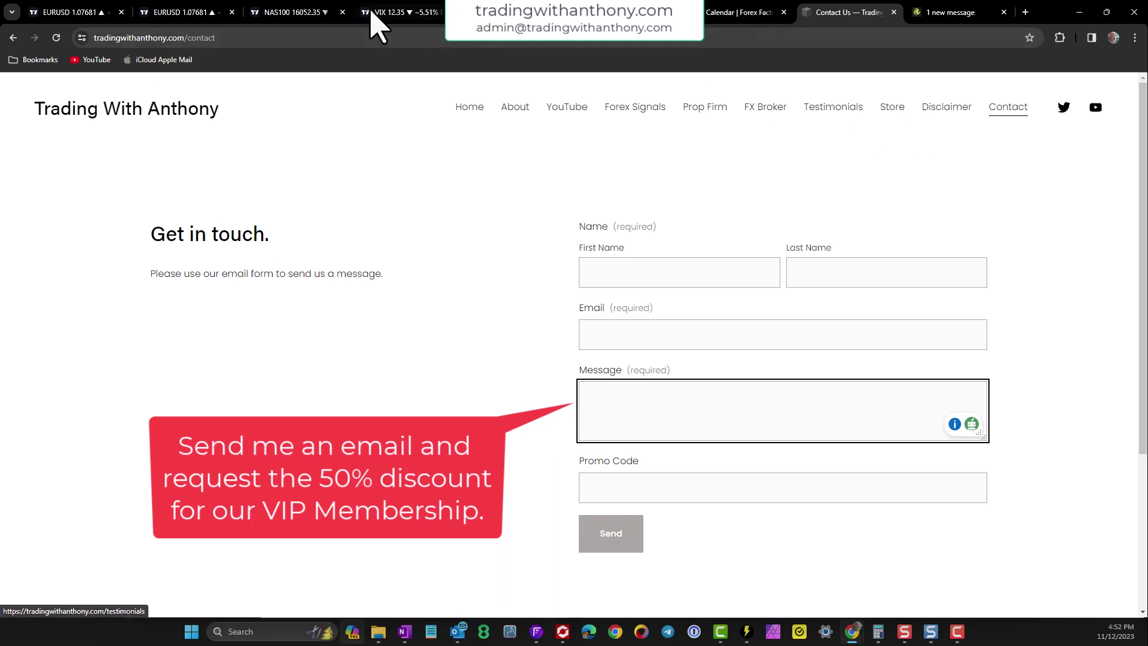
# Step: Return to the EURUSD 15-minute replay chart and pause the replay at 15:45 on 6 December 2023
pyautogui.click(63, 15)
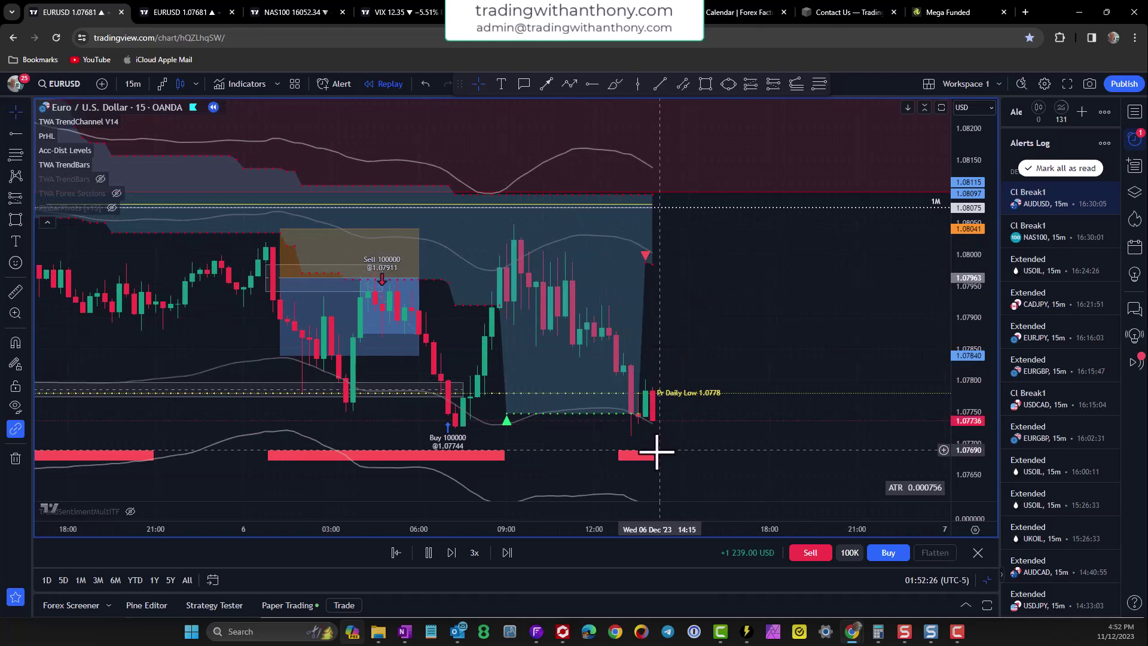
pyautogui.click(429, 553)
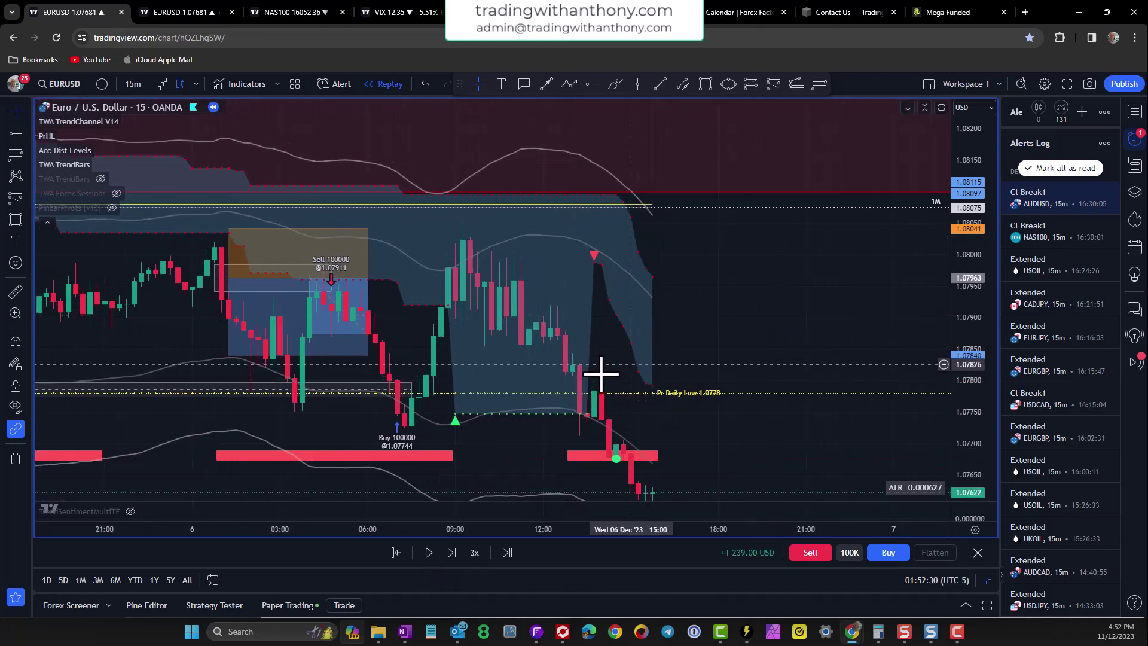
pyautogui.moveTo(589, 319); pyautogui.dragTo(712, 174)
# Step: Mark a small rectangle zone from 12:30 to 14:30 between about 1.07865 and 1.07846 and delete it
pyautogui.click(707, 86)
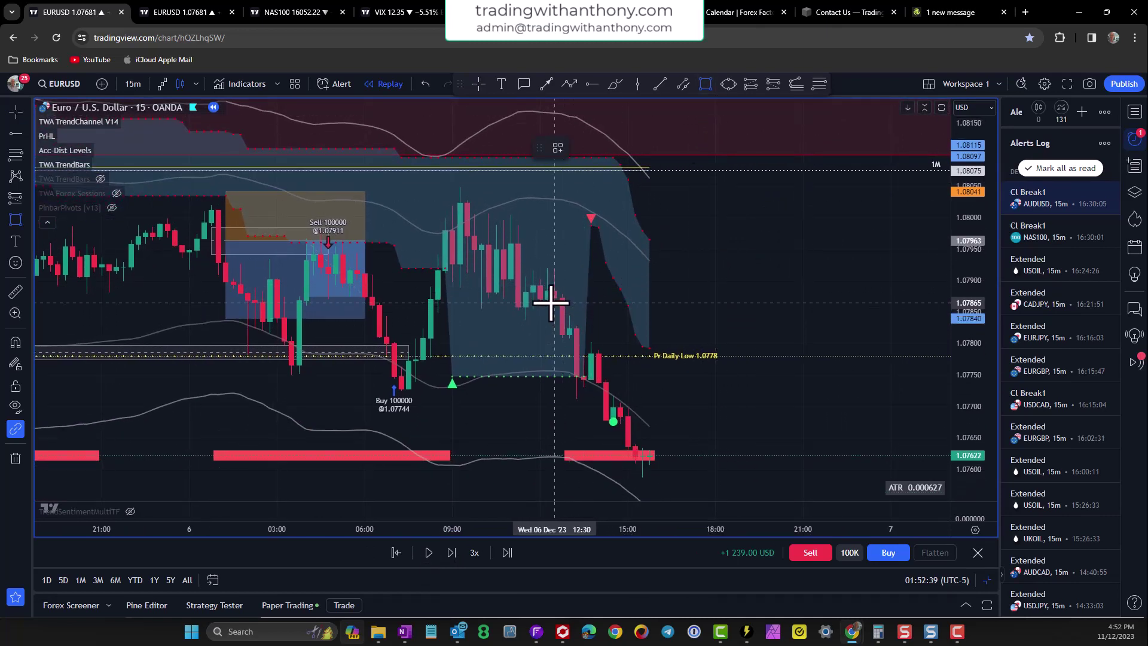
pyautogui.moveTo(553, 302); pyautogui.dragTo(613, 316)
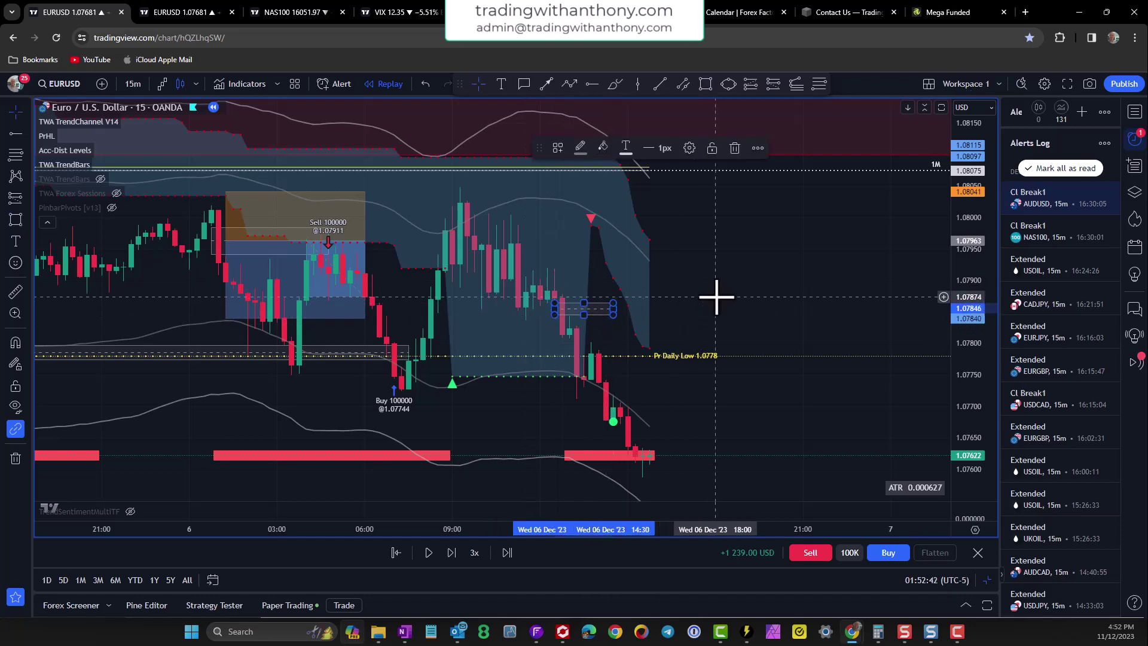
pyautogui.press('Delete')
# Step: Show the hidden PinbarPivots [v13] indicator on the EURUSD chart
pyautogui.scroll(3, 709, 305)
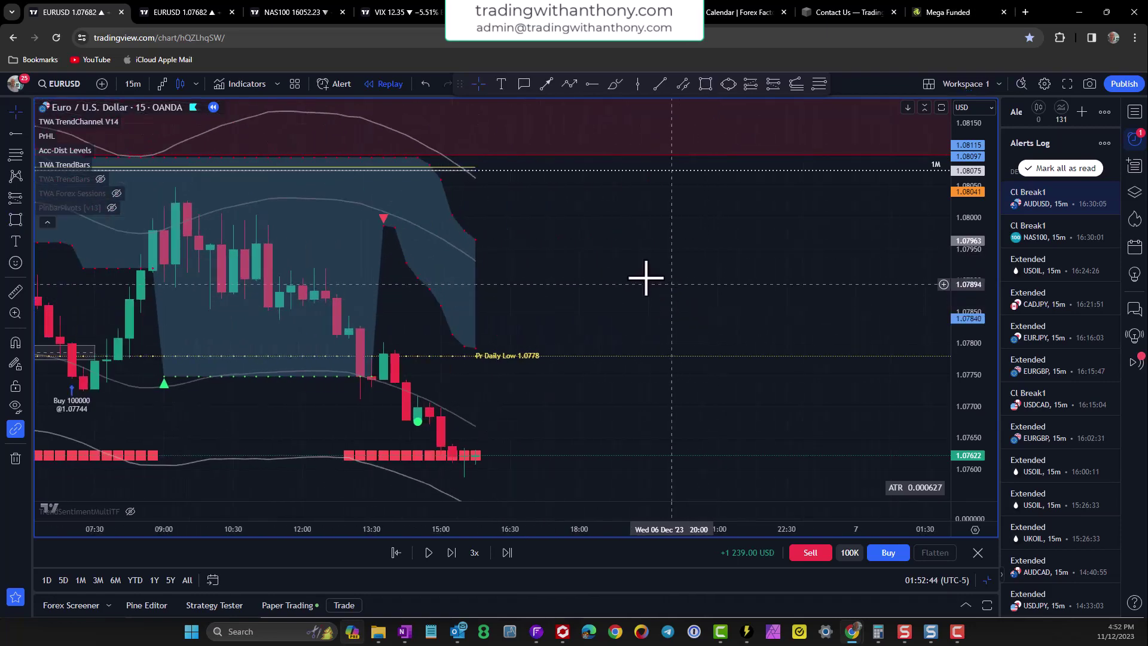
pyautogui.moveTo(645, 276); pyautogui.dragTo(627, 254)
pyautogui.scroll(-1, 630, 251)
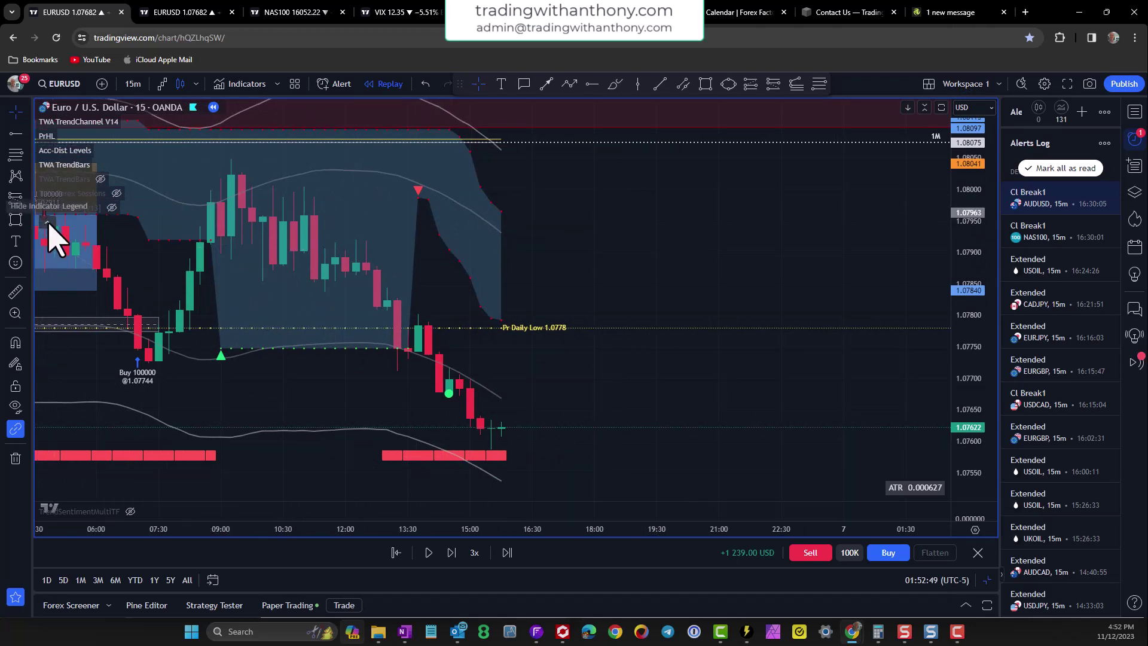
pyautogui.scroll(-1, 192, 218)
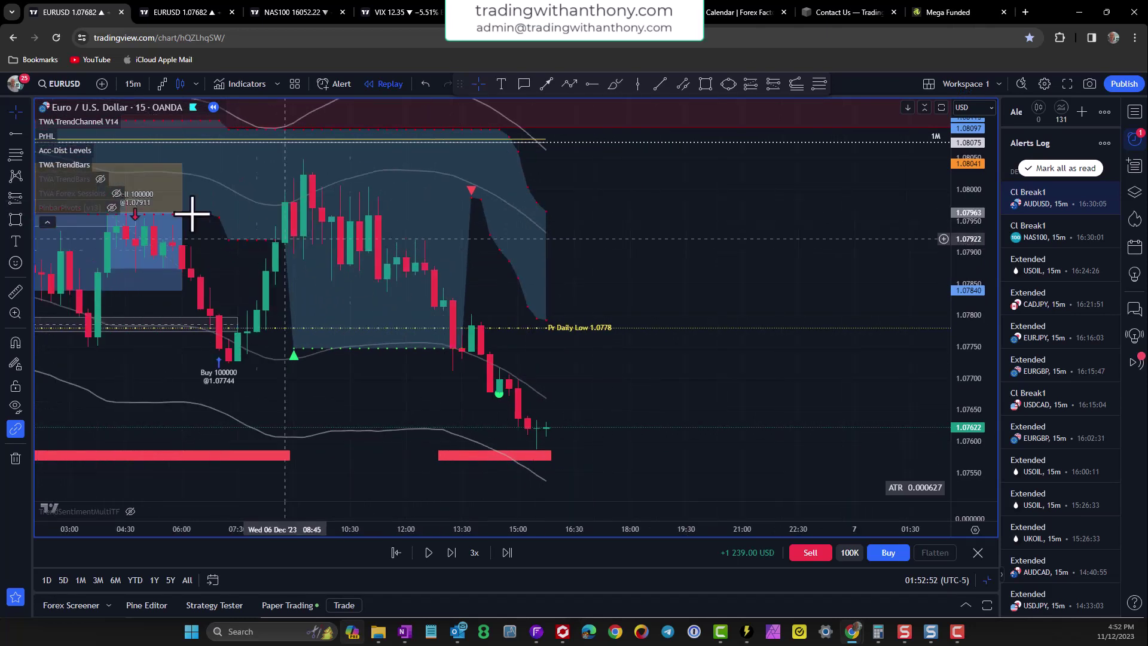
pyautogui.click(112, 208)
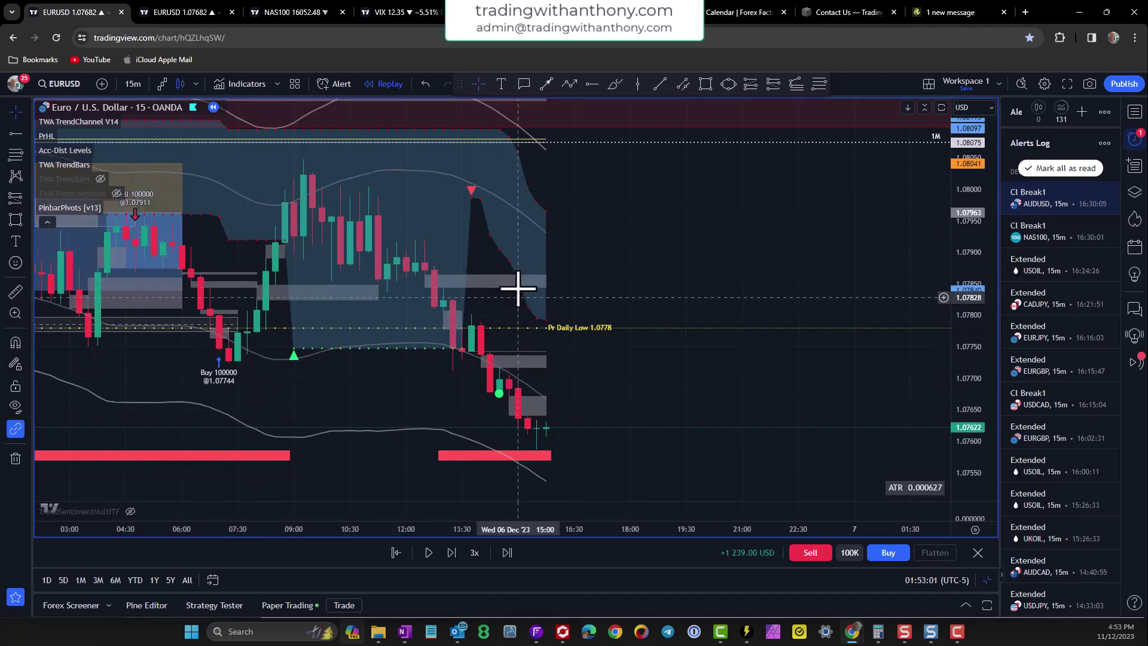
# Step: Open the PinbarPivots settings and set the opacity of Bull Color and Bear Color to 0%
pyautogui.moveTo(100, 222)
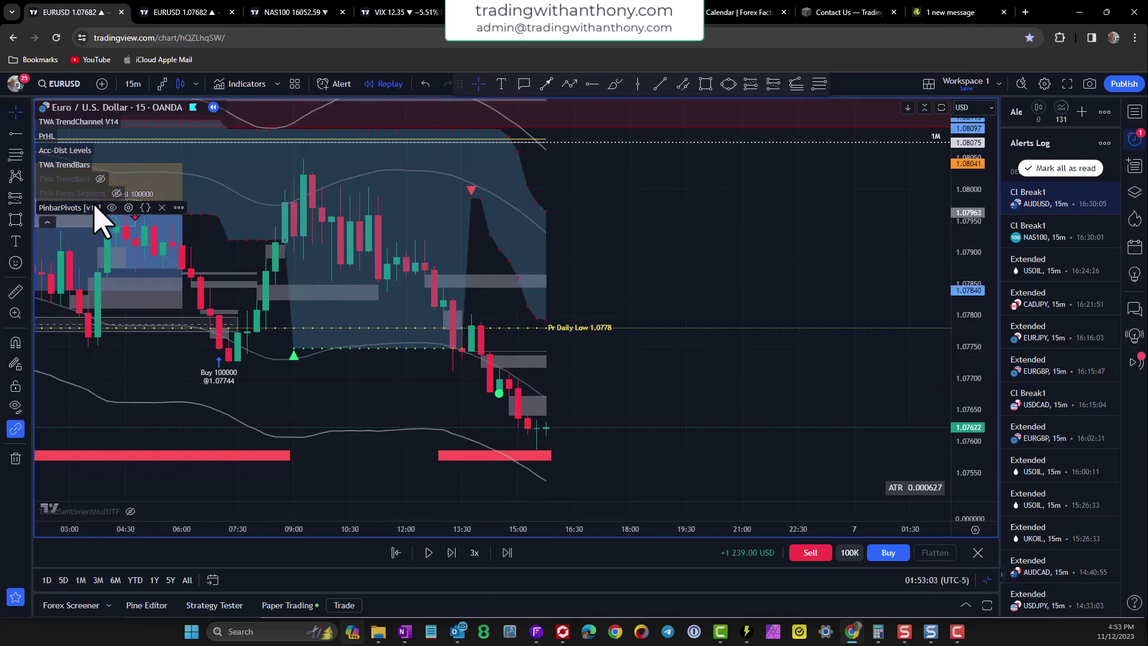
pyautogui.click(128, 208)
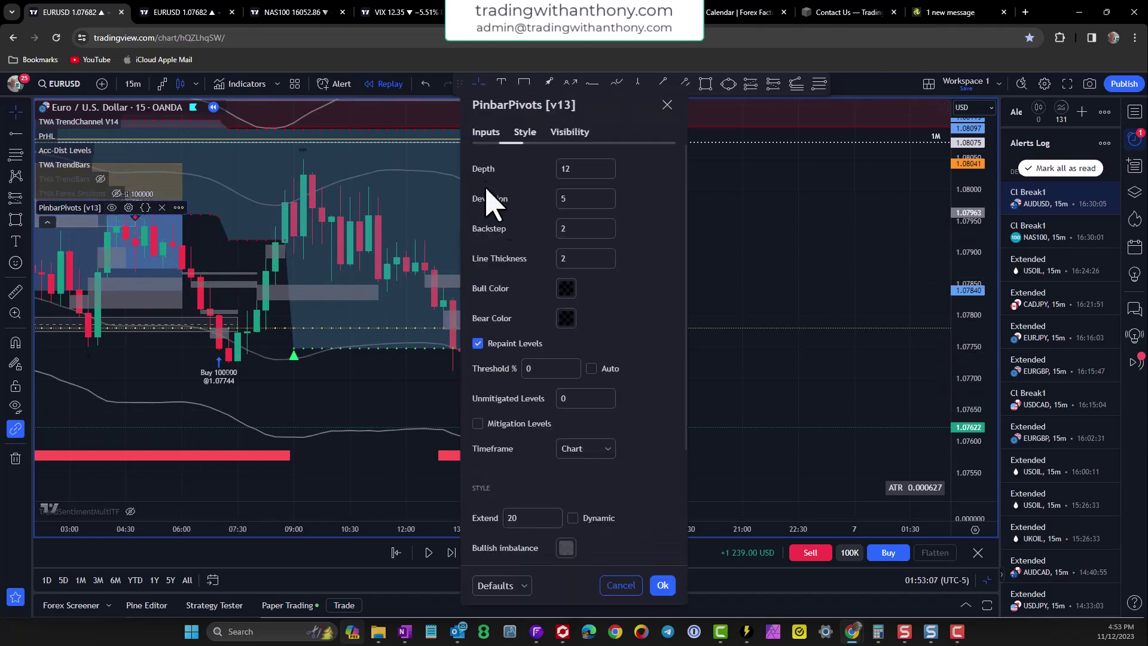
pyautogui.click(566, 289)
pyautogui.moveTo(567, 489)
pyautogui.mouseDown()
pyautogui.moveTo(615, 487)
pyautogui.moveTo(561, 489)
pyautogui.mouseUp()
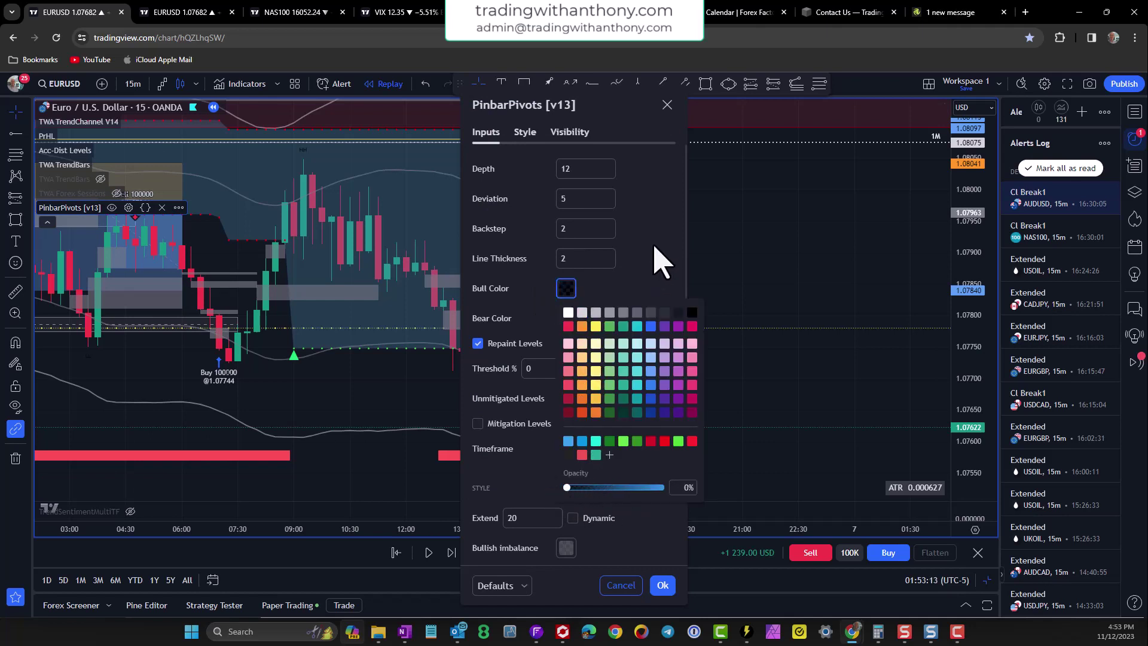
pyautogui.click(655, 247)
pyautogui.click(567, 319)
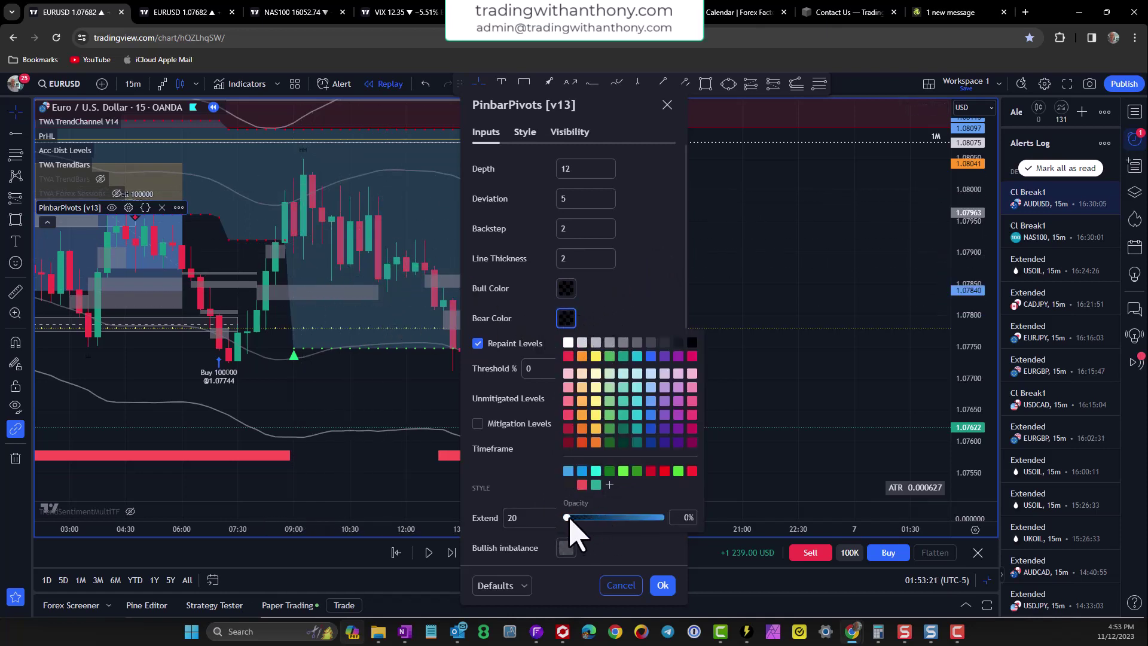
pyautogui.click(642, 315)
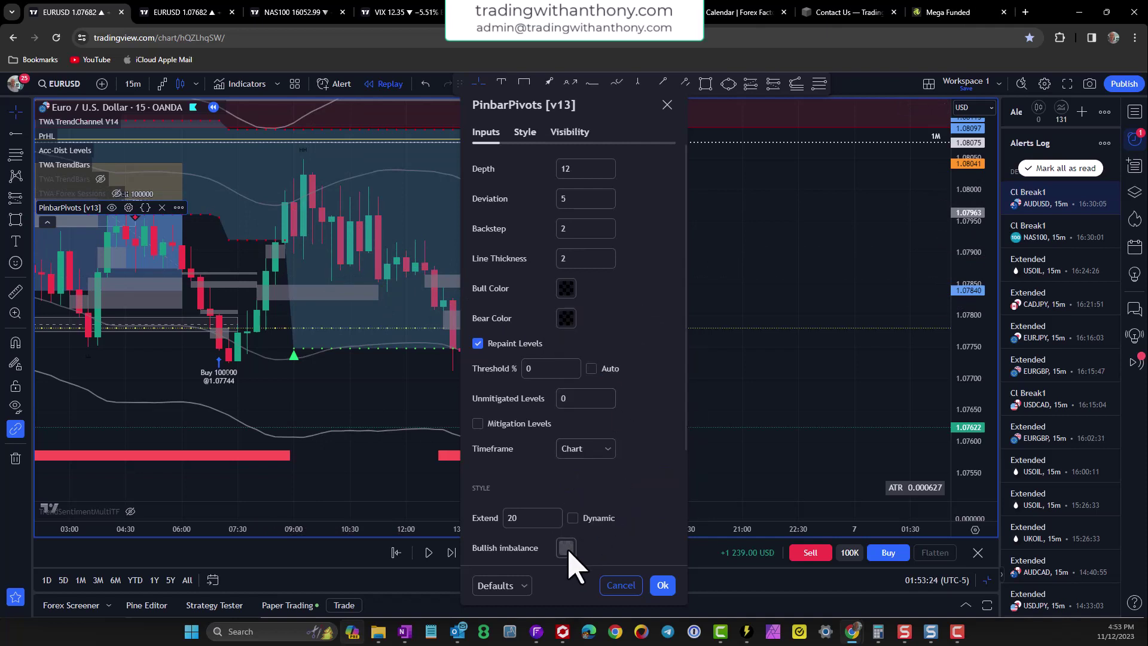
# Step: Set the Bullish imbalance colour to green and the Bearish imbalance colour to red, and apply the indicator settings
pyautogui.scroll(-3, 633, 490)
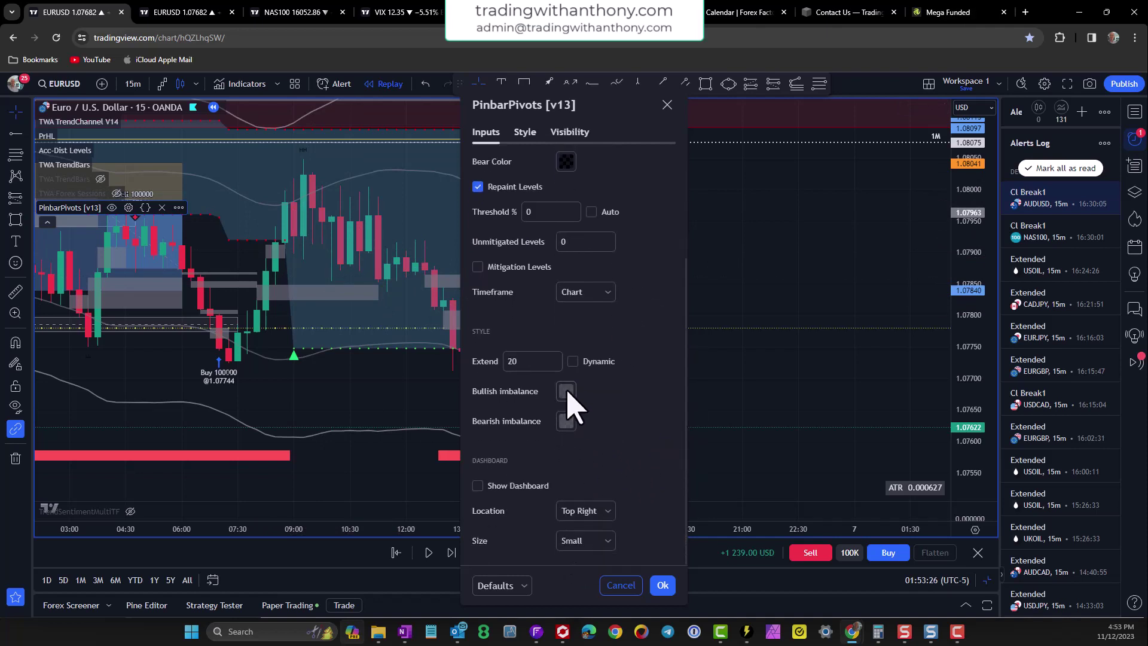
pyautogui.click(566, 392)
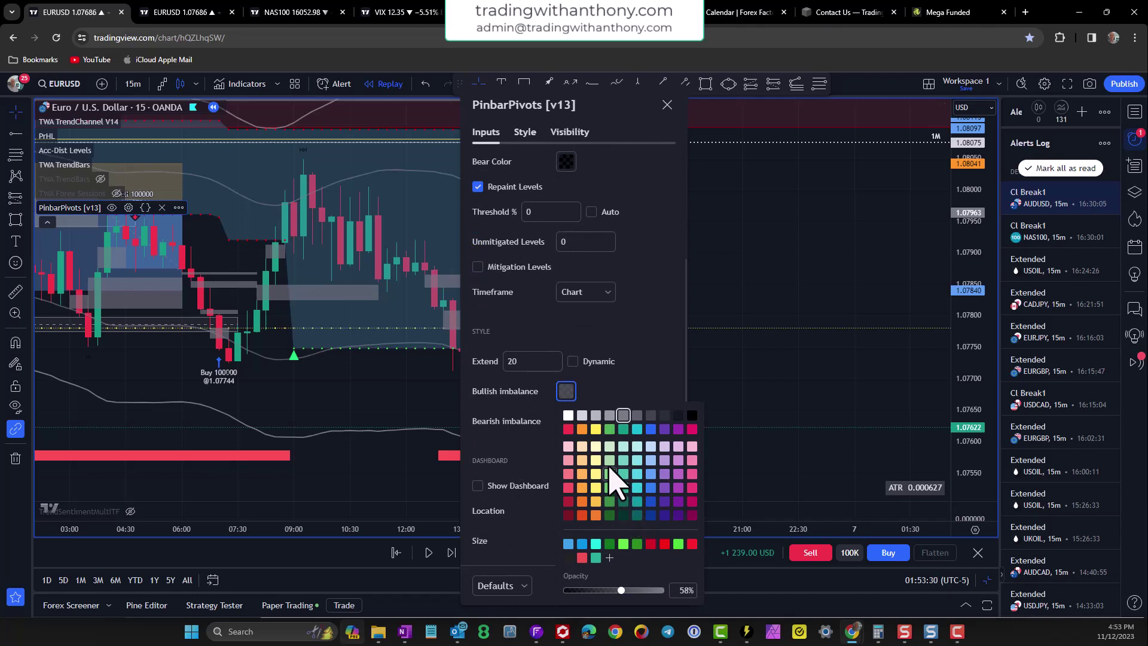
pyautogui.click(609, 428)
pyautogui.click(636, 382)
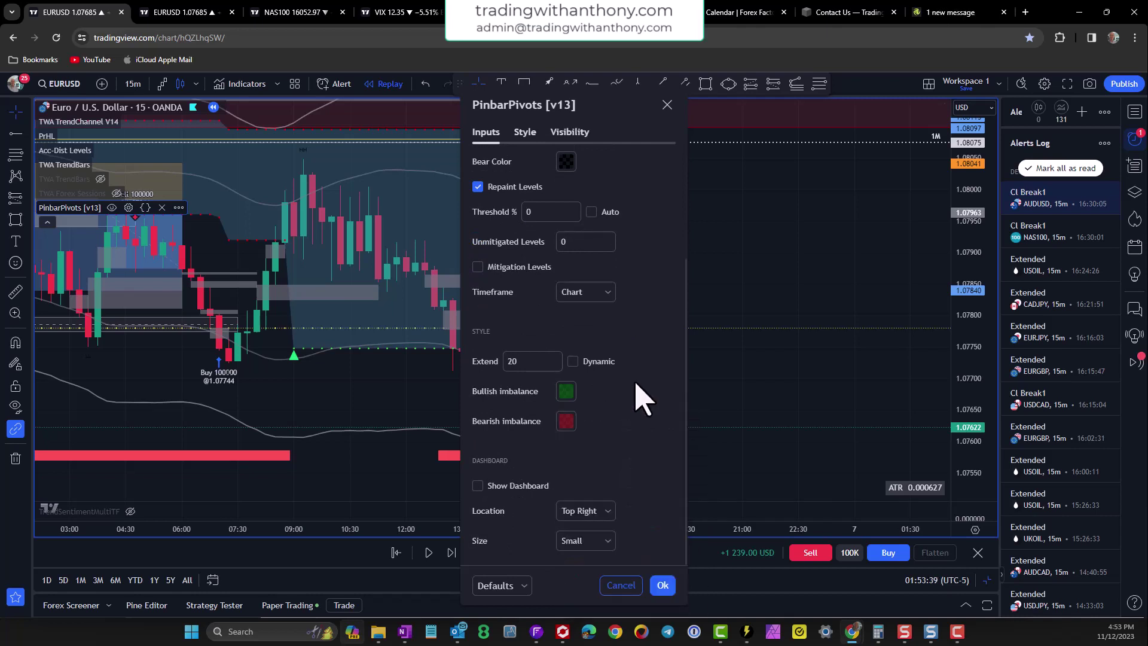
pyautogui.click(663, 585)
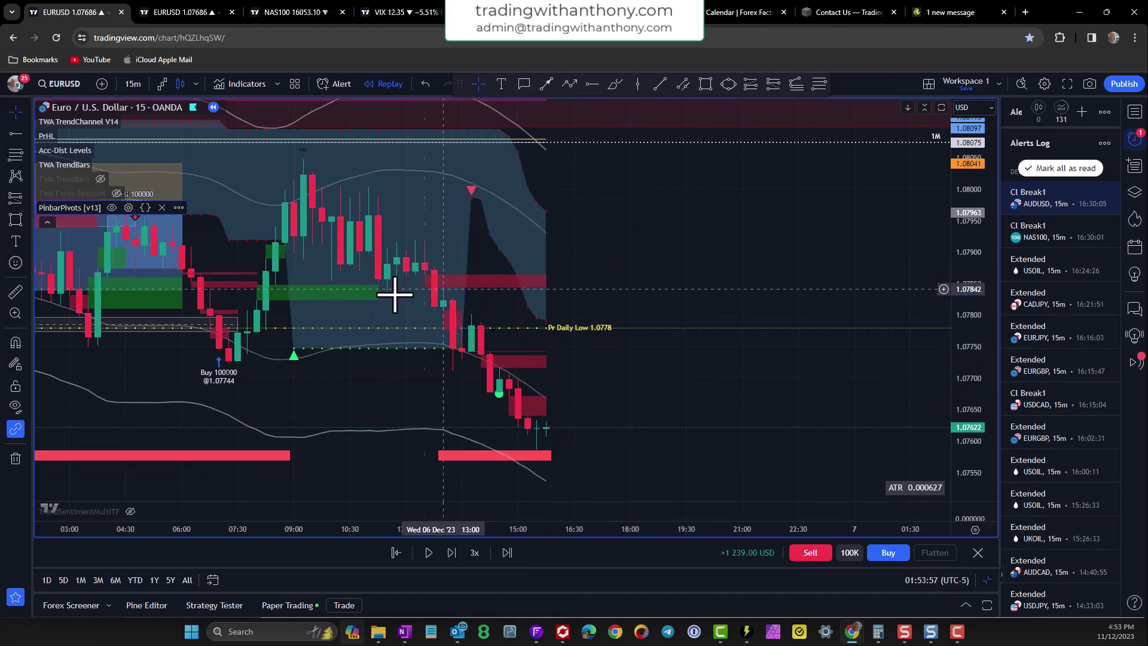
# Step: Look over the PinbarPivots settings again and close them without making changes
pyautogui.moveTo(287, 308); pyautogui.dragTo(120, 218)
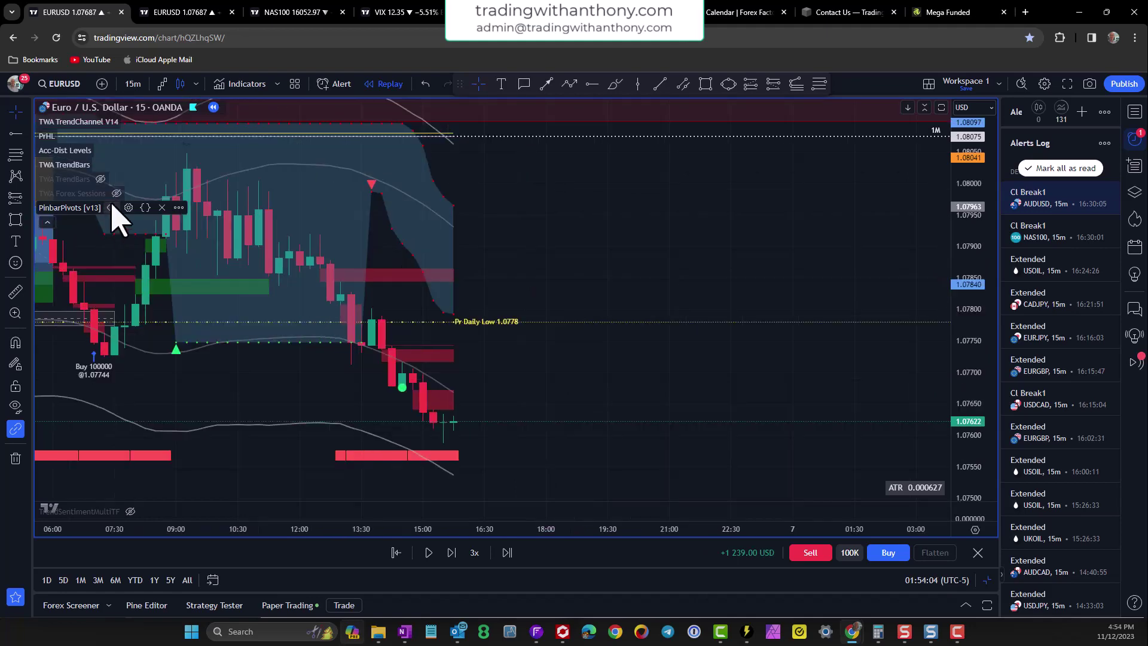
pyautogui.click(128, 208)
pyautogui.press('Escape')
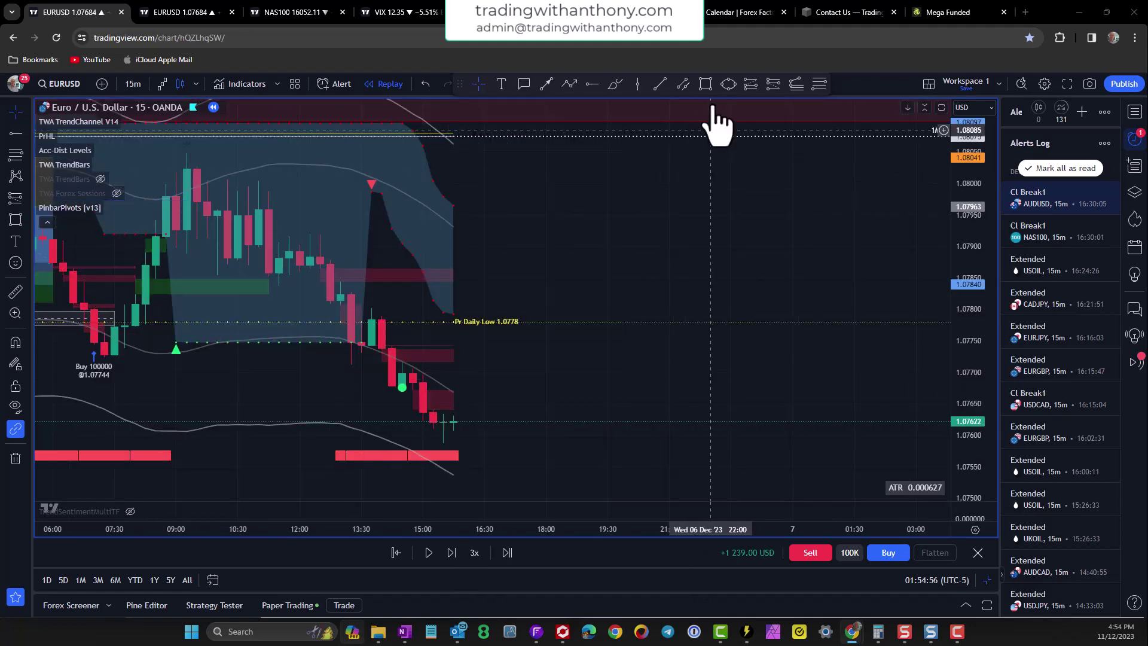
# Step: Place a short position at the last candle with entry 1.07842, target 1.07623 and stop 1.07924
pyautogui.click(774, 84)
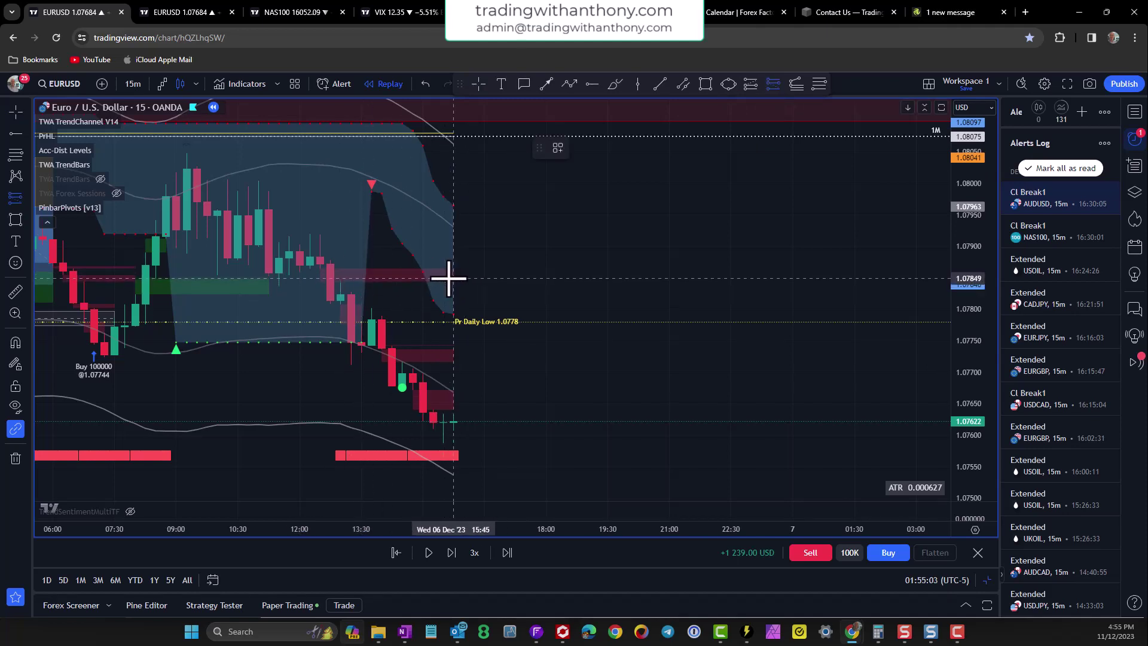
pyautogui.moveTo(451, 282); pyautogui.dragTo(453, 409)
pyautogui.moveTo(453, 216); pyautogui.dragTo(453, 231)
# Step: Draw a short level trend line at 1.07918 over the swing highs from 11:45 to about 12:45
pyautogui.hotkey('alt', 't')
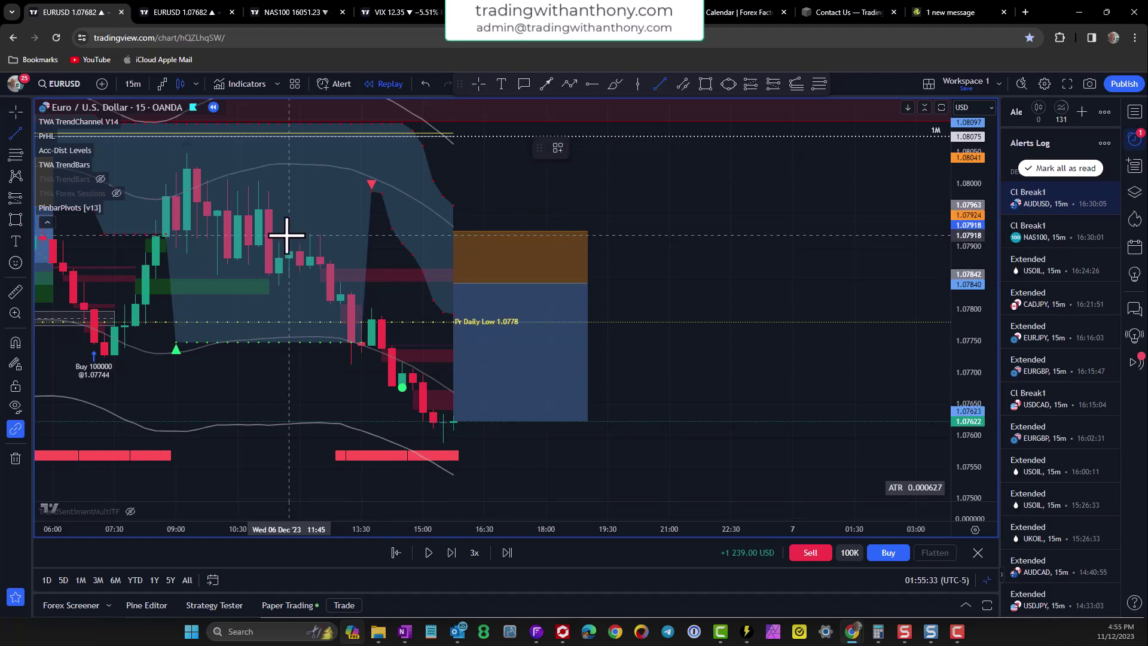
pyautogui.click(330, 235)
pyautogui.click(668, 284)
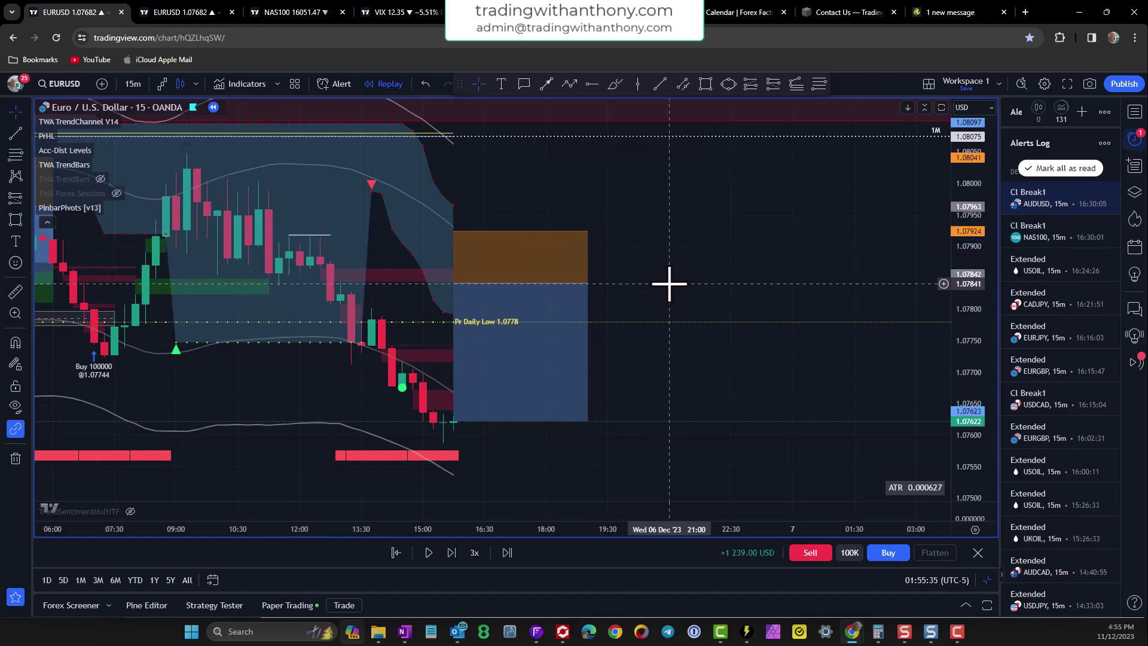
# Step: Play the replay forward and pause it at about 00:30 on 7 December 2023
pyautogui.click(429, 552)
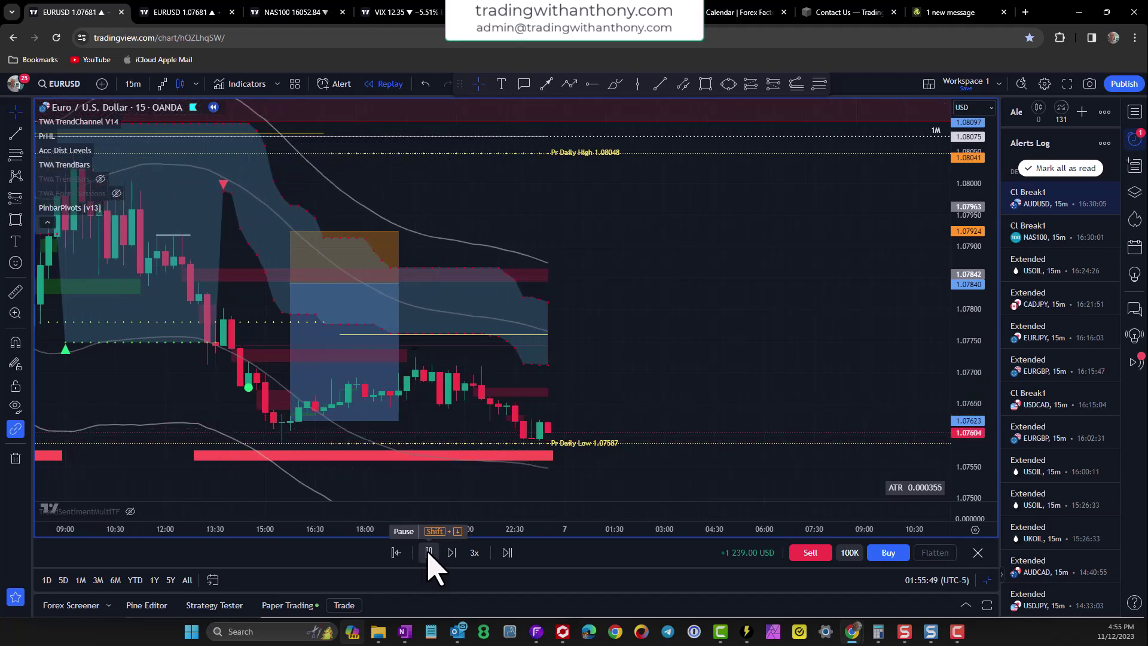
pyautogui.click(428, 553)
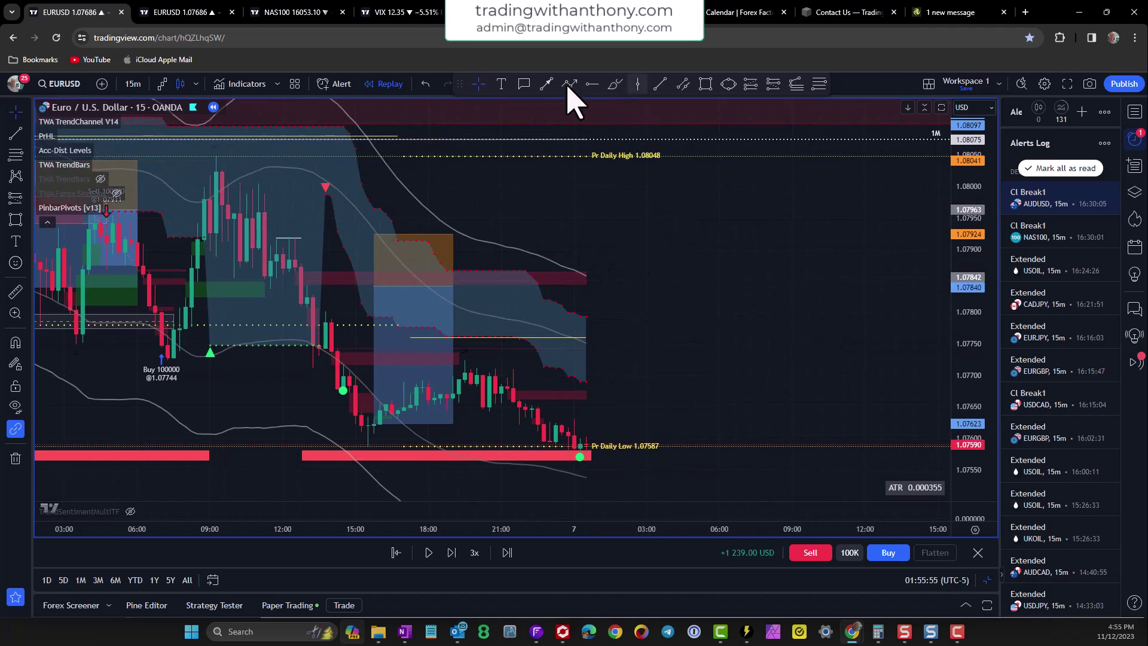
# Step: Sketch a descending zigzag arrow path from about 1.0799 down to about 1.0759 beside the latest candles and delete it
pyautogui.click(569, 84)
pyautogui.click(520, 193)
pyautogui.click(574, 314)
pyautogui.click(599, 244)
pyautogui.click(665, 377)
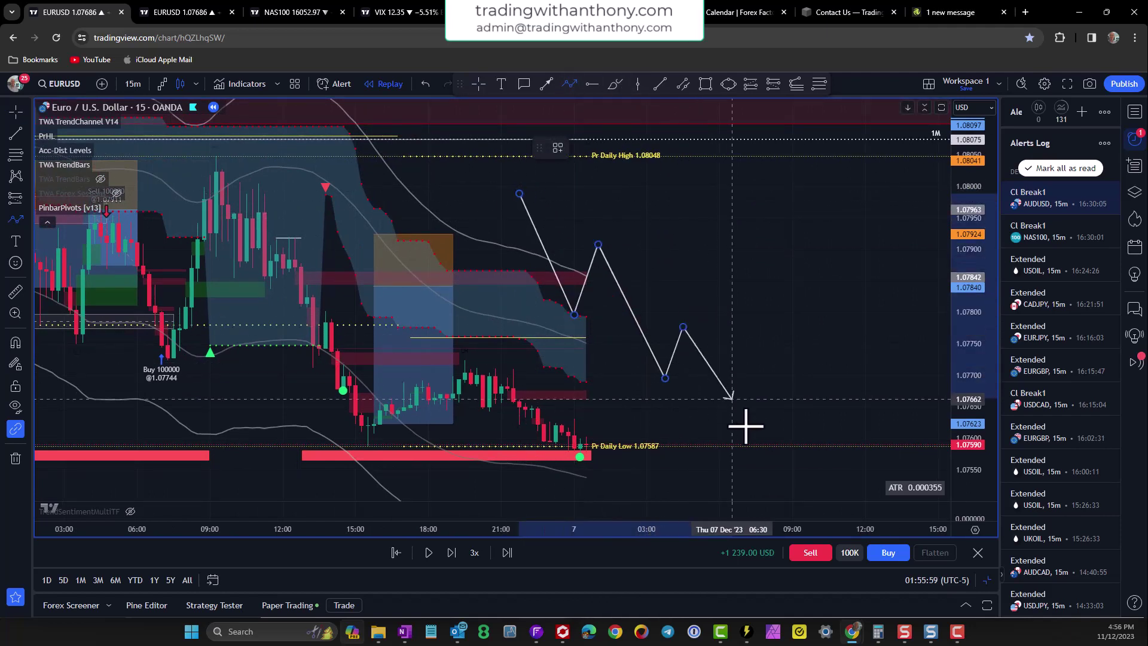
pyautogui.click(684, 327)
pyautogui.click(762, 445)
pyautogui.doubleClick(788, 397)
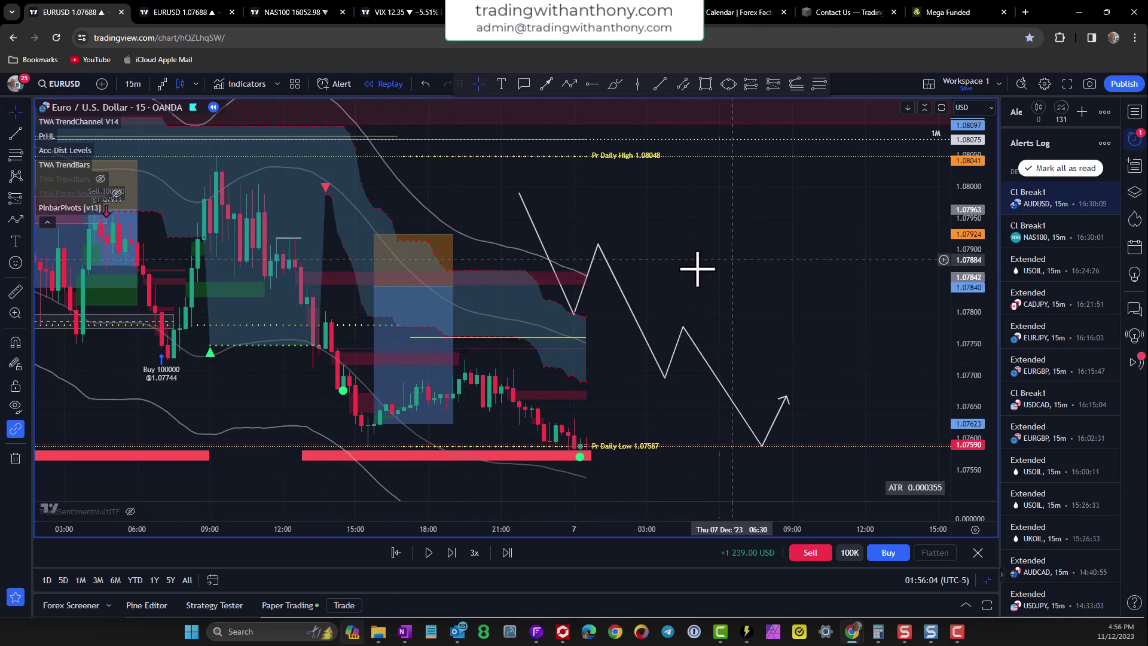
pyautogui.click(635, 317)
pyautogui.press('Delete')
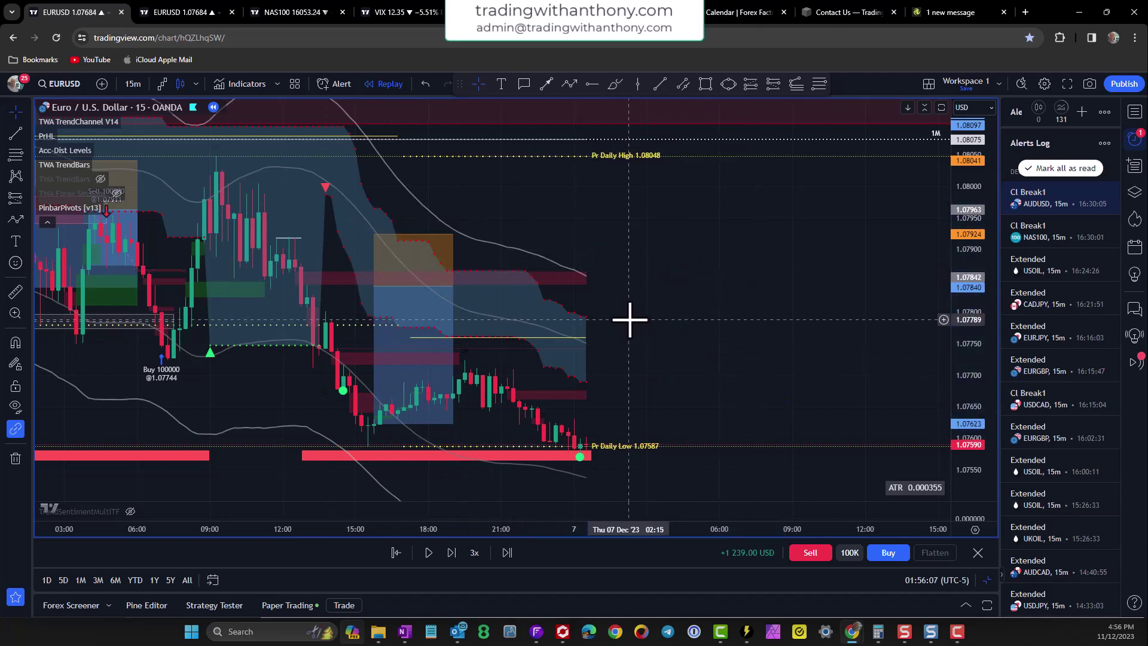
# Step: Play the replay forward and pause it at about 04:30 on 7 December 2023
pyautogui.click(429, 554)
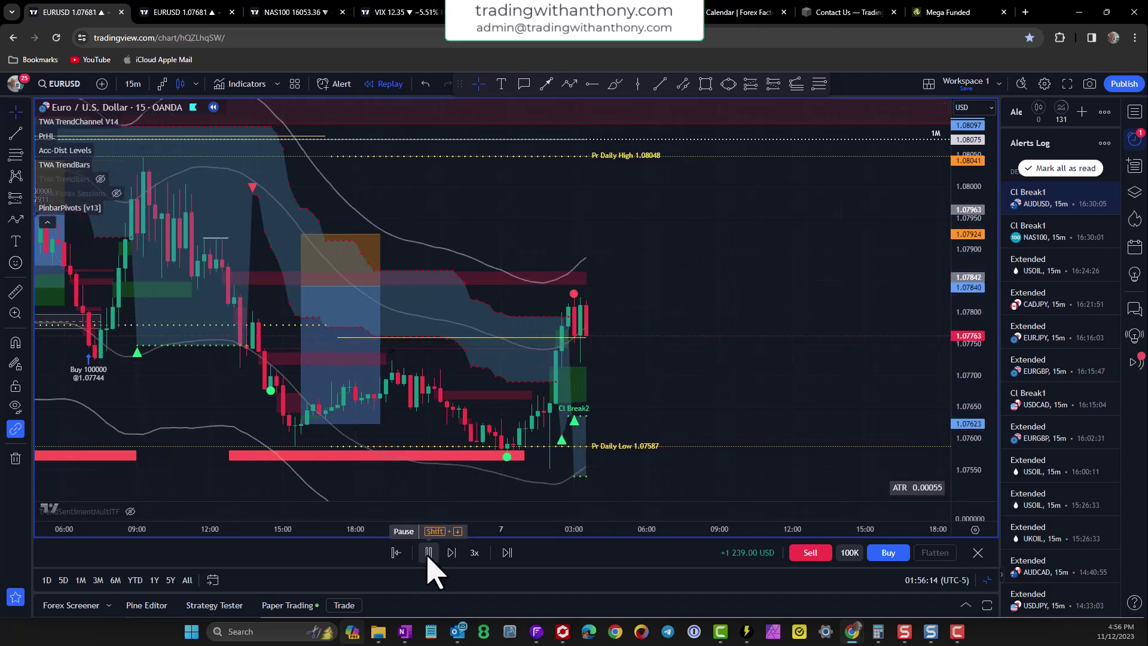
pyautogui.click(429, 552)
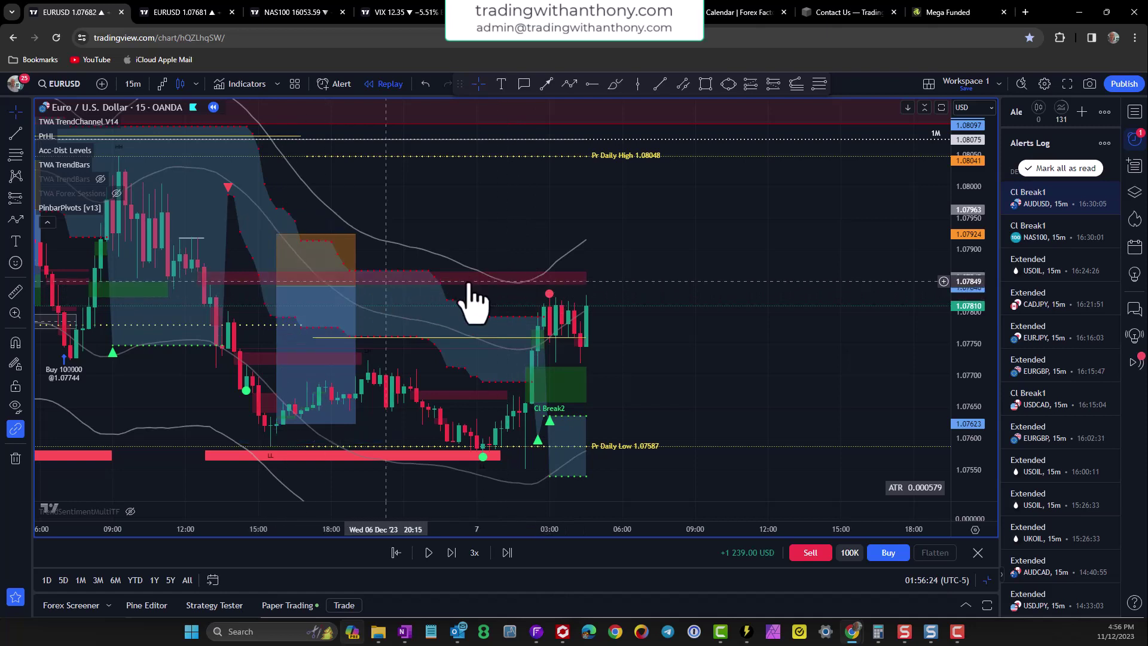
pyautogui.moveTo(88, 209)
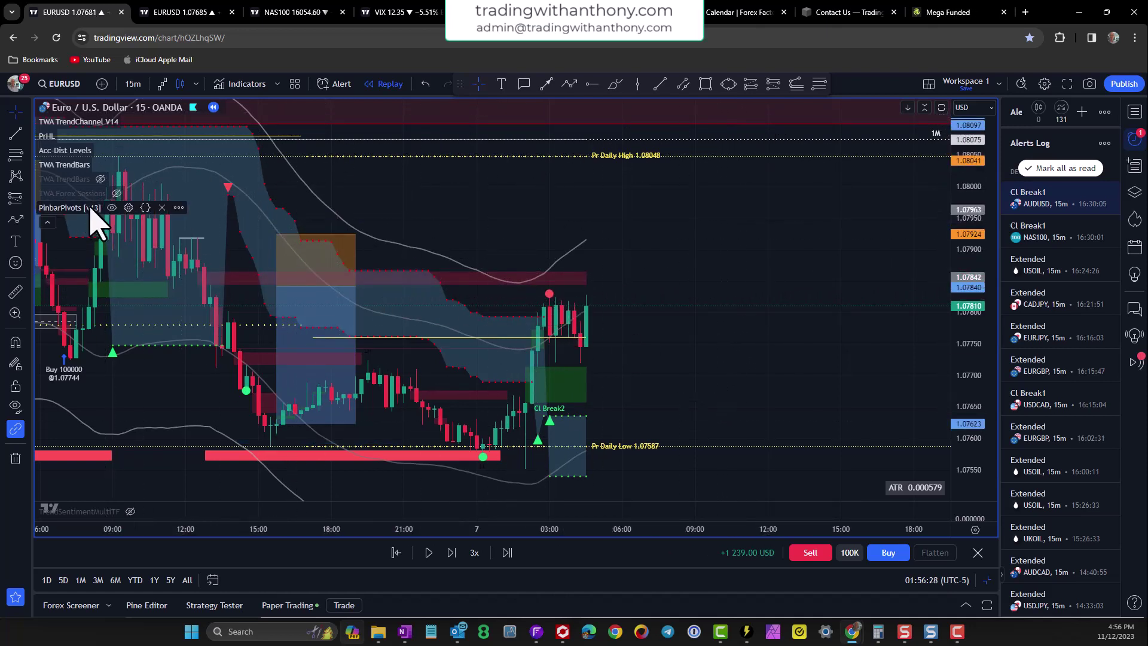
# Step: Recolour both the bullish and bearish imbalance zones of the PinbarPivots [v13] indicator to a translucent grey
pyautogui.click(128, 207)
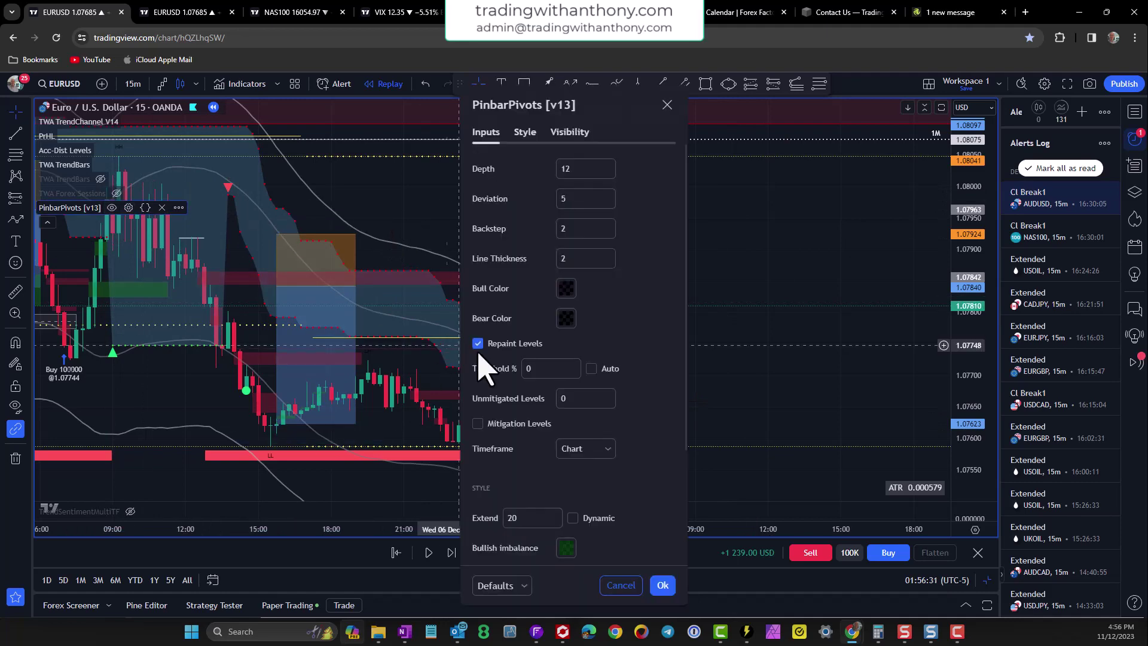
pyautogui.scroll(-3, 609, 457)
pyautogui.press('Escape')
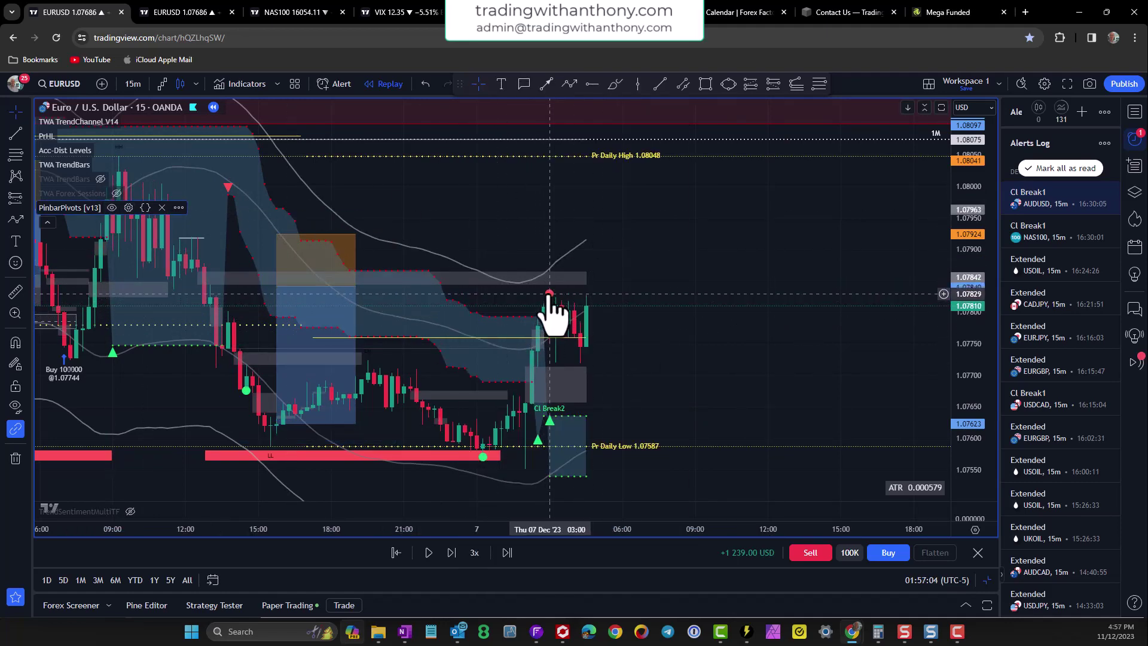
# Step: Draw a path arrow from the highs near 1.0781, up to about 1.0783 at 04:30, and down to about 1.0769
pyautogui.click(569, 84)
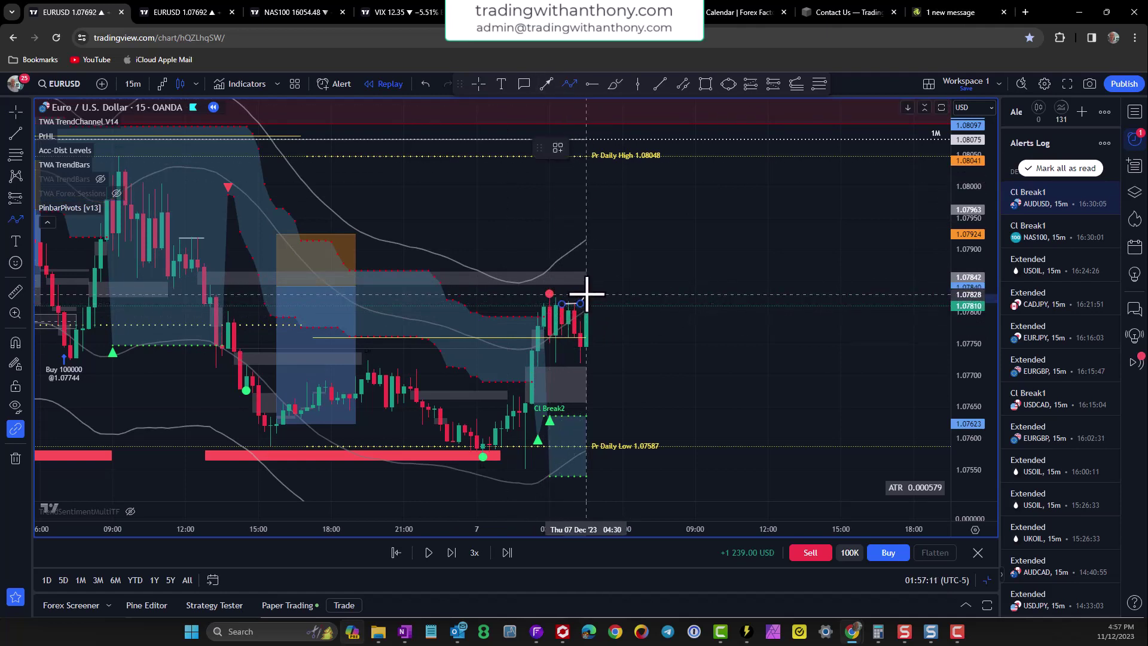
pyautogui.click(588, 291)
pyautogui.click(618, 381)
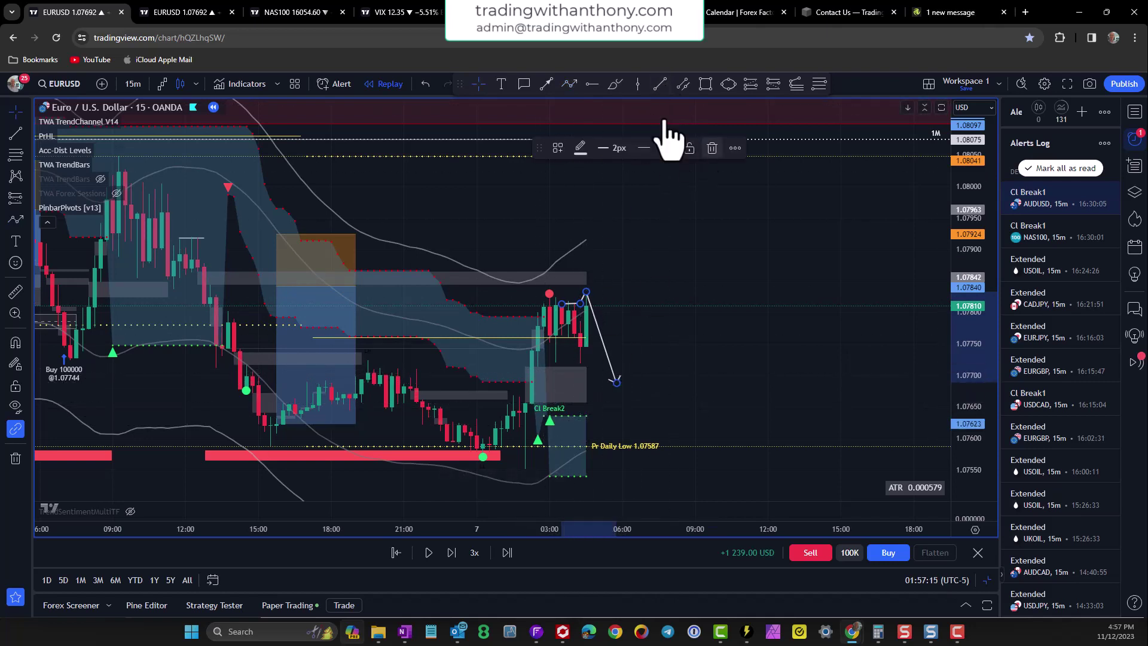
# Step: Draw a level arrow at about 1.0769 from 03:00 to the tip of the descending path near 05:45
pyautogui.click(546, 84)
pyautogui.click(549, 382)
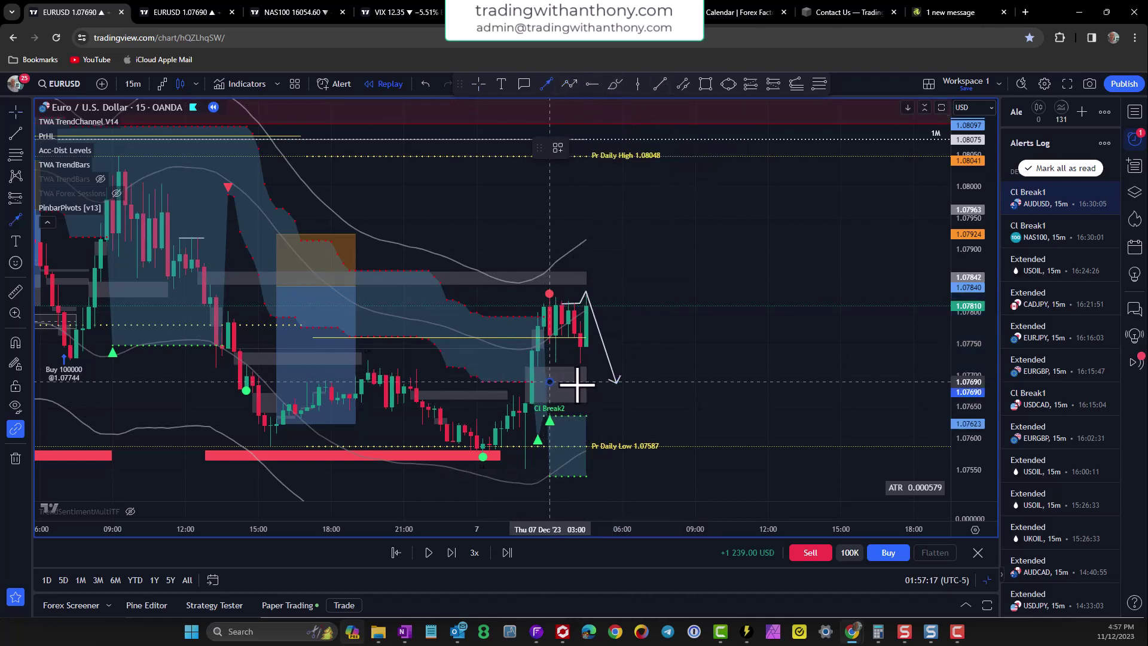
pyautogui.click(616, 381)
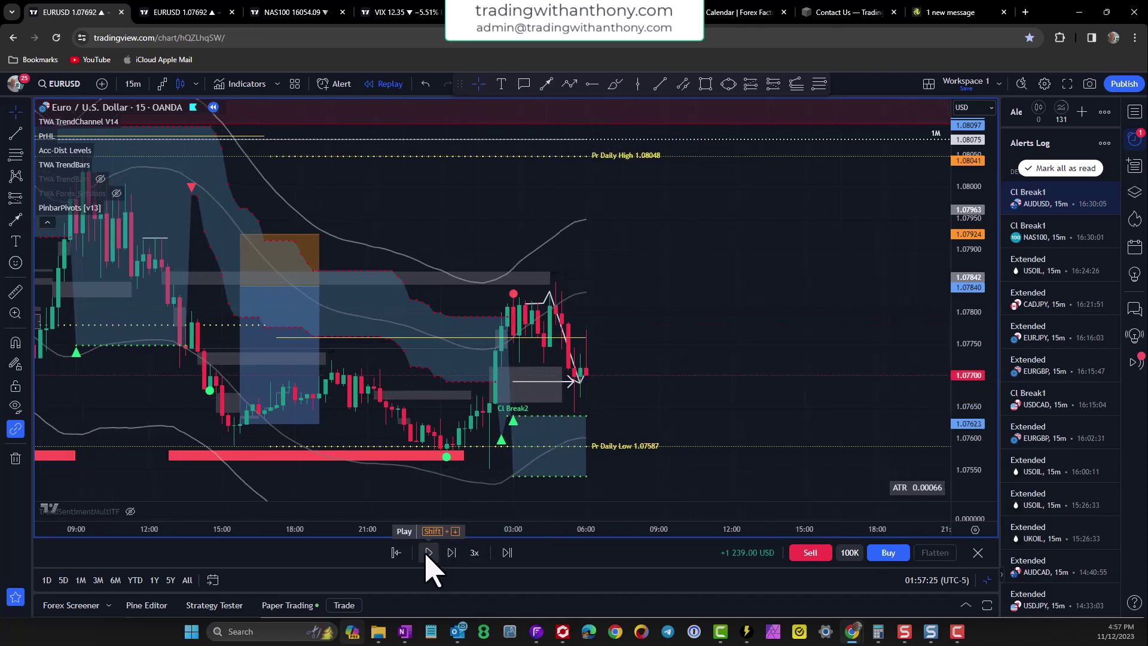
# Step: Play the replay forward and pause it at about 22:15 on 7 December 2023
pyautogui.click(428, 552)
pyautogui.click(428, 552)
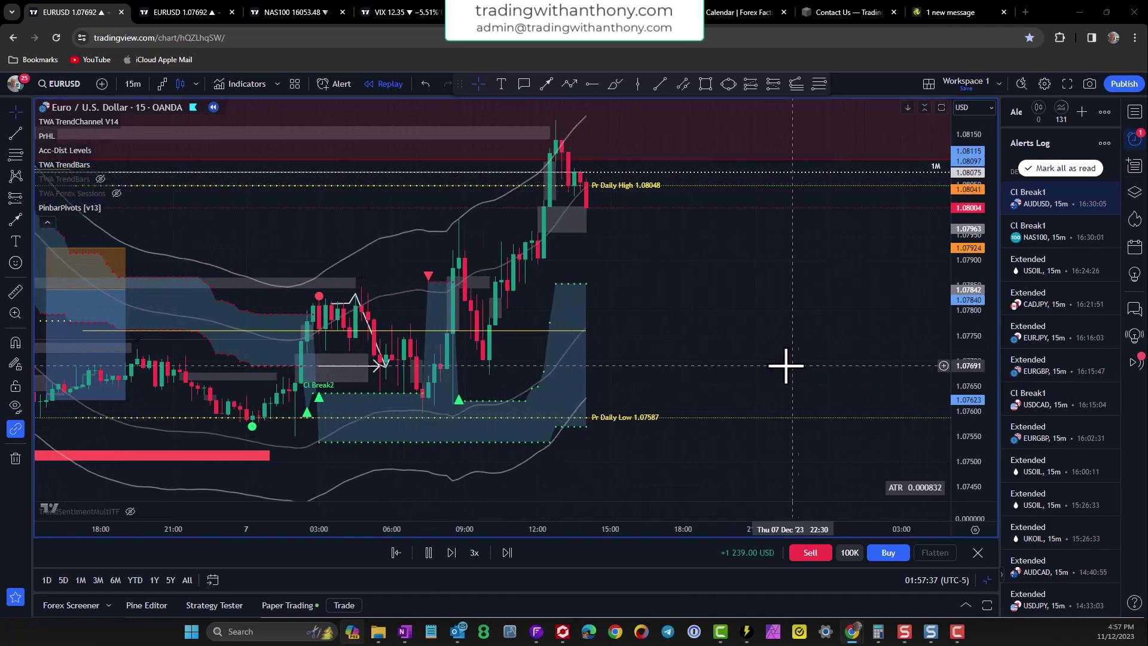
pyautogui.moveTo(720, 323); pyautogui.dragTo(714, 388)
pyautogui.moveTo(727, 325); pyautogui.dragTo(720, 378)
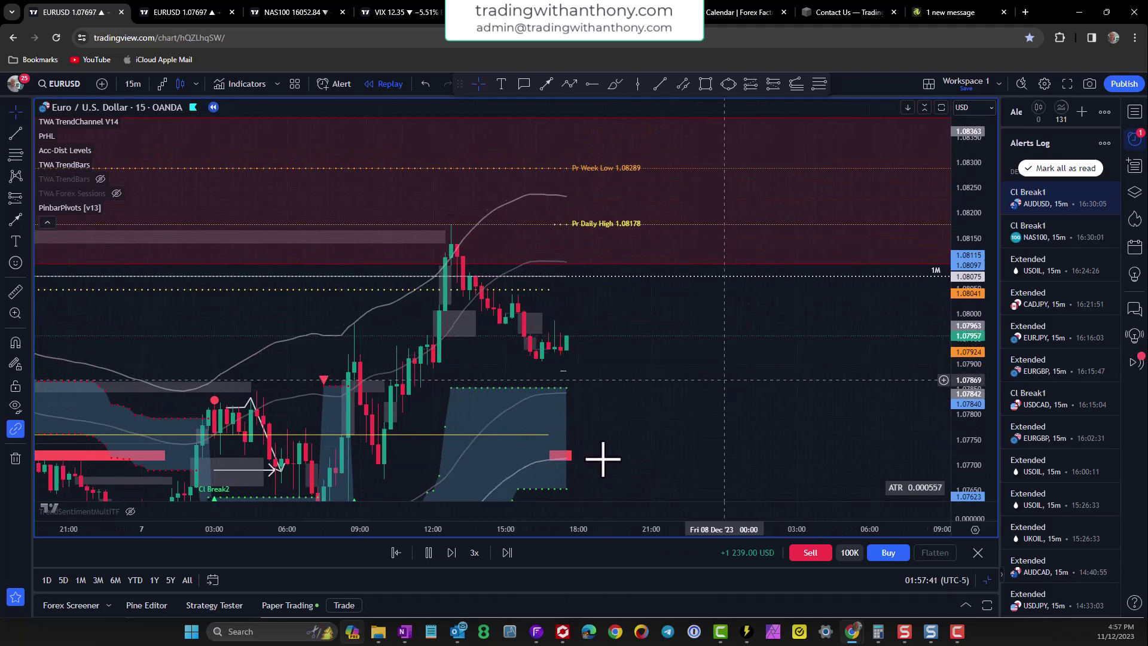
pyautogui.click(428, 553)
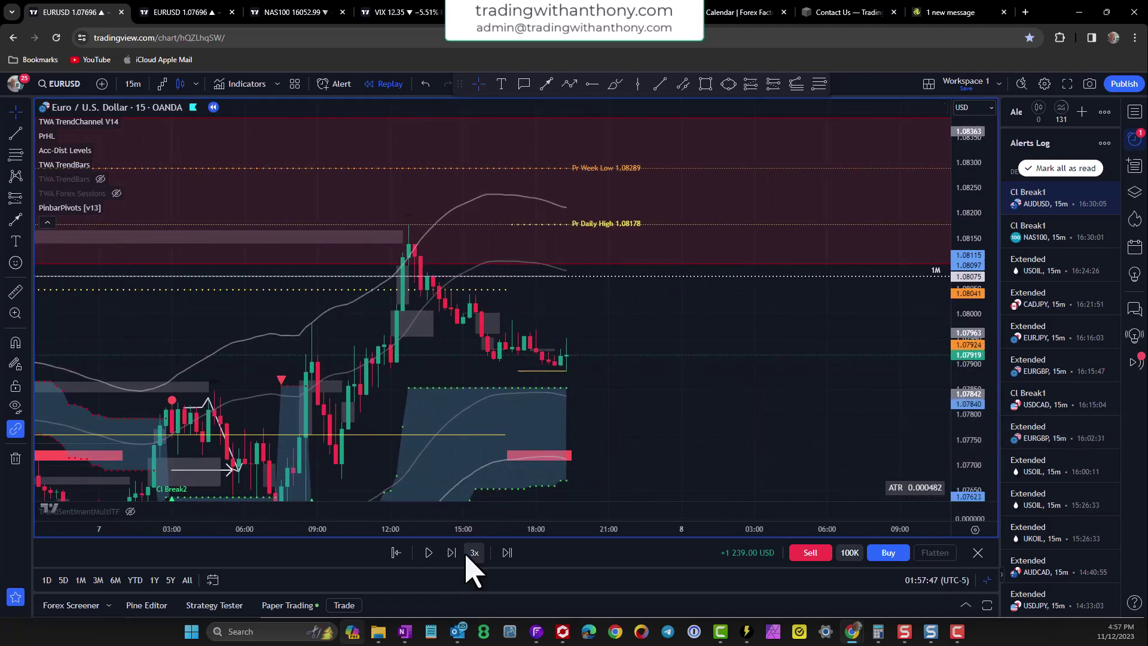
pyautogui.click(428, 552)
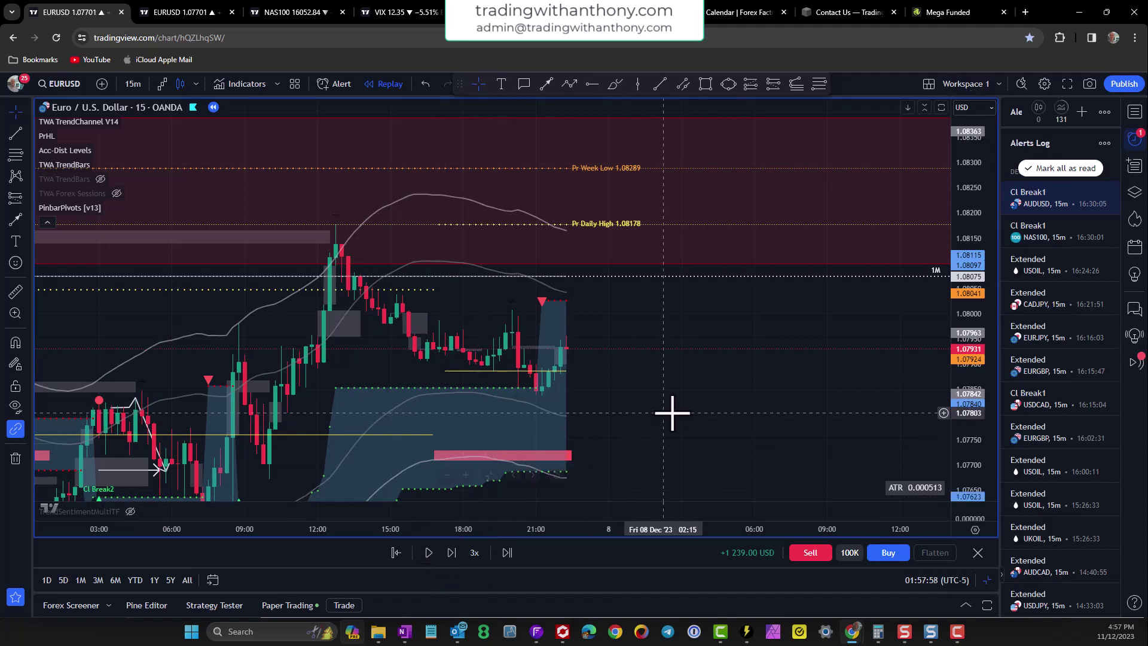
pyautogui.scroll(3, 672, 410)
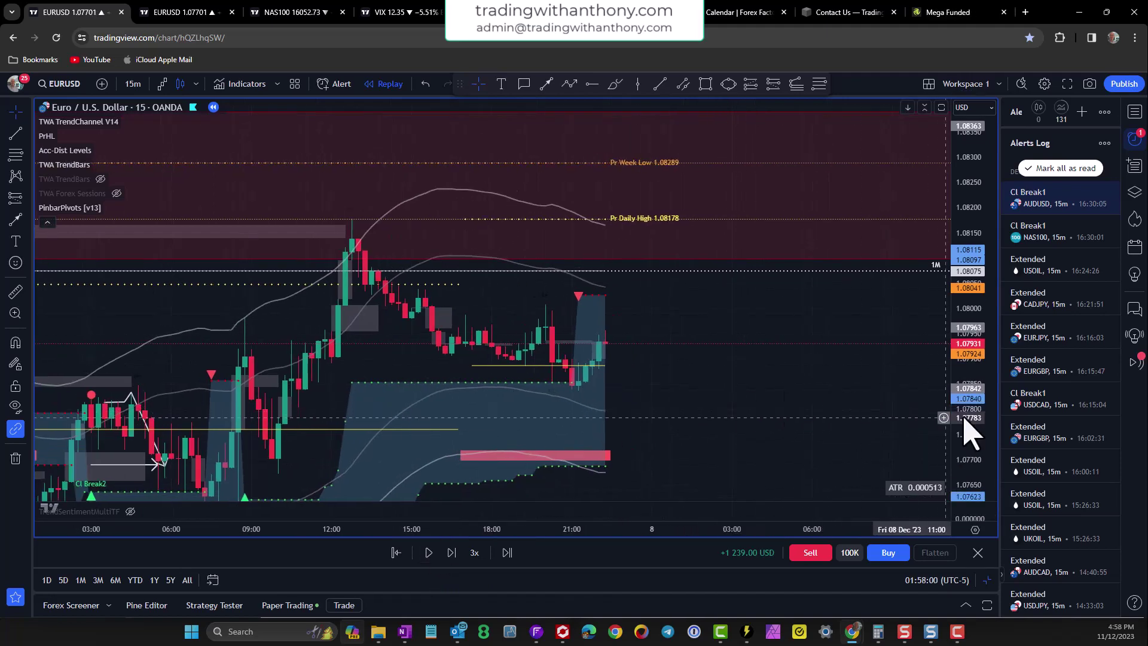
pyautogui.moveTo(968, 431); pyautogui.dragTo(773, 402)
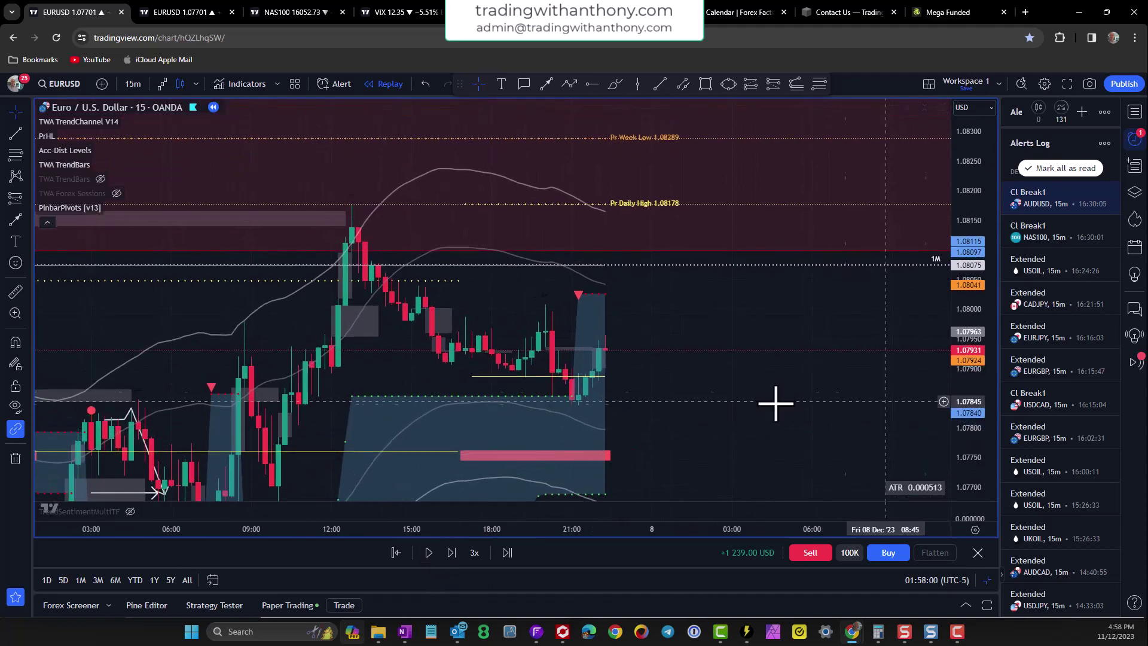
# Step: Place a very short arrow at about 1.0786 near 07:15 on 8 December 2023 and cancel its text settings
pyautogui.click(549, 85)
pyautogui.click(830, 393)
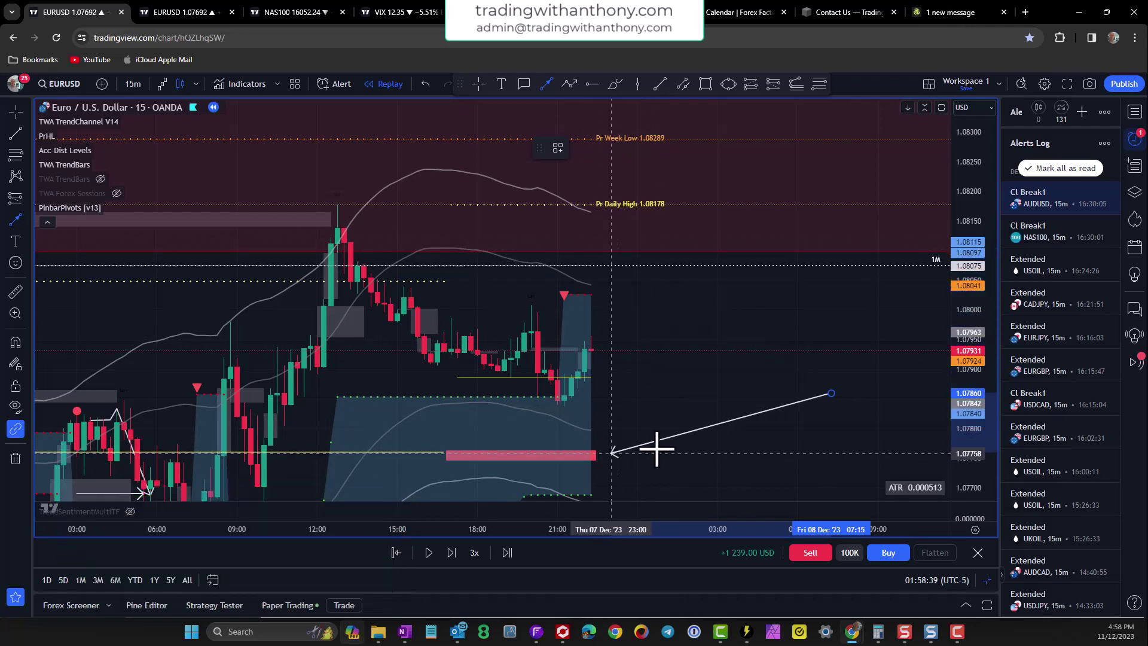
pyautogui.click(828, 394)
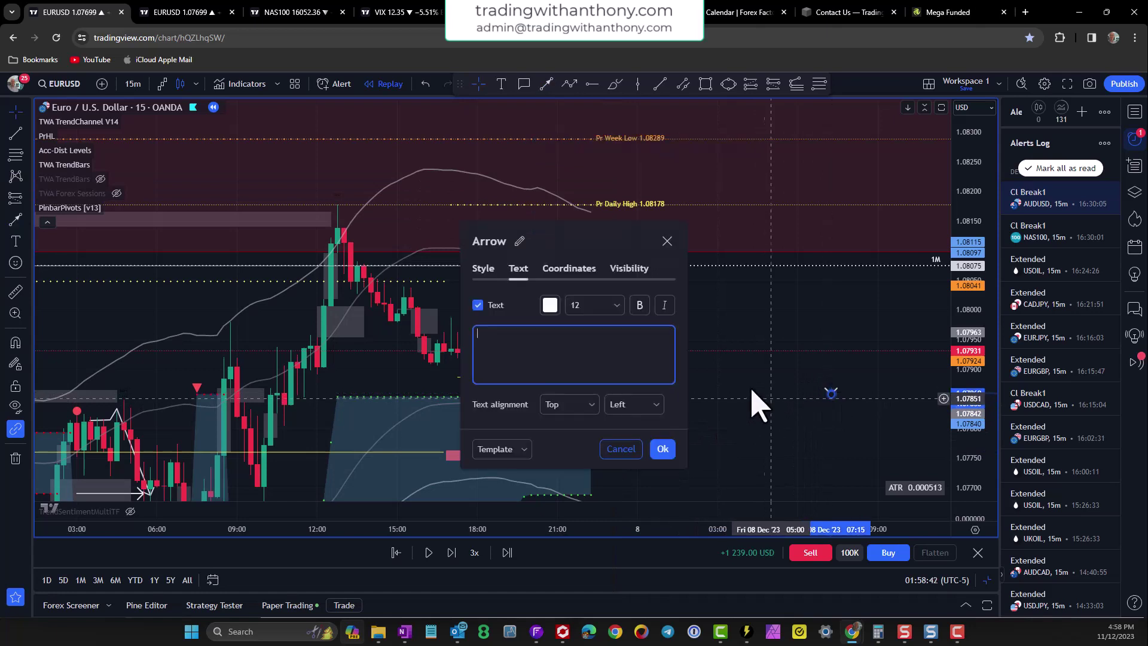
pyautogui.click(619, 449)
# Step: Sell 100K EURUSD at market with a stop loss at 1.08034 and a take profit at 1.07770
pyautogui.moveTo(692, 317); pyautogui.dragTo(704, 306)
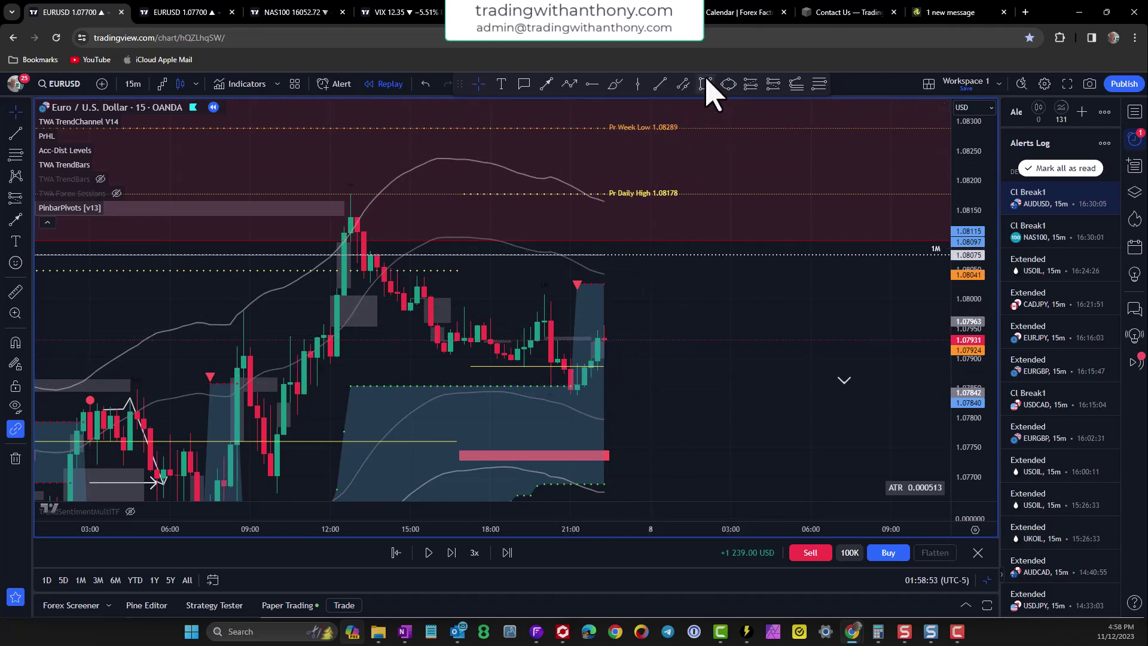
pyautogui.click(810, 553)
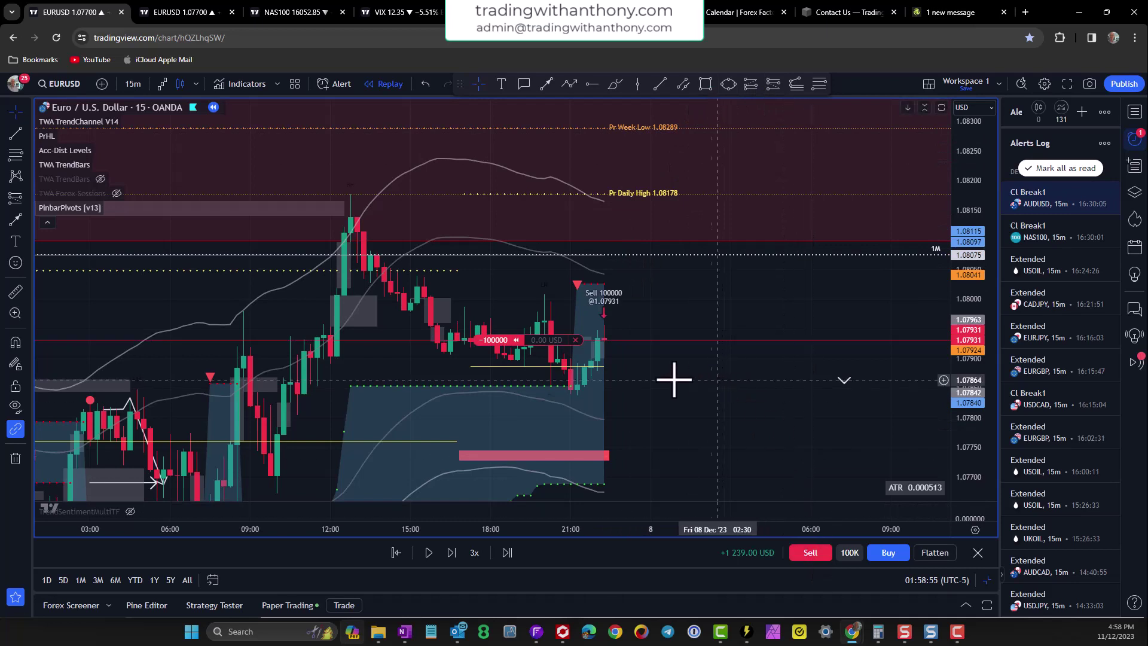
pyautogui.moveTo(497, 341)
pyautogui.moveTo(458, 341); pyautogui.dragTo(456, 439)
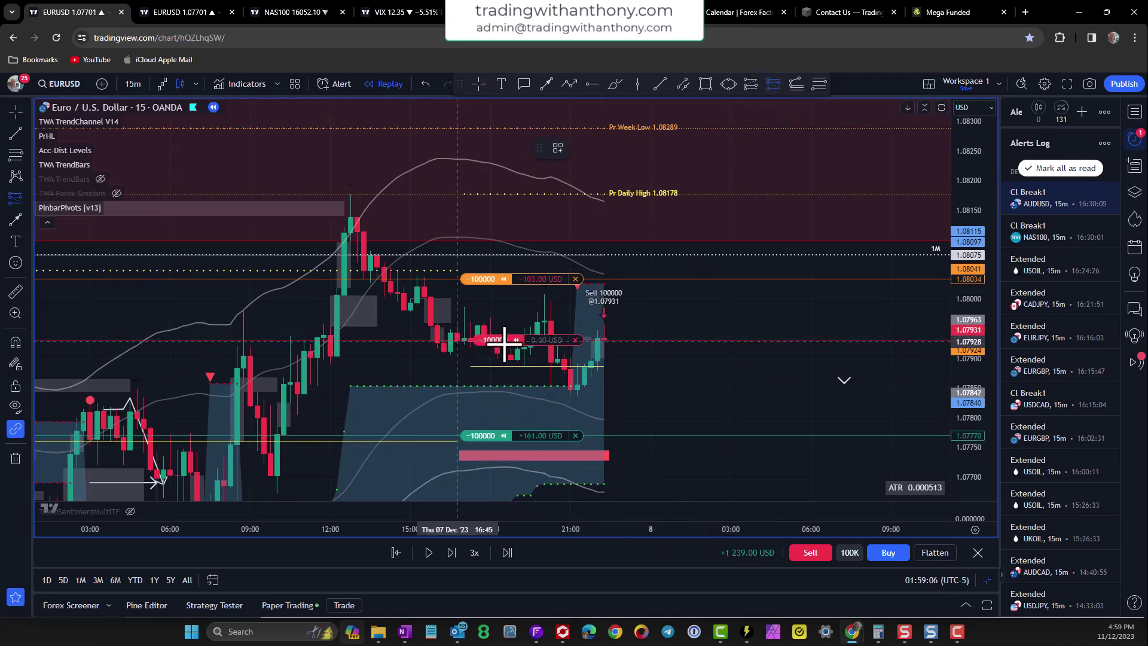
# Step: Mark a short position at 1.07931 with stop 1.08039 and target 1.07767, and add a horizontal ray at about 1.0776 starting at 16:15
pyautogui.click(605, 339)
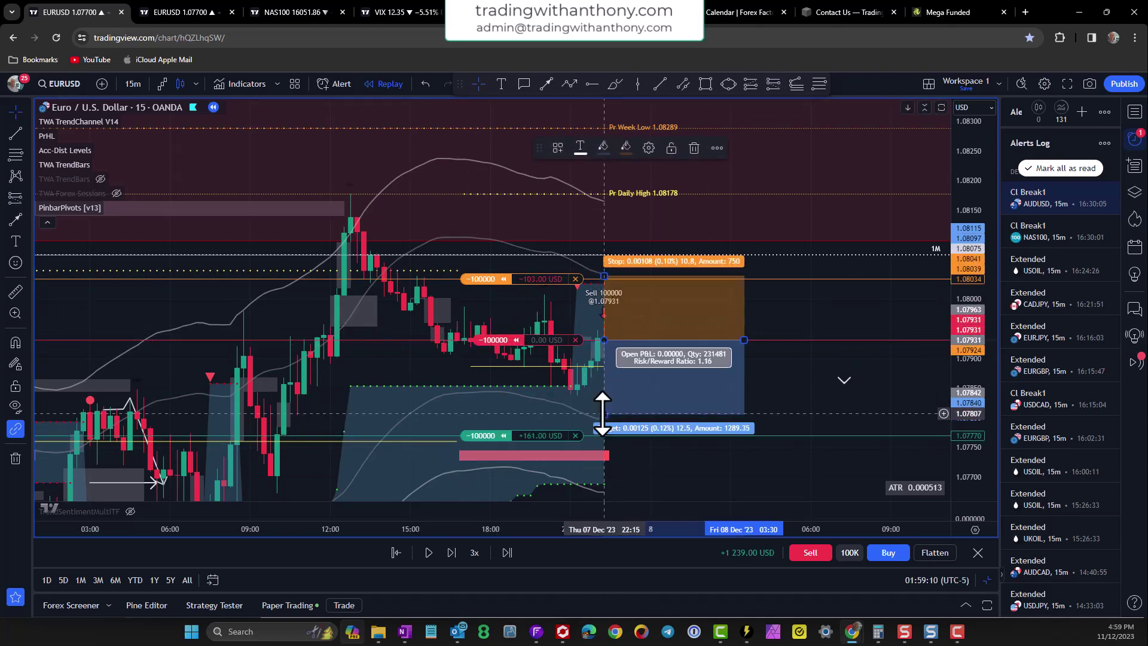
pyautogui.moveTo(604, 424); pyautogui.dragTo(604, 438)
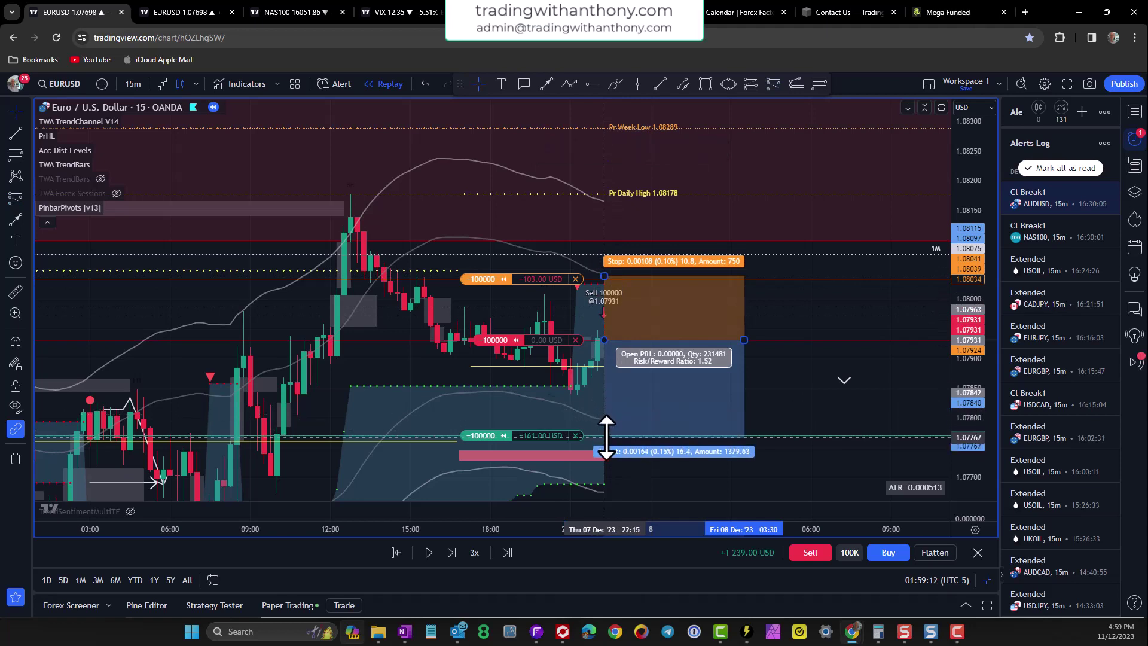
pyautogui.click(592, 84)
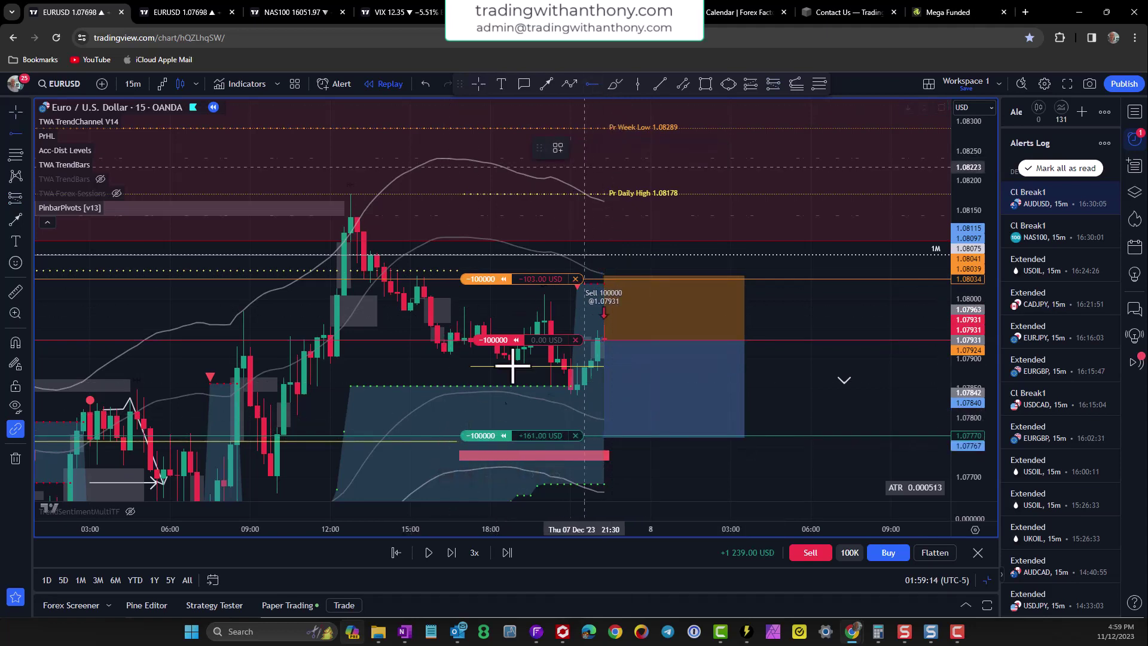
pyautogui.click(443, 442)
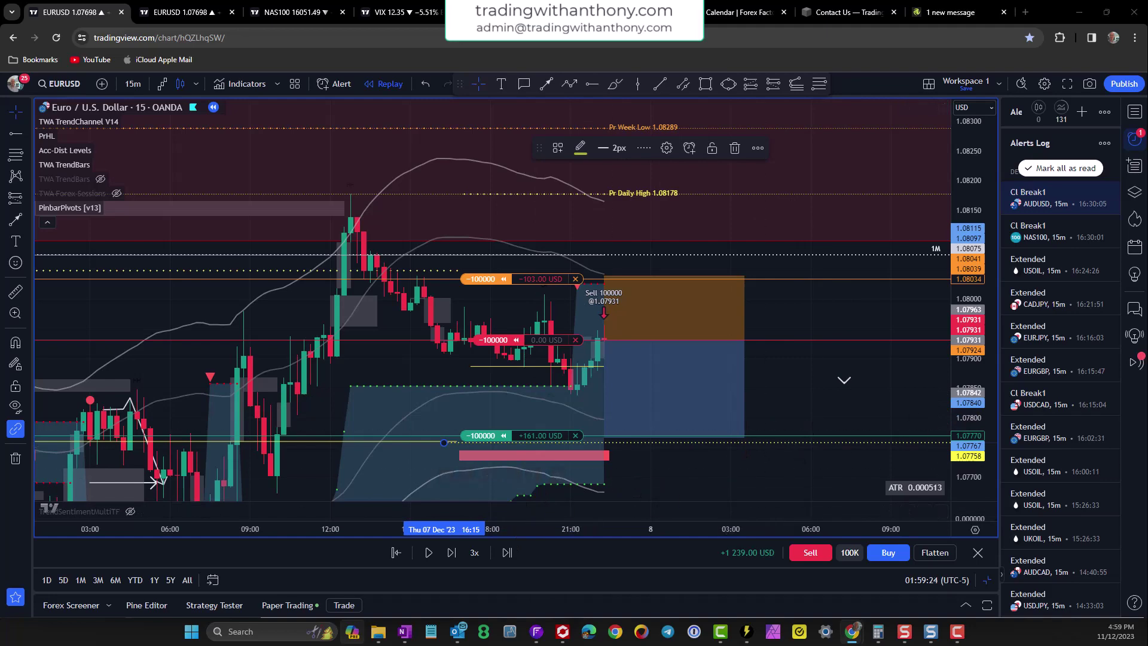
# Step: Play the replay forward to about 05:30 on 8 December 2023 and show the hidden TWA TrendBars indicator
pyautogui.click(428, 553)
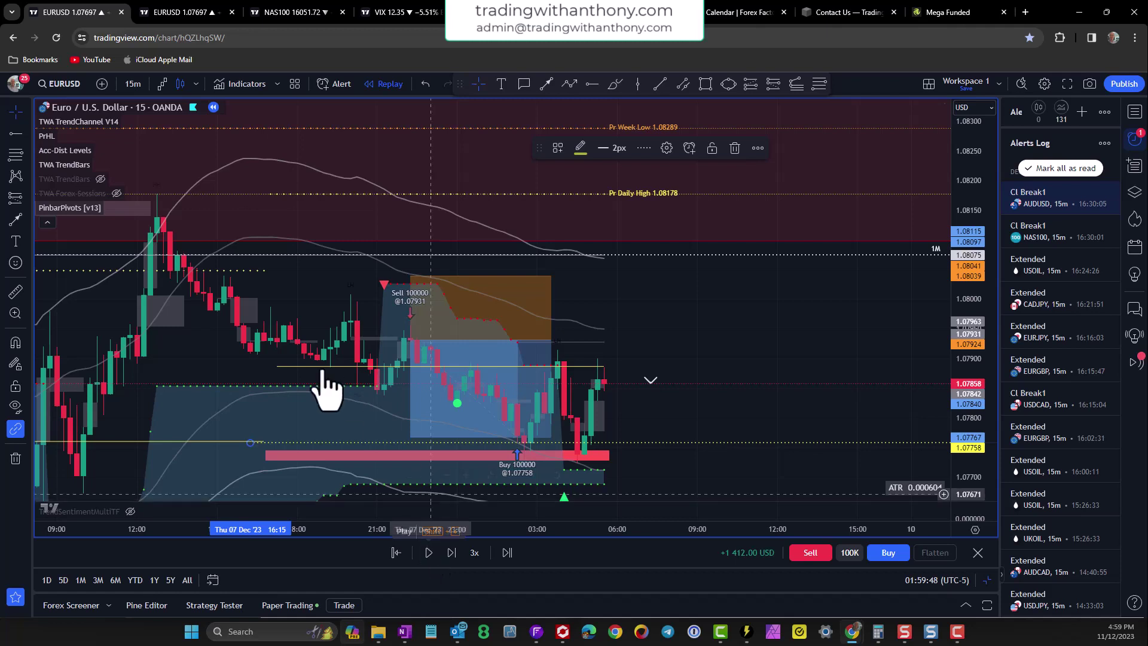
pyautogui.click(101, 179)
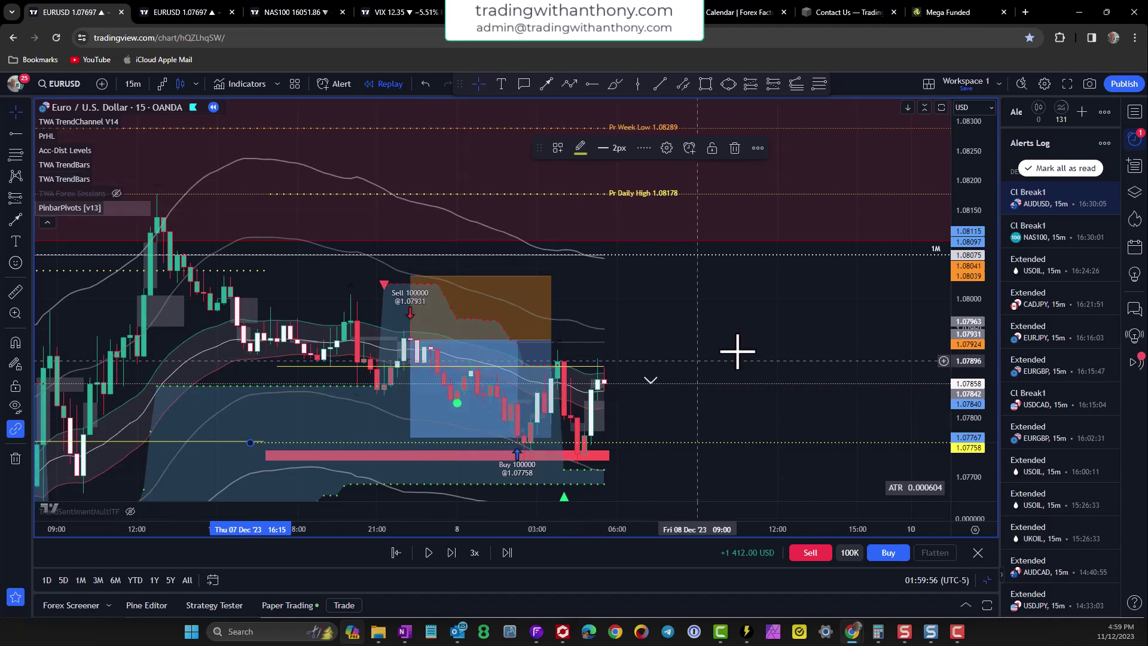
# Step: Play the replay forward and pause it at about 09:30 on 8 December 2023
pyautogui.moveTo(737, 349); pyautogui.dragTo(740, 297)
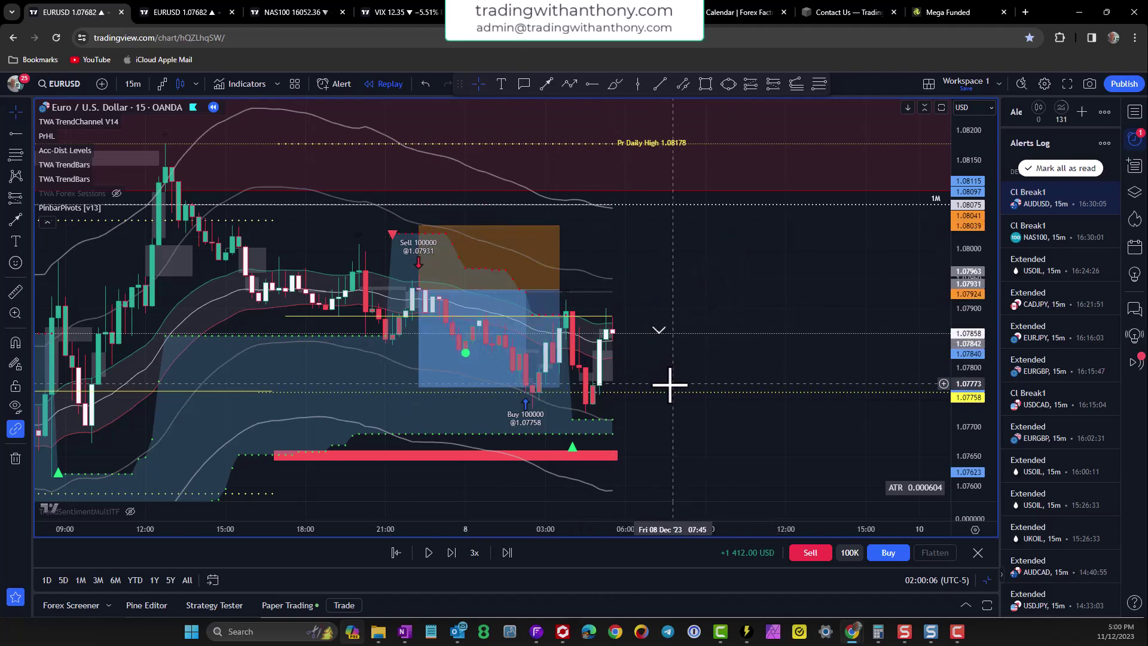
pyautogui.moveTo(788, 284)
pyautogui.mouseDown()
pyautogui.moveTo(837, 290)
pyautogui.moveTo(804, 271)
pyautogui.mouseUp()
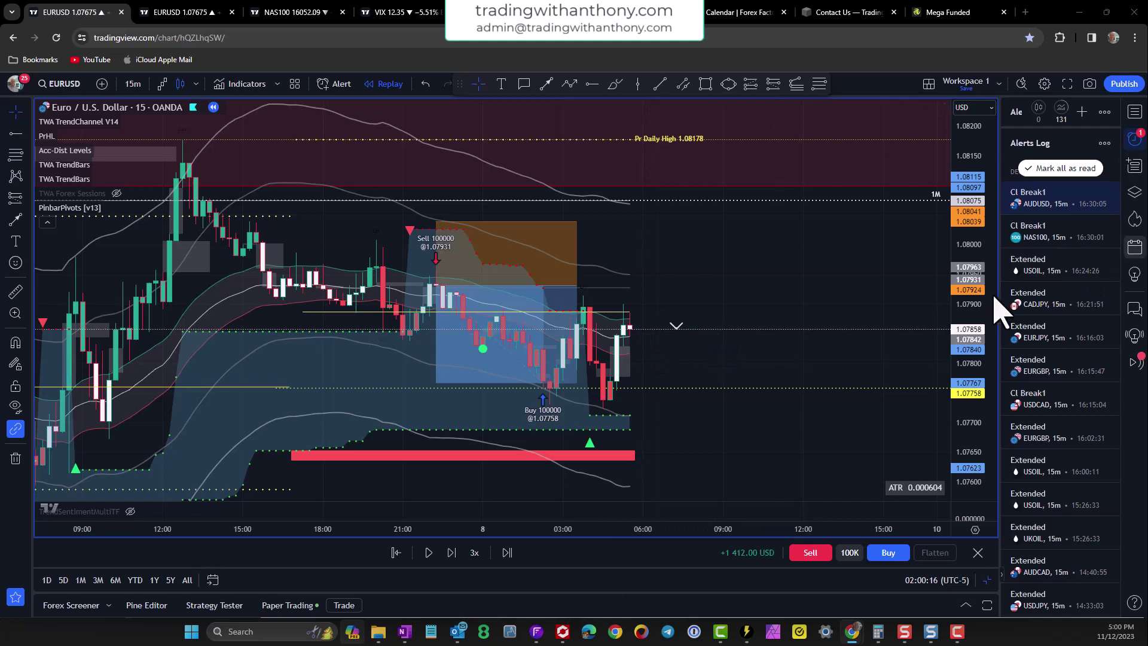
pyautogui.moveTo(633, 342); pyautogui.dragTo(616, 338)
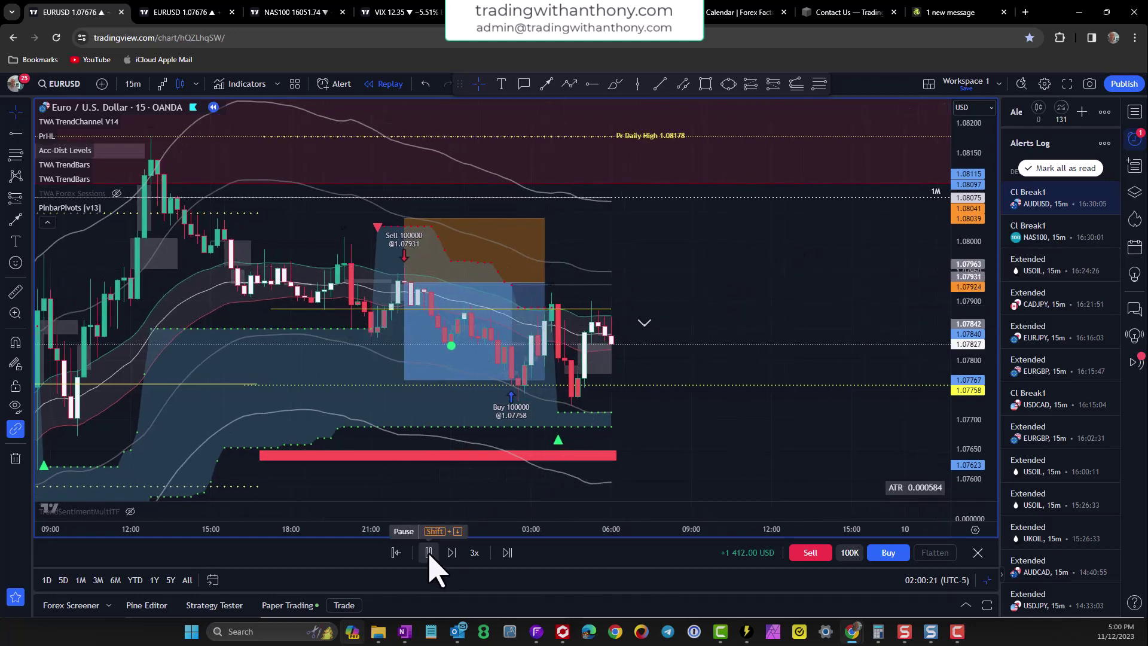
pyautogui.click(429, 552)
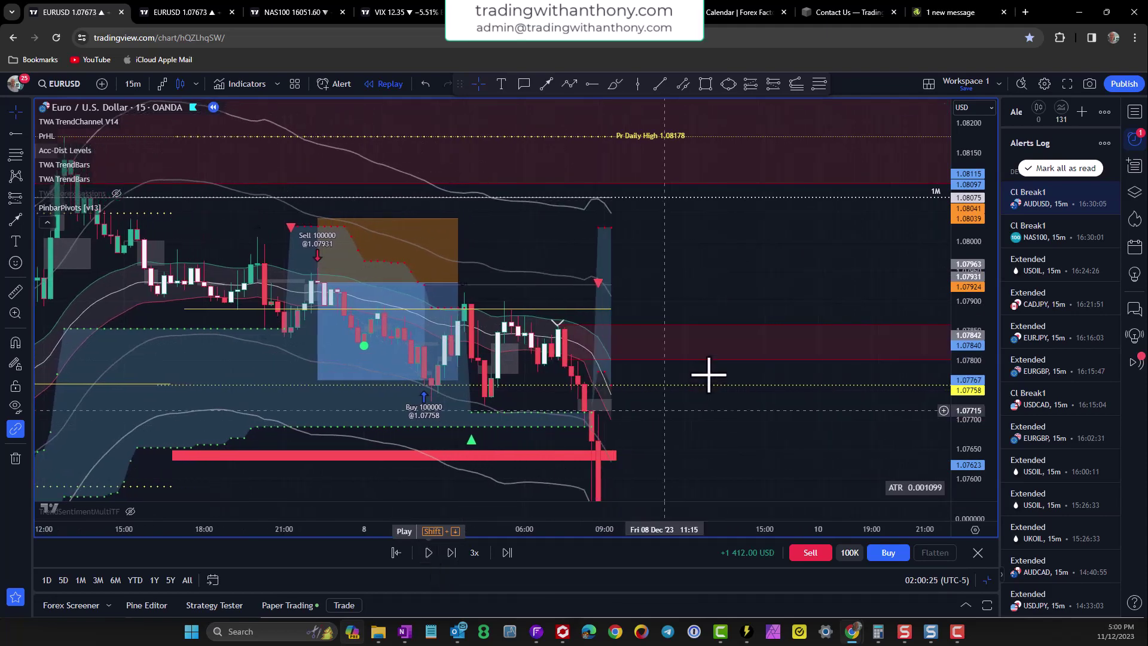
pyautogui.moveTo(813, 307); pyautogui.dragTo(728, 366)
pyautogui.scroll(2, 735, 366)
pyautogui.moveTo(970, 388); pyautogui.dragTo(970, 359)
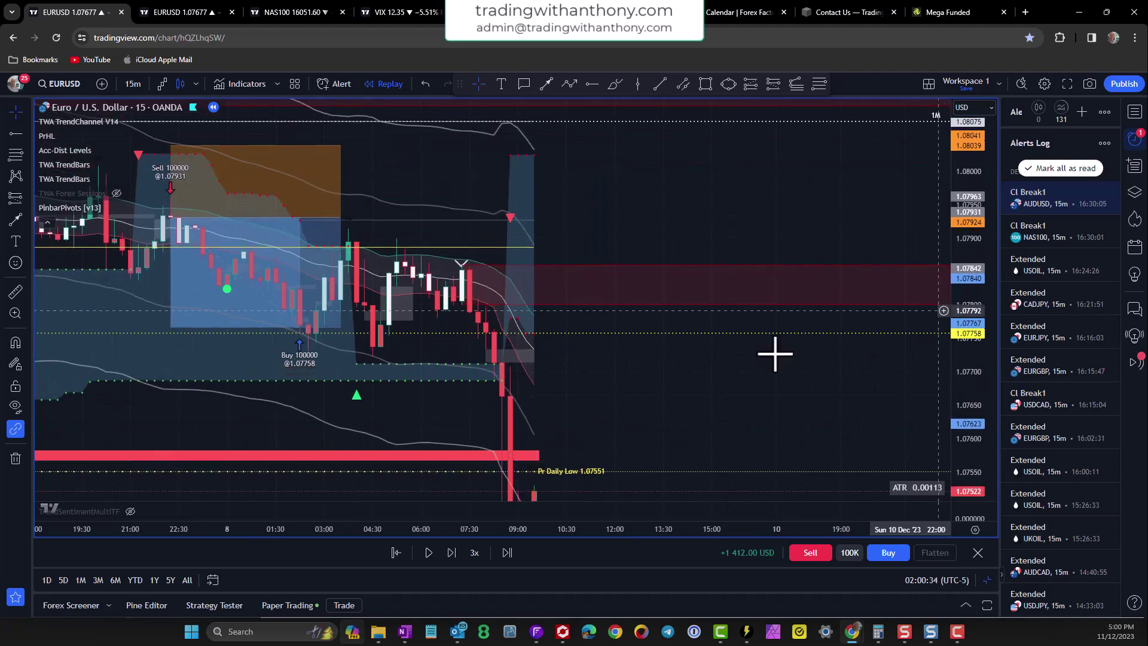
# Step: Set the PinbarPivots bullish imbalance colour to mid grey and apply the indicator settings
pyautogui.moveTo(773, 351); pyautogui.dragTo(693, 272)
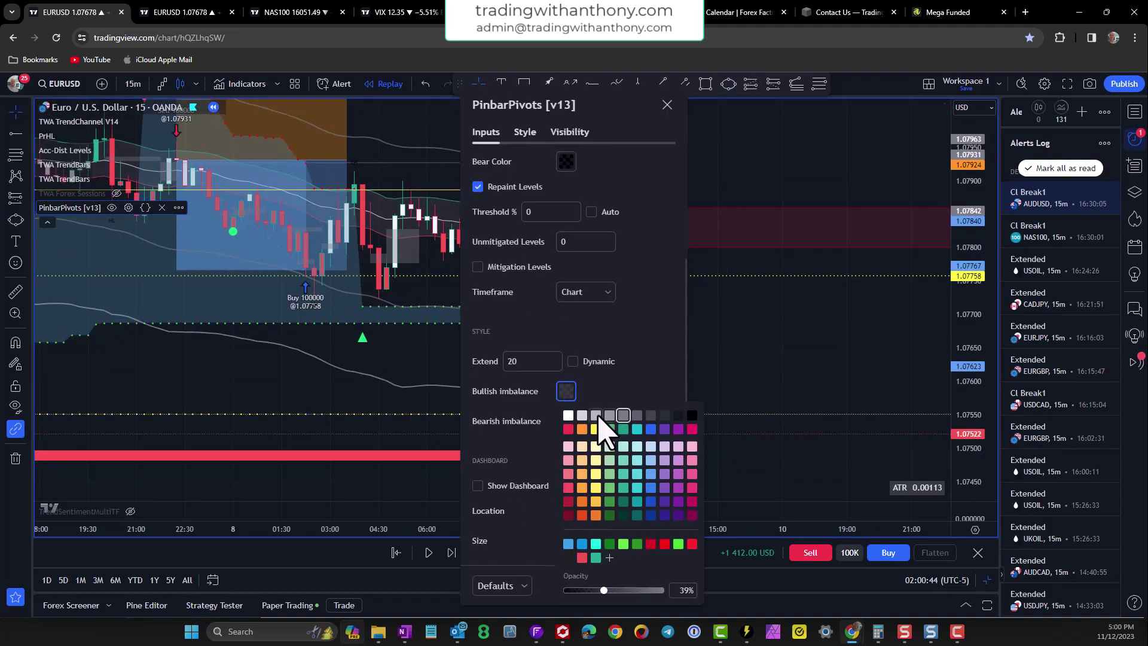
pyautogui.click(622, 415)
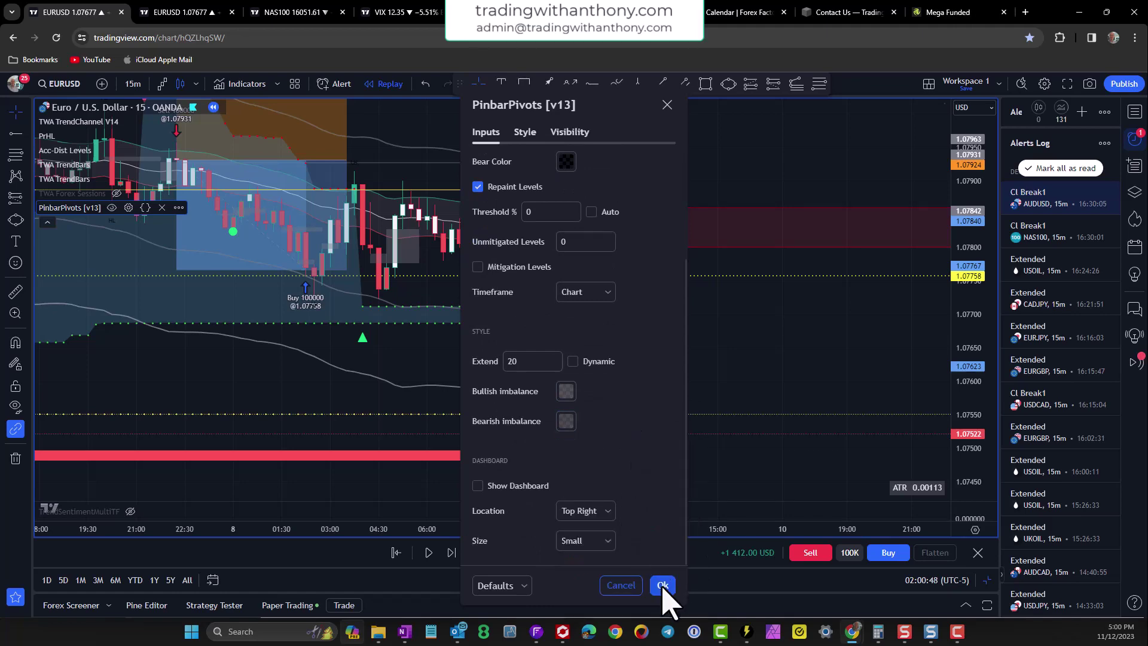
pyautogui.click(662, 585)
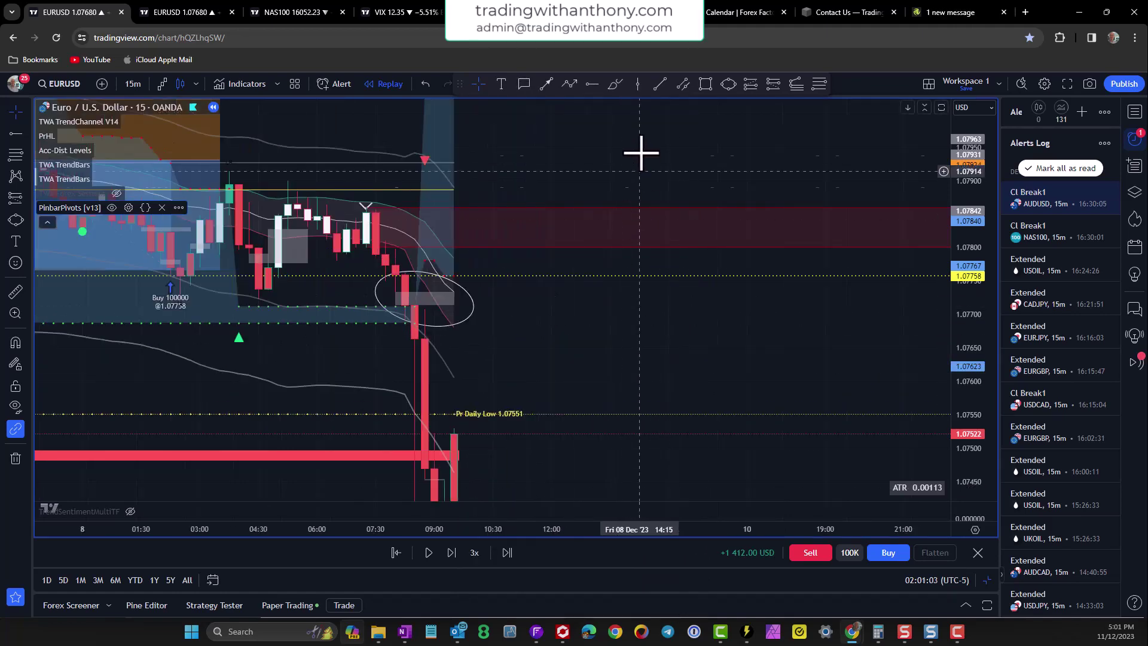
# Step: Mark a short position at 1.07713 from 09:30 on 8 December 2023, with stop 1.07865 and target 1.07565
pyautogui.click(750, 84)
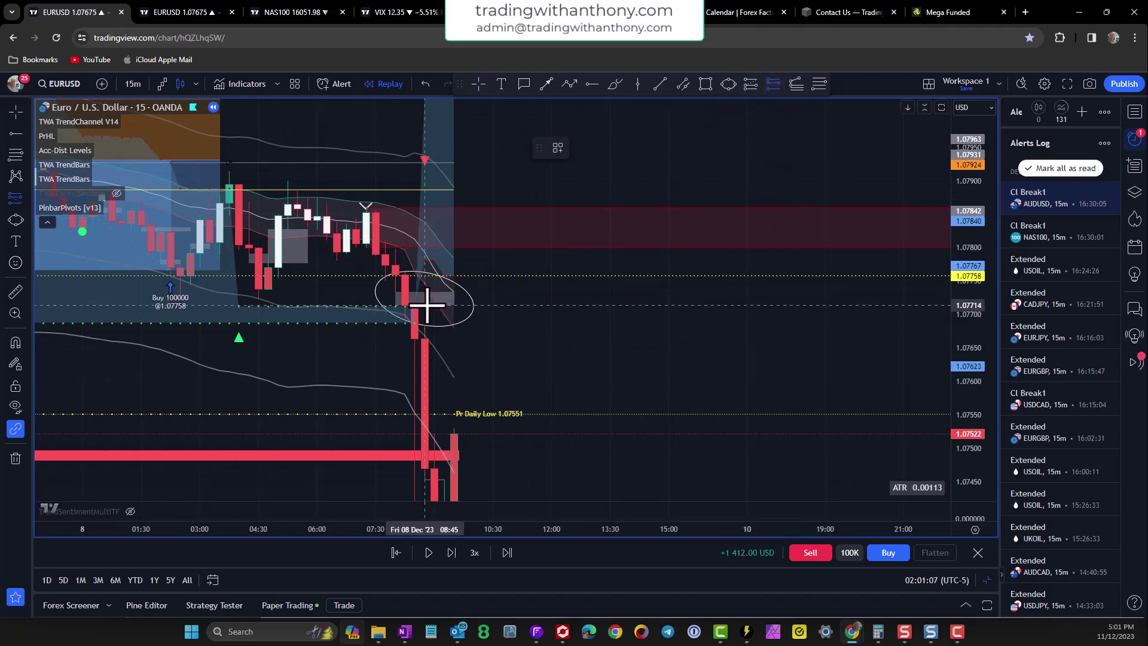
pyautogui.click(449, 305)
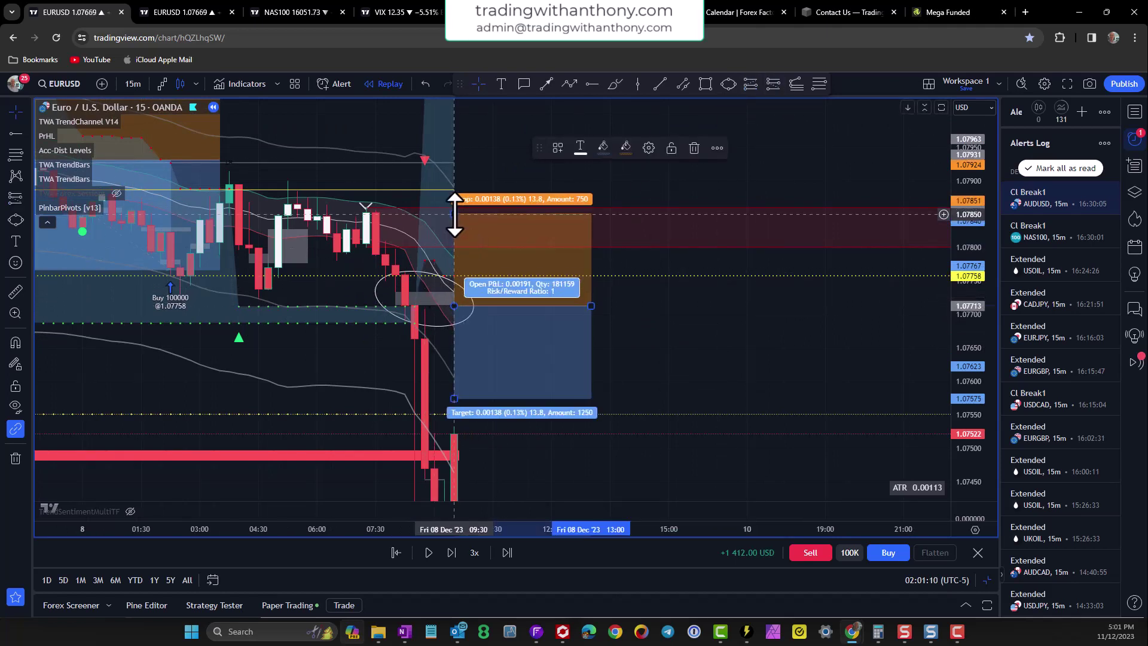
pyautogui.moveTo(454, 222); pyautogui.dragTo(454, 204)
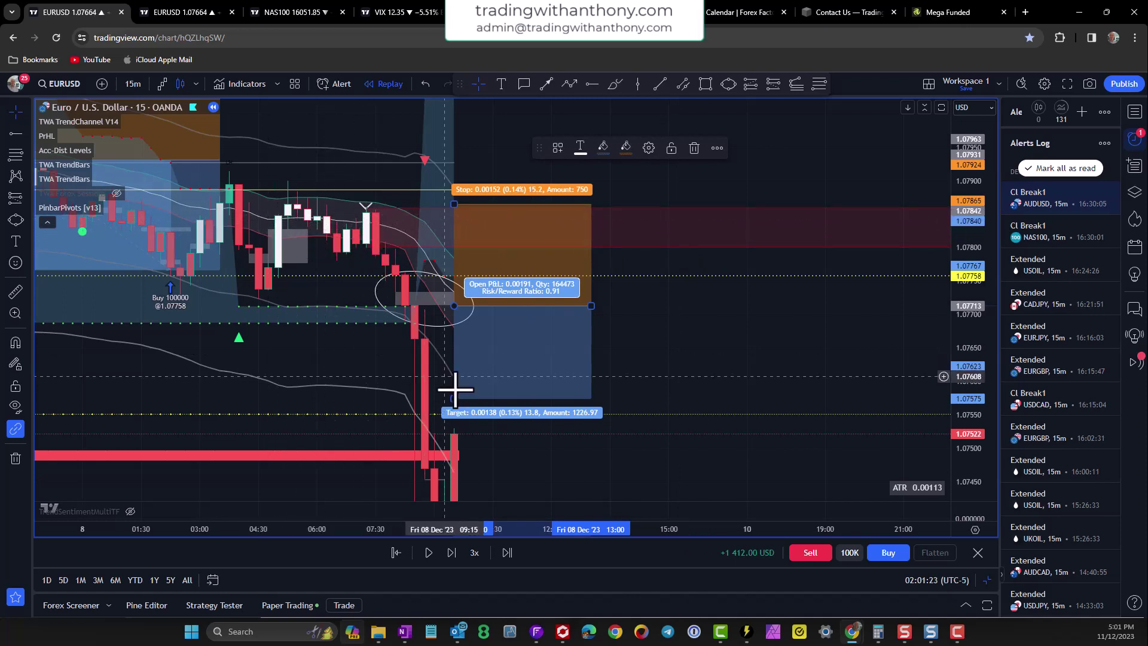
pyautogui.moveTo(455, 398); pyautogui.dragTo(454, 405)
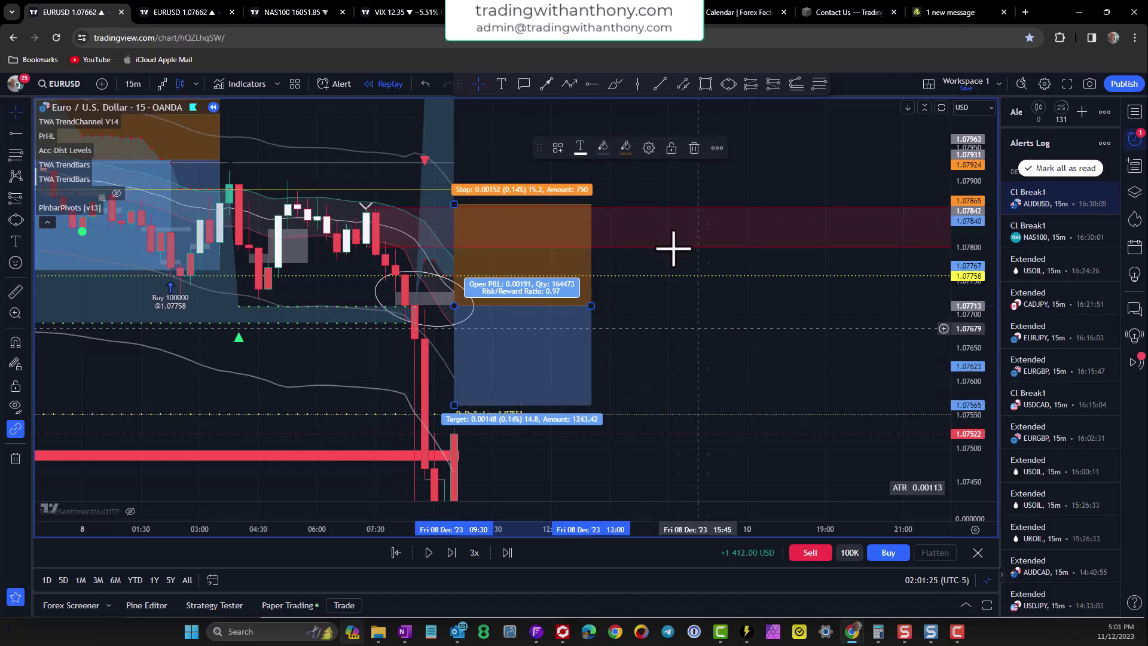
# Step: Draw a short arrow in the empty chart area after the short position, from 16:45 at 1.07648 back to about 1.07675
pyautogui.click(546, 84)
pyautogui.click(737, 349)
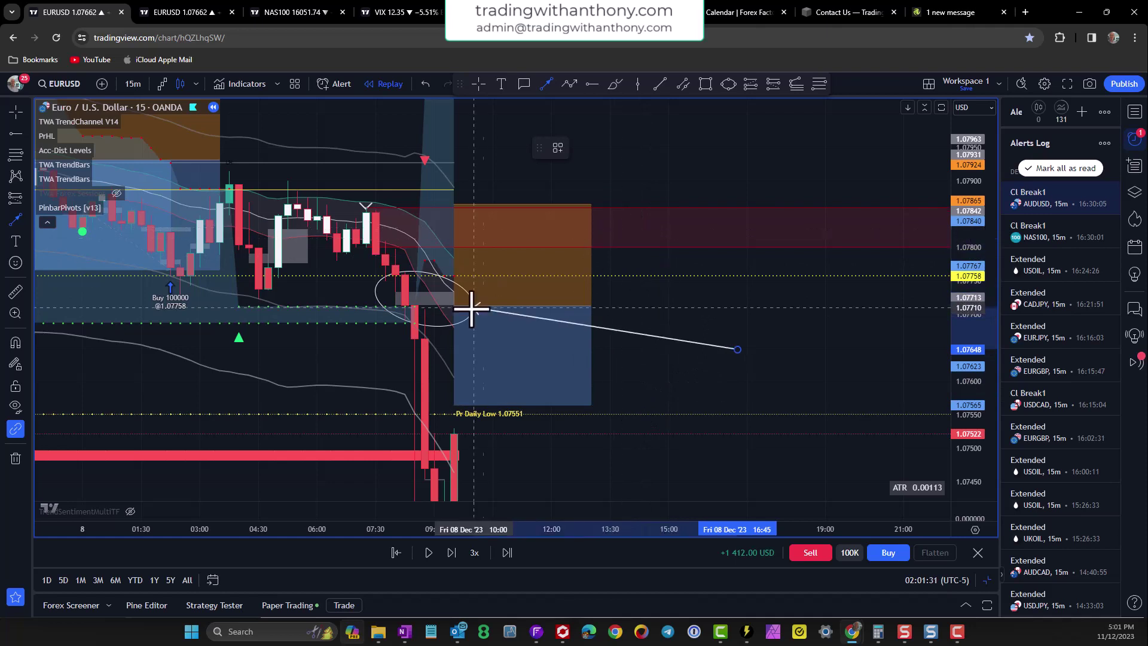
pyautogui.click(687, 332)
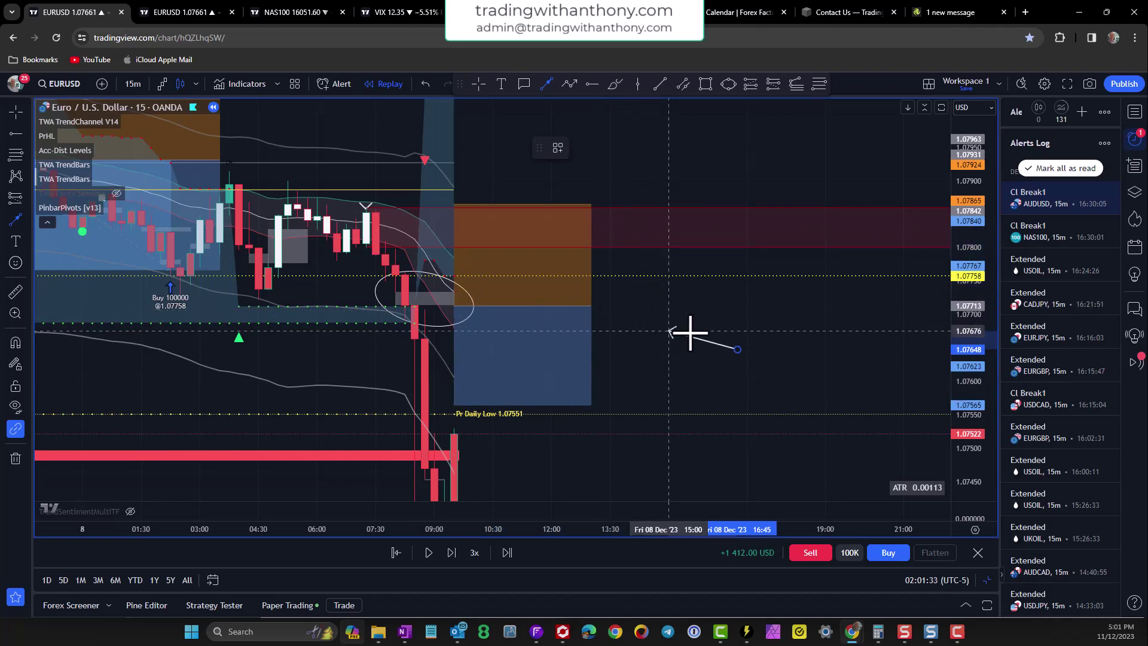
pyautogui.click(676, 377)
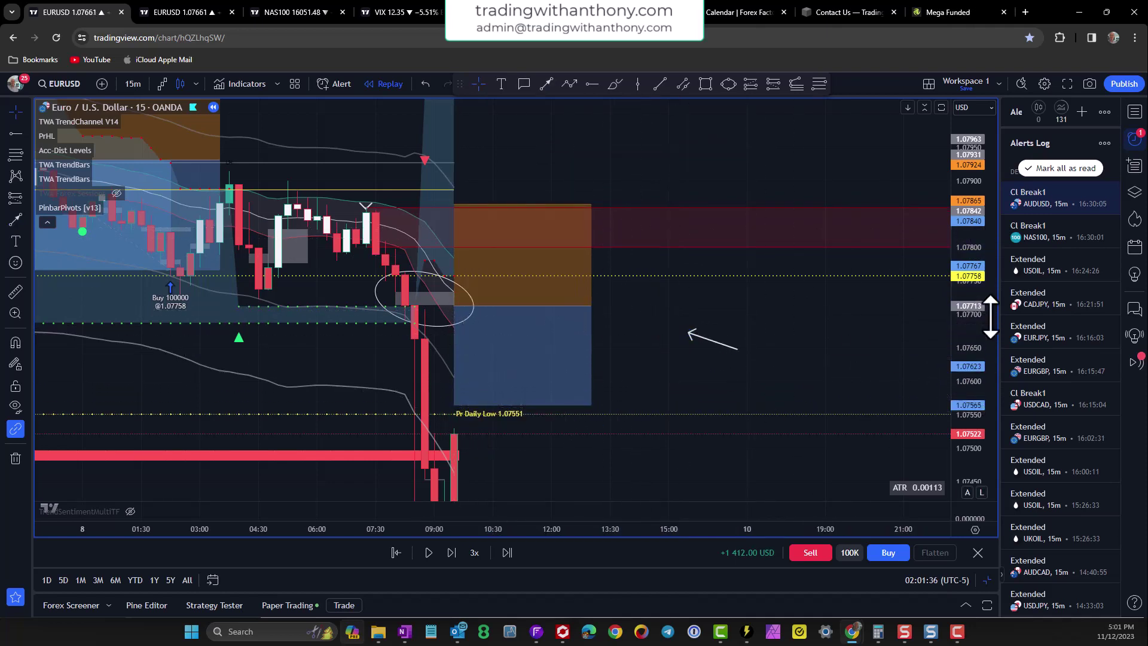
# Step: Draw a path from the swing high at about 07:15 on 8 December down to the low at about 09:15
pyautogui.moveTo(953, 320); pyautogui.dragTo(953, 351)
pyautogui.moveTo(705, 311); pyautogui.dragTo(786, 271)
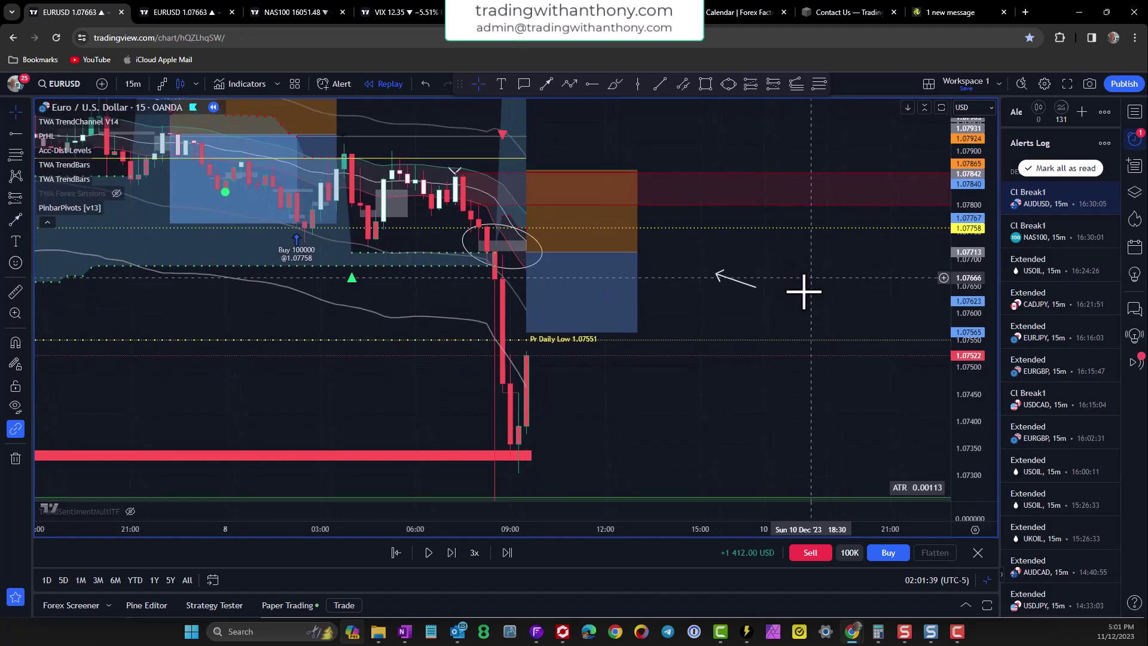
pyautogui.scroll(1, 804, 291)
pyautogui.click(569, 84)
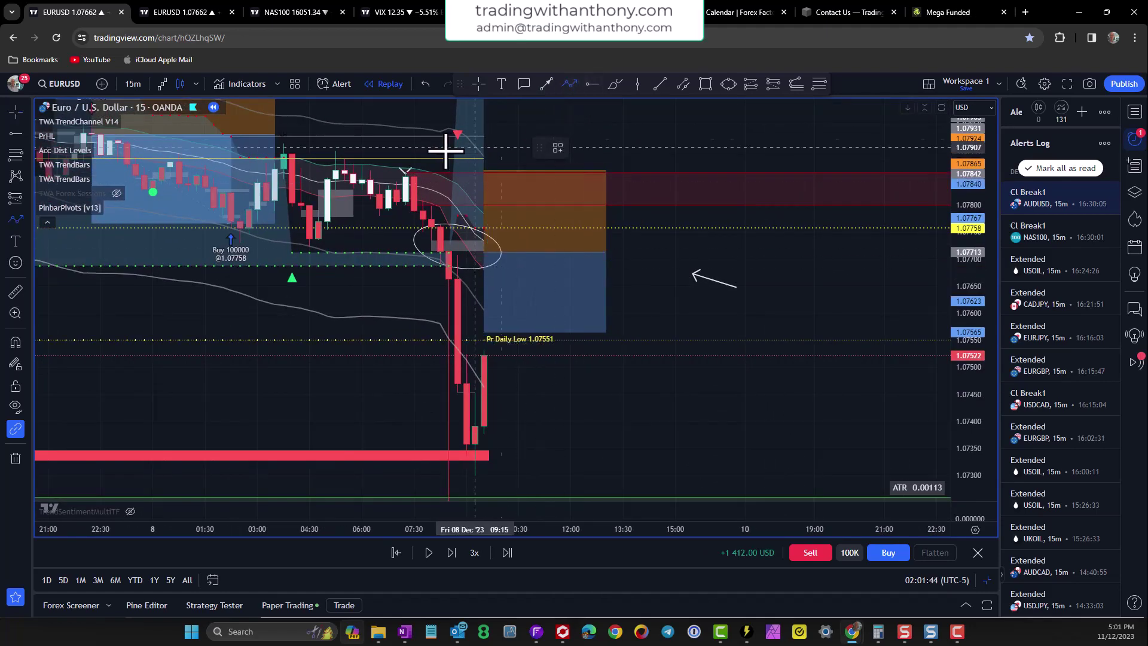
pyautogui.click(405, 174)
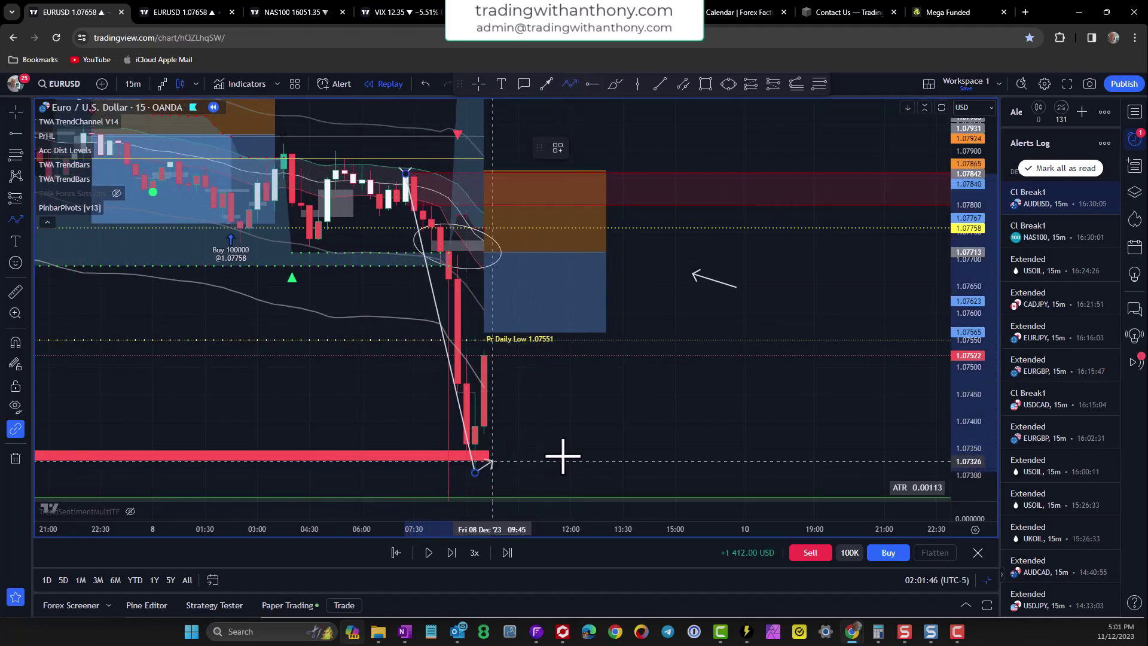
pyautogui.press('Escape')
# Step: Mark the swing low with a rectangle from 08:45 to about 16:00 on 8 December, between about 1.07361 and 1.07312
pyautogui.click(706, 84)
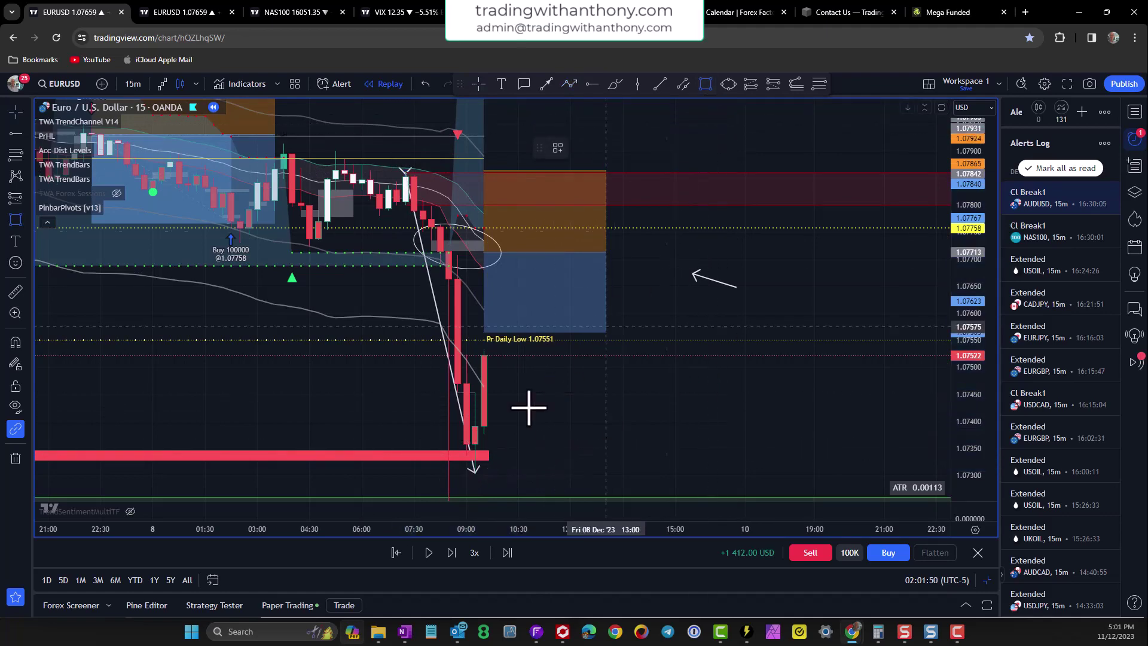
pyautogui.moveTo(457, 443)
pyautogui.mouseDown()
pyautogui.moveTo(620, 472)
pyautogui.moveTo(711, 469)
pyautogui.mouseUp()
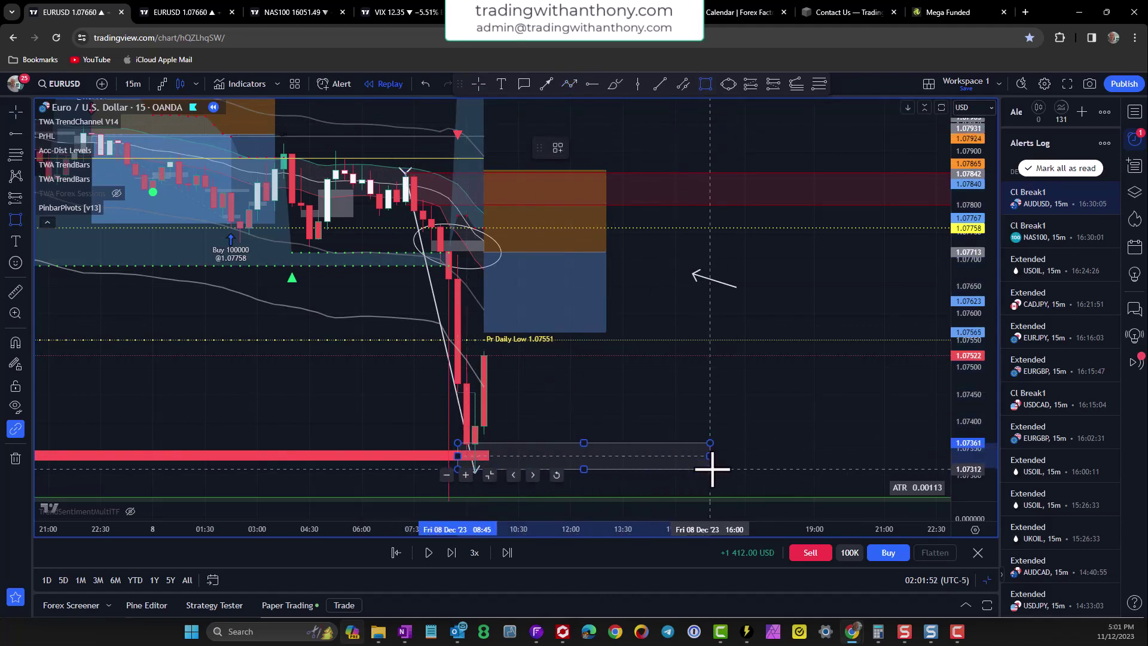
pyautogui.moveTo(616, 403)
pyautogui.mouseDown()
pyautogui.moveTo(640, 391)
pyautogui.moveTo(650, 406)
pyautogui.mouseUp()
# Step: Move the short position's target down to 1.07461, above the rectangle marking the swing low
pyautogui.moveTo(517, 335); pyautogui.dragTo(524, 397)
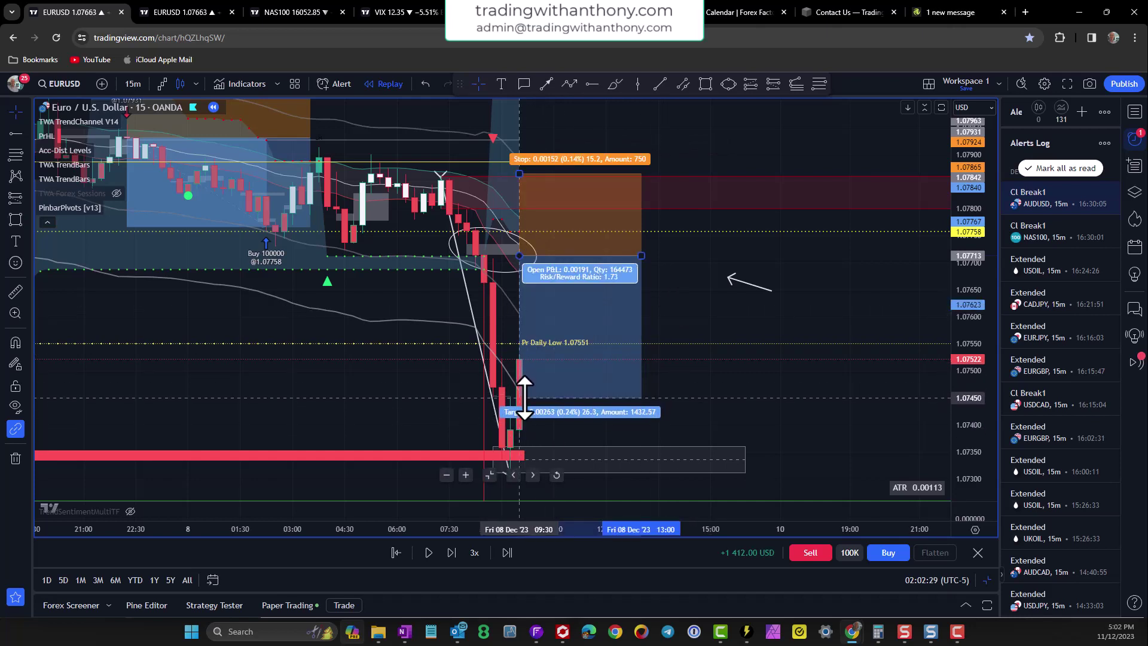
pyautogui.click(693, 275)
pyautogui.moveTo(694, 275); pyautogui.dragTo(701, 200)
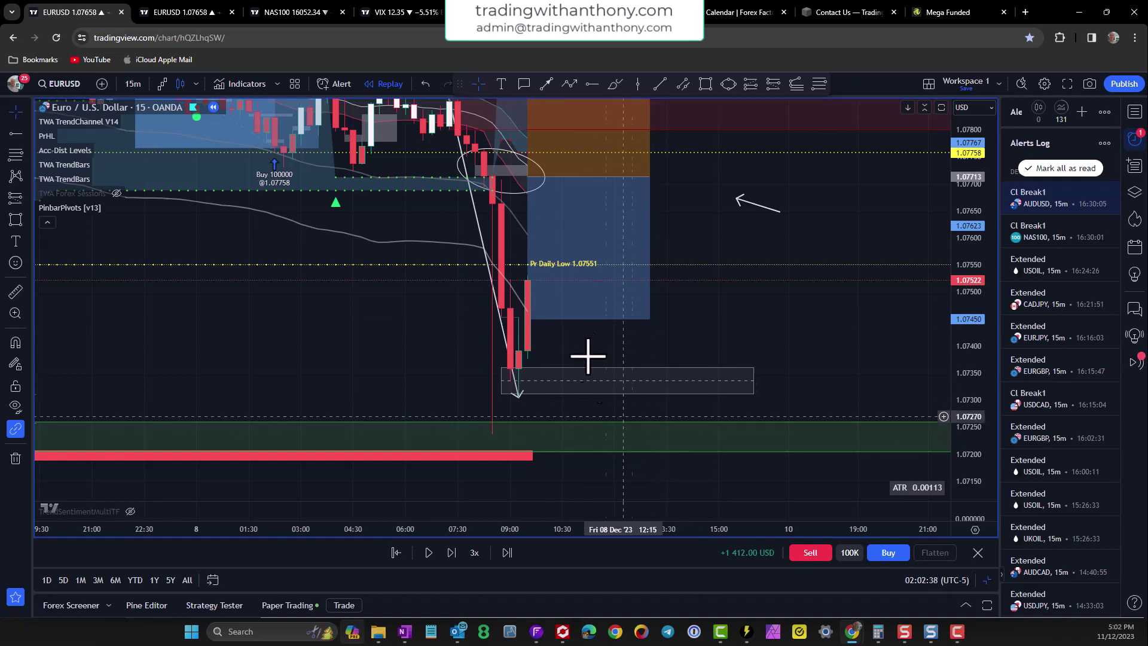
pyautogui.click(544, 262)
pyautogui.moveTo(527, 319); pyautogui.dragTo(531, 305)
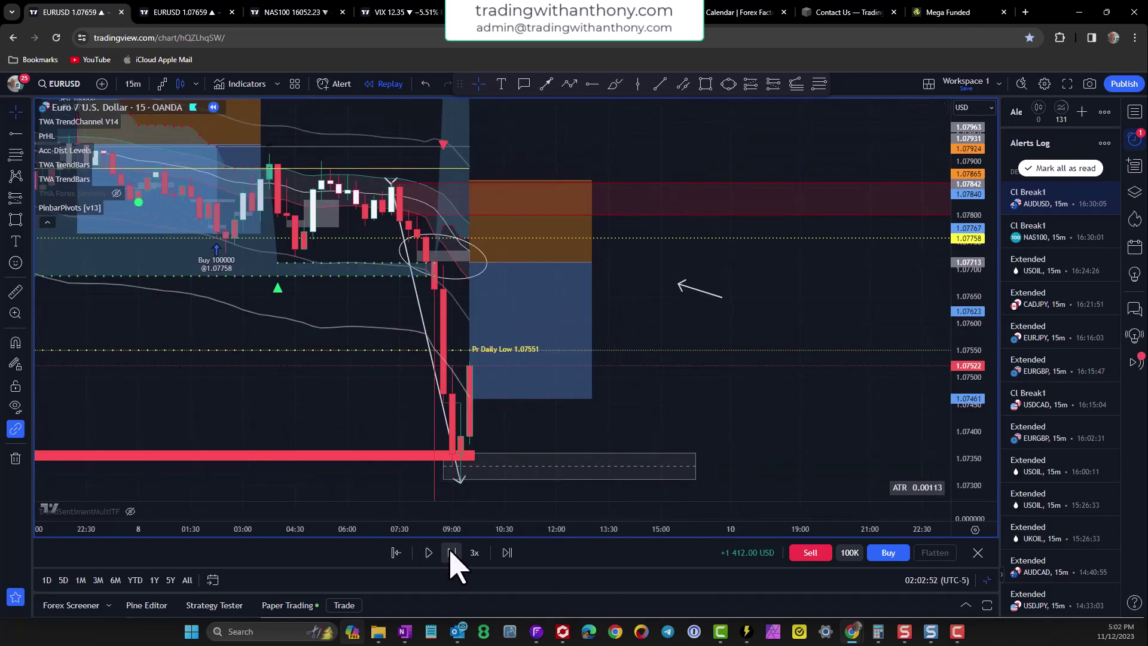
# Step: Advance the replay bar by bar to about 11:30 on 8 December 2023 and select the short position
pyautogui.click(451, 552)
pyautogui.click(435, 256)
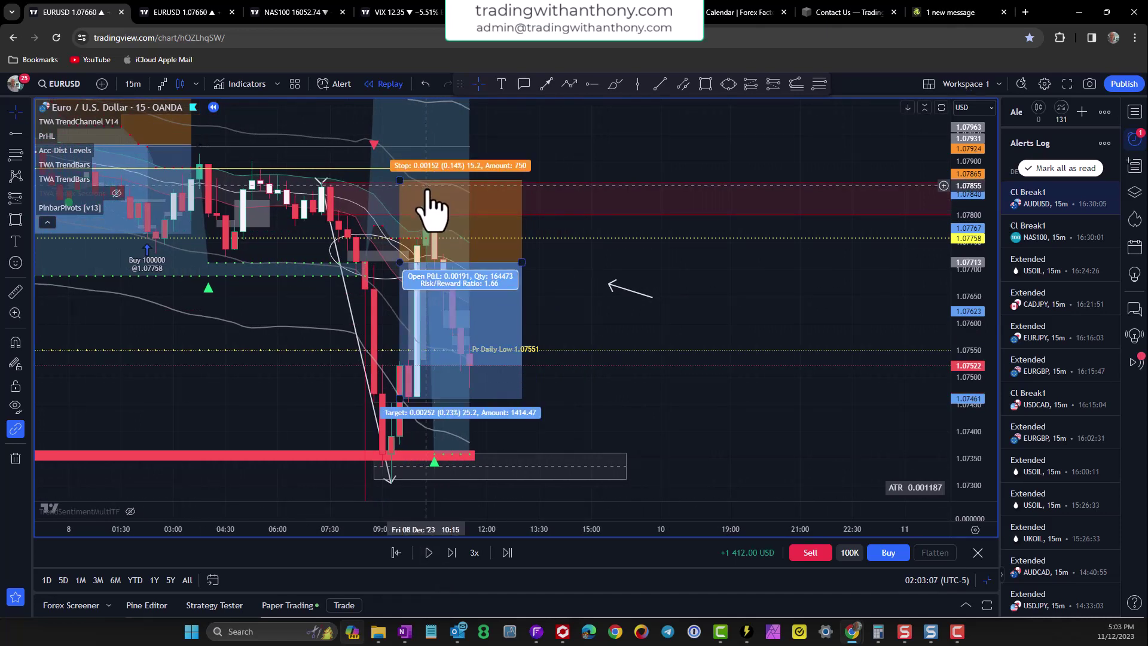
pyautogui.click(541, 337)
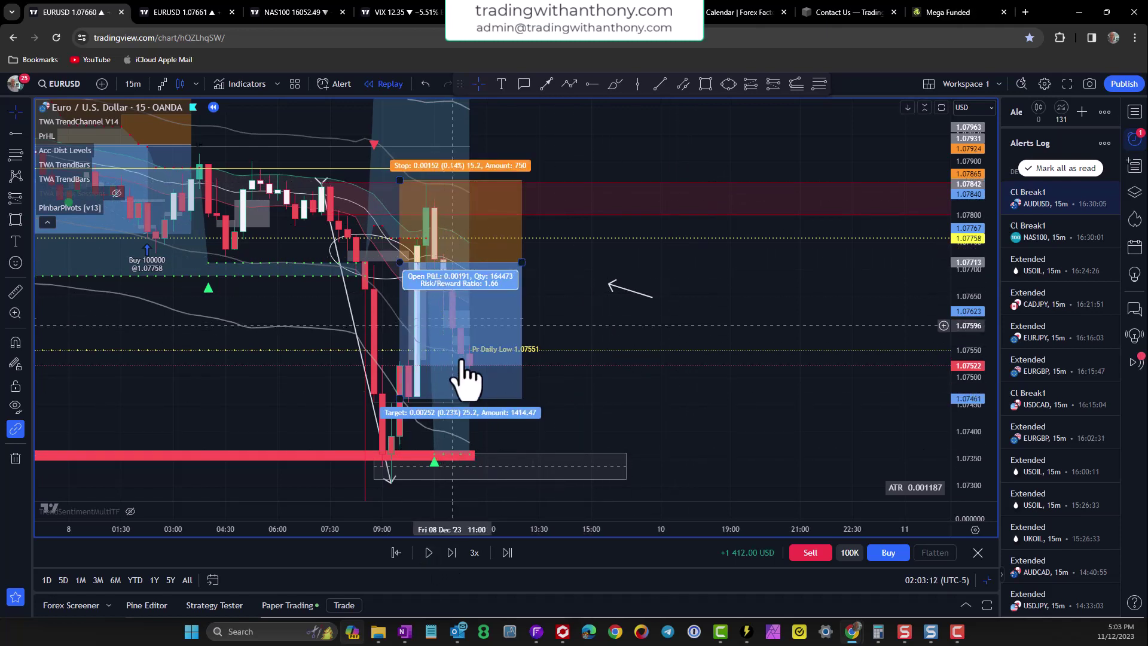
# Step: Run the replay on to the latest bar on 11 December 2023 and close the replay results summary
pyautogui.click(429, 554)
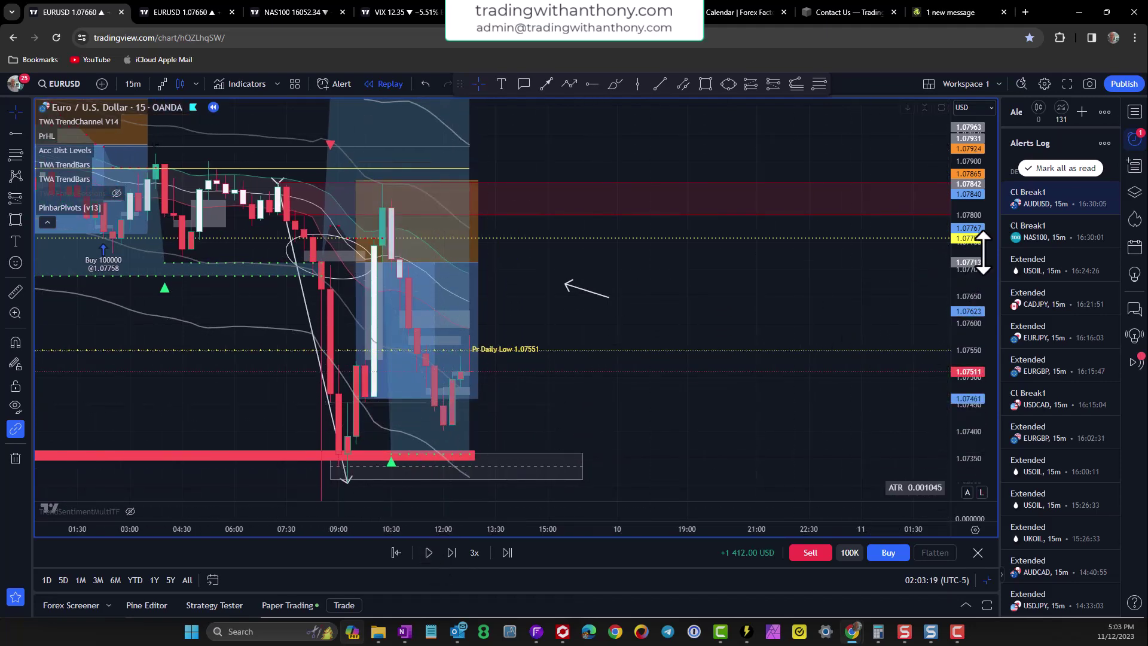
pyautogui.moveTo(684, 296); pyautogui.dragTo(781, 271)
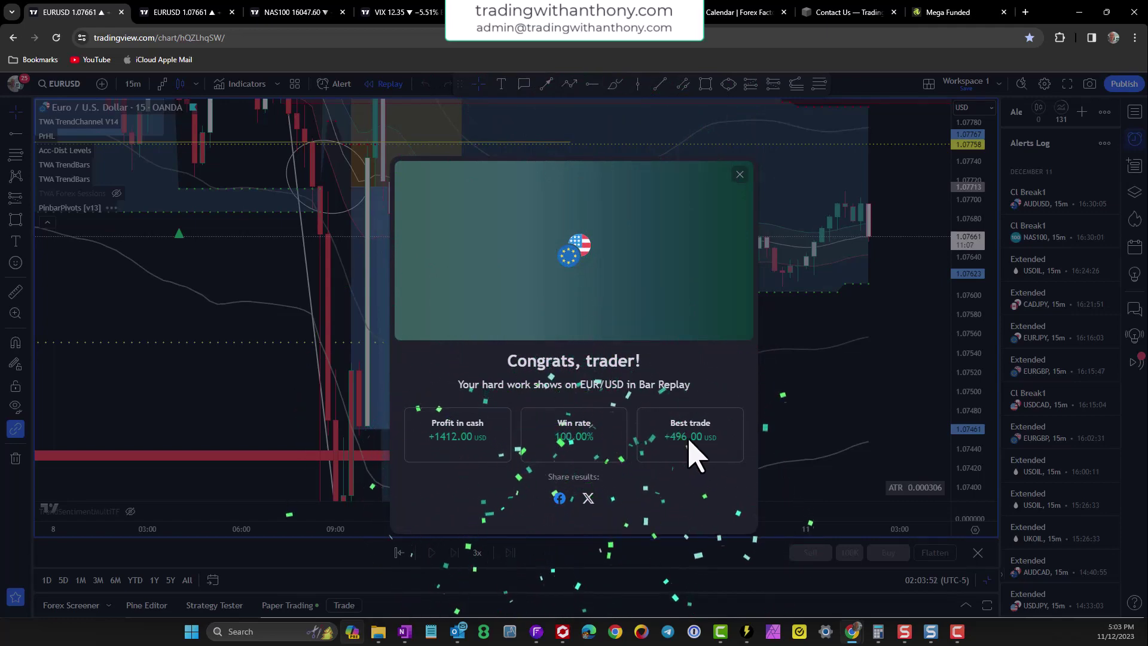
pyautogui.click(740, 174)
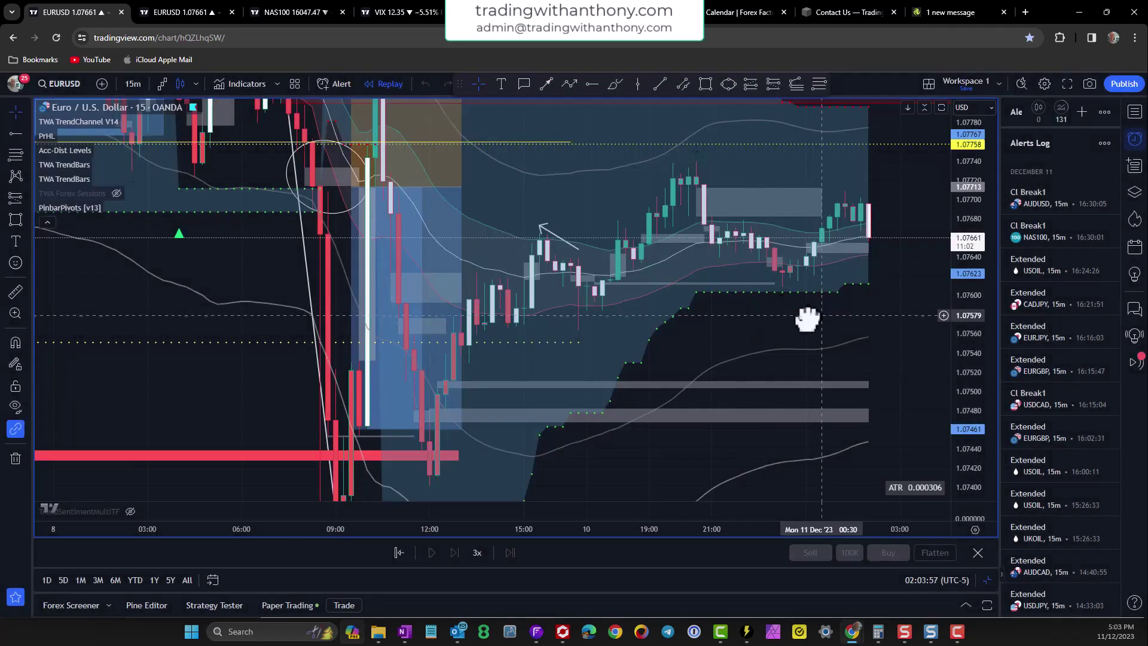
pyautogui.moveTo(806, 320); pyautogui.dragTo(709, 336)
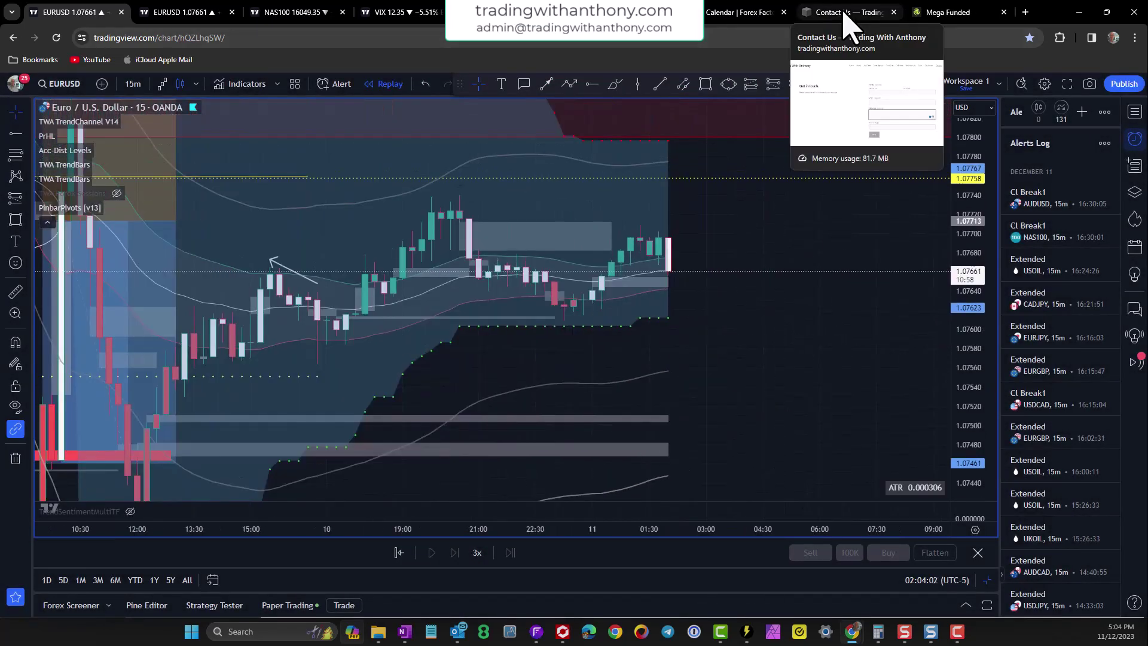
# Step: Switch to the Trading With Anthony website and show its store page and contact form
pyautogui.click(845, 18)
pyautogui.click(890, 111)
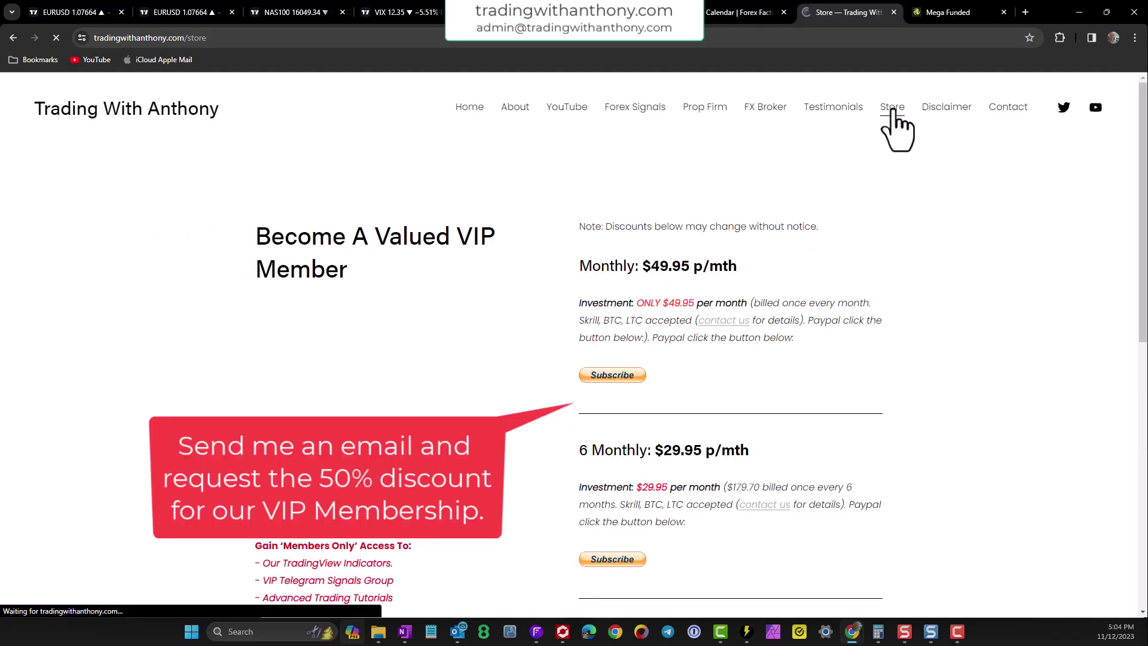
pyautogui.click(1009, 111)
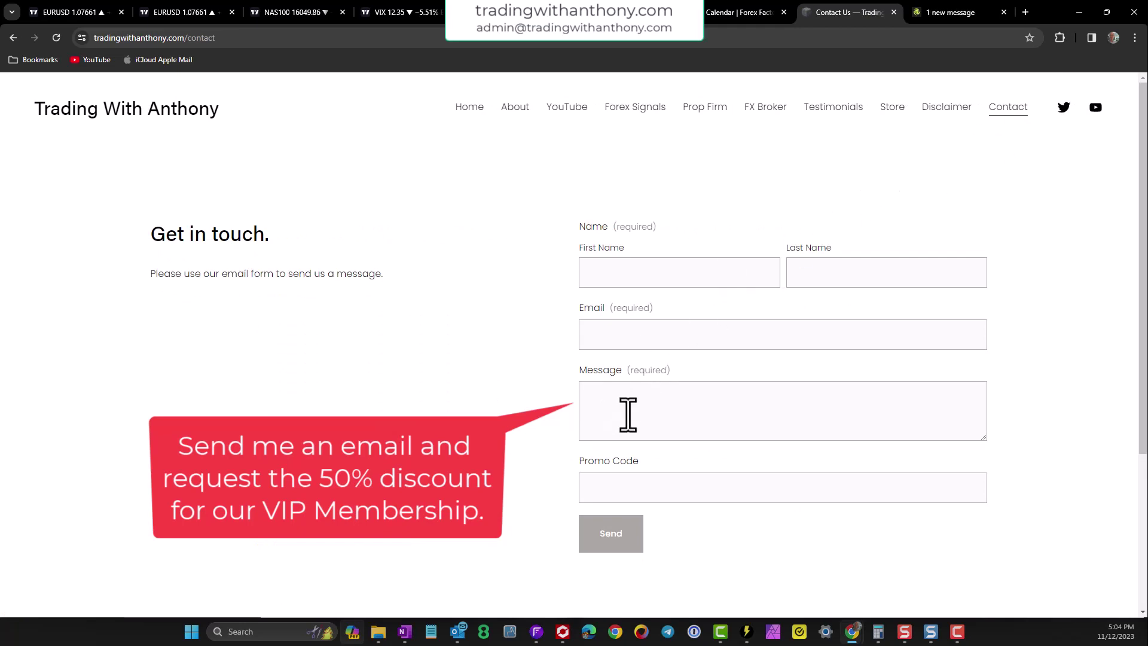
# Step: Show the Mega Funded site and return to Trading With Anthony to open its home page
pyautogui.click(952, 14)
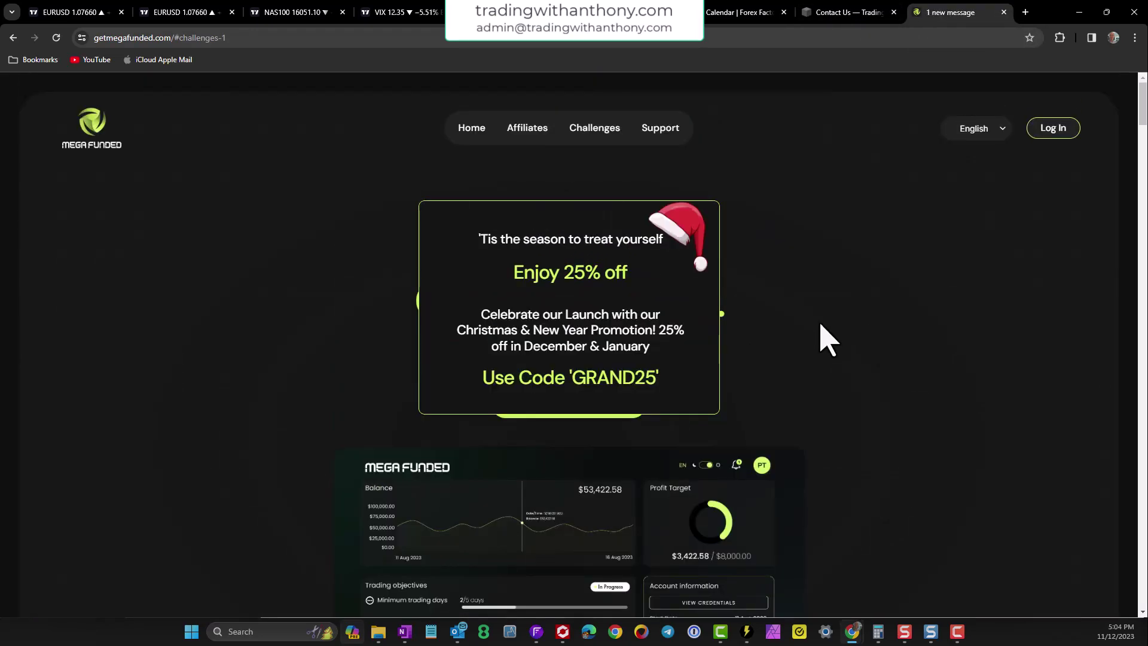
pyautogui.click(847, 13)
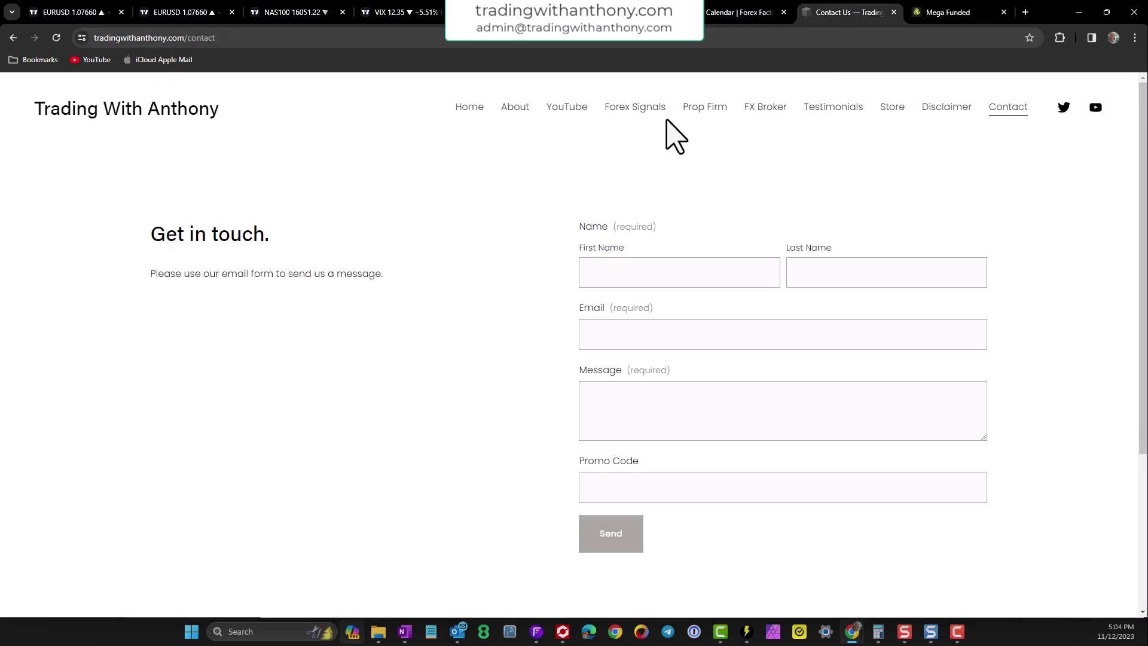
pyautogui.click(469, 107)
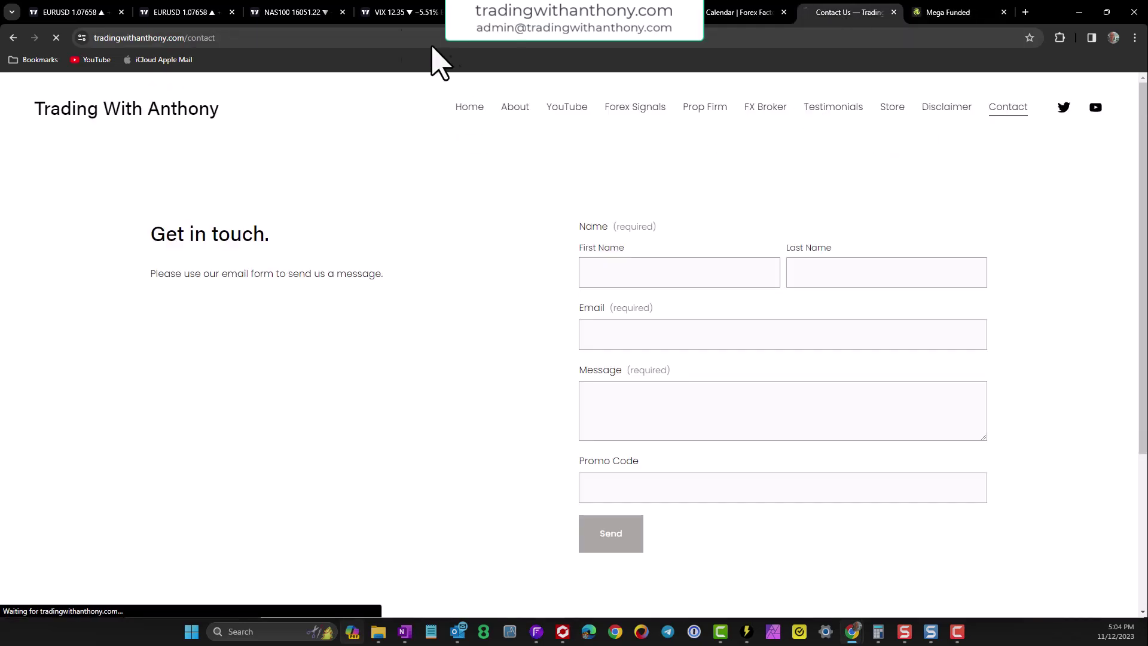
# Step: Return to the EURUSD 15-minute chart in TradingView and view the price action from 8 to 11 December
pyautogui.click(59, 13)
pyautogui.moveTo(687, 315); pyautogui.dragTo(779, 310)
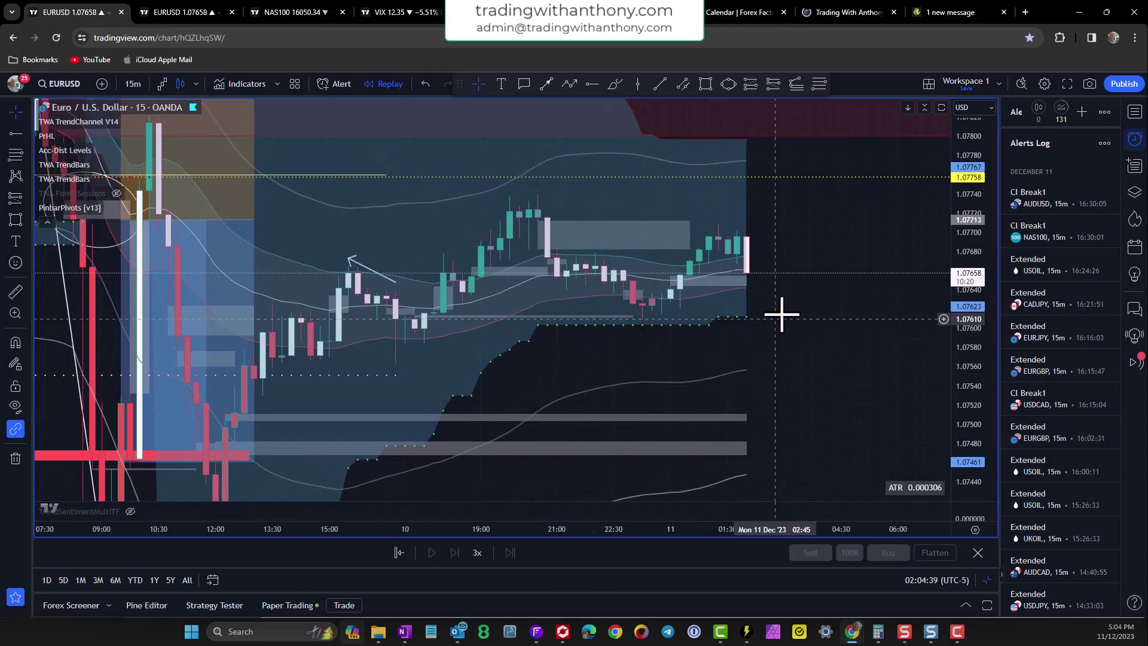
pyautogui.scroll(-3, 845, 325)
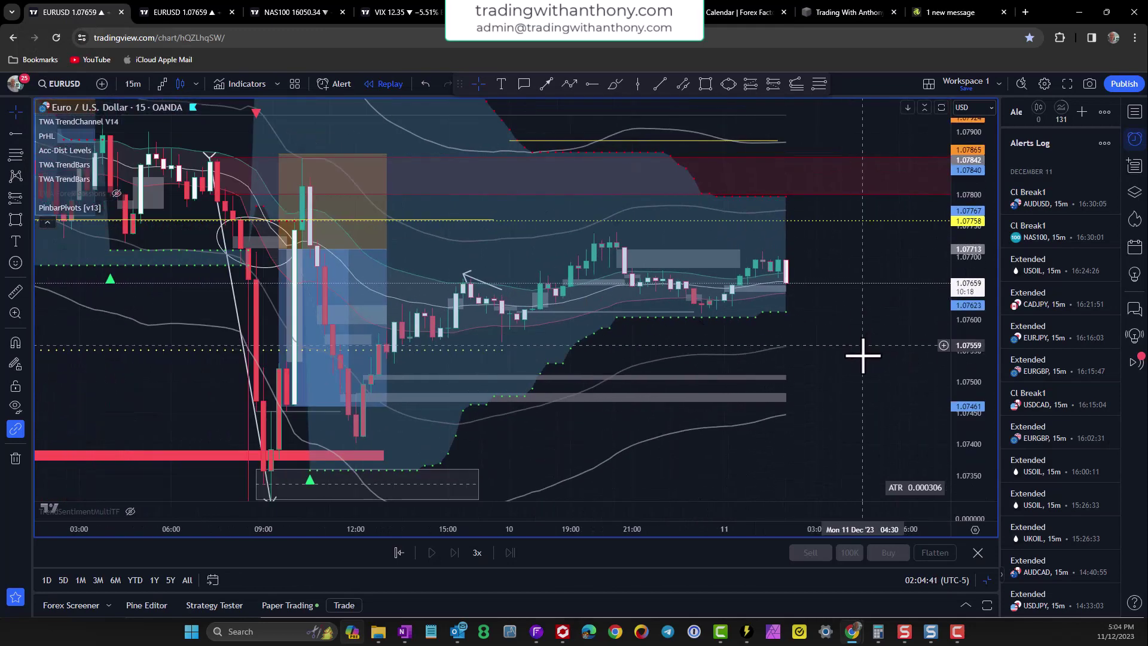